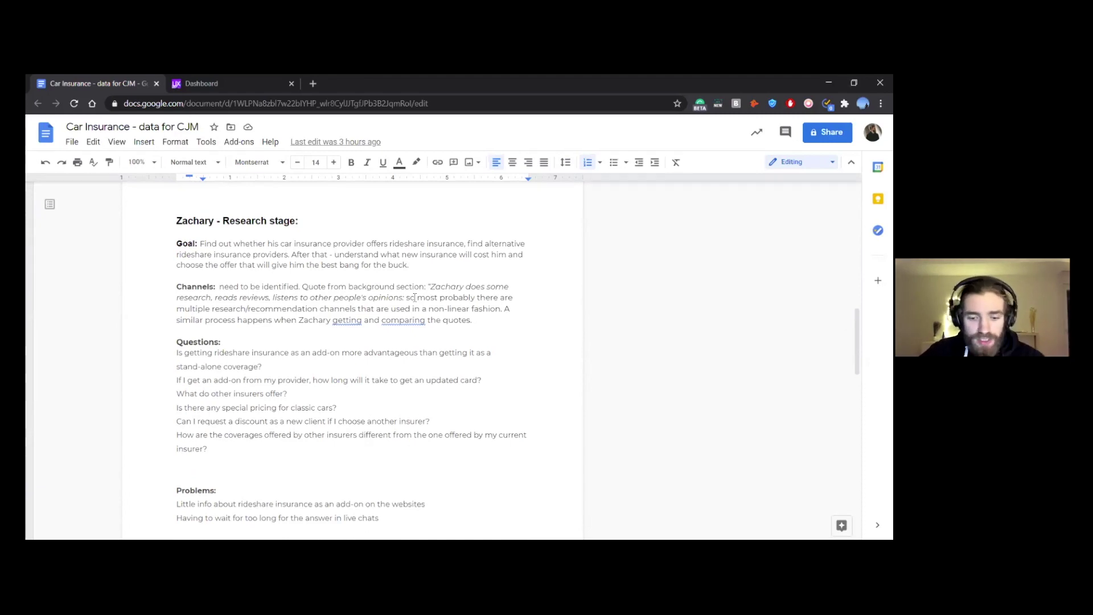
Step: Open Zachary's uxpressia.com persona link from the Car Insurance notes in a new tab
scroll(392, 342, "down", 1)
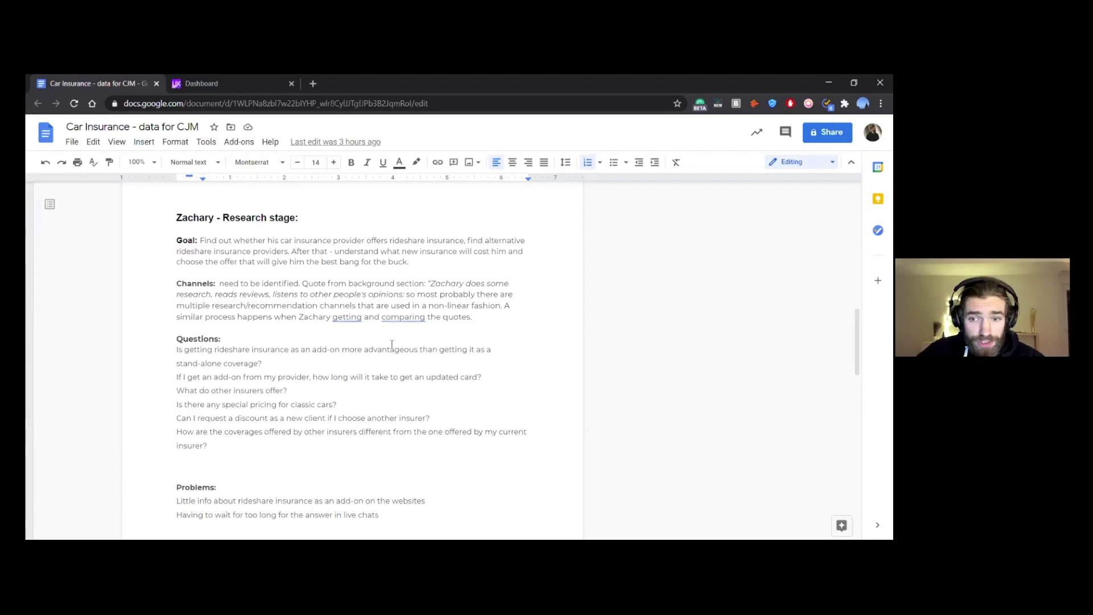
scroll(392, 340, "up", 15)
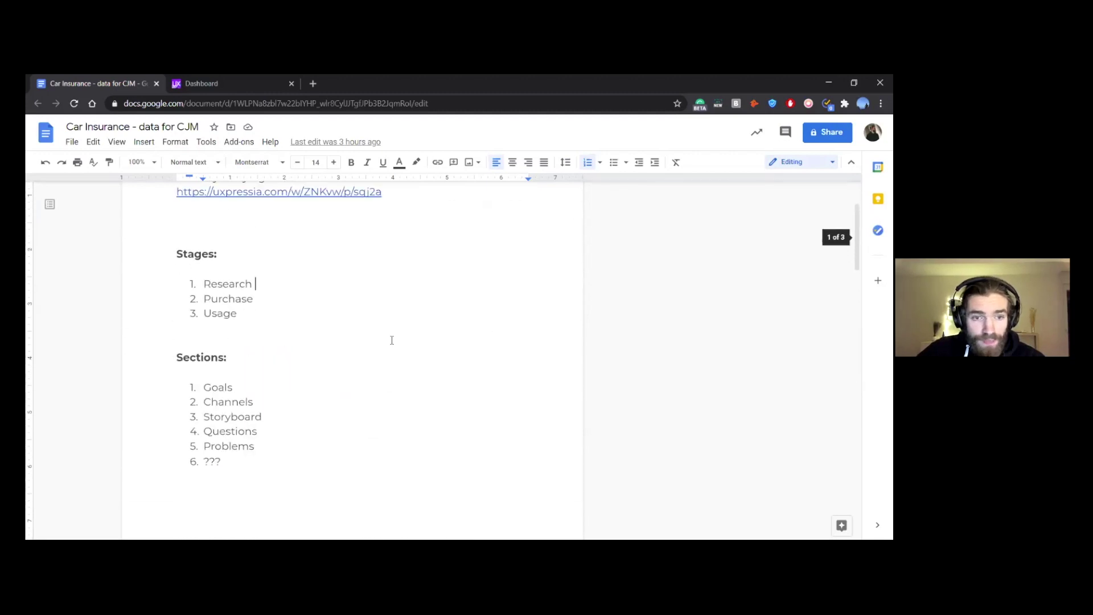
scroll(392, 338, "down", 1)
scroll(391, 334, "up", 1)
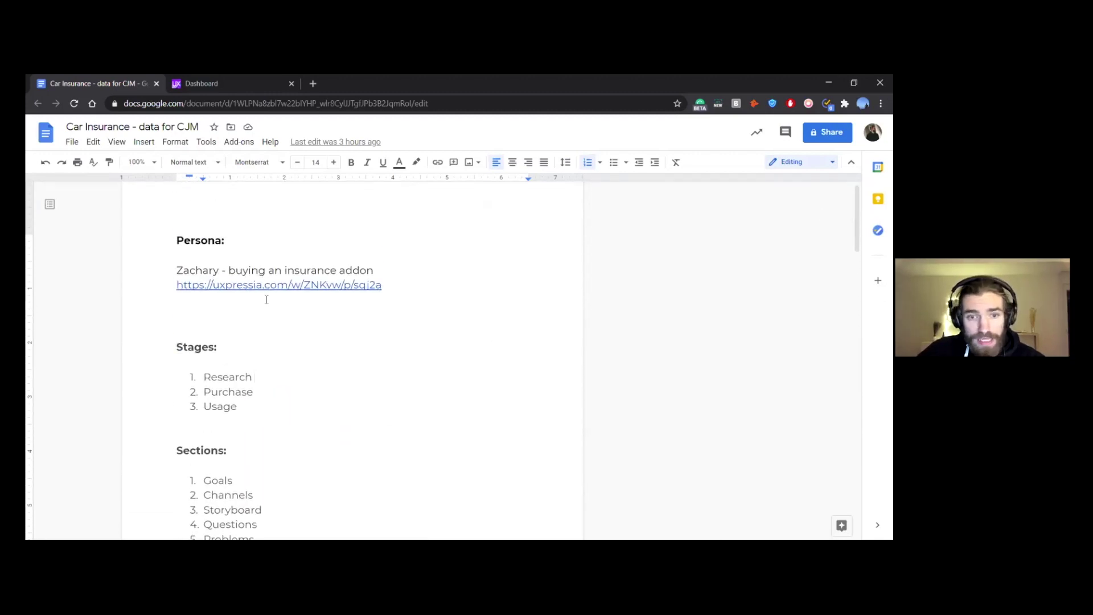
left_click(224, 316)
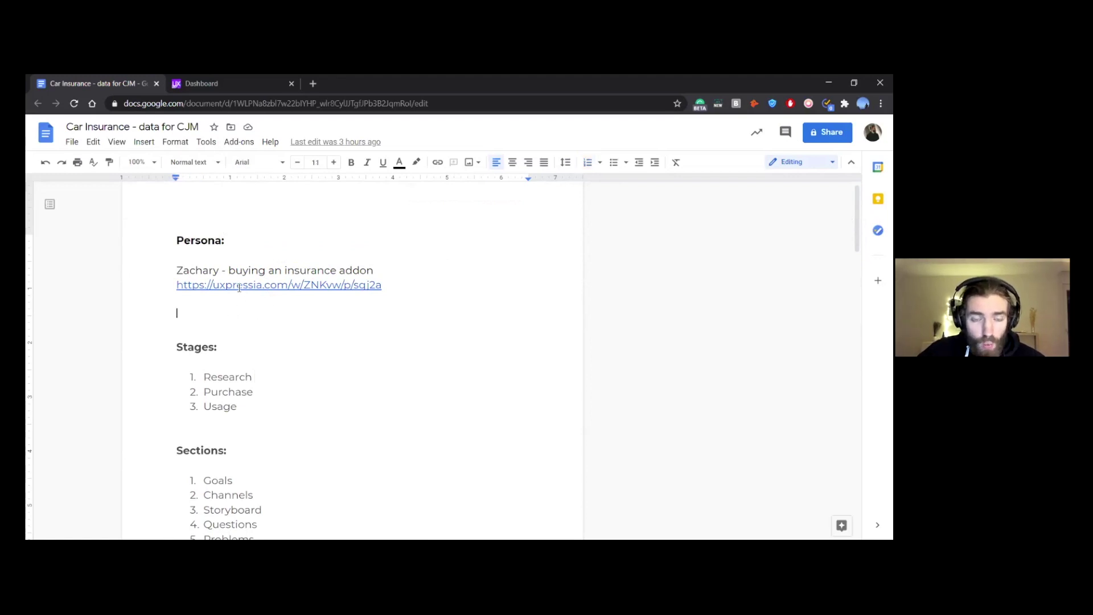
left_click(240, 287)
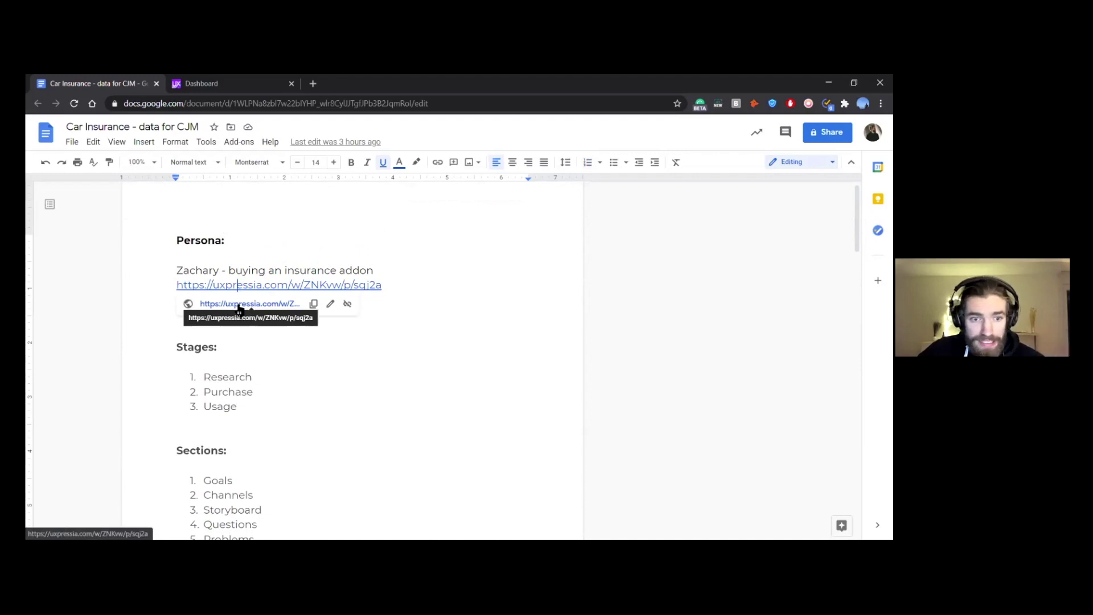
left_click(239, 304)
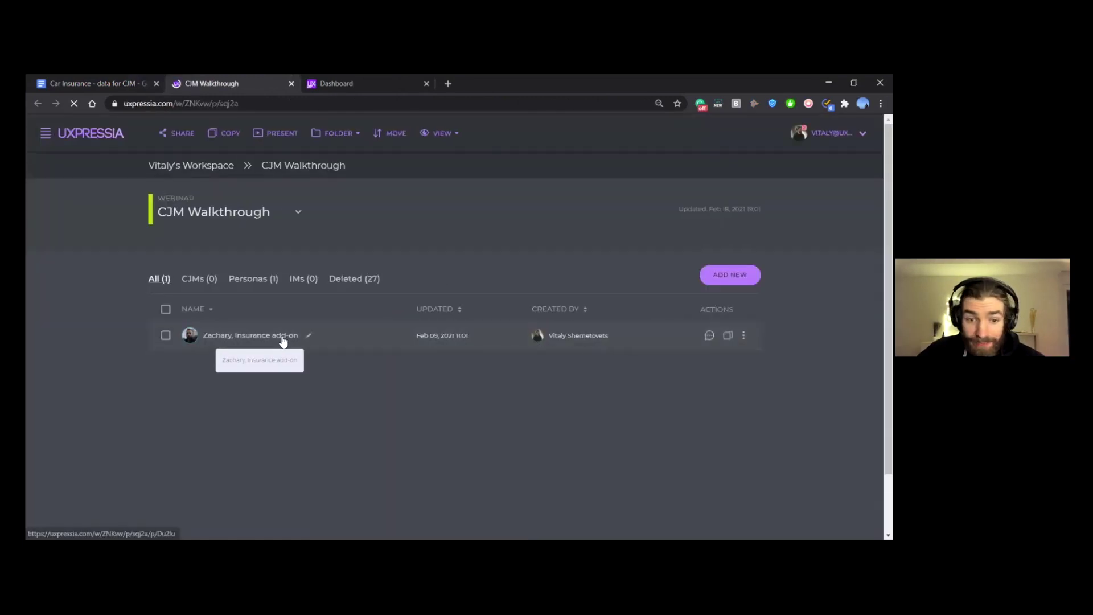
Step: Open the Zachary, Insurance add-on persona and scroll through its background, demographics and motivations
left_click(283, 340)
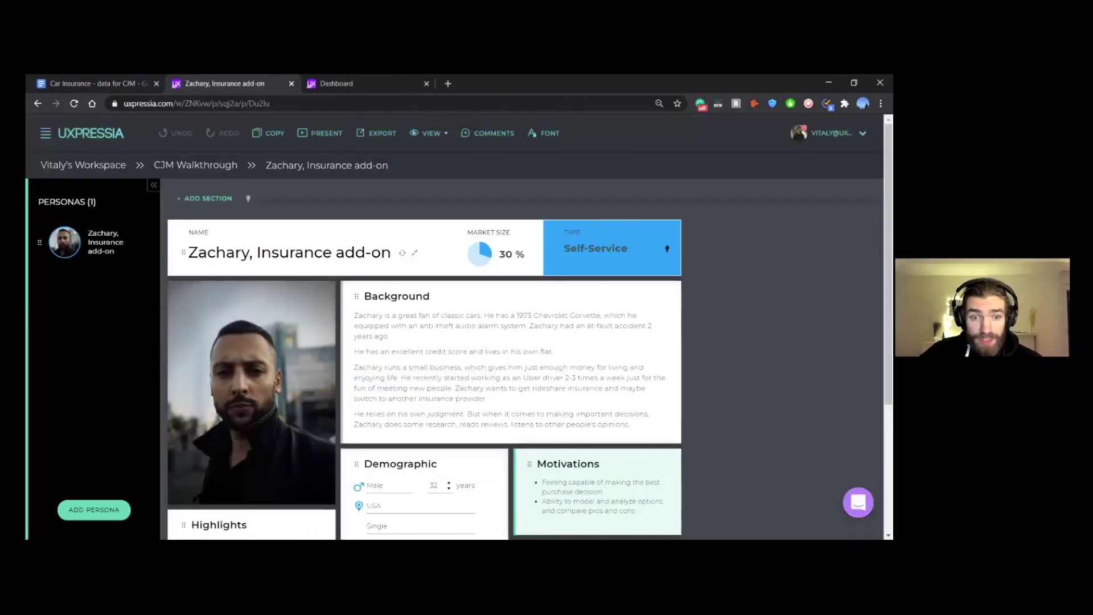
scroll(456, 342, "down", 1)
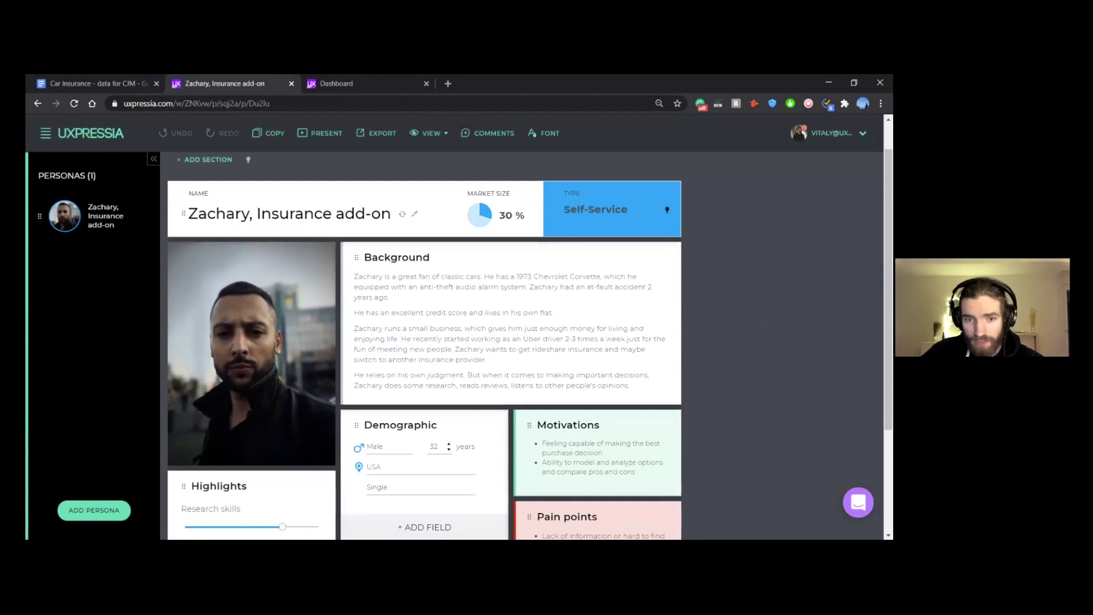
scroll(530, 344, "down", 1)
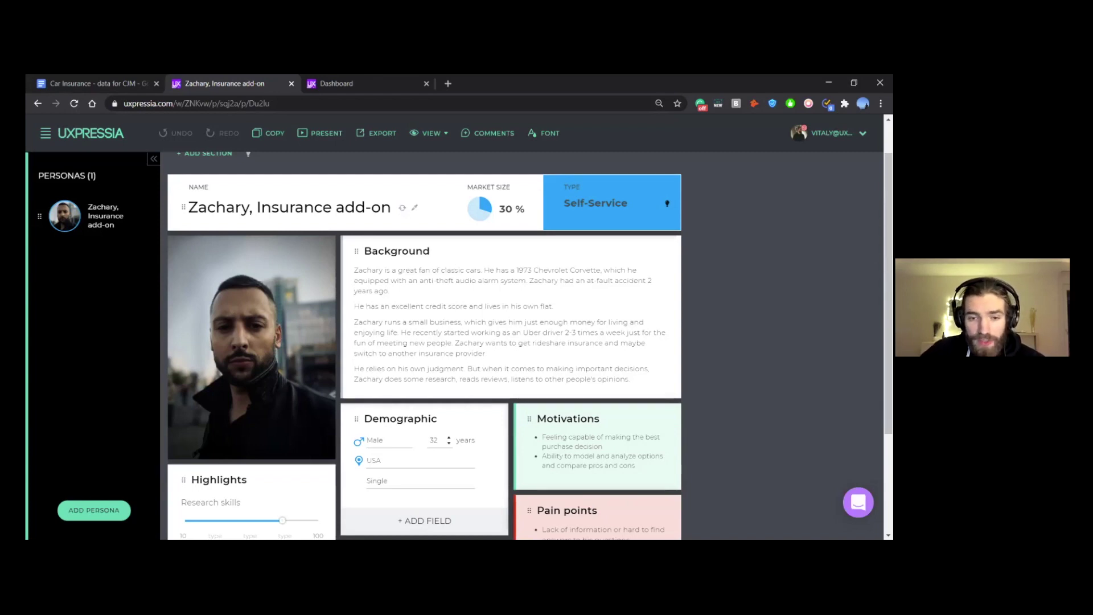
scroll(424, 341, "down", 1)
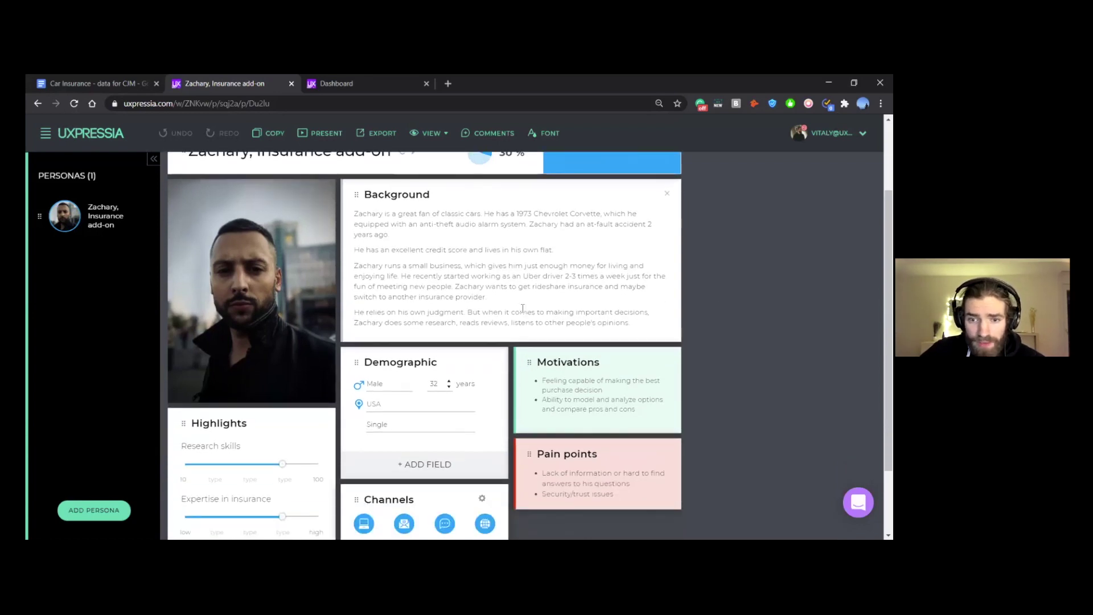
Step: Read through Zachary's persona cards, then return to the Car Insurance - data for CJM notes
left_click(468, 312)
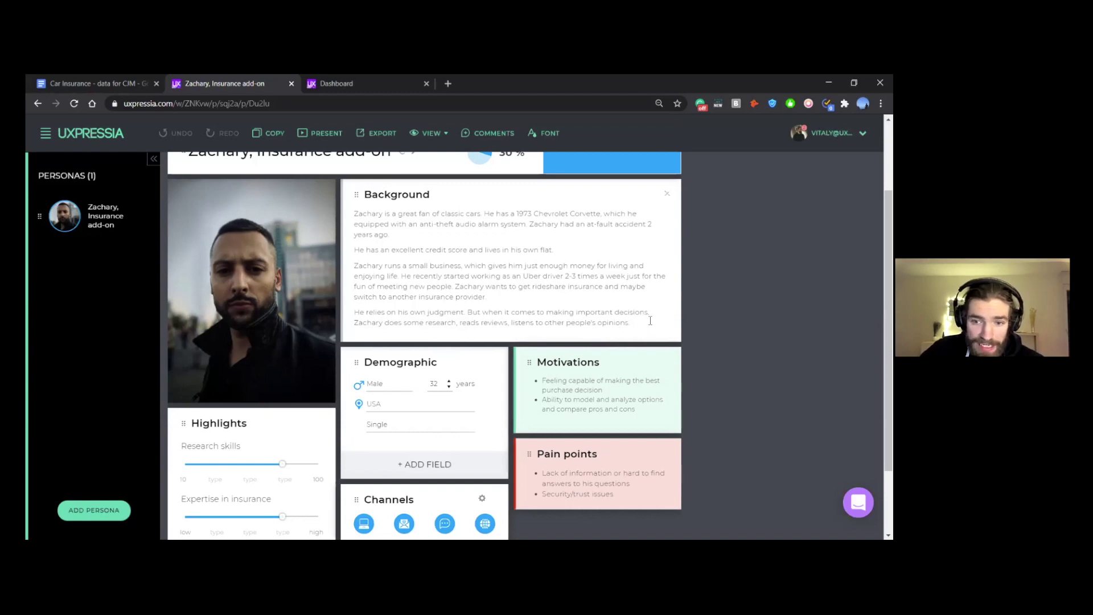
scroll(636, 331, "down", 1)
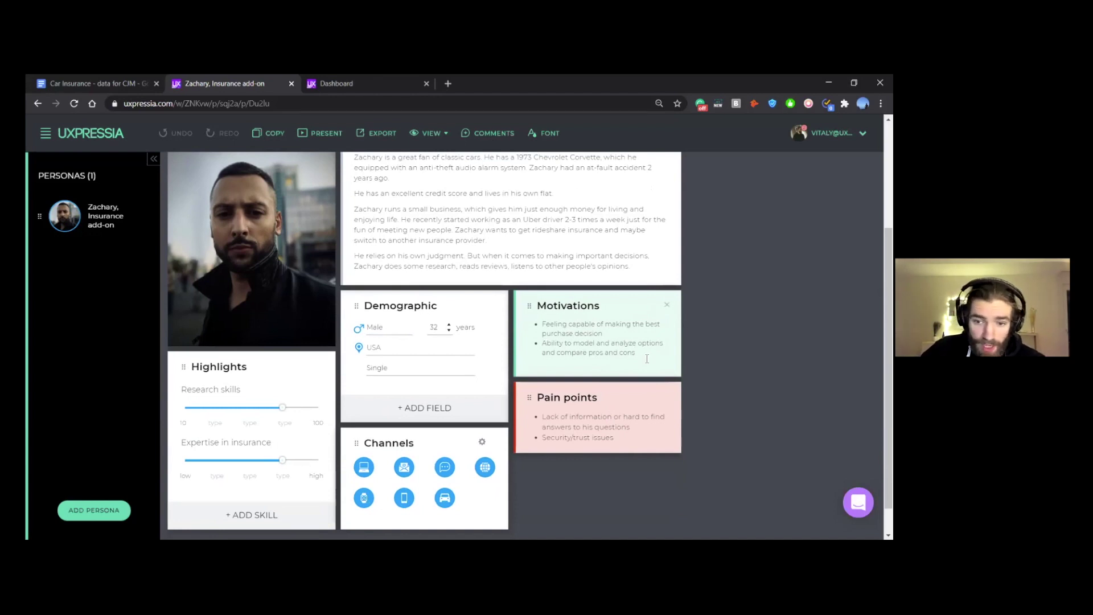
scroll(665, 401, "down", 1)
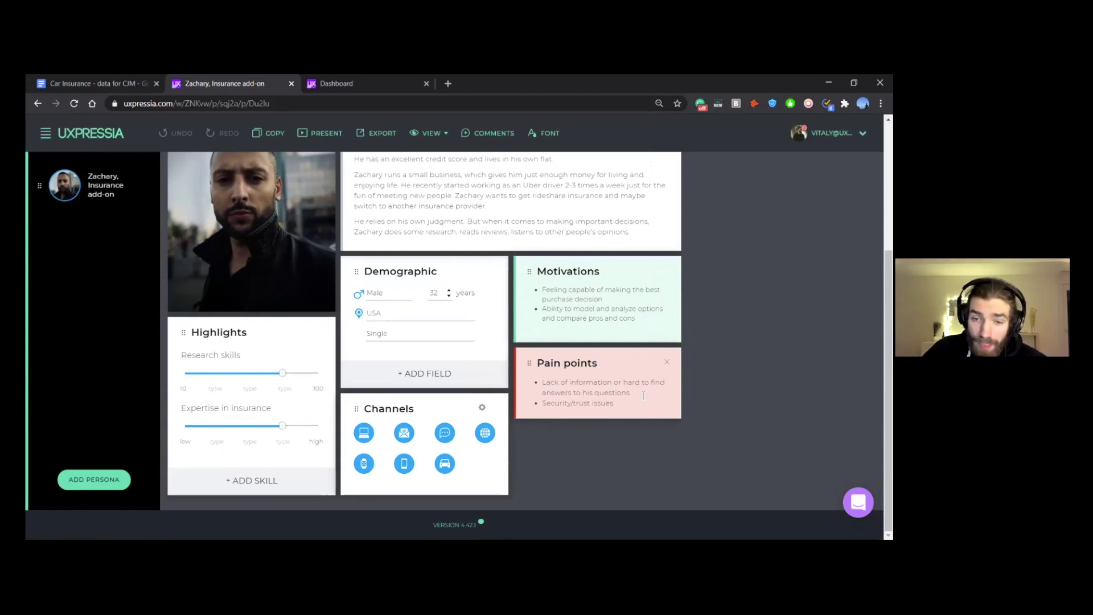
scroll(713, 370, "up", 3)
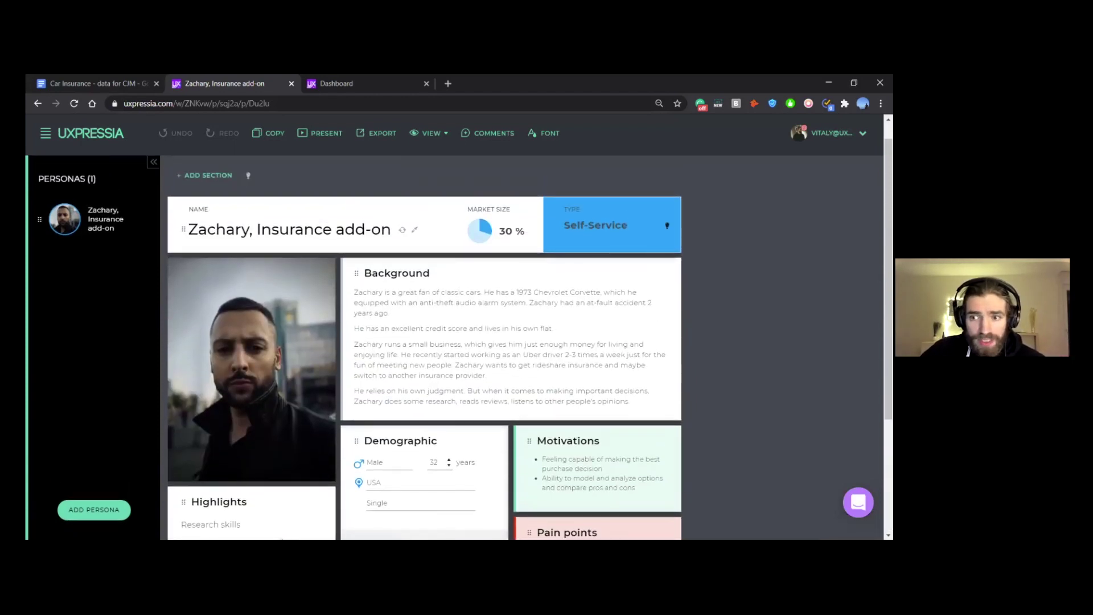
scroll(465, 340, "down", 1)
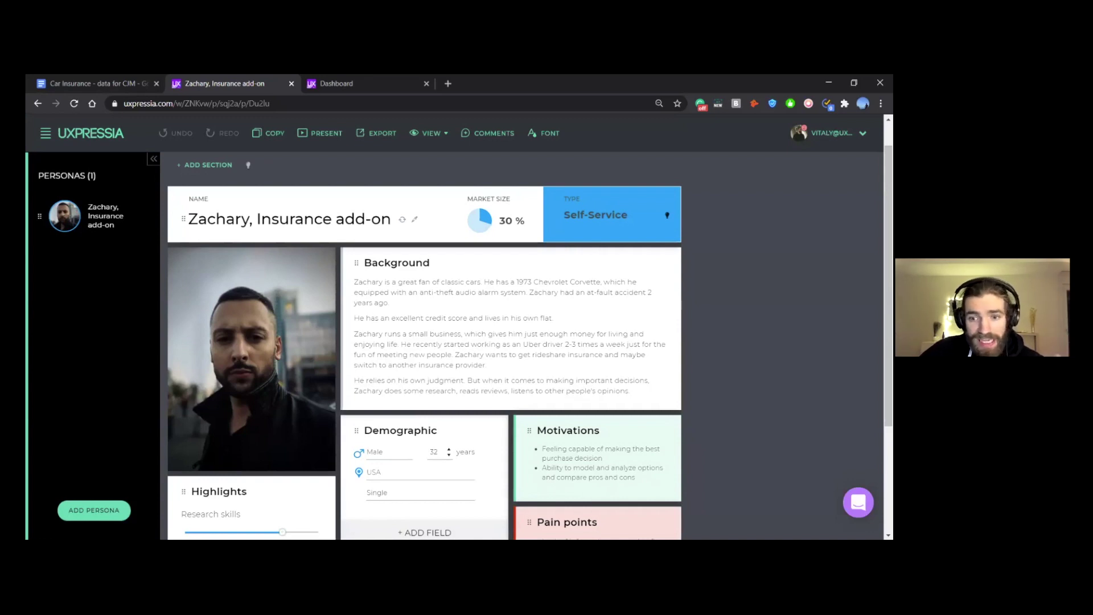
scroll(424, 341, "down", 2)
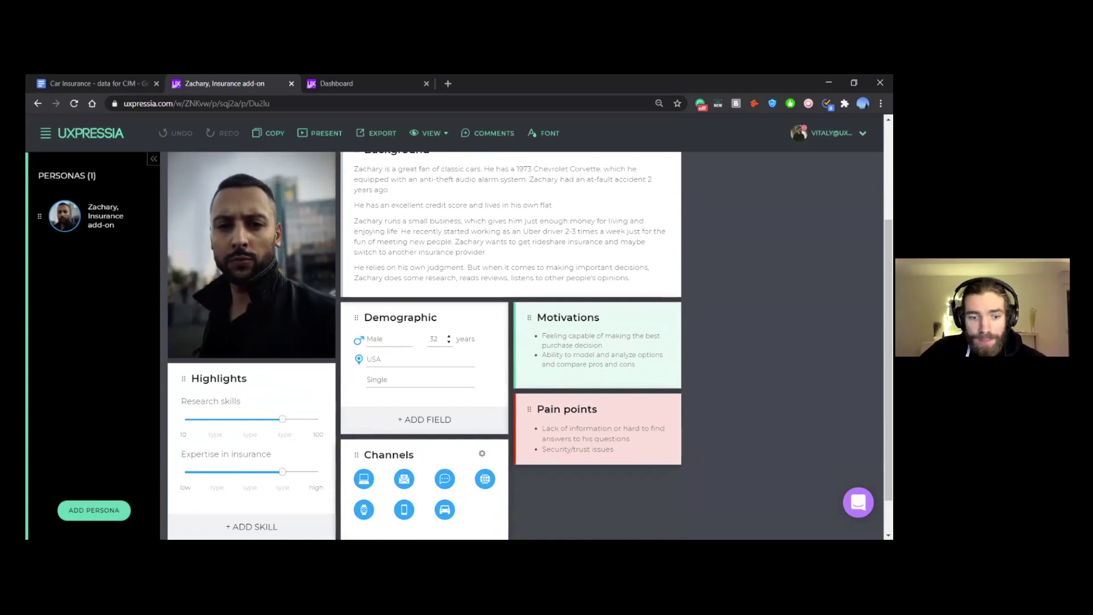
scroll(424, 342, "up", 1)
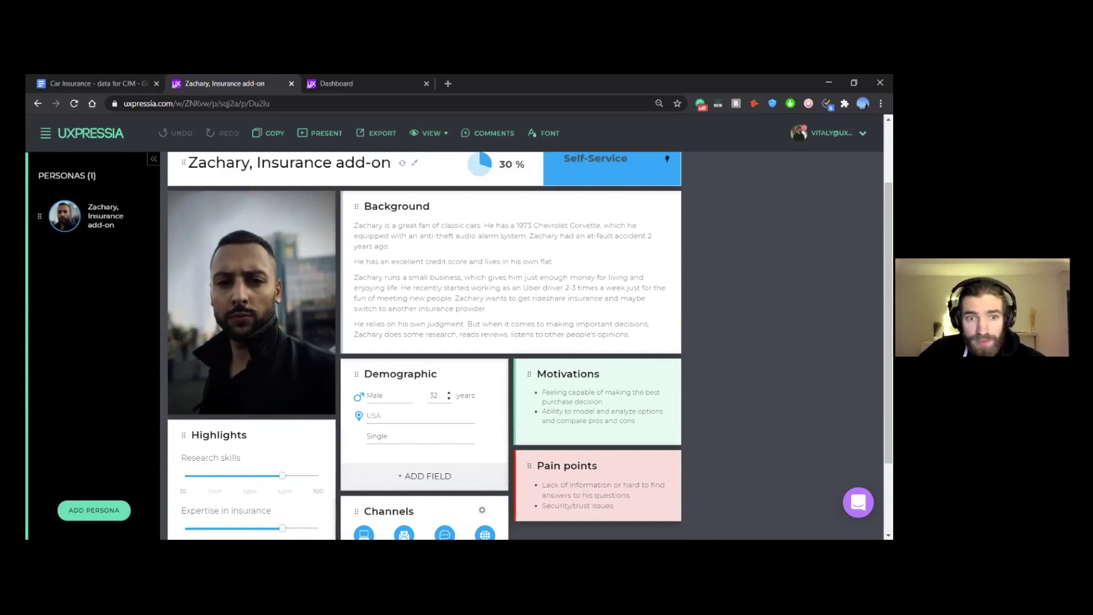
scroll(424, 342, "up", 1)
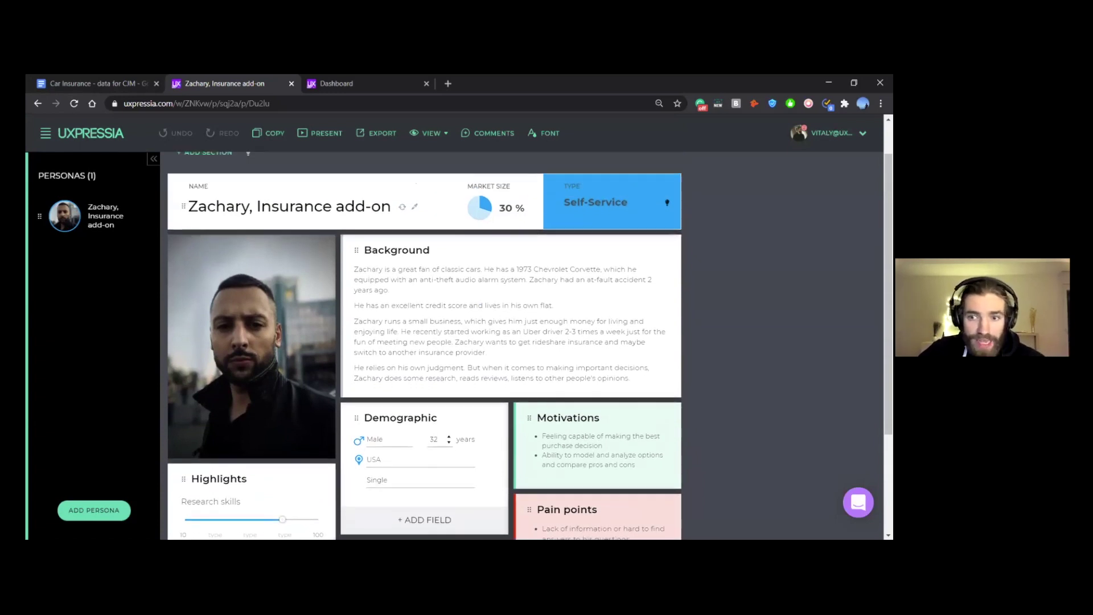
left_click(95, 81)
left_click(349, 375)
scroll(393, 319, "down", 1)
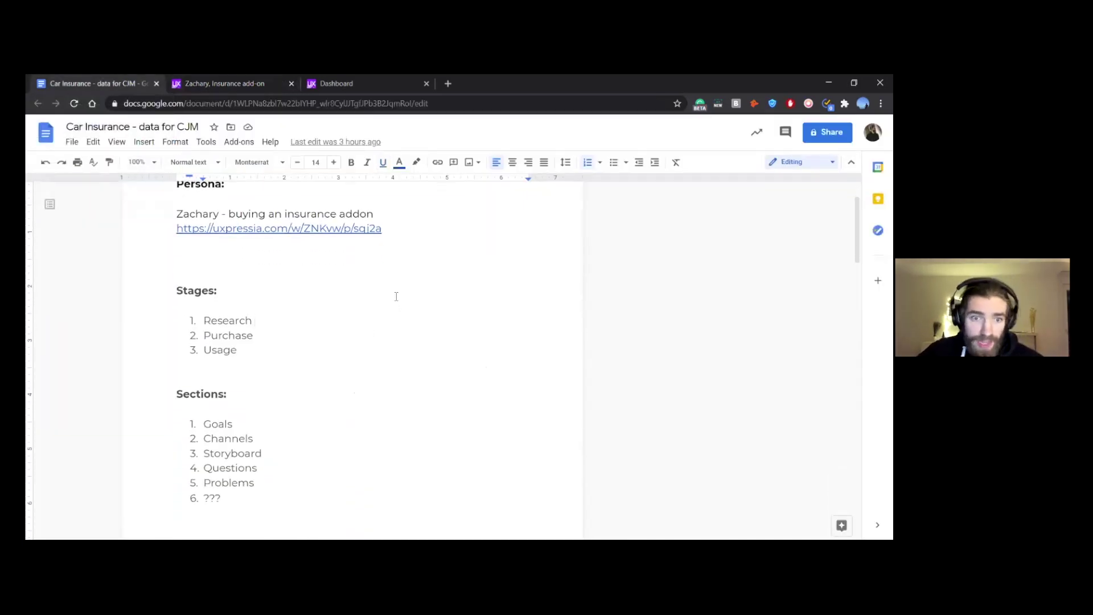
left_click(306, 265)
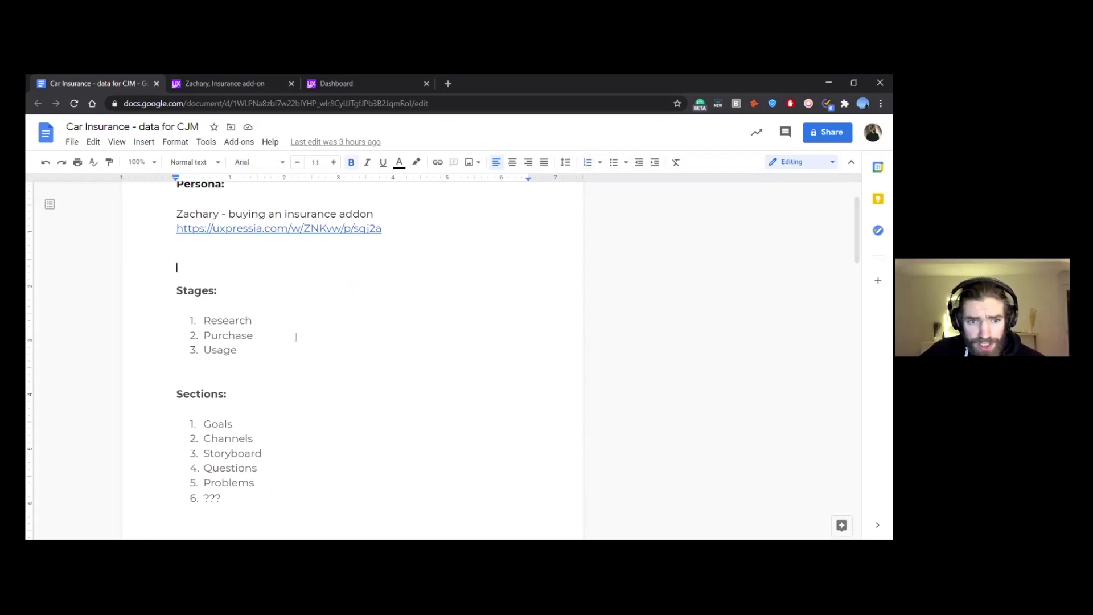
left_click(212, 321)
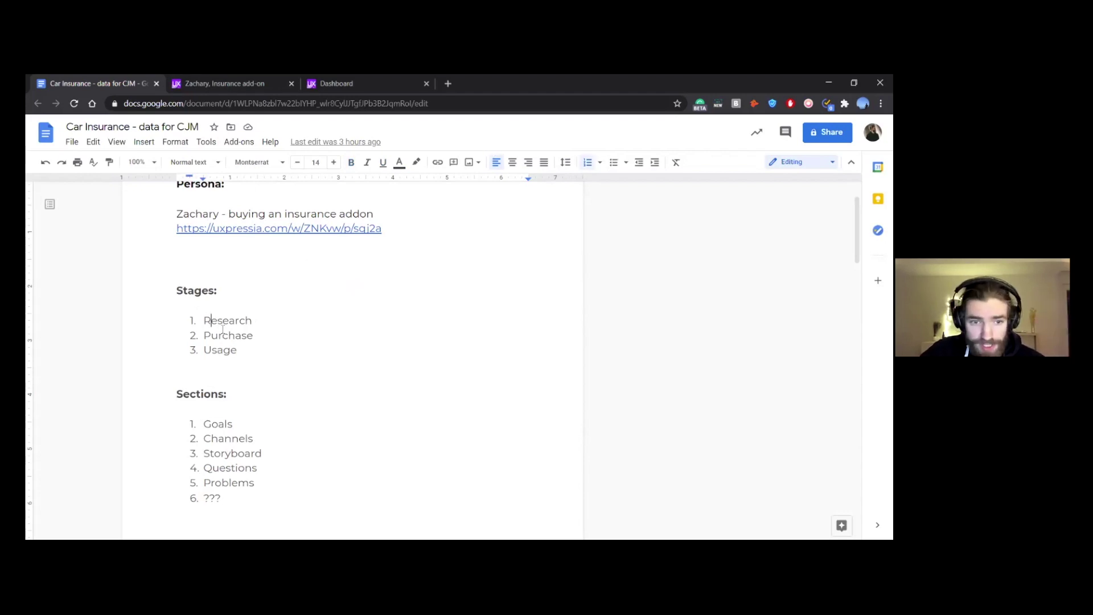
left_click(218, 349)
scroll(363, 336, "down", 2)
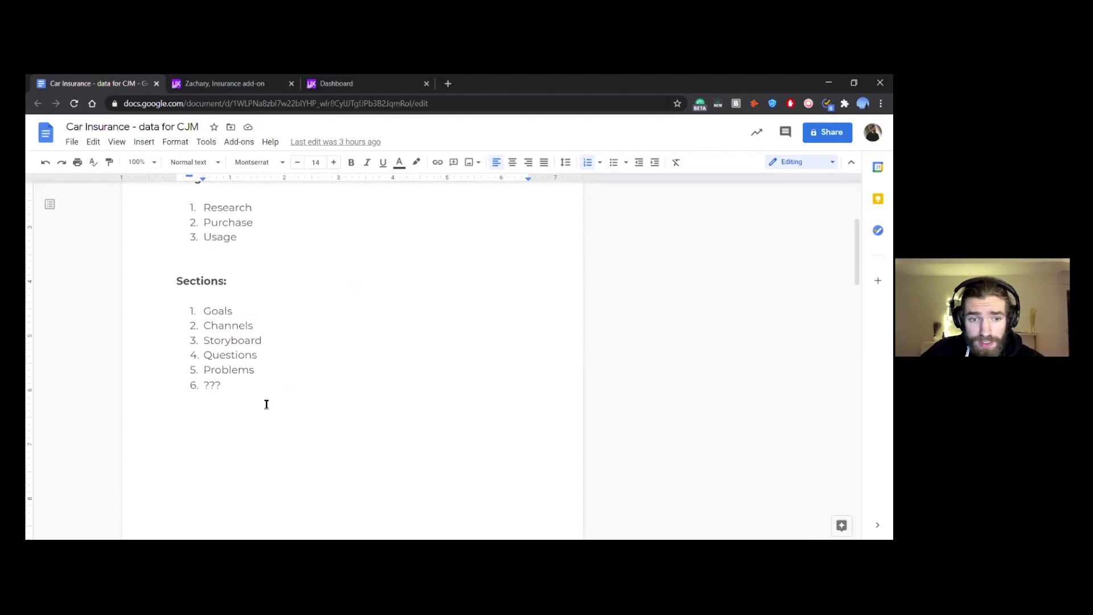
left_click(218, 325)
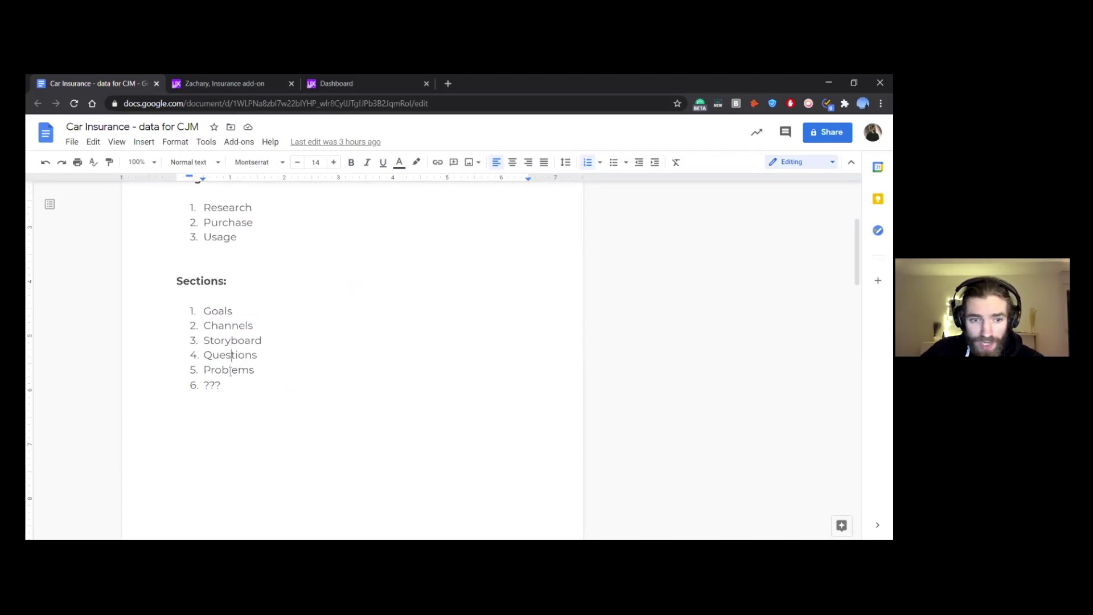
scroll(227, 376, "down", 1)
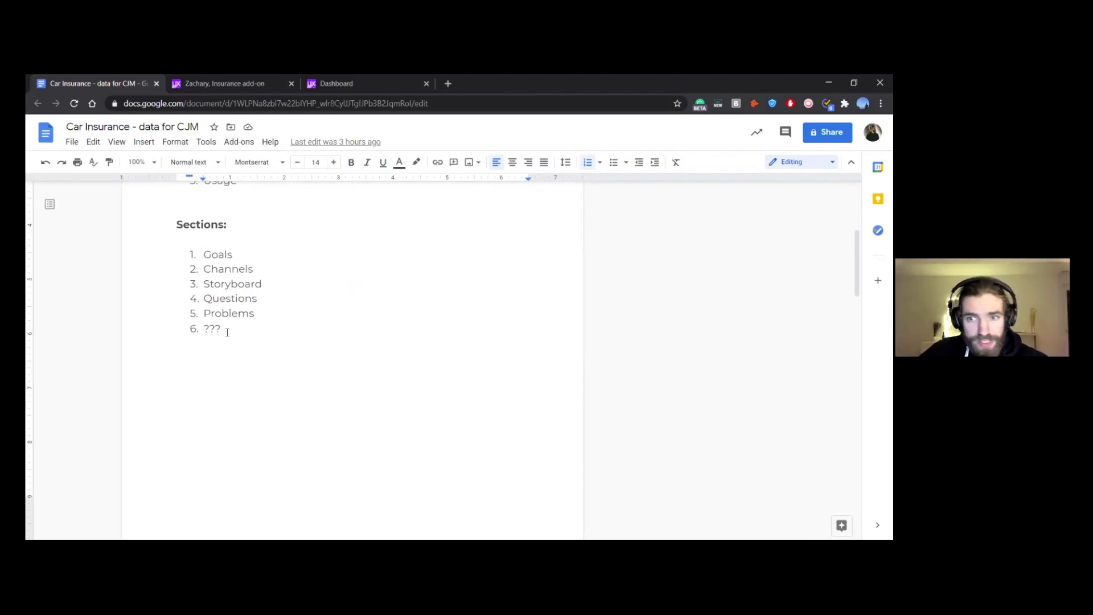
scroll(276, 319, "down", 3)
scroll(355, 283, "down", 3)
scroll(355, 283, "up", 1)
scroll(355, 282, "down", 1)
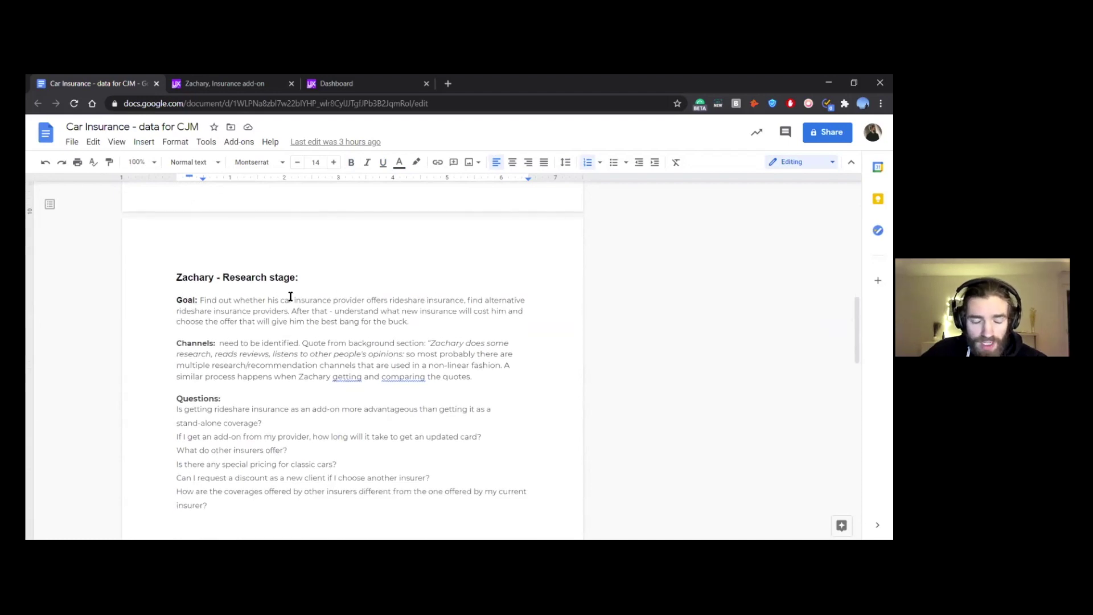
key("ctrl+plus")
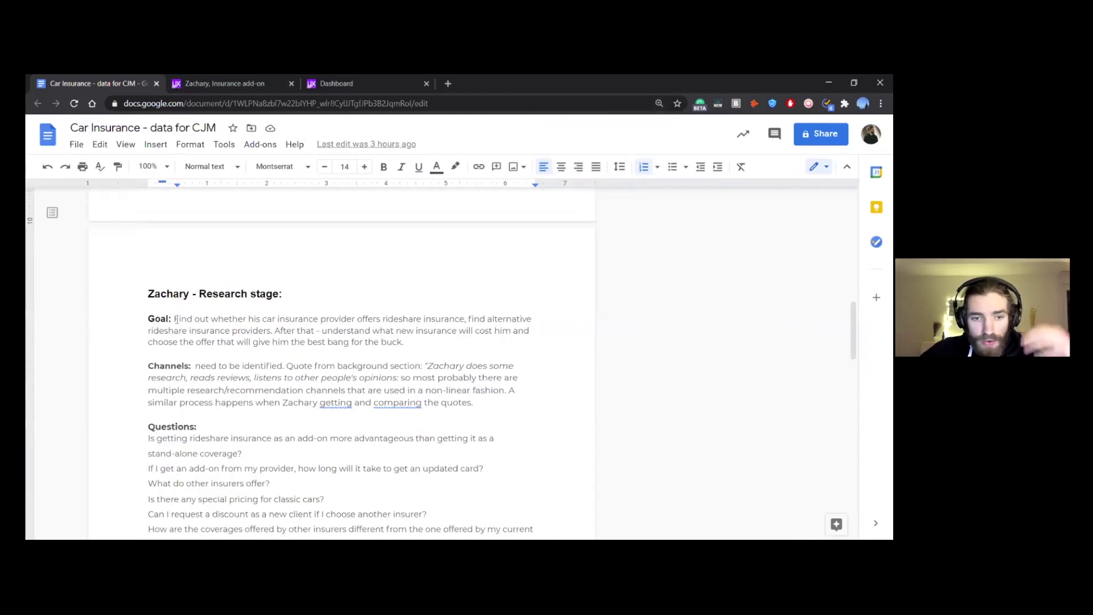
left_click_drag(434, 330, 146, 320)
left_click_drag(404, 342, 168, 319)
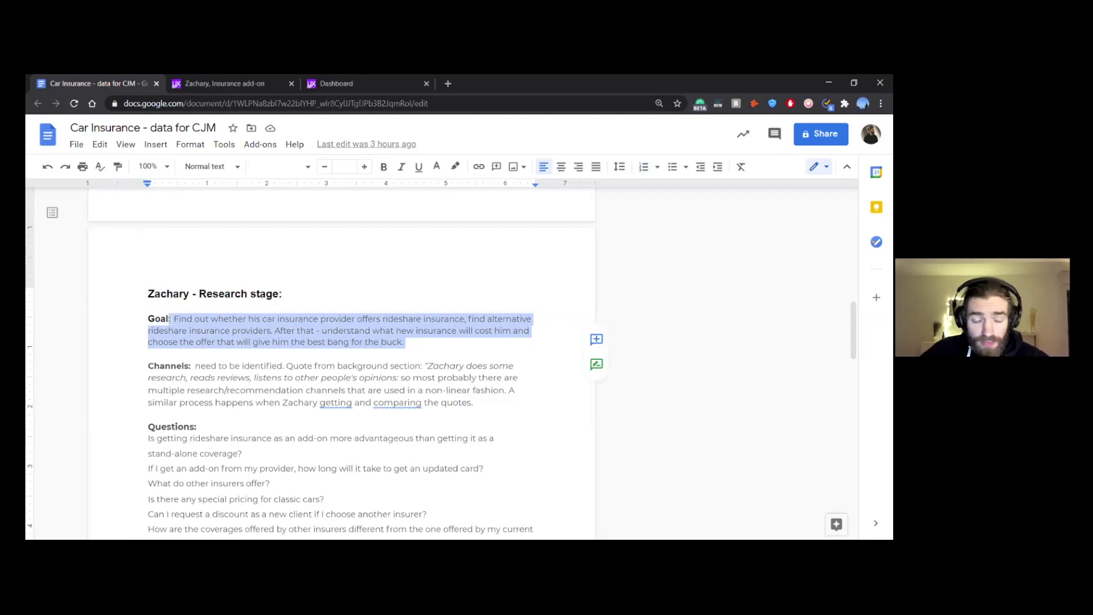
scroll(356, 302, "down", 10)
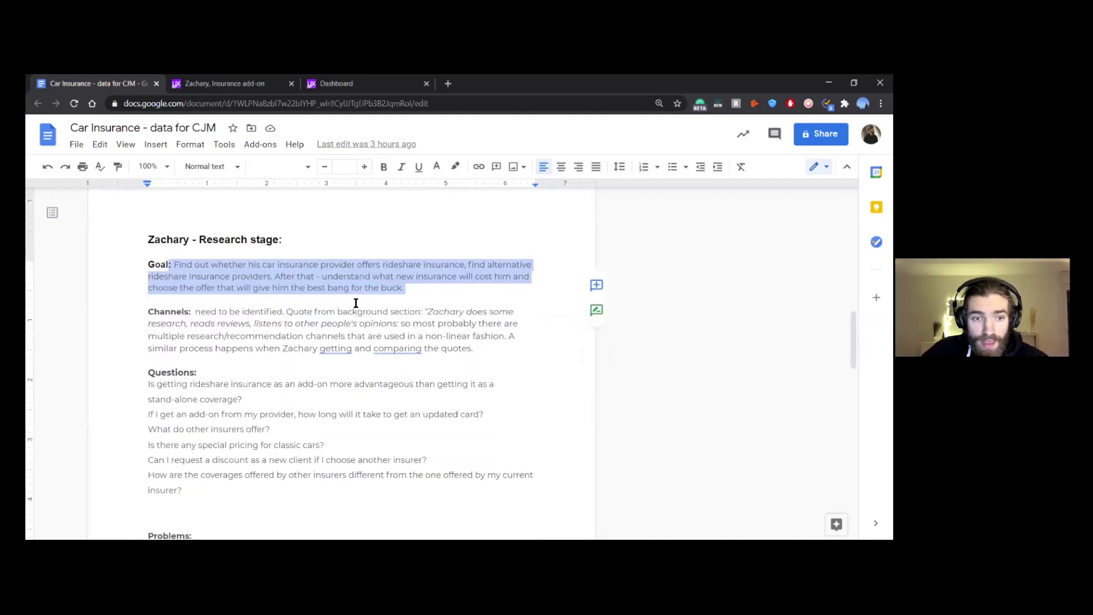
scroll(258, 348, "up", 2)
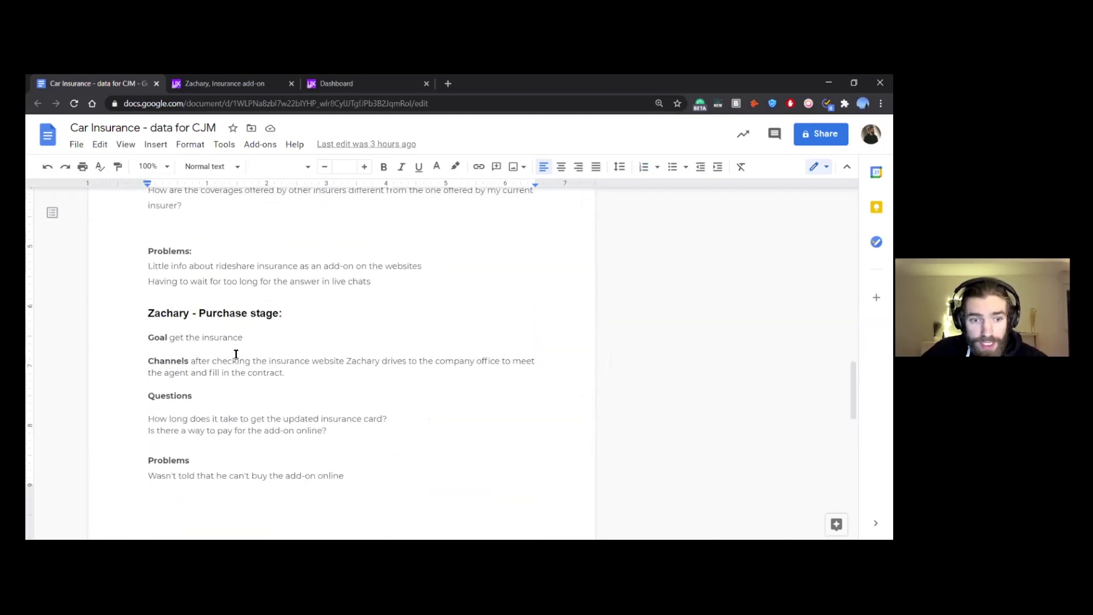
triple_click(248, 340)
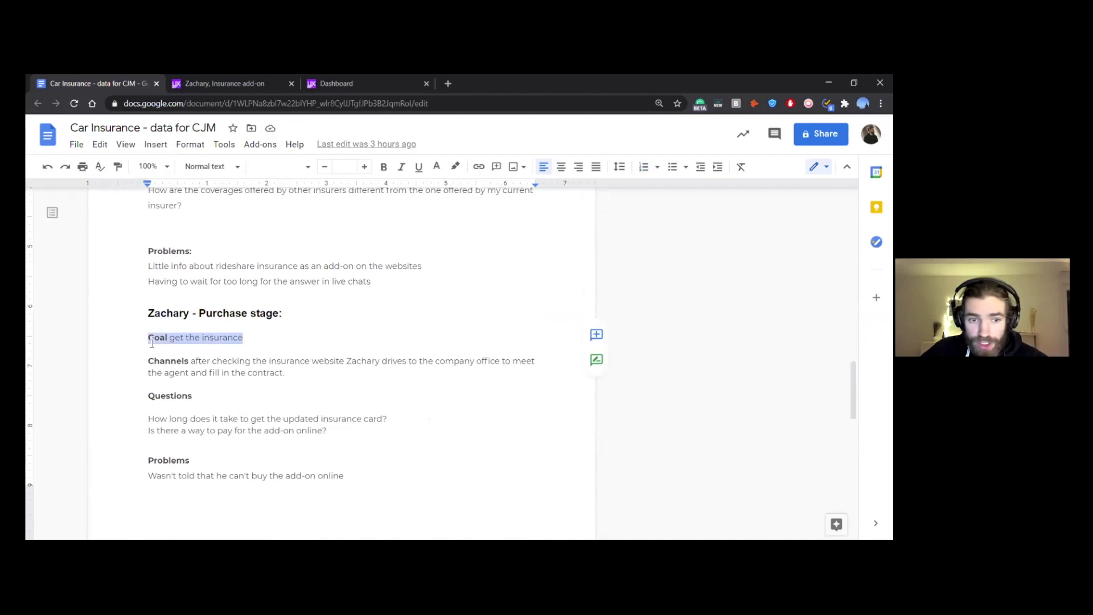
left_click(268, 339)
scroll(393, 320, "down", 5)
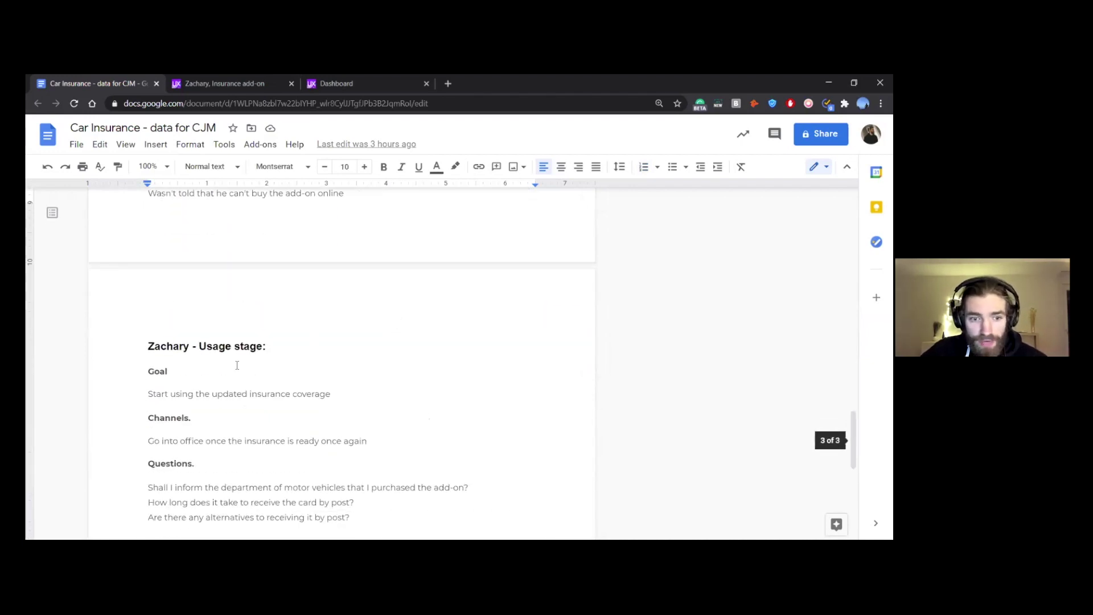
left_click_drag(371, 395, 148, 397)
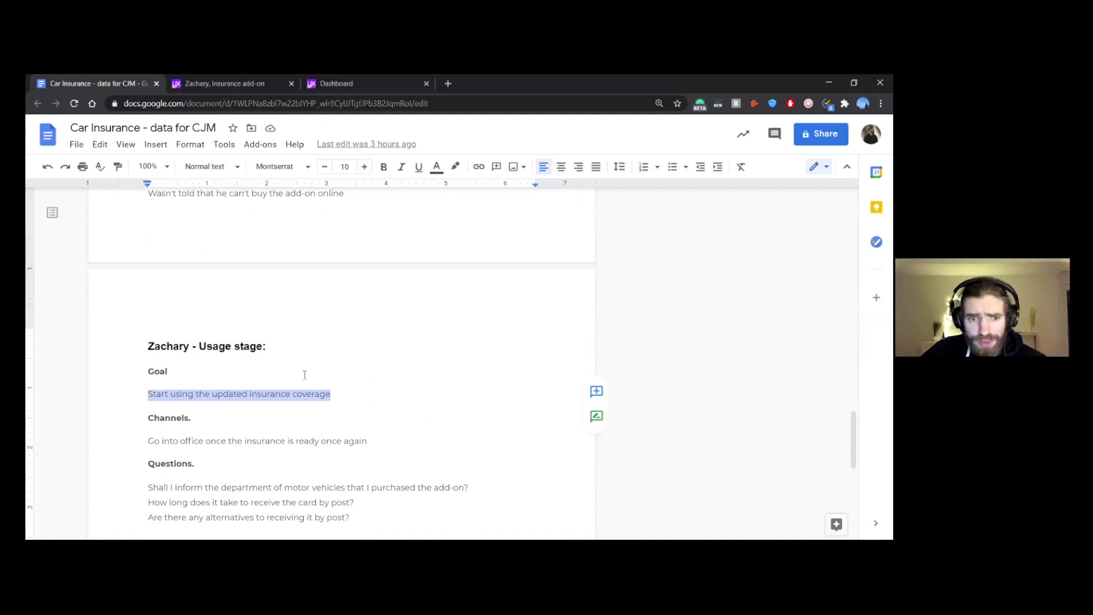
left_click(342, 392)
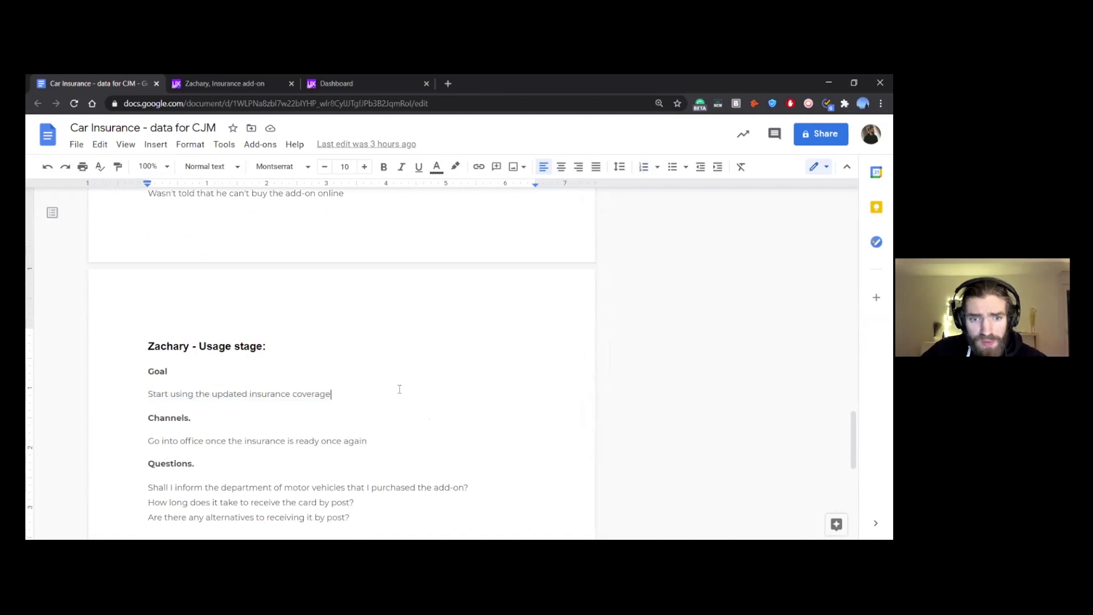
scroll(400, 389, "up", 5)
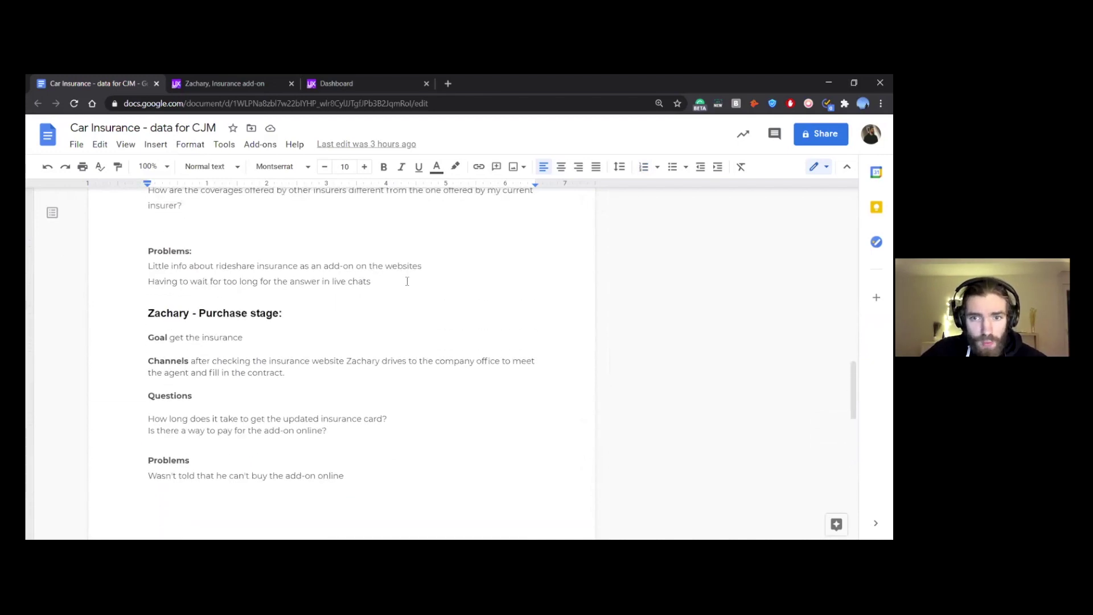
scroll(407, 282, "up", 4)
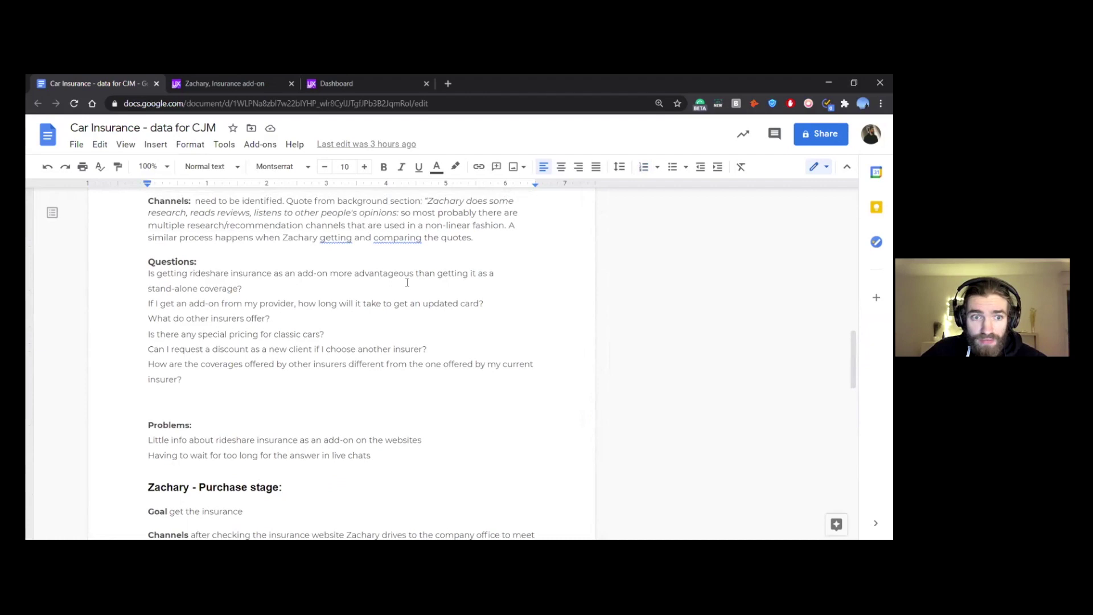
scroll(407, 282, "up", 3)
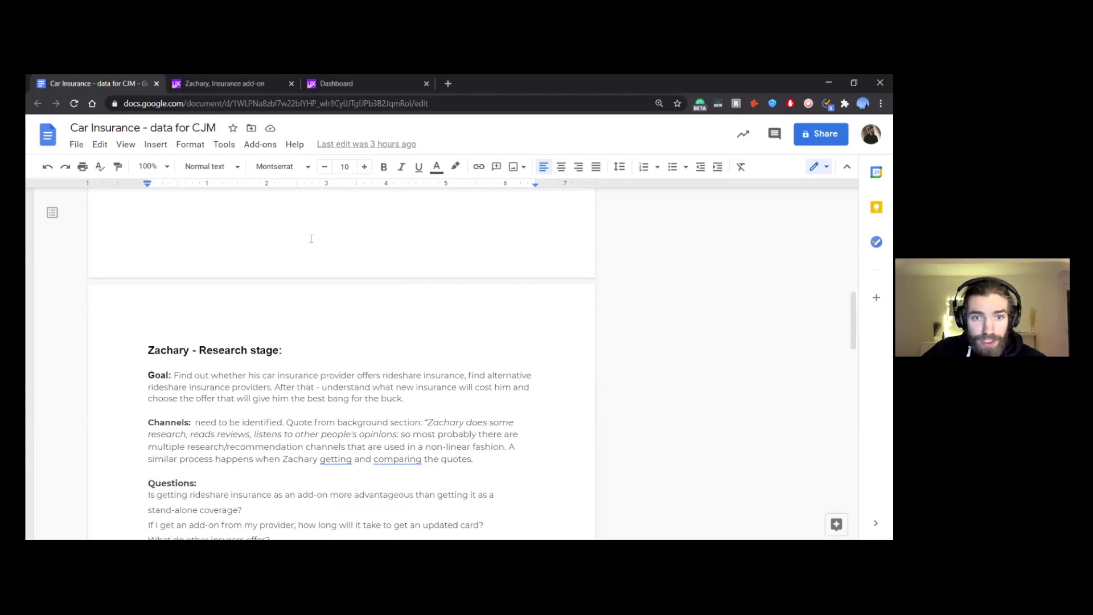
left_click(351, 80)
Step: Move the Dashboard tab before the Zachary tab and open the CJM Walkthrough project
left_click_drag(217, 84, 217, 85)
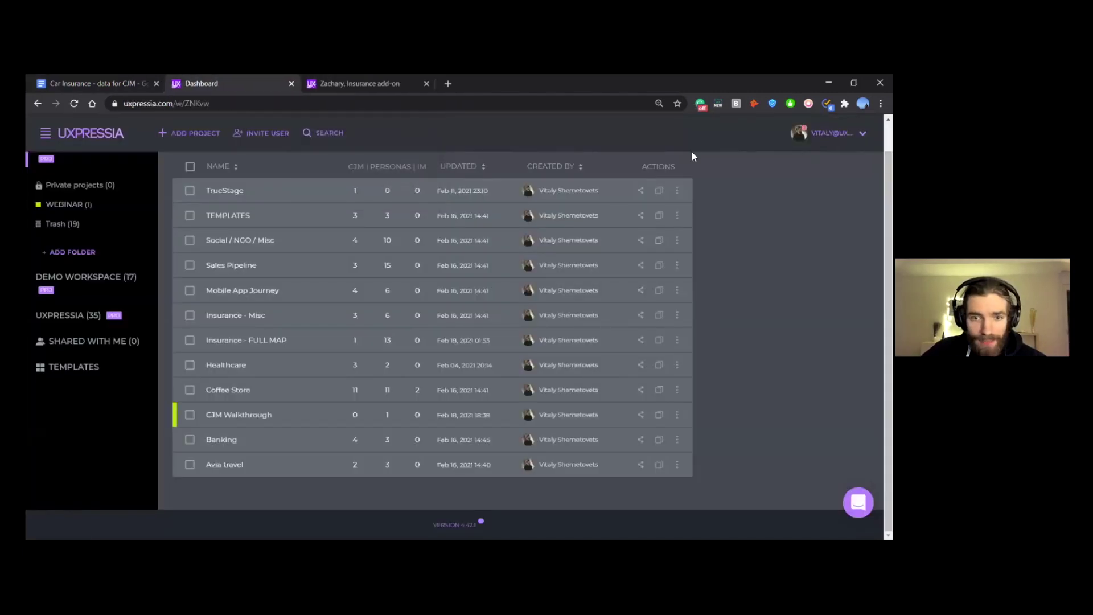
scroll(433, 330, "up", 1)
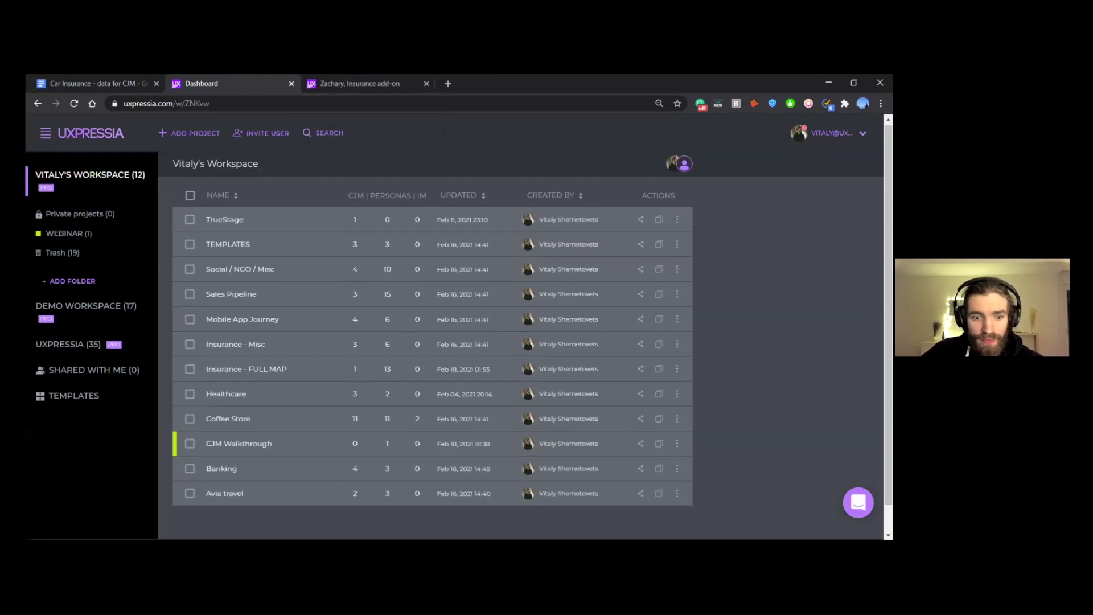
scroll(432, 331, "down", 1)
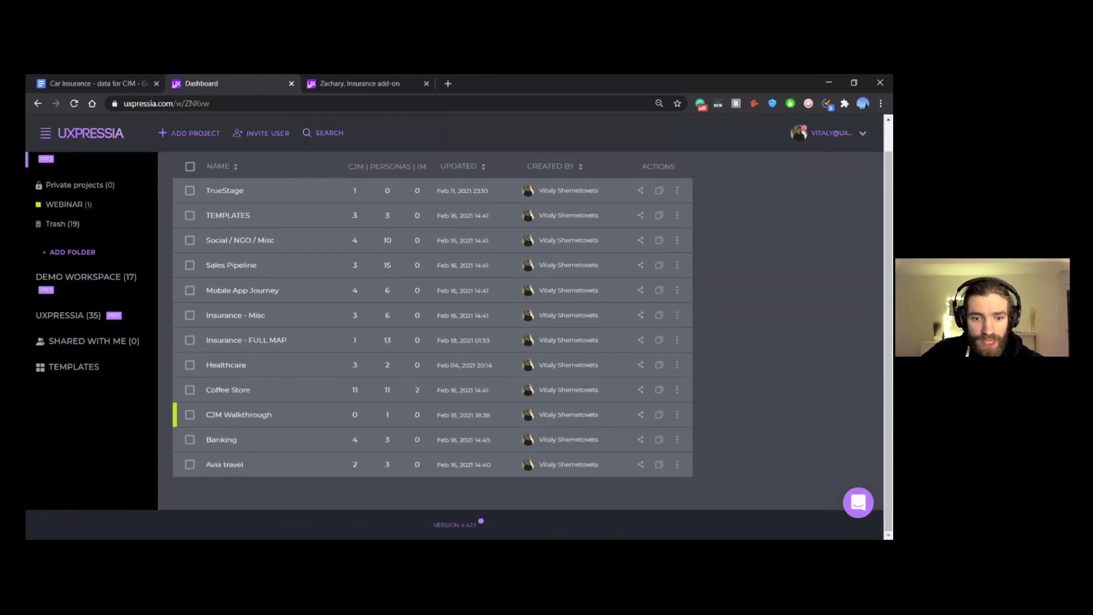
left_click(248, 421)
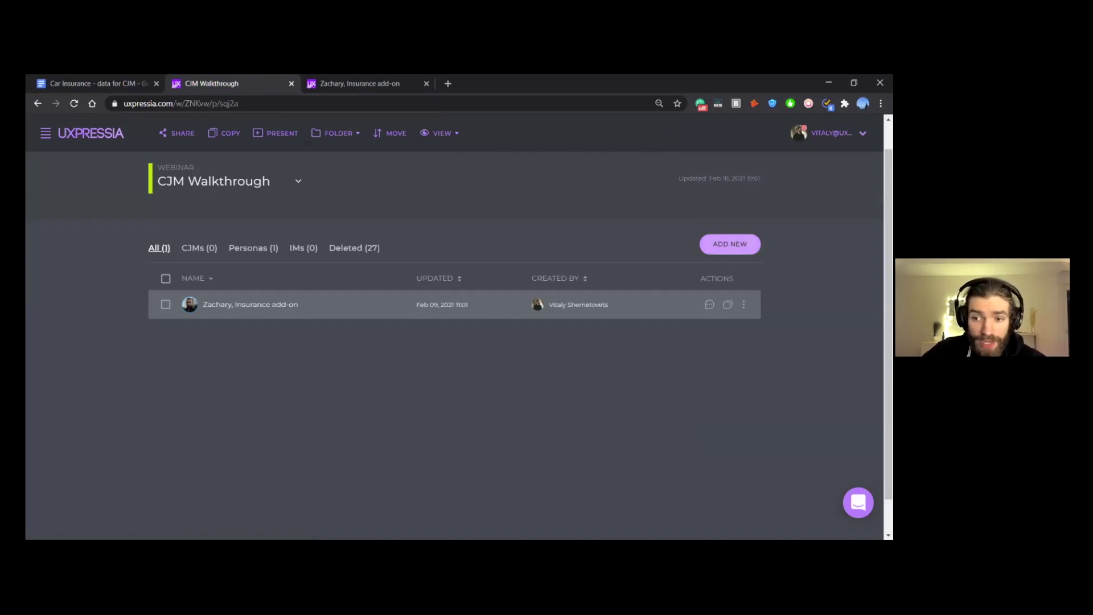
Step: Choose ADD NEW, open the full template gallery, and pick Banking, Finance & Insurance
left_click(730, 244)
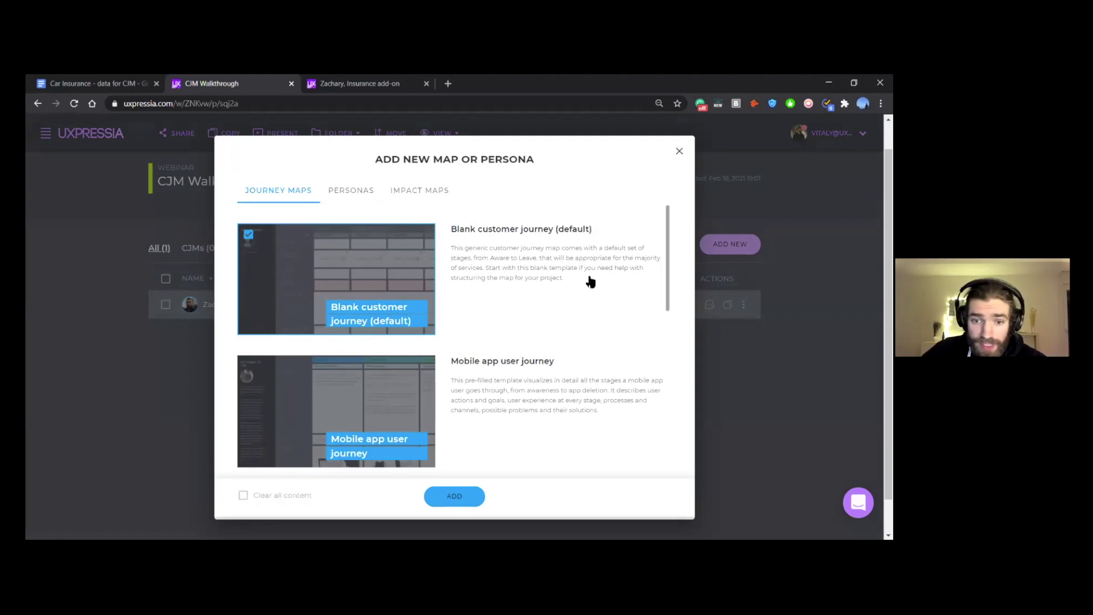
scroll(592, 284, "down", 8)
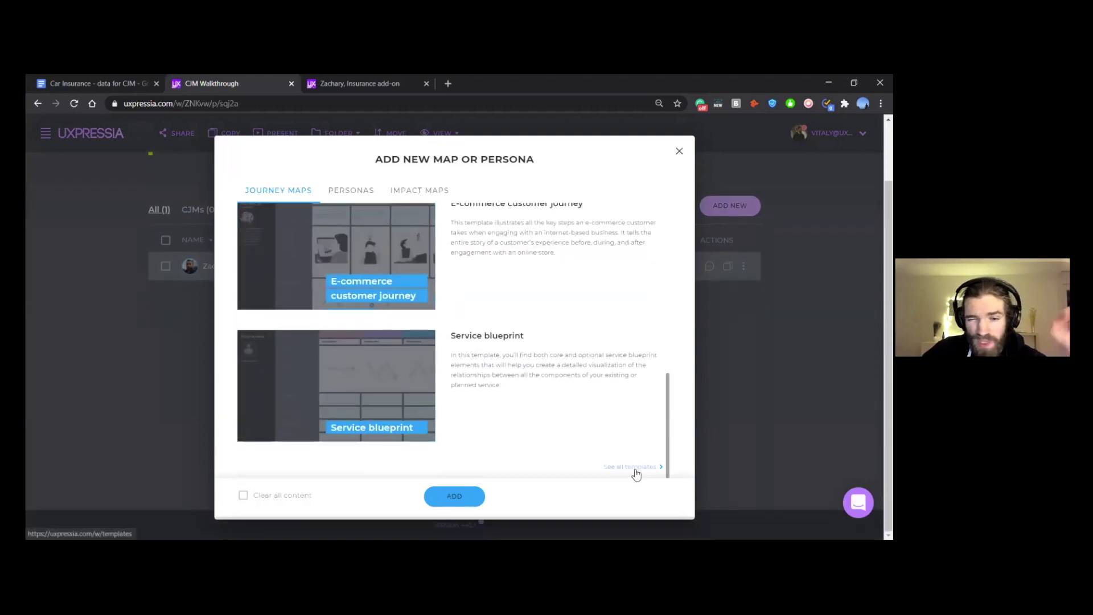
left_click(634, 470)
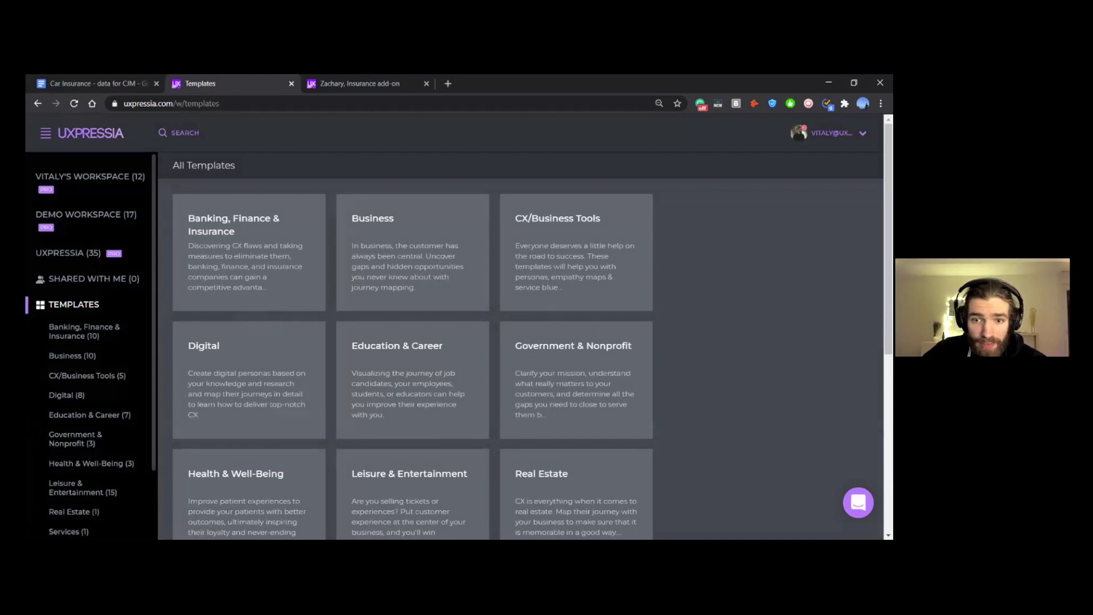
scroll(520, 341, "down", 2)
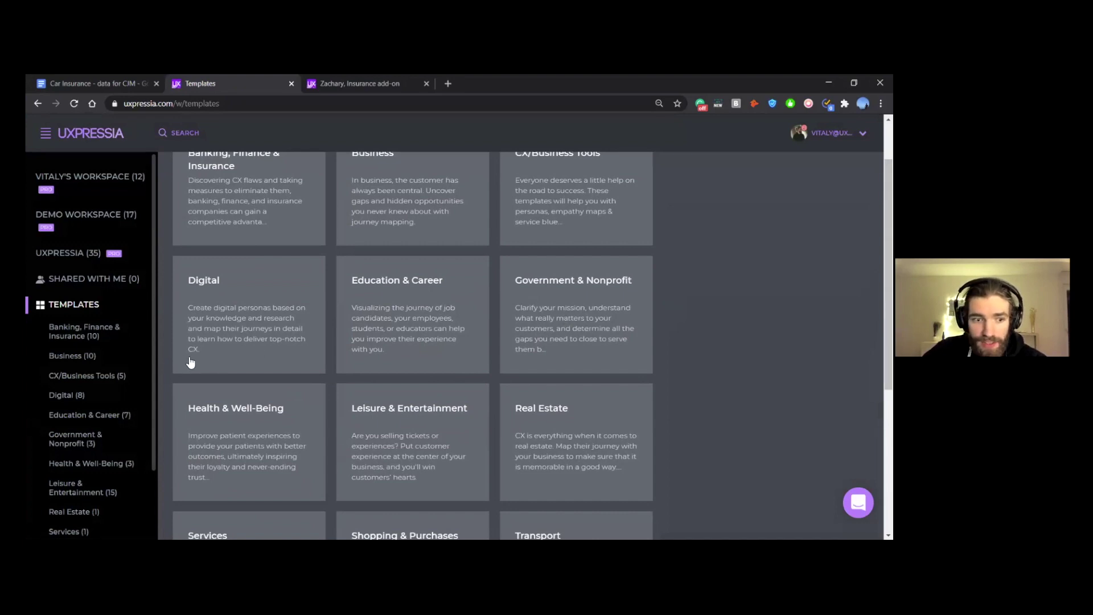
left_click(86, 335)
Step: Zoom out the Personal Insurance CJM preview, compare it with the Car Insurance notes, and choose Use Template
scroll(530, 310, "down", 4)
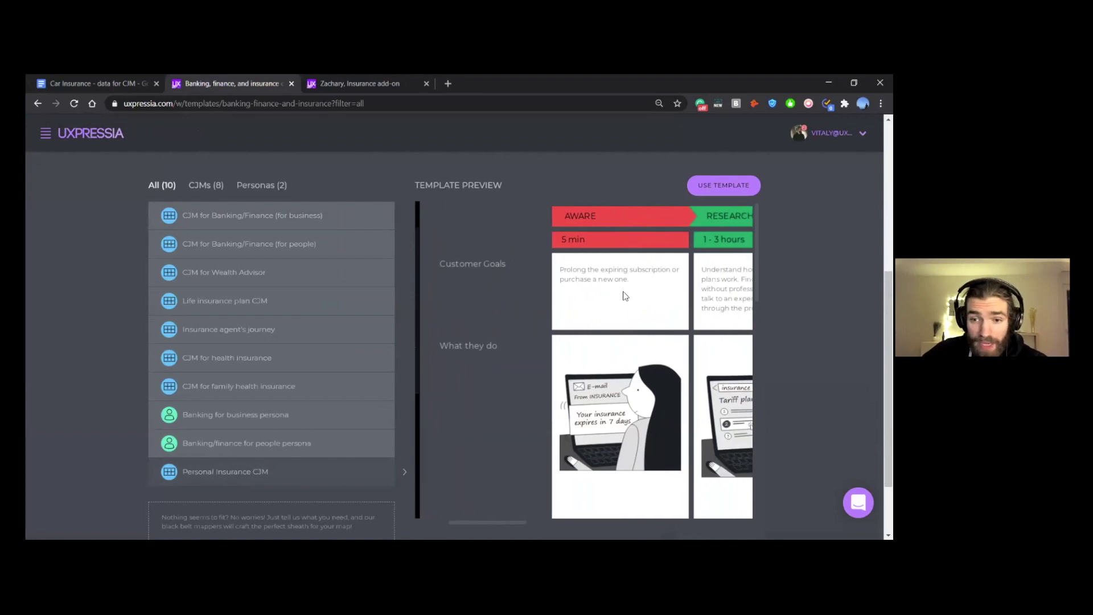
key("ctrl+minus")
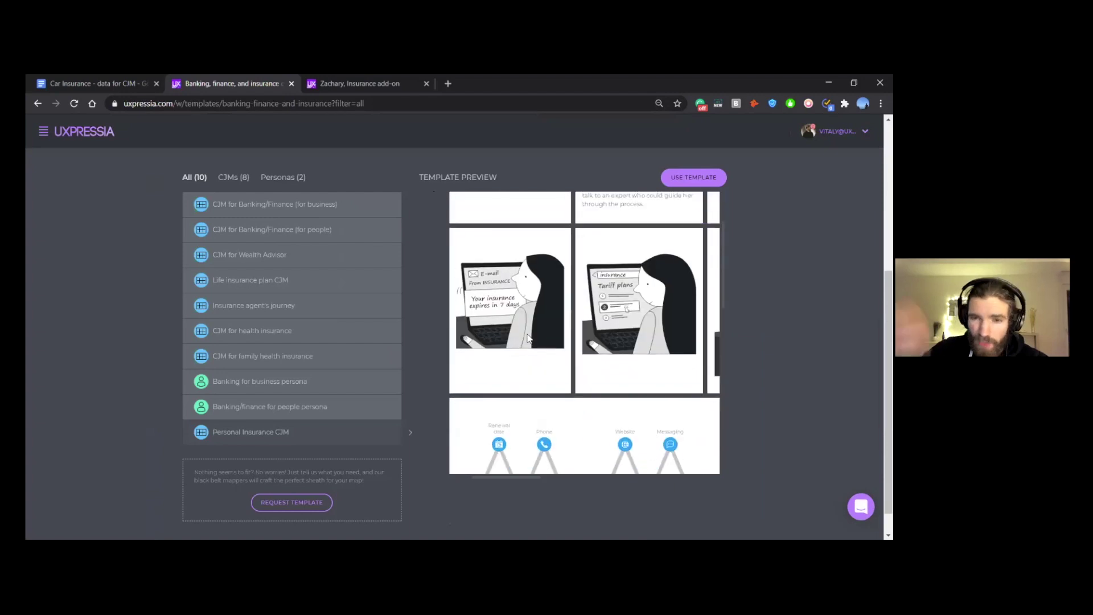
left_click(120, 84)
scroll(268, 371, "up", 12)
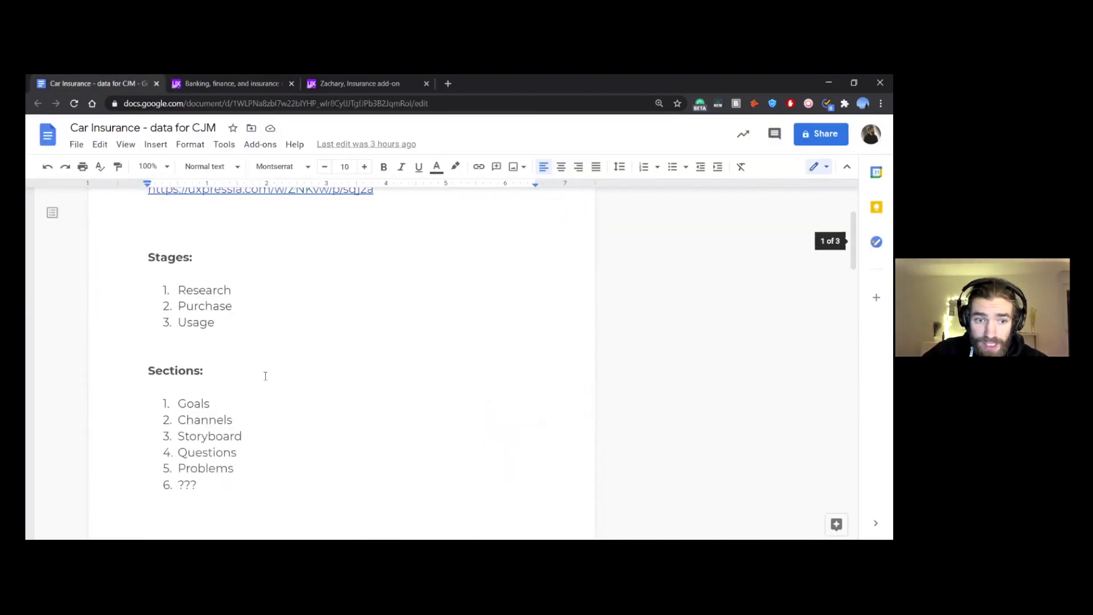
scroll(265, 371, "down", 3)
left_click(219, 87)
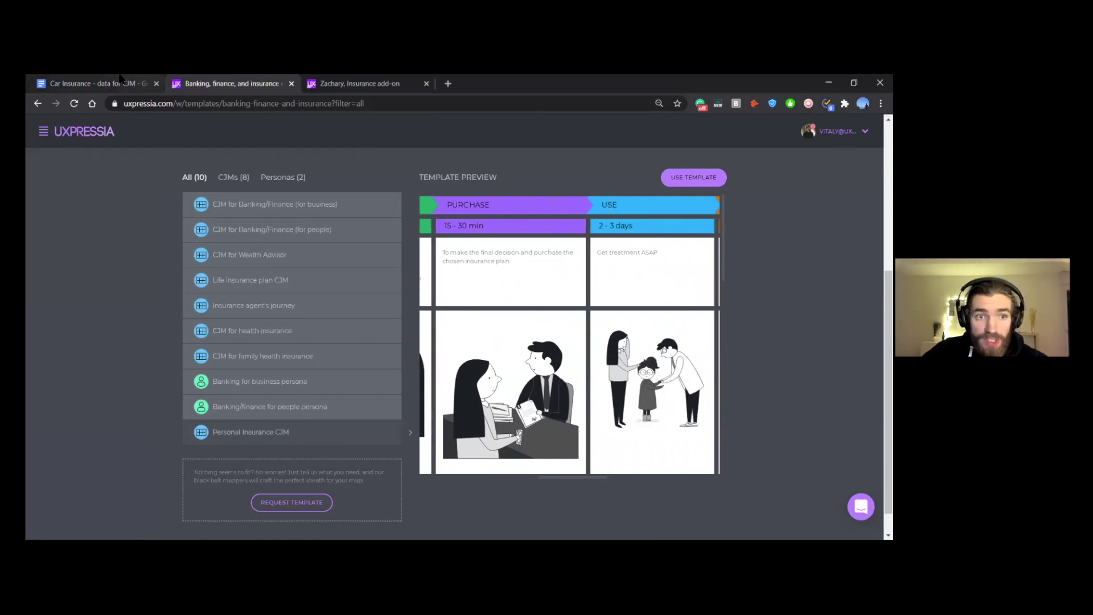
left_click(122, 83)
scroll(268, 325, "up", 4)
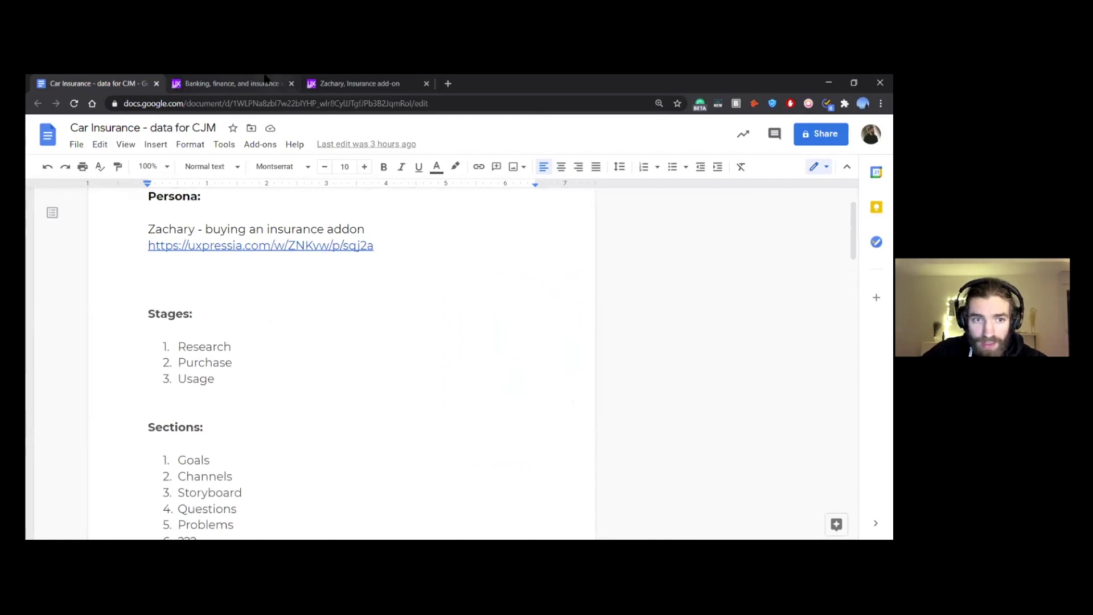
left_click(266, 83)
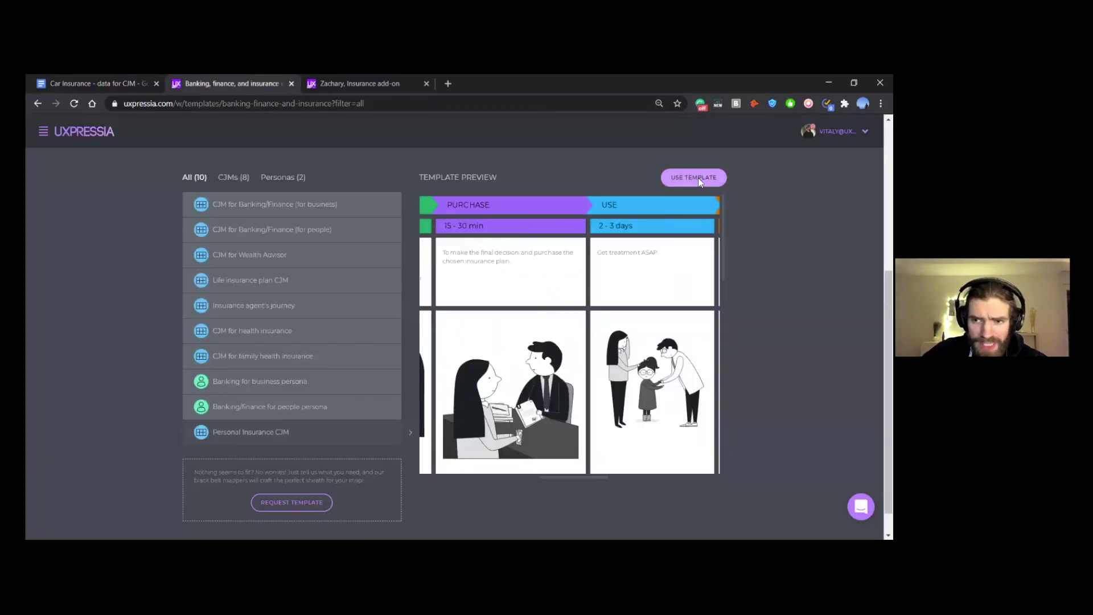
left_click(699, 177)
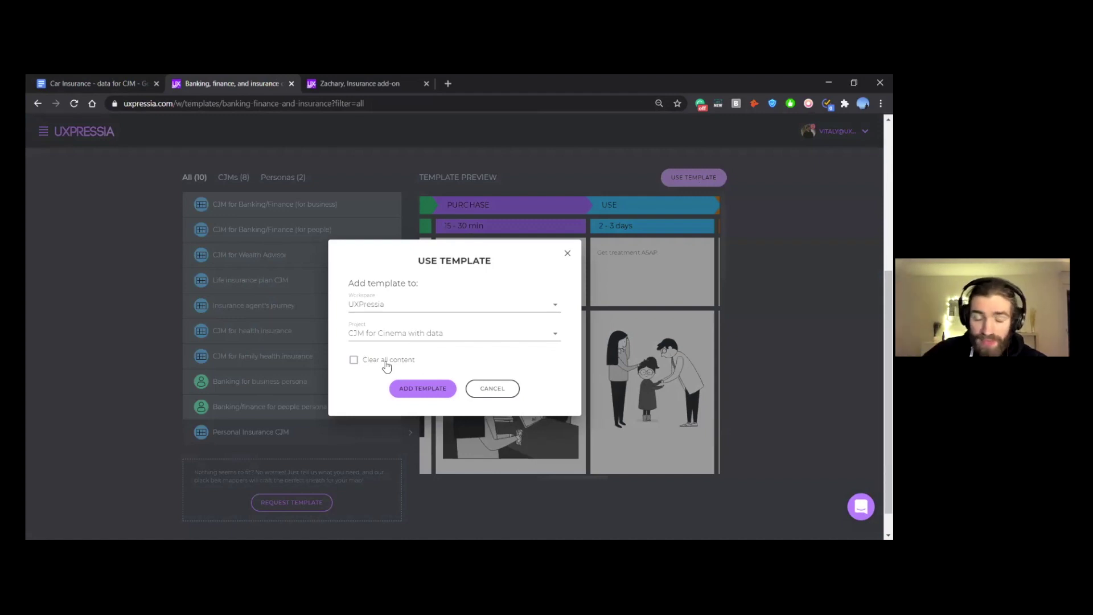
Step: Add the template with 'Clear all content' ticked to the CJM for Cinema with data project
left_click(386, 364)
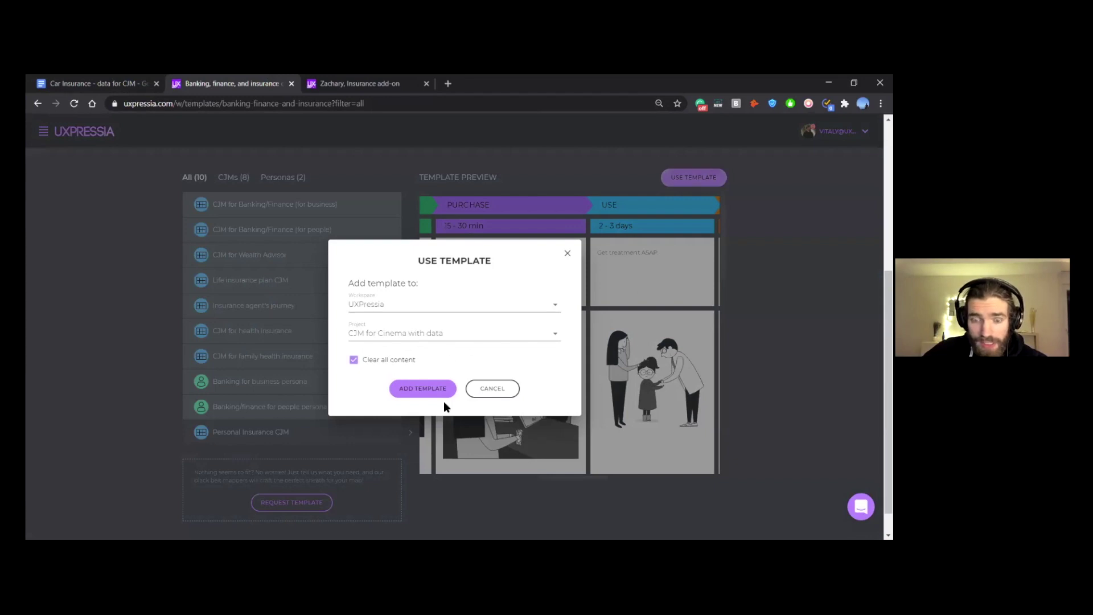
left_click(426, 391)
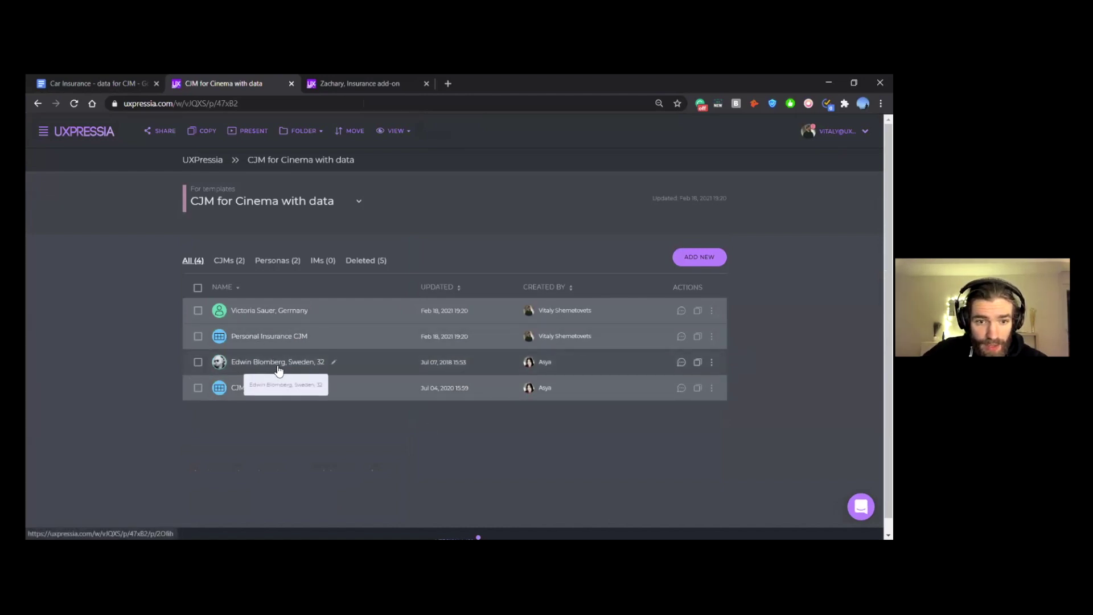
Step: From the CJM Walkthrough project, preview Personal Insurance CJM in the Banking, Finance & Insurance gallery
left_click(73, 133)
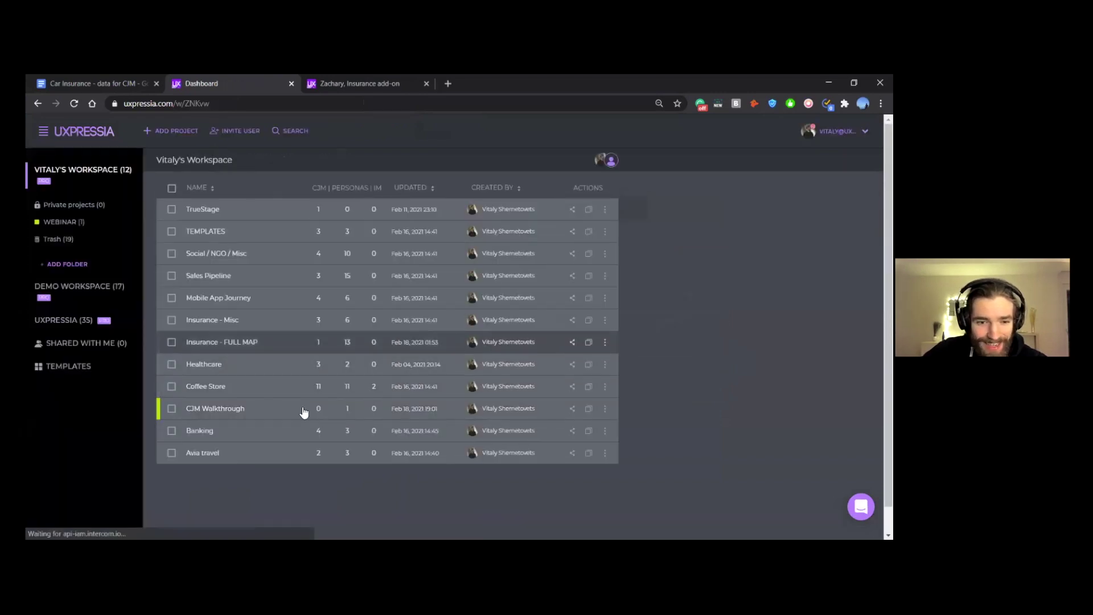
left_click(210, 410)
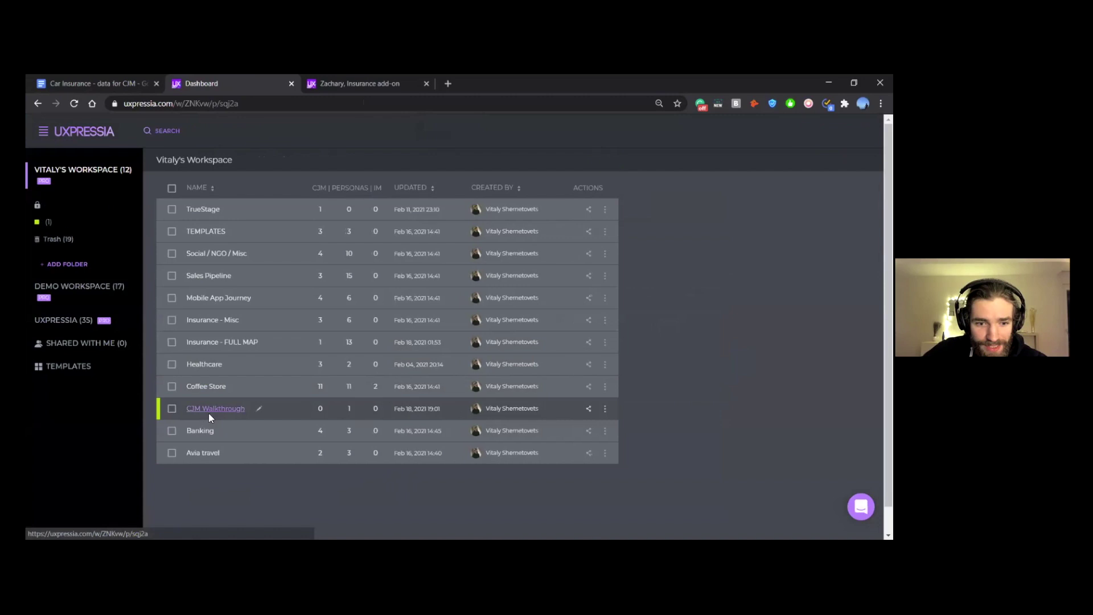
left_click(695, 256)
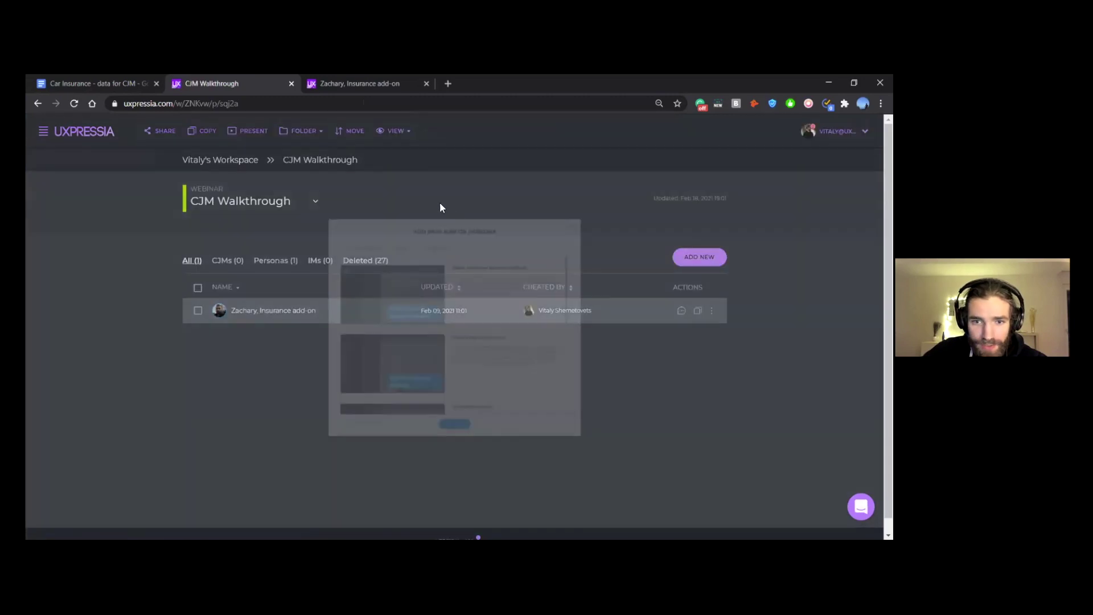
scroll(591, 422, "down", 6)
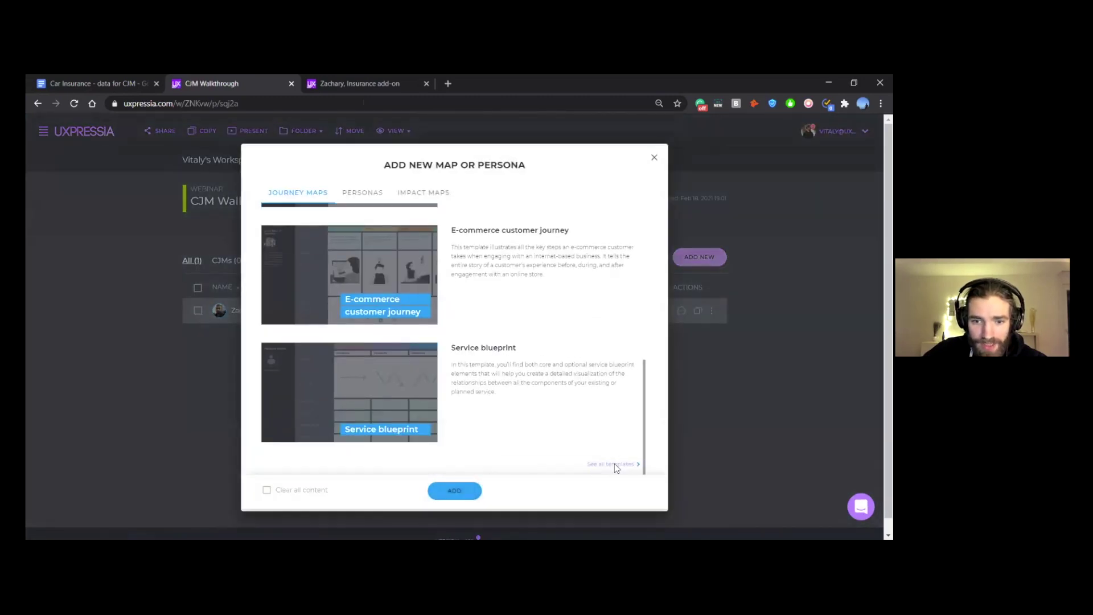
left_click(614, 464)
left_click(74, 307)
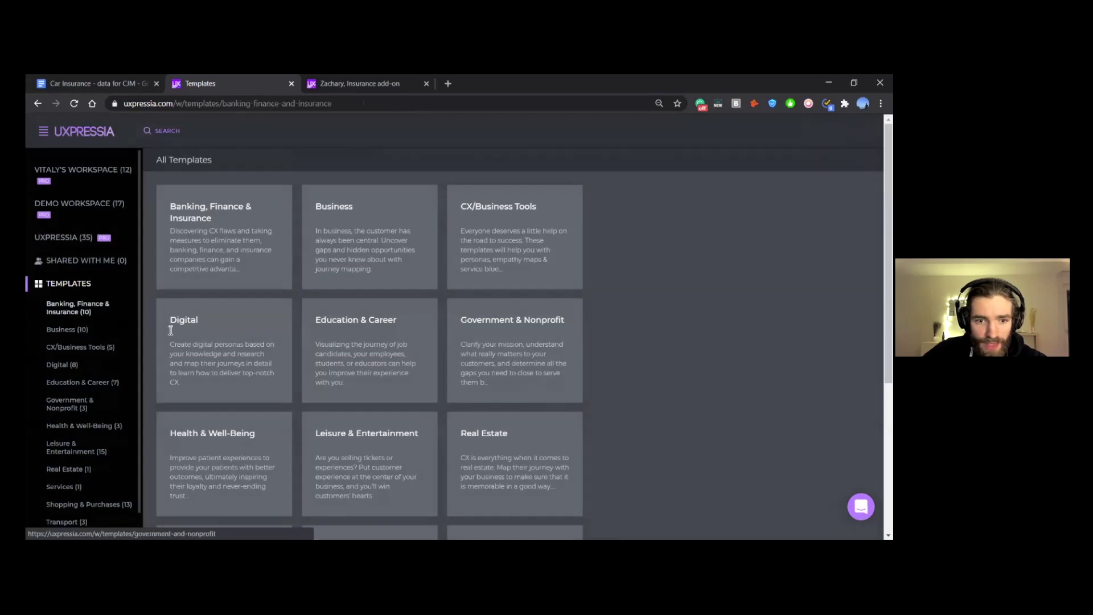
scroll(234, 381, "down", 5)
left_click(238, 406)
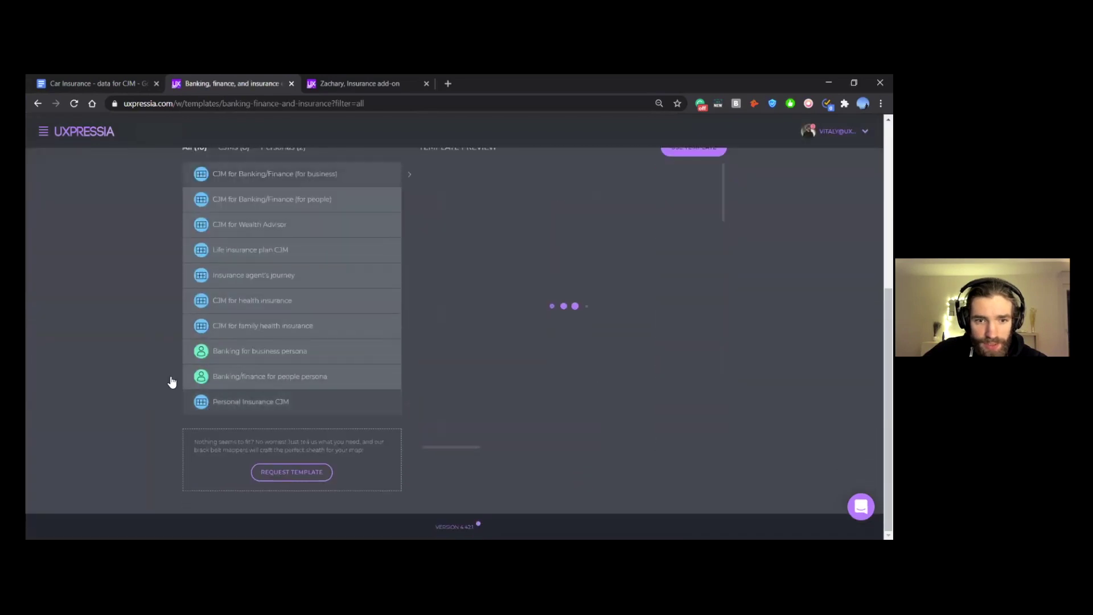
scroll(706, 265, "up", 2)
Step: Add the Personal Insurance CJM template to the CJM Walkthrough project
left_click(698, 261)
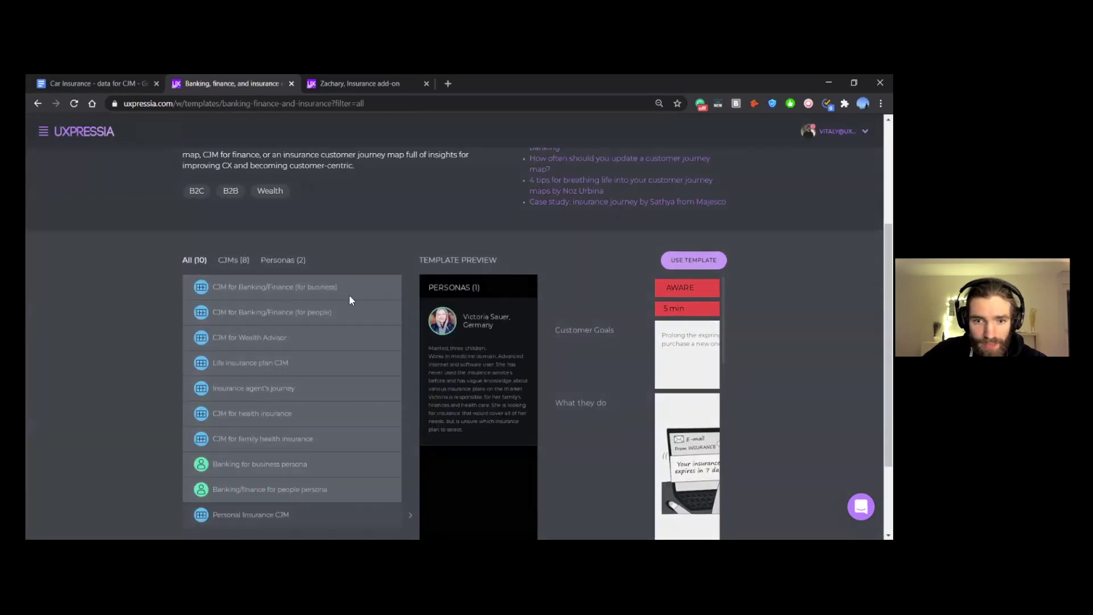
left_click(408, 310)
left_click(397, 358)
left_click(391, 336)
scroll(414, 370, "down", 2)
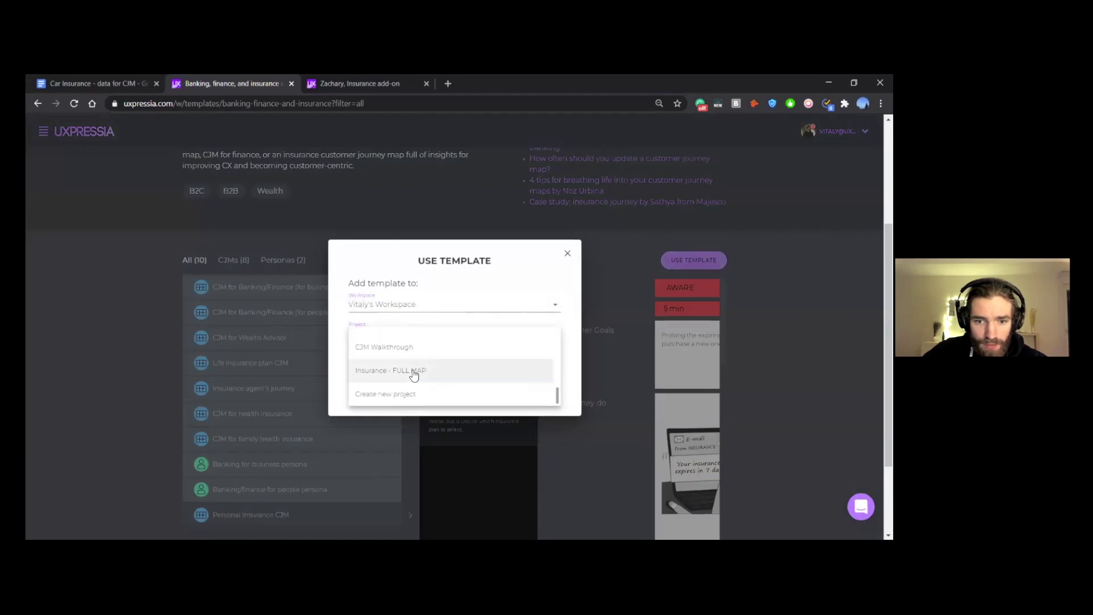
left_click(387, 349)
left_click(417, 383)
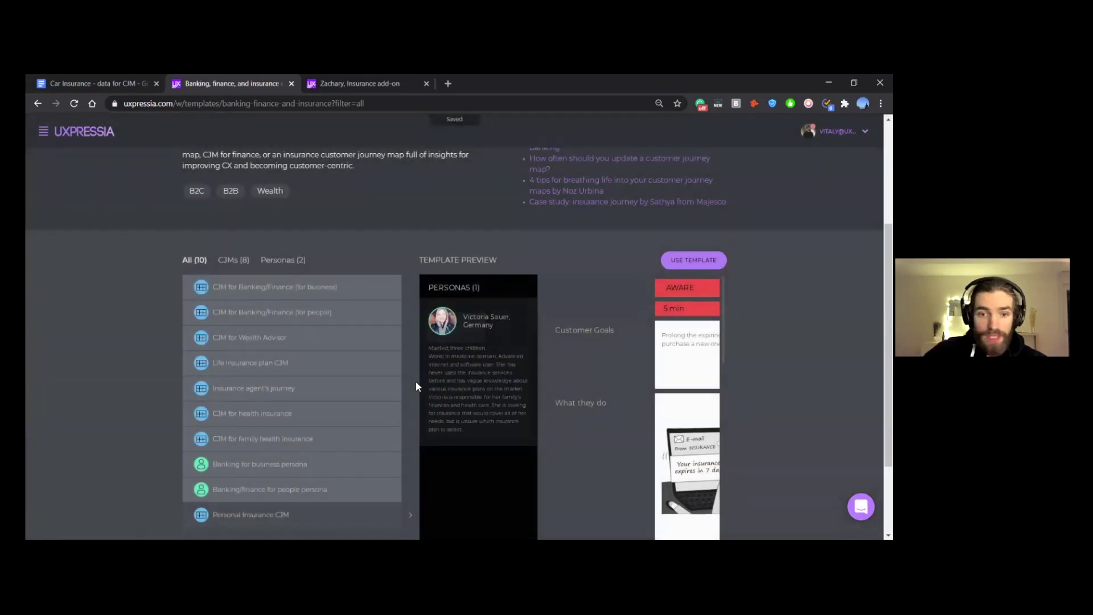
Step: Delete the persona bundled with the template and open the Personal Insurance CJM map
left_click(200, 338)
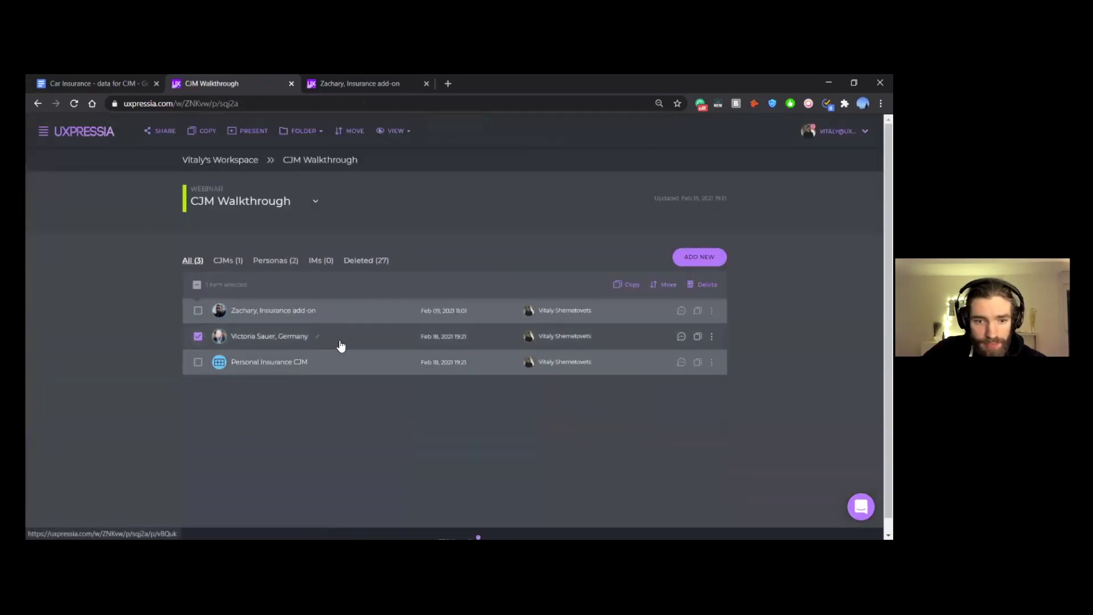
left_click(705, 292)
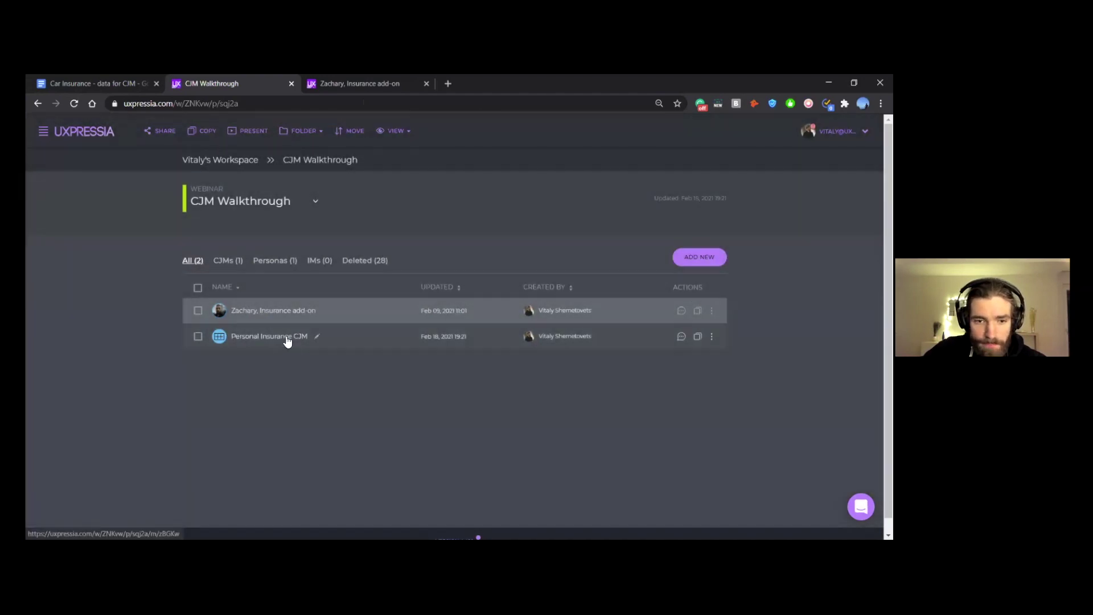
left_click(286, 337)
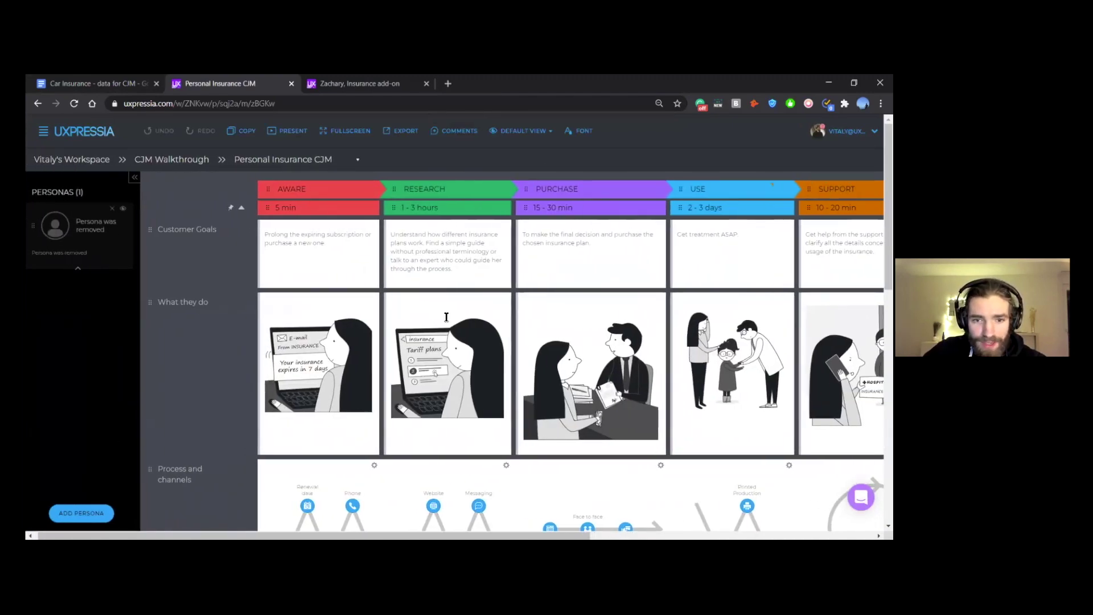
Step: Clear the Customer Goals text in the AWARE, RESEARCH and PURCHASE stages
scroll(686, 278, "right", 2)
scroll(296, 256, "left", 1)
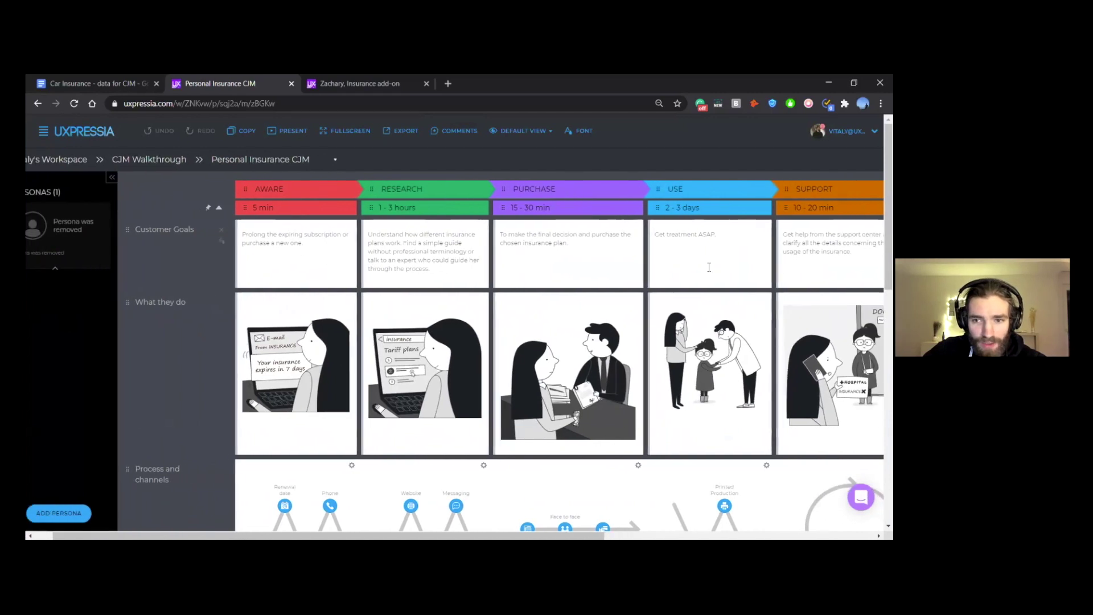
scroll(546, 276, "right", 1)
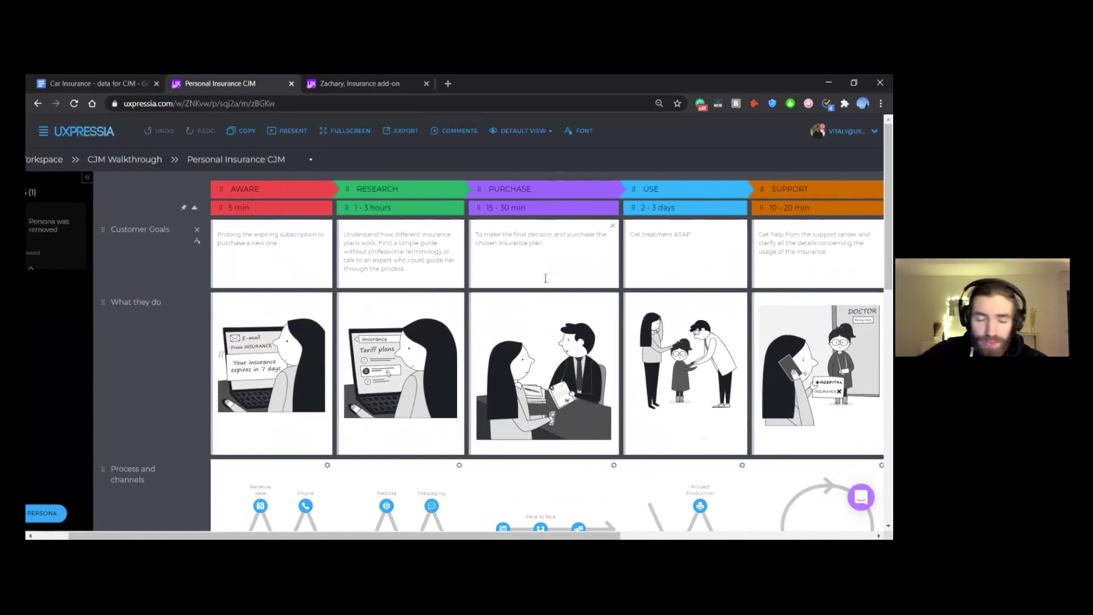
scroll(369, 250, "left", 1)
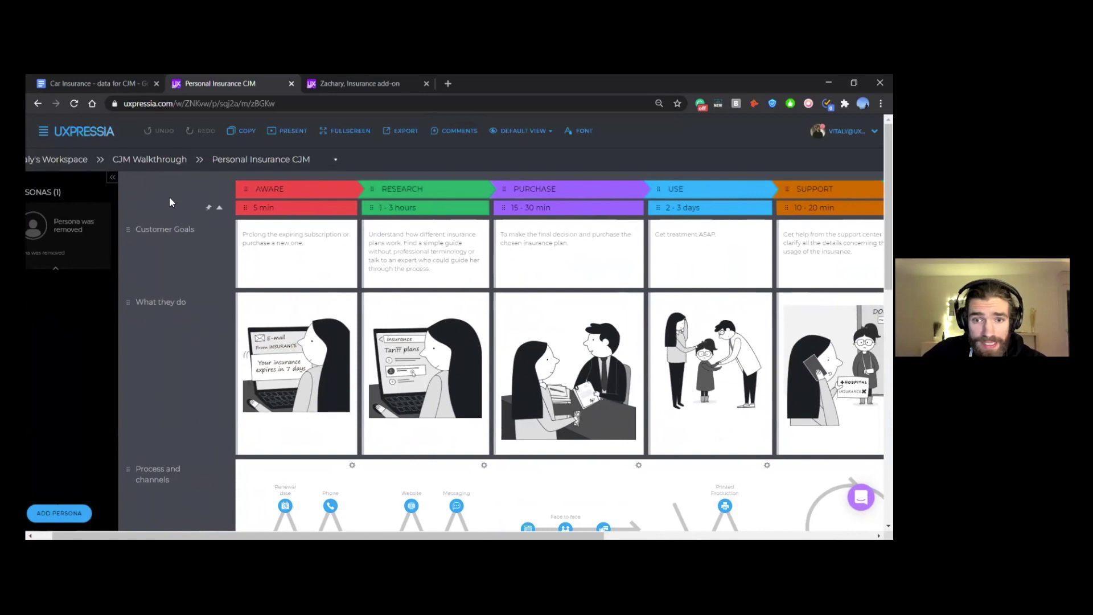
scroll(169, 197, "right", 1)
scroll(350, 222, "left", 1)
triple_click(427, 260)
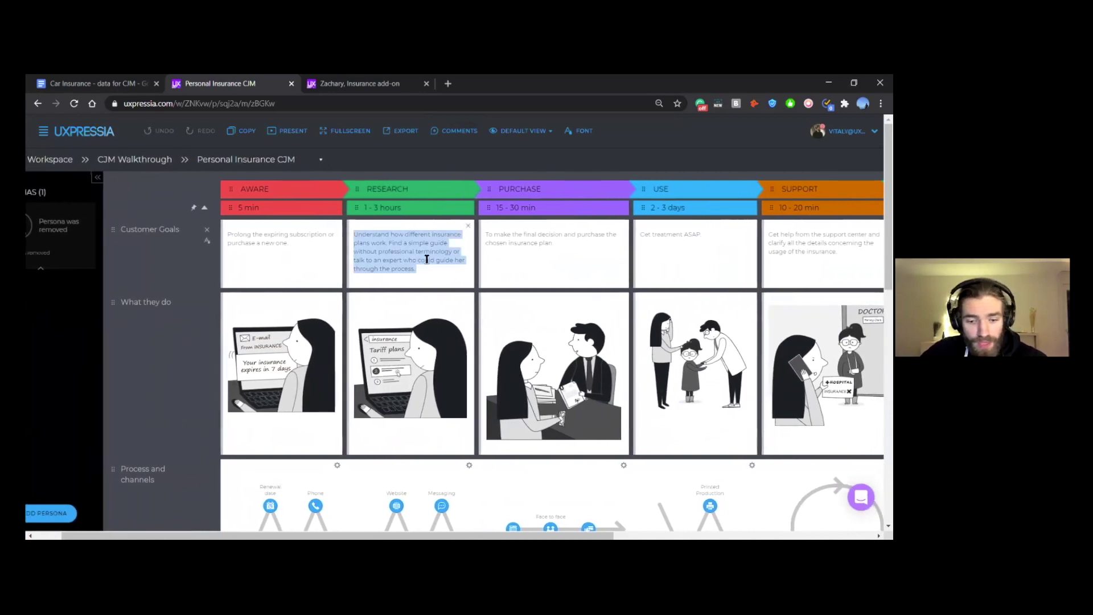
key("BackSpace")
key("ctrl+a")
key("BackSpace")
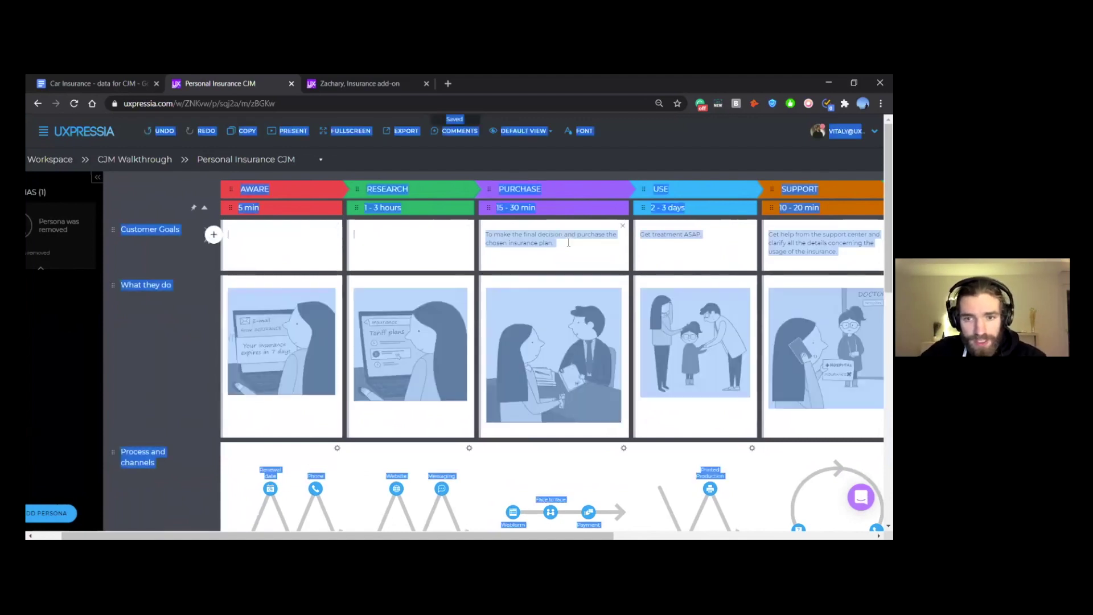
left_click(538, 245)
key("ctrl+a")
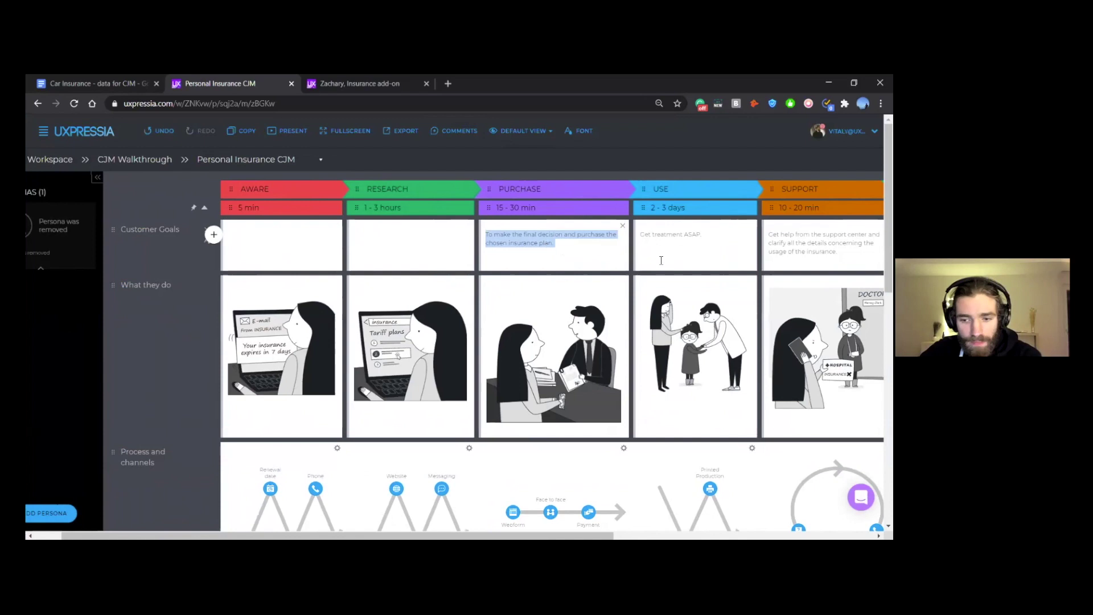
key("BackSpace")
Step: Clear the USE and SUPPORT Customer Goals, then compare the map against the Car Insurance notes
left_click(680, 243)
key("ctrl+a")
key("BackSpace")
left_click(769, 234)
key("ctrl+a")
key("BackSpace")
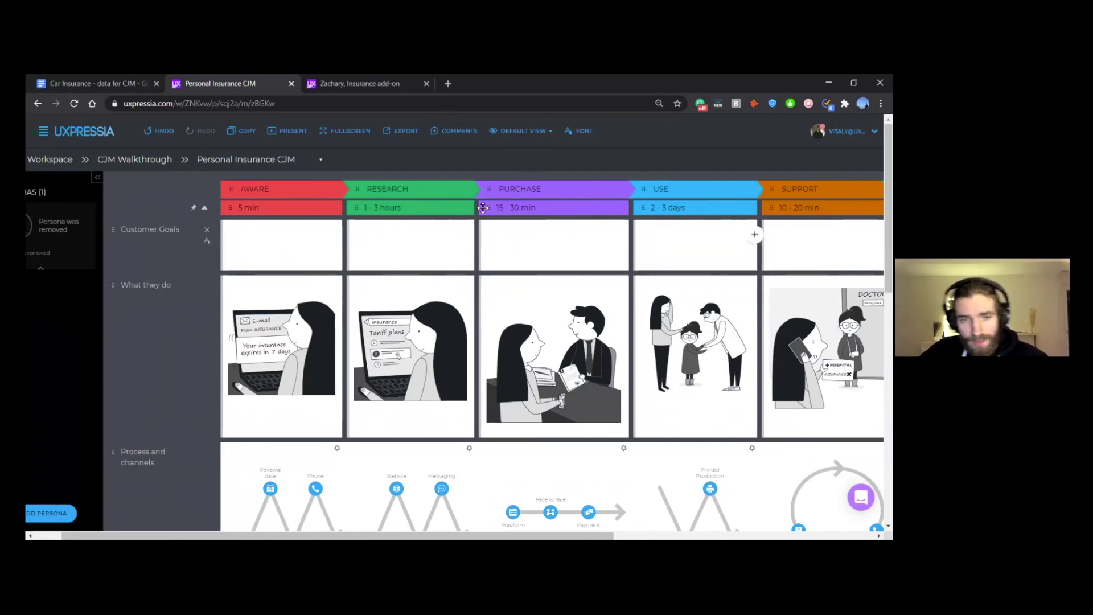
scroll(464, 235, "right", 2)
scroll(368, 255, "right", 2)
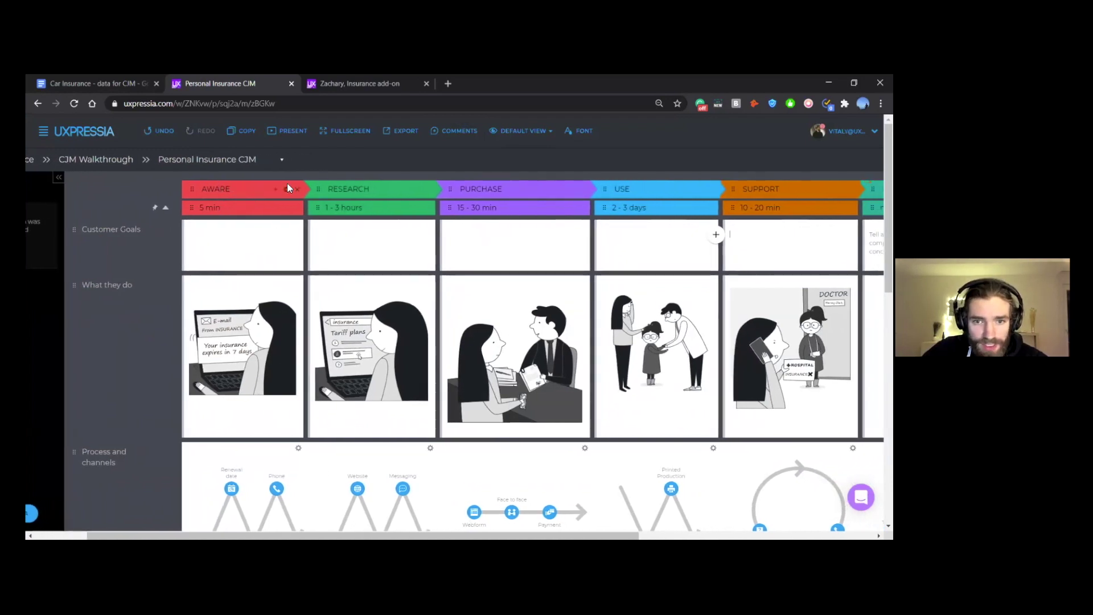
scroll(705, 185, "right", 10)
scroll(607, 234, "right", 10)
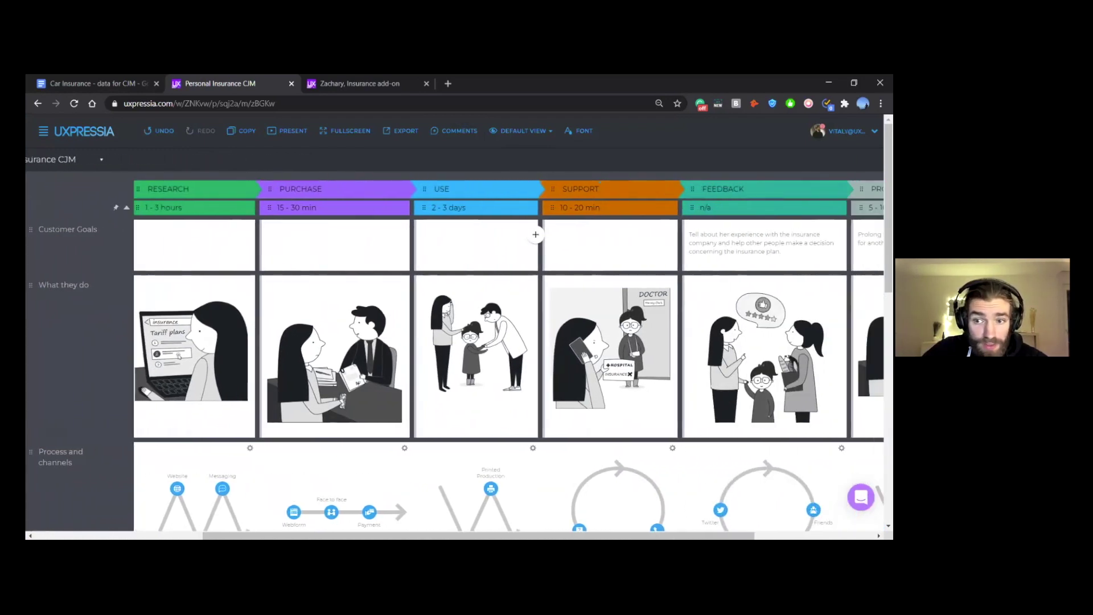
scroll(405, 234, "left", 7)
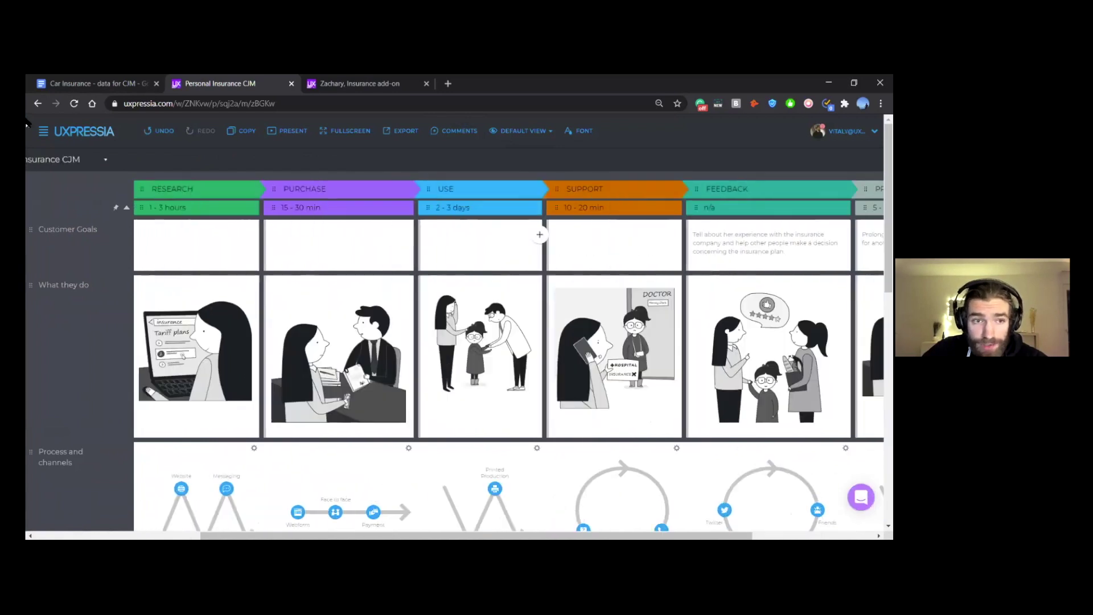
key("ctrl+shift+Tab")
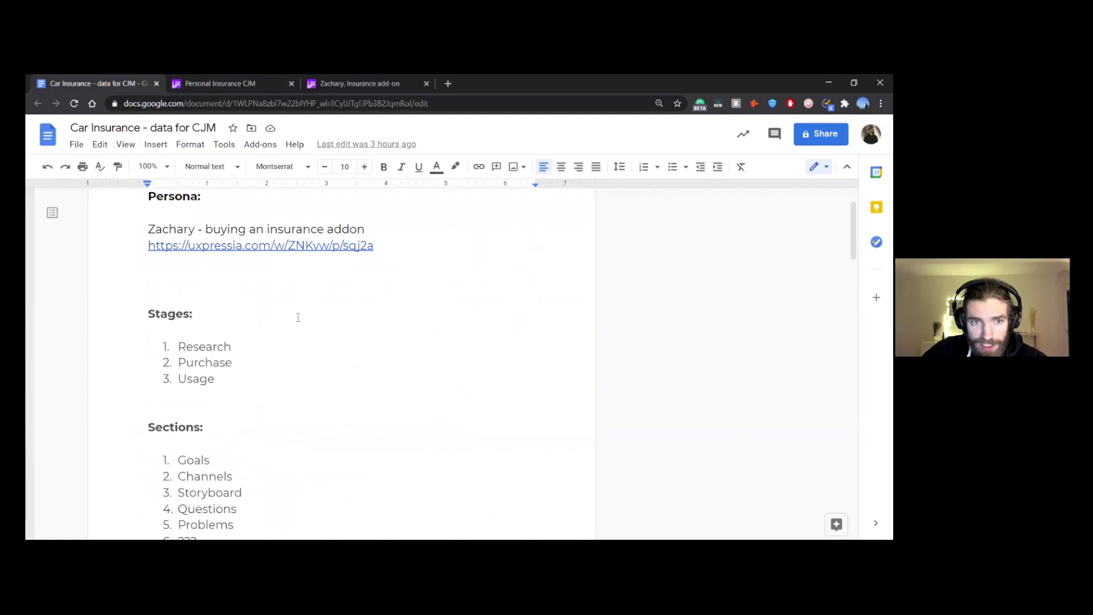
key("ctrl+Tab")
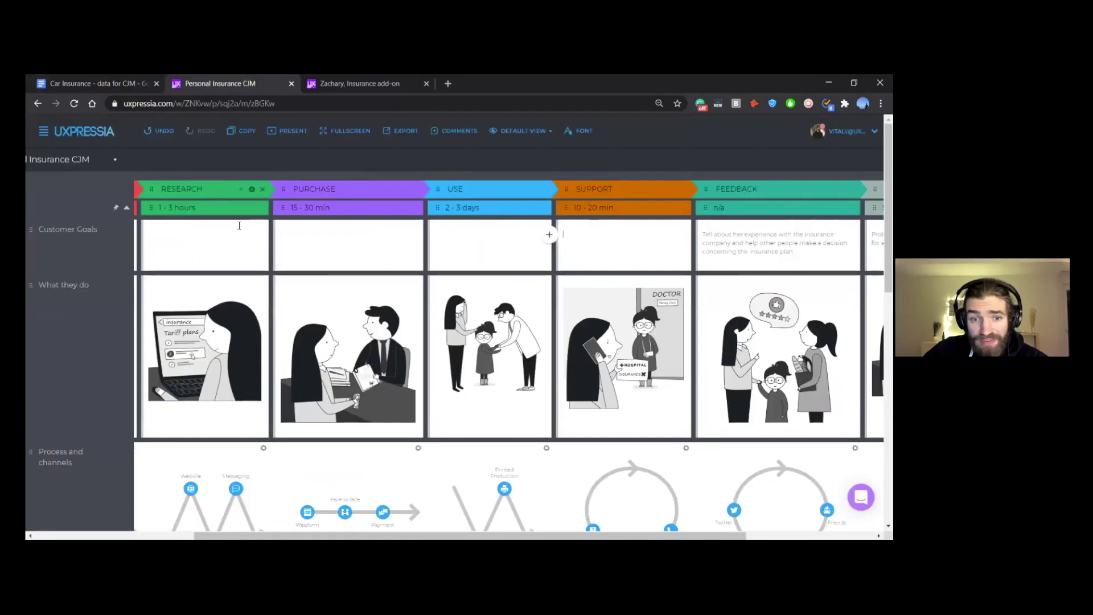
scroll(466, 295, "left", 2)
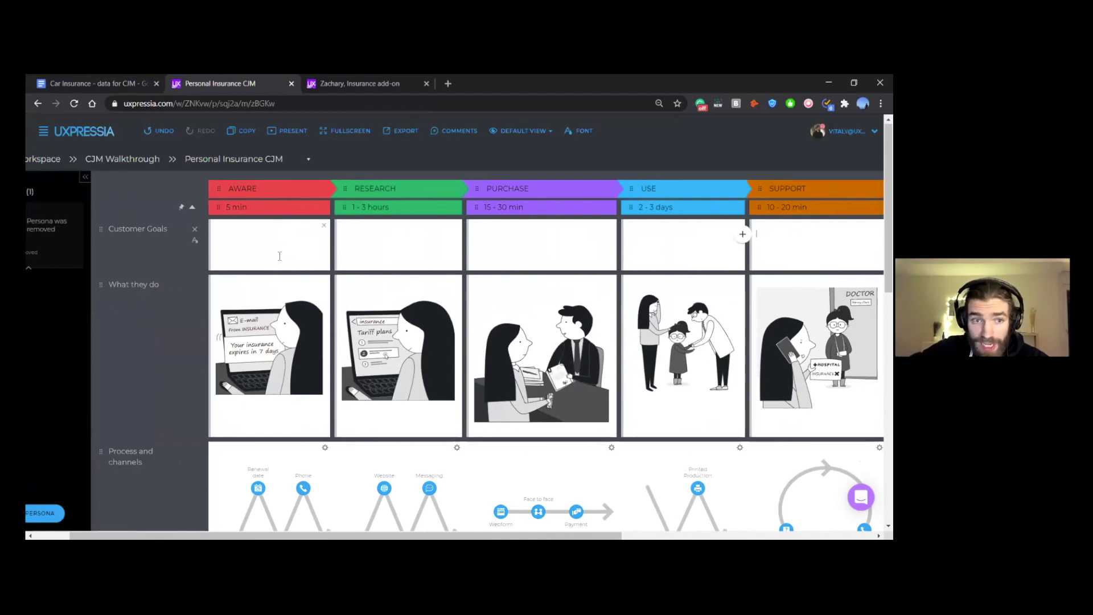
key("ctrl+shift+Tab")
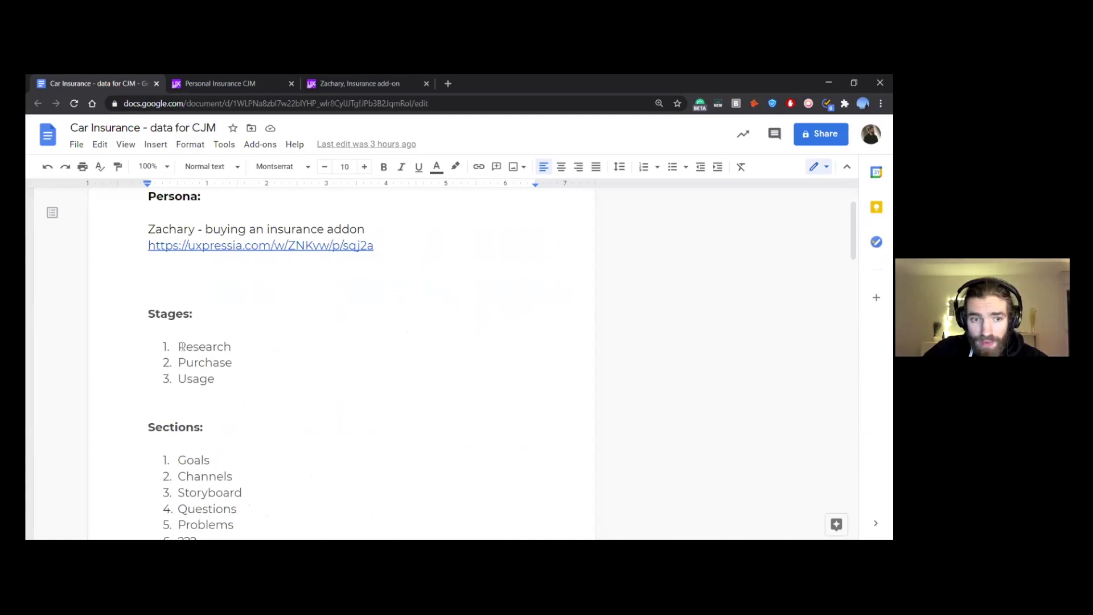
left_click_drag(180, 347, 247, 346)
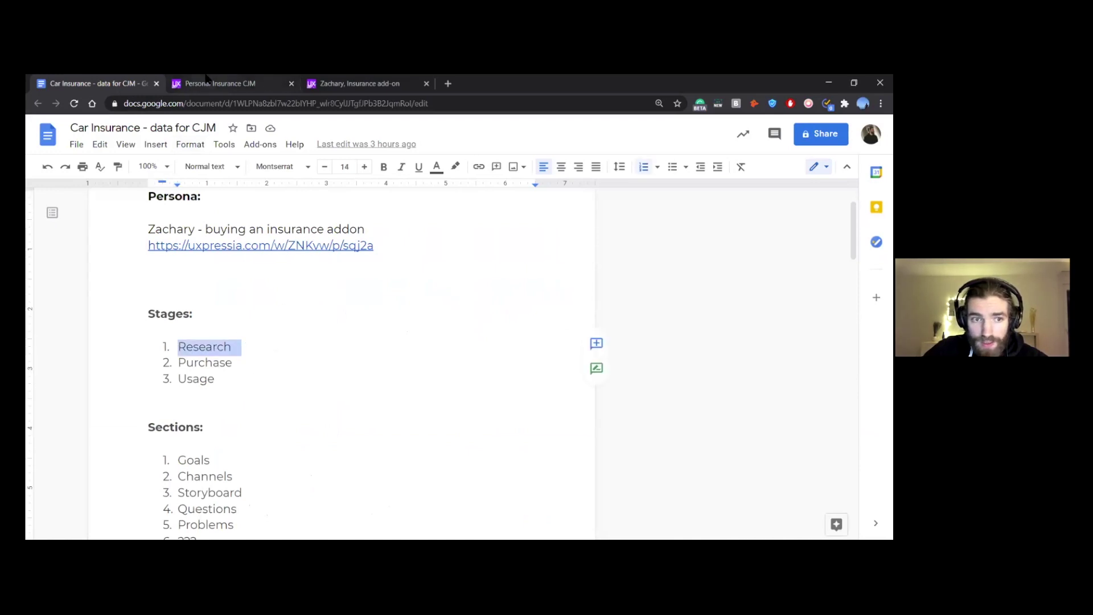
left_click(208, 82)
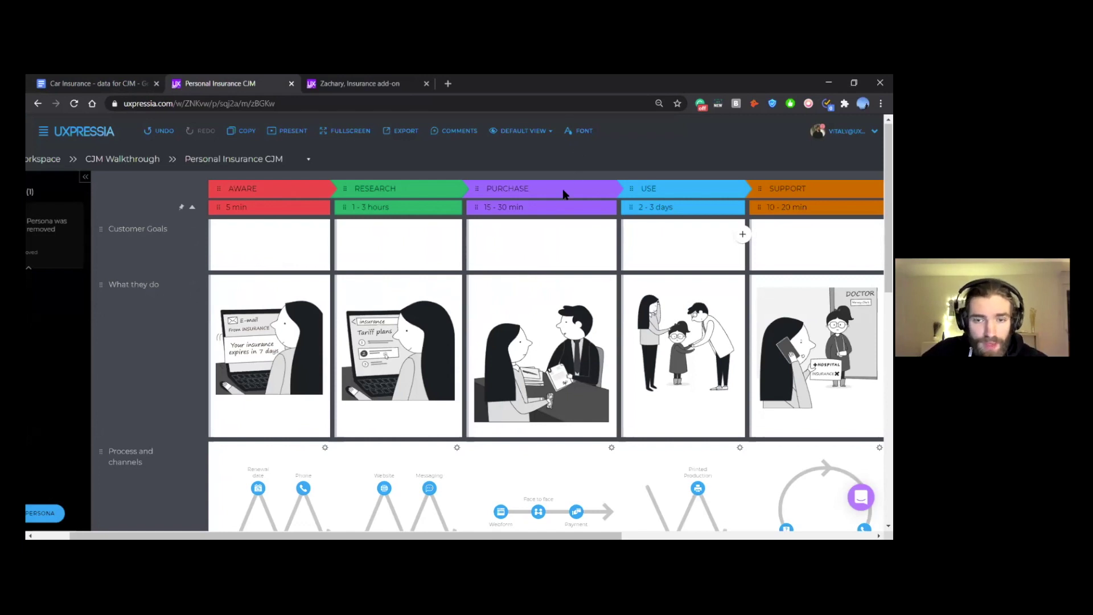
scroll(563, 189, "right", 1)
Step: Delete the Support, Feedback and Prolongation stages, undo that, then open the Default View list
mouse_move(302, 194)
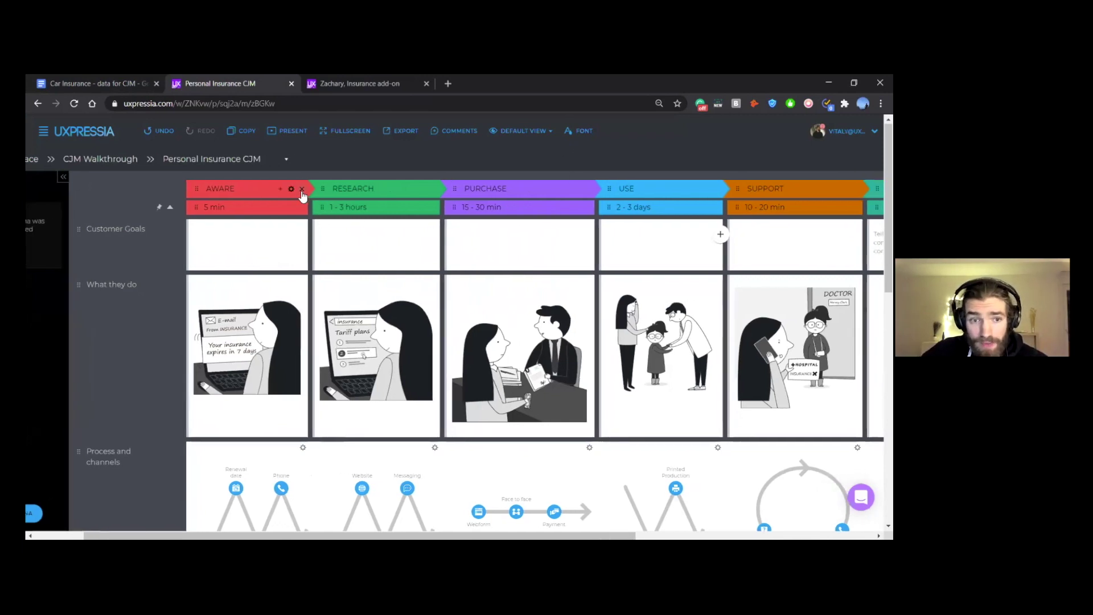
scroll(302, 194, "right", 5)
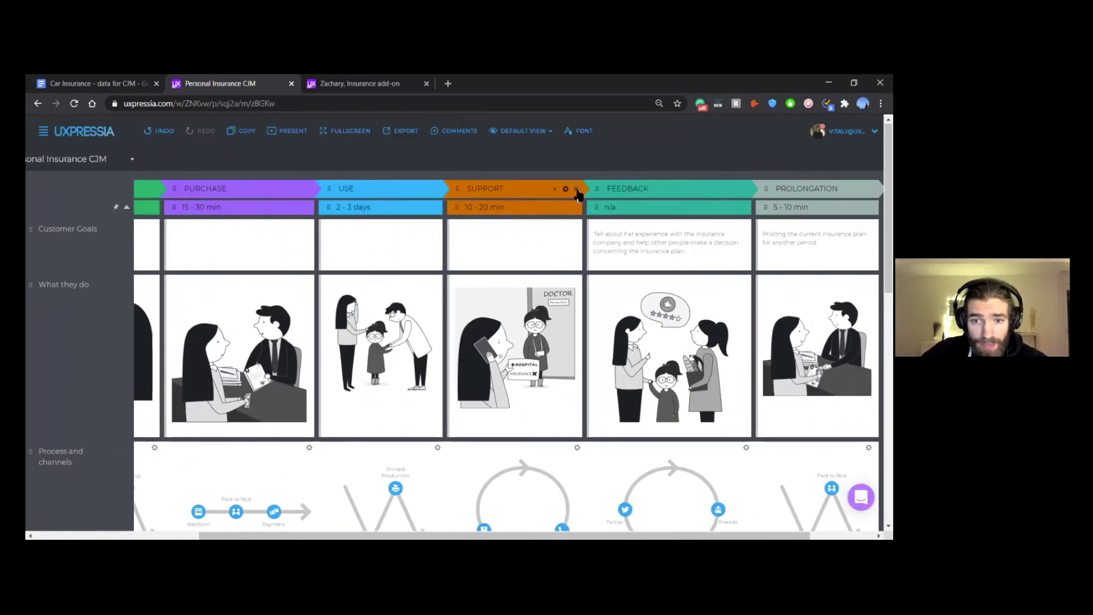
left_click(576, 189)
left_click(659, 189)
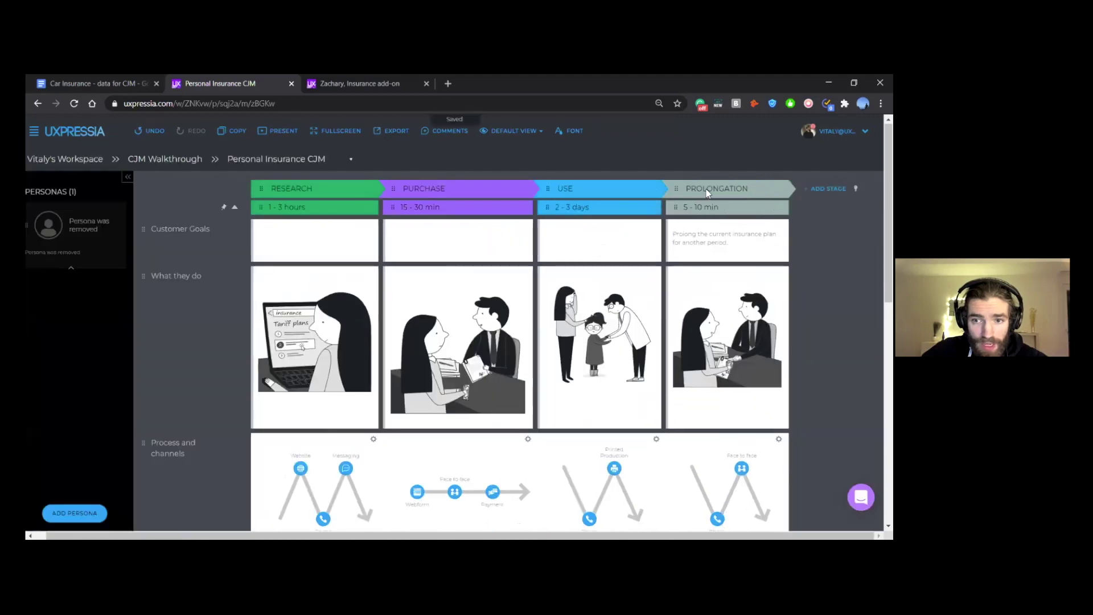
left_click(772, 188)
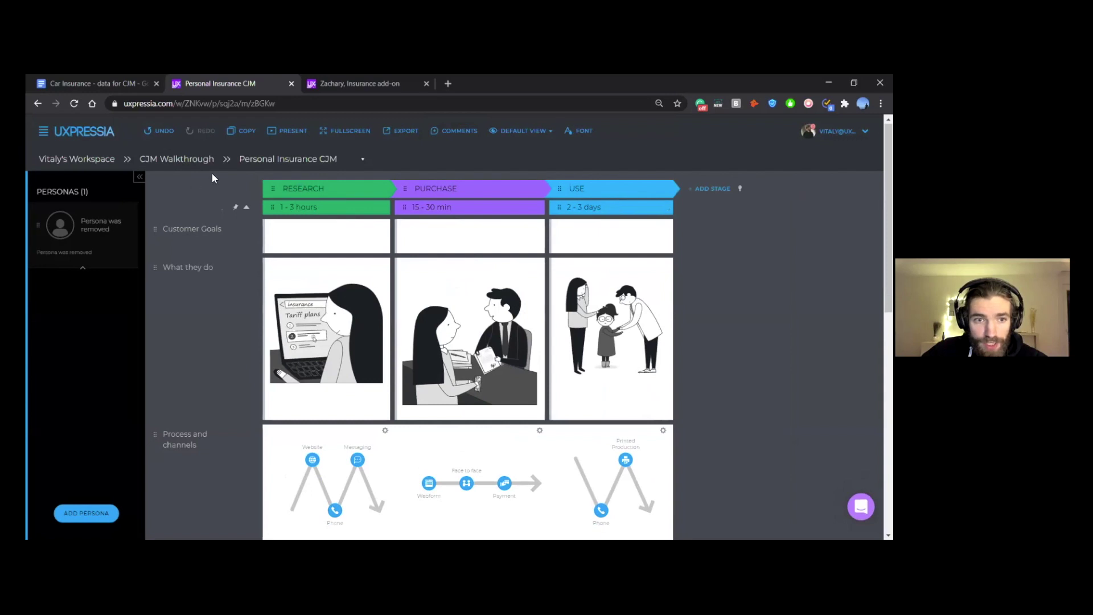
left_click(163, 131)
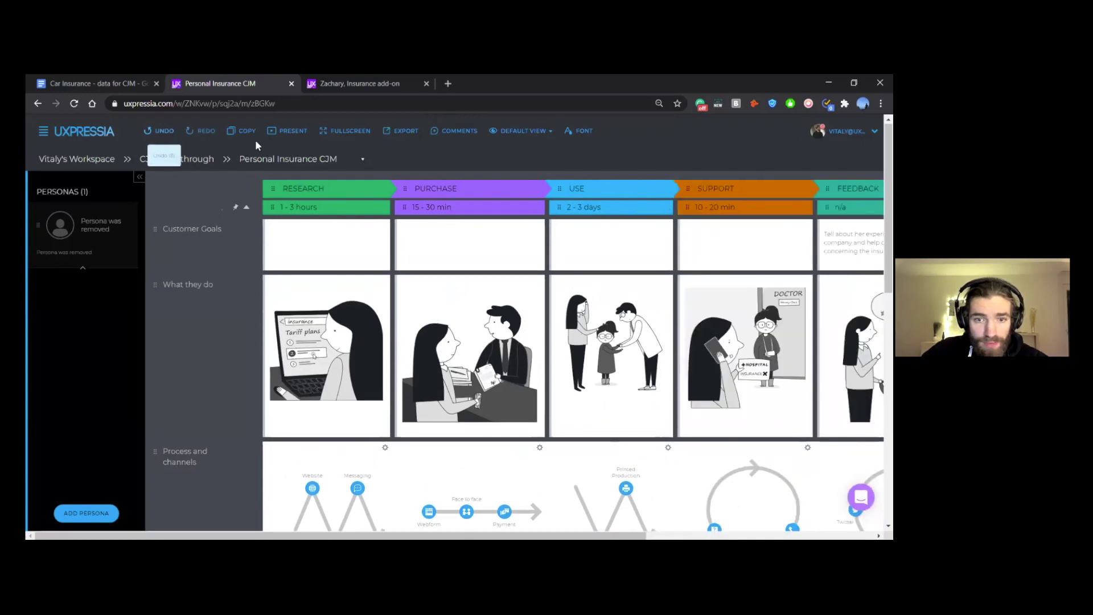
left_click(532, 131)
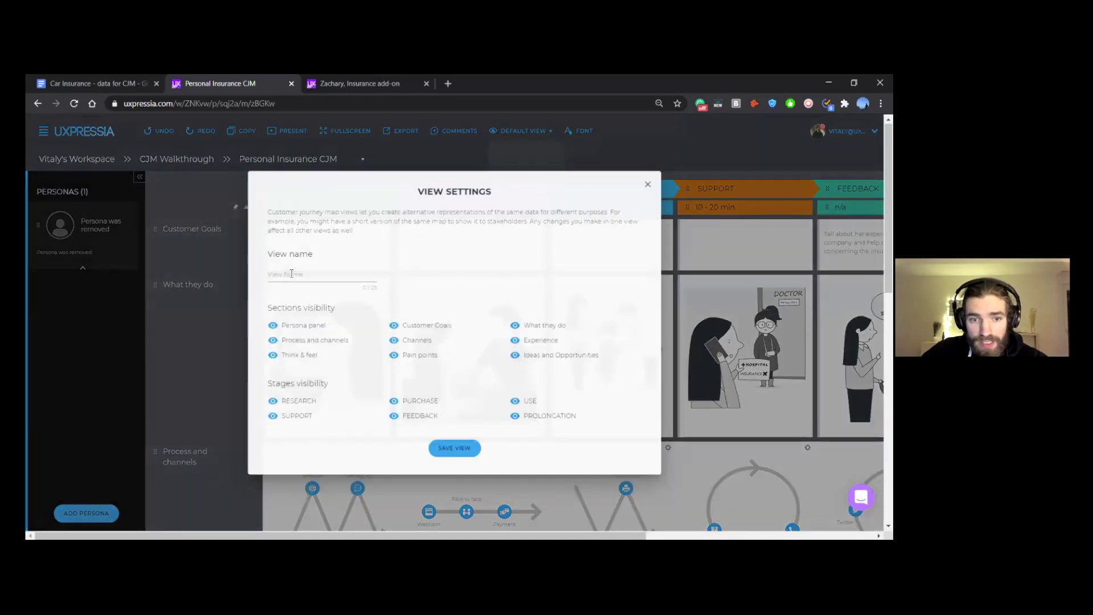
Step: Create a view named 'ver 1' with Feedback and Prolongation hidden, keeping Research, Purchase, Use and Support
left_click(291, 274)
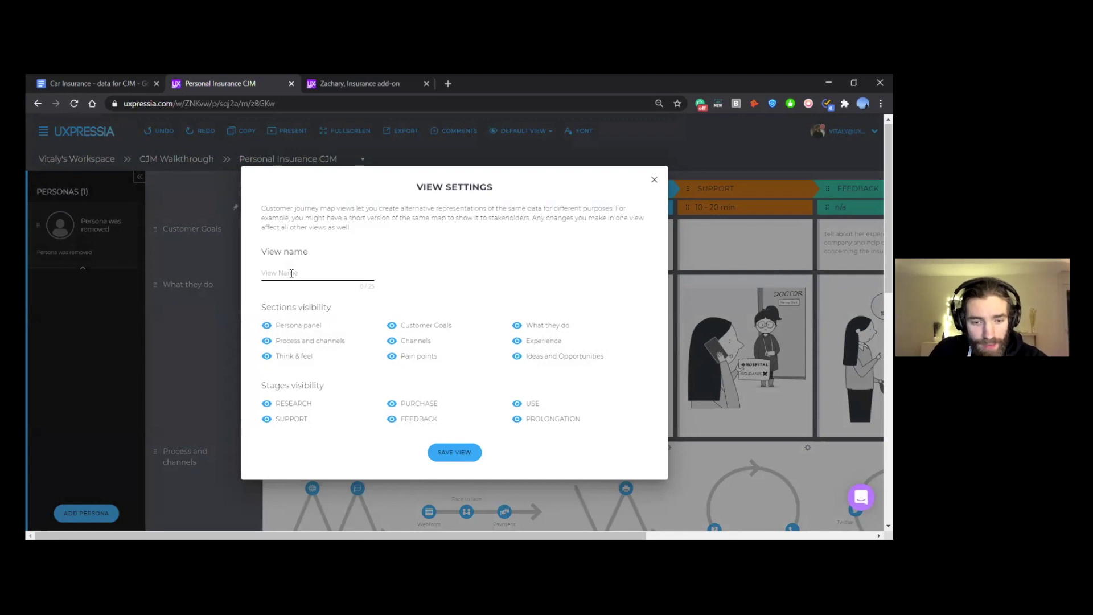
type("ver ")
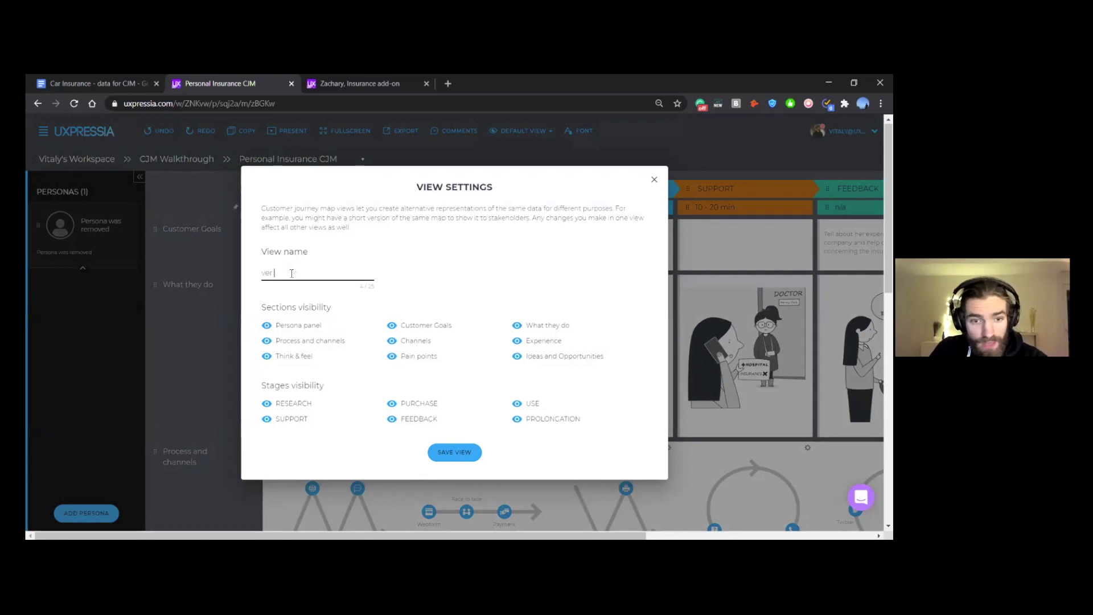
type("1")
left_click(267, 404)
left_click(292, 404)
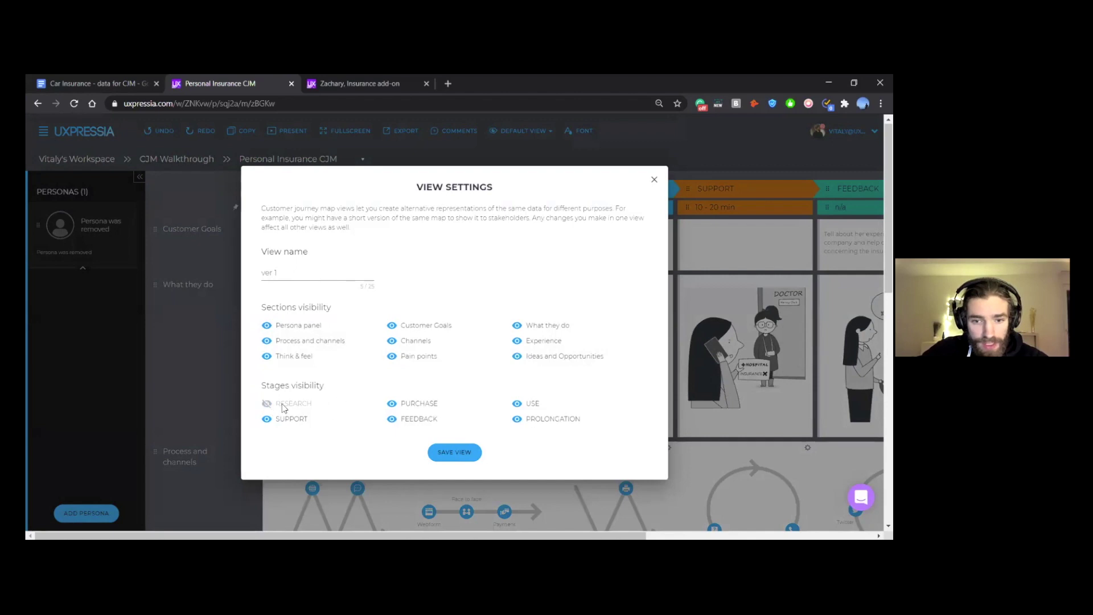
left_click(518, 420)
left_click(408, 418)
left_click(454, 453)
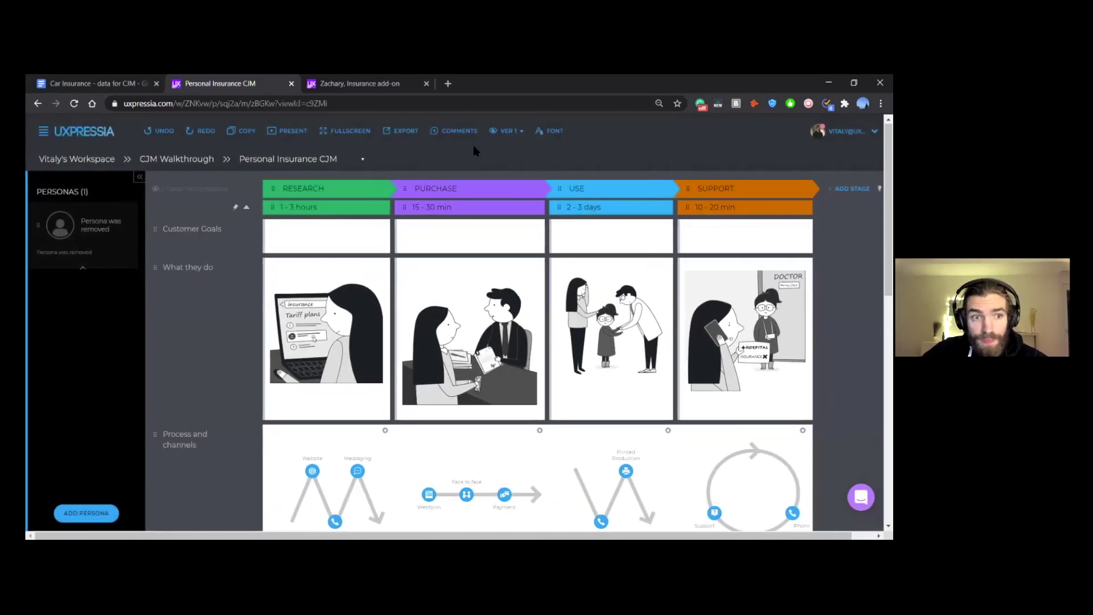
Step: Copy the Research-stage Goal from the car insurance notes into the Research Customer Goals cell
left_click(54, 81)
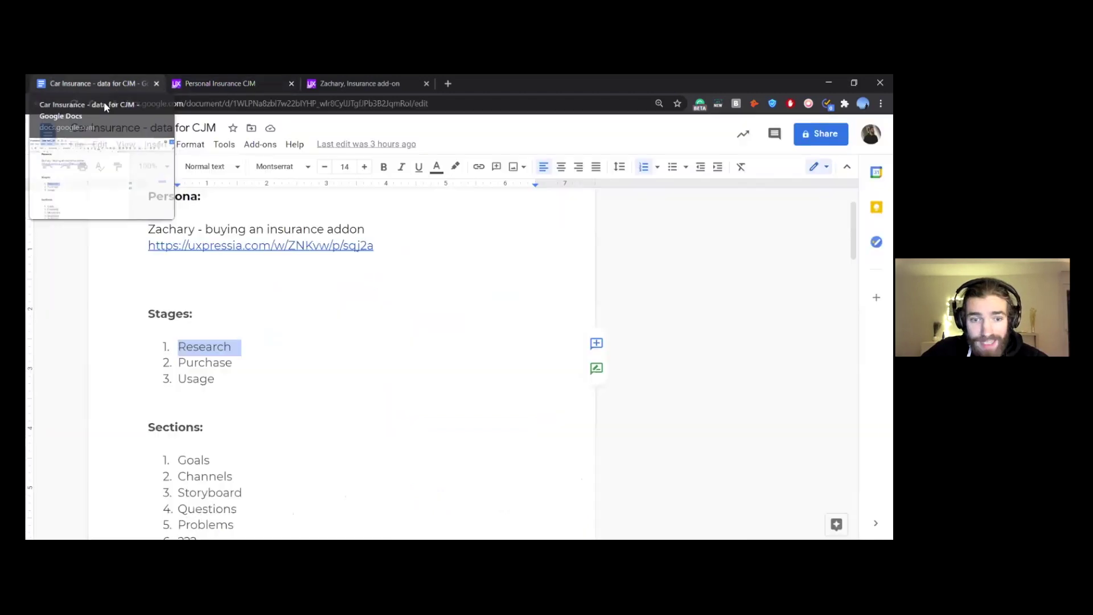
scroll(335, 338, "down", 3)
scroll(334, 338, "down", 10)
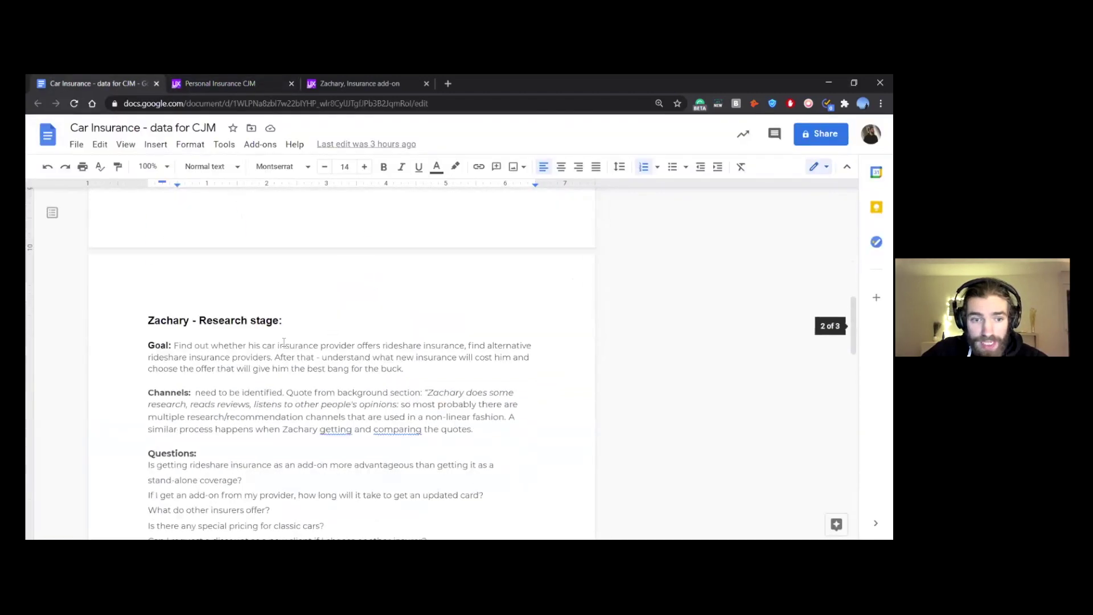
left_click(277, 307)
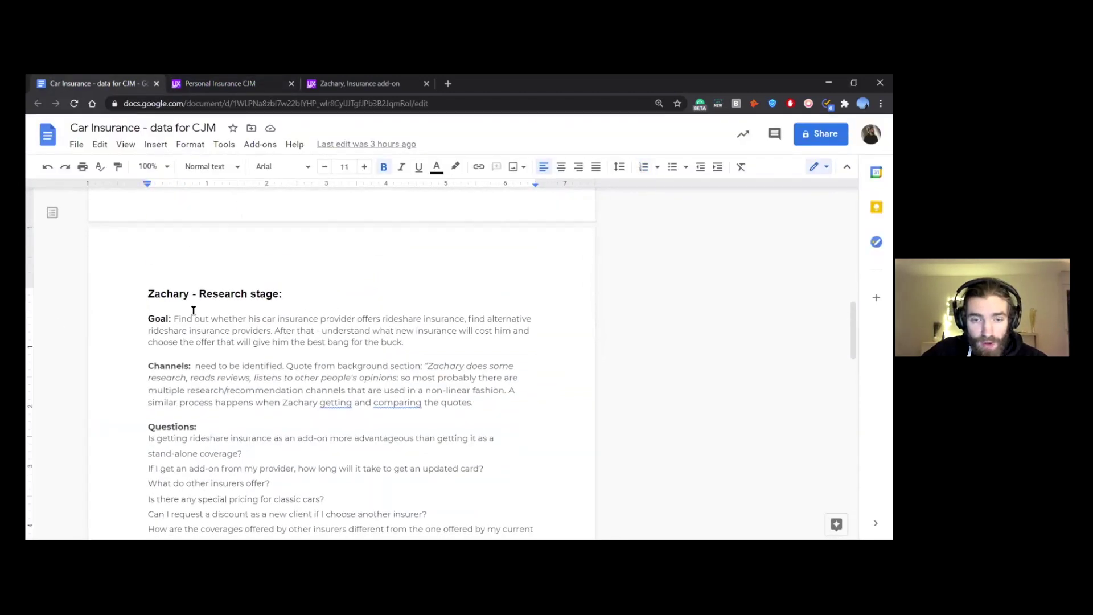
left_click(190, 83)
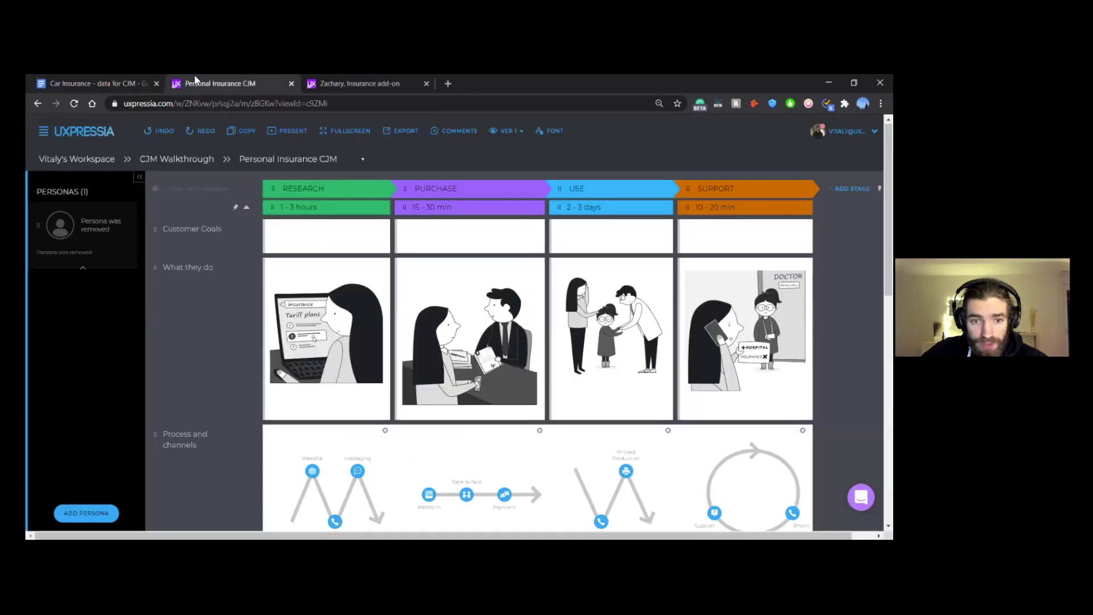
left_click(105, 84)
scroll(313, 336, "down", 1)
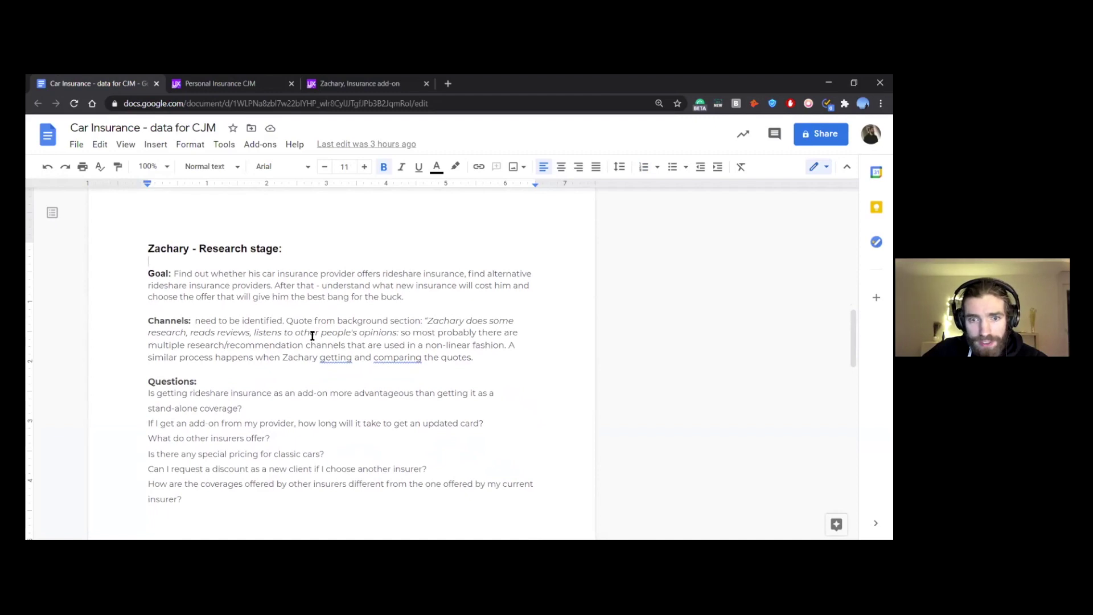
left_click_drag(411, 297, 179, 268)
key("ctrl+c")
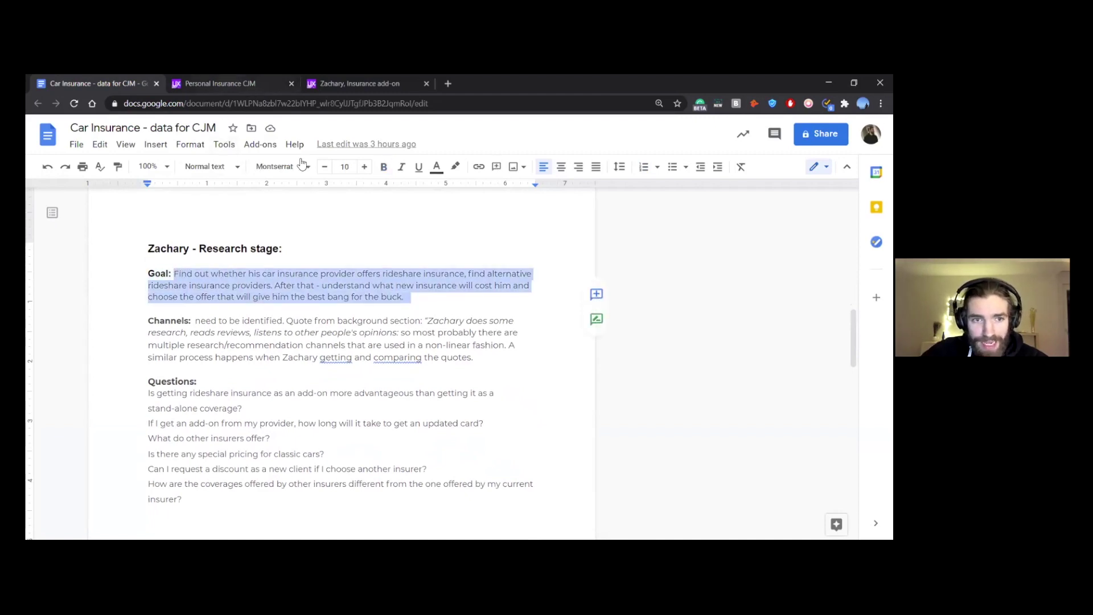
left_click(225, 84)
left_click(342, 238)
key("ctrl+v")
Step: Copy the Purchase goal 'get the insurance' into the Purchase Customer Goals cell
left_click(100, 84)
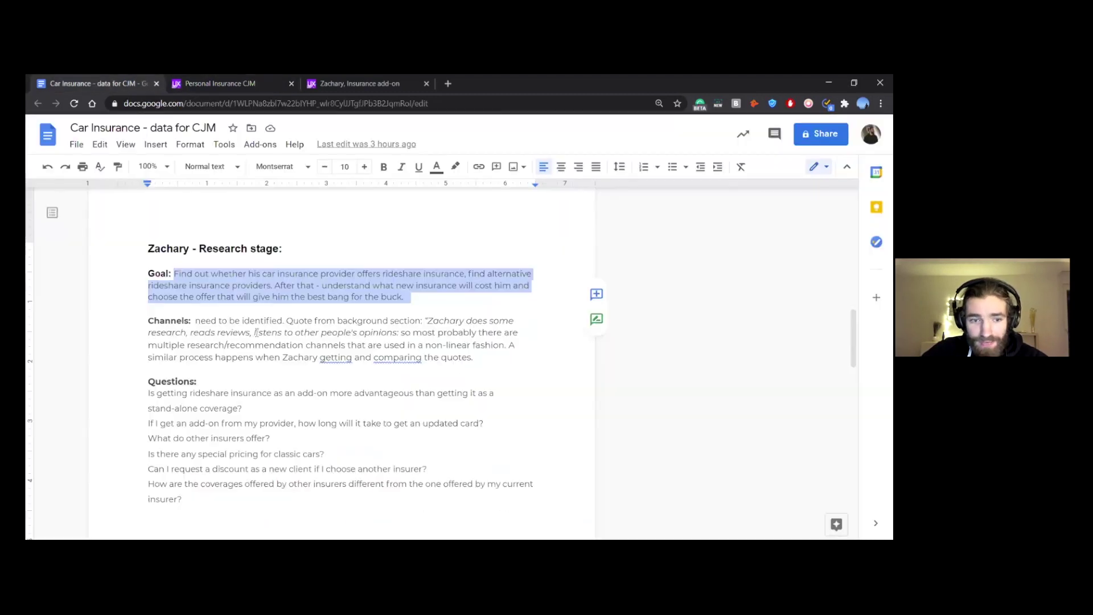
scroll(341, 341, "down", 7)
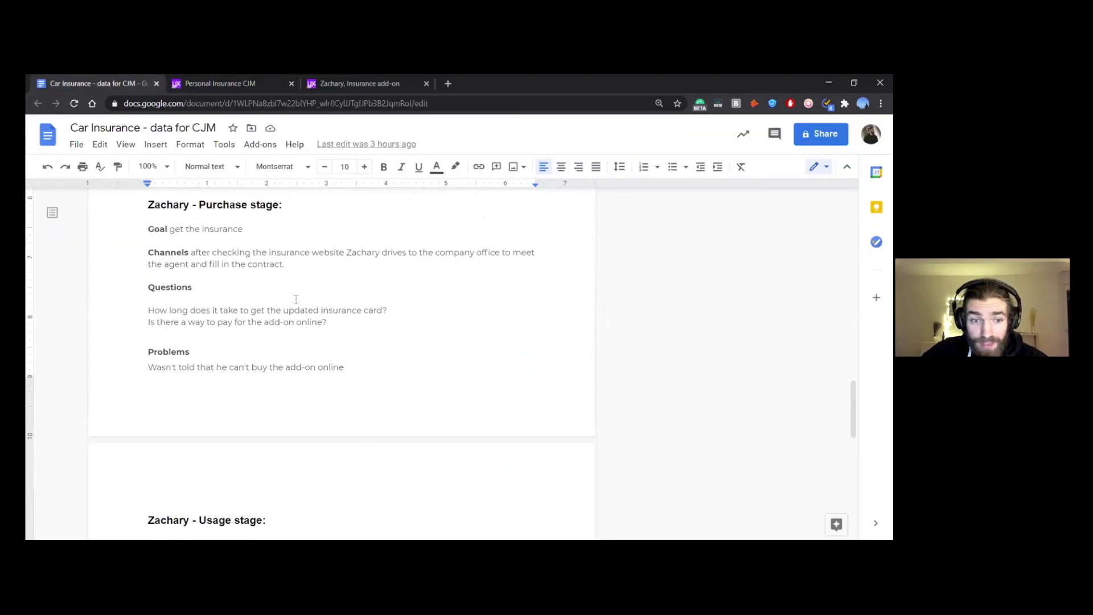
scroll(294, 325, "up", 1)
left_click_drag(244, 292, 169, 293)
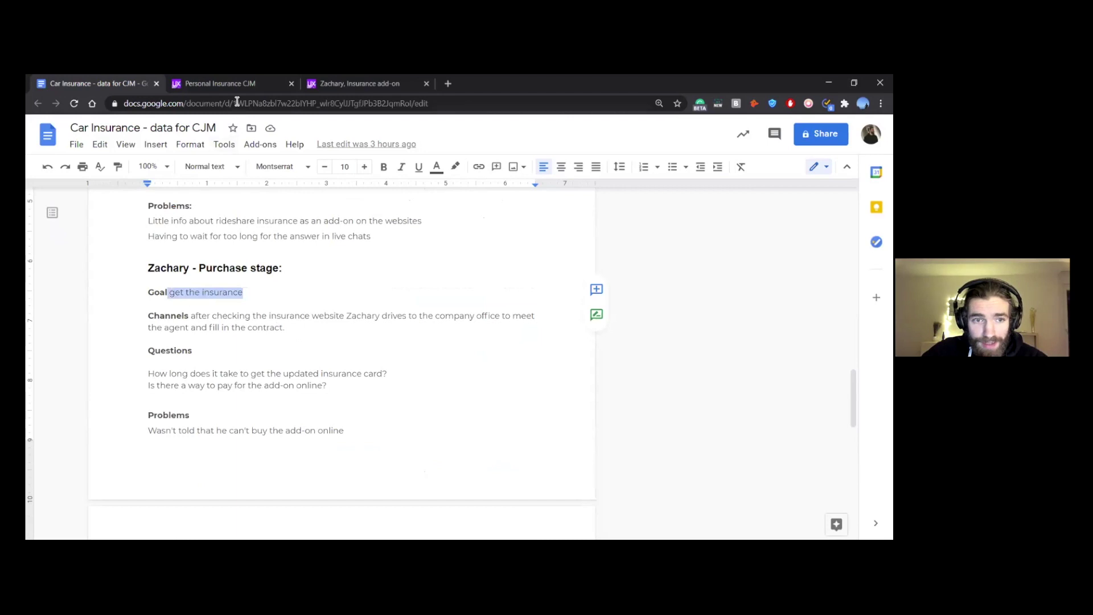
key("ctrl+c")
left_click(220, 83)
left_click(391, 234)
key("ctrl+v")
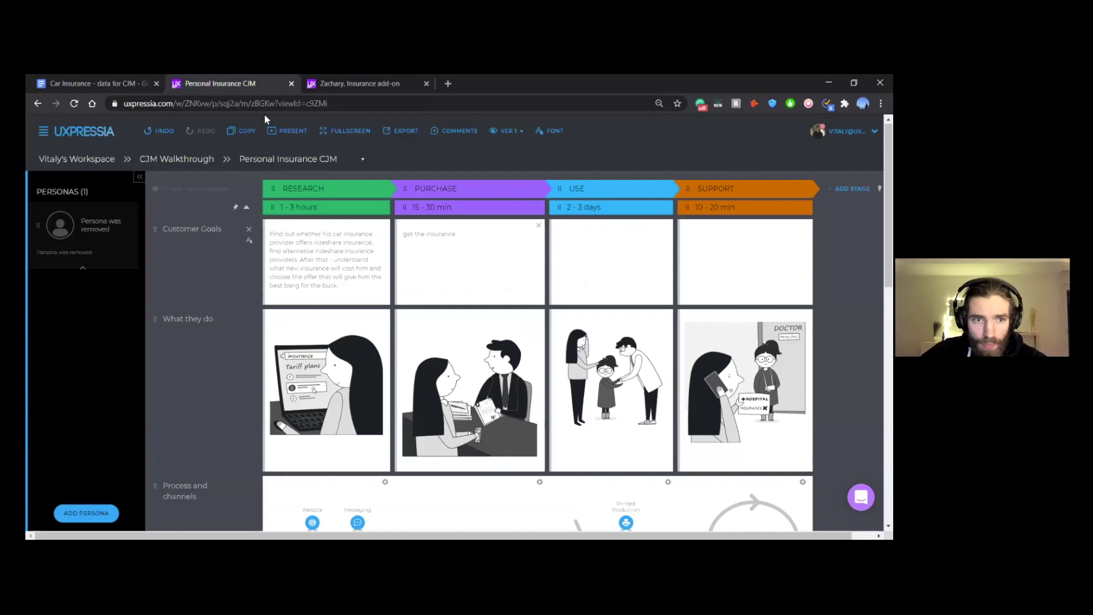
left_click(91, 83)
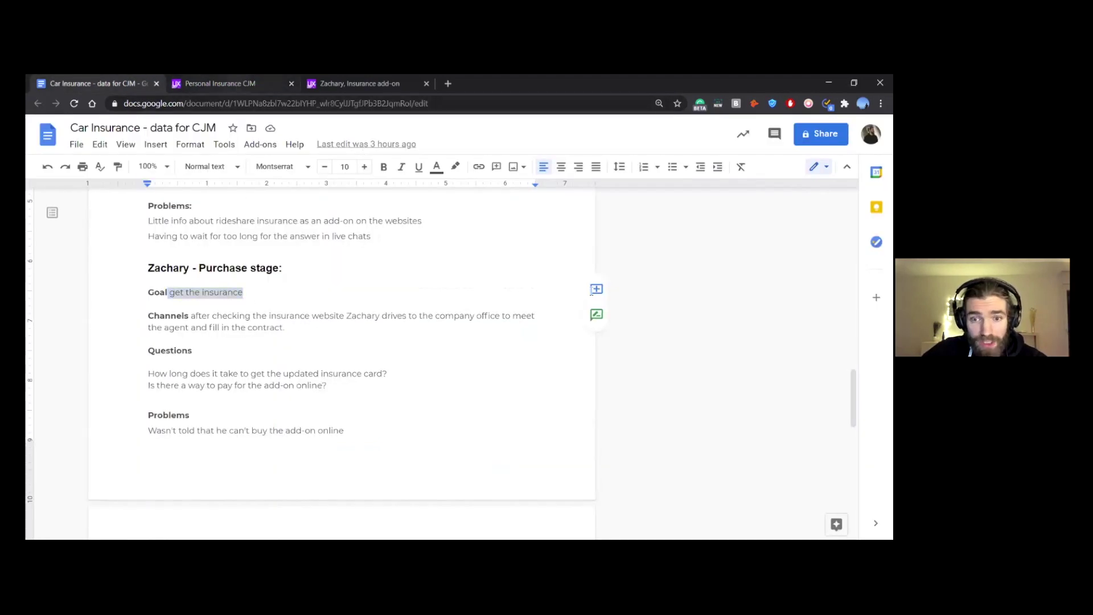
left_click(220, 83)
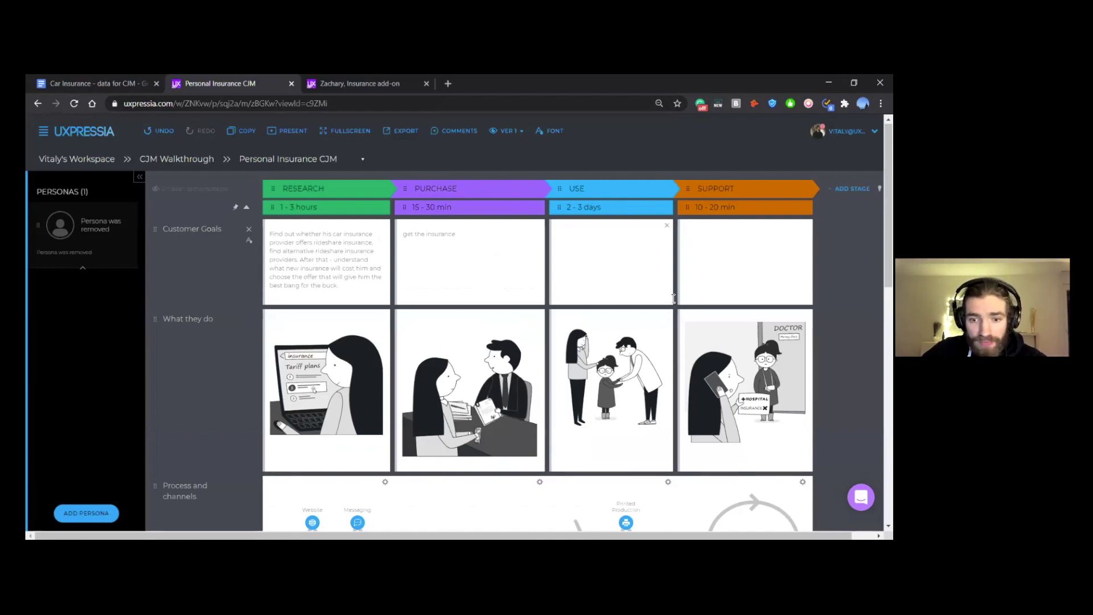
left_click(98, 80)
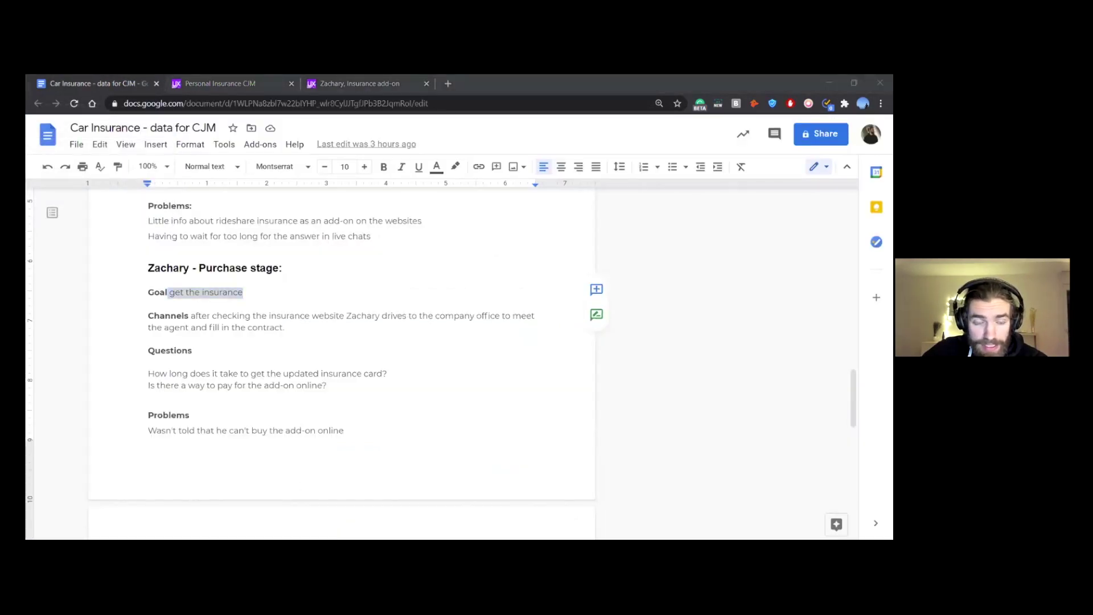
key("alt+Tab")
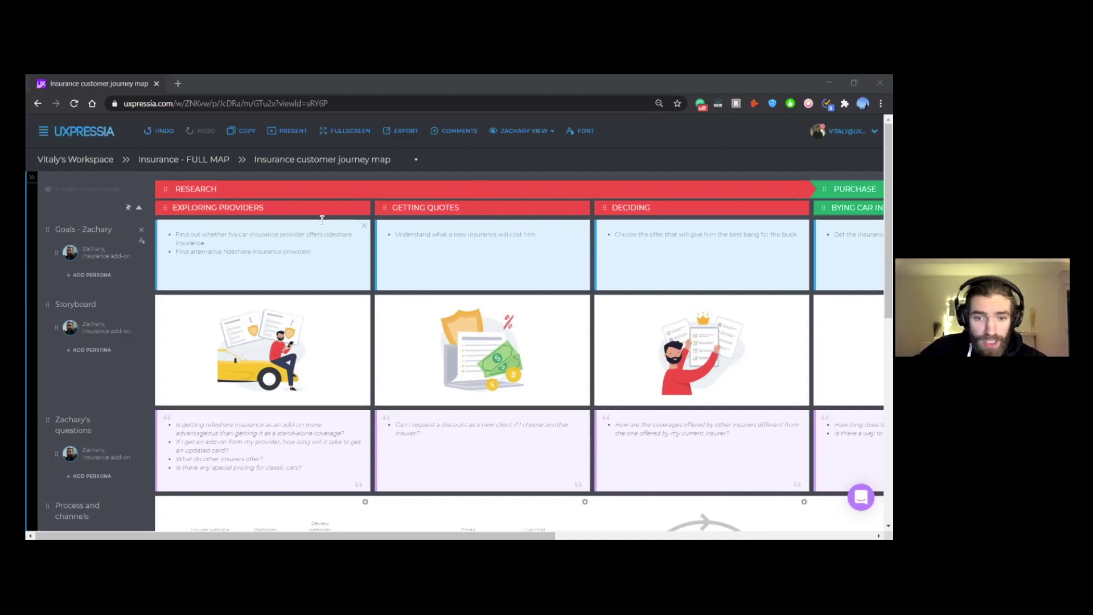
key("ctrl+plus")
key("ctrl+plus")
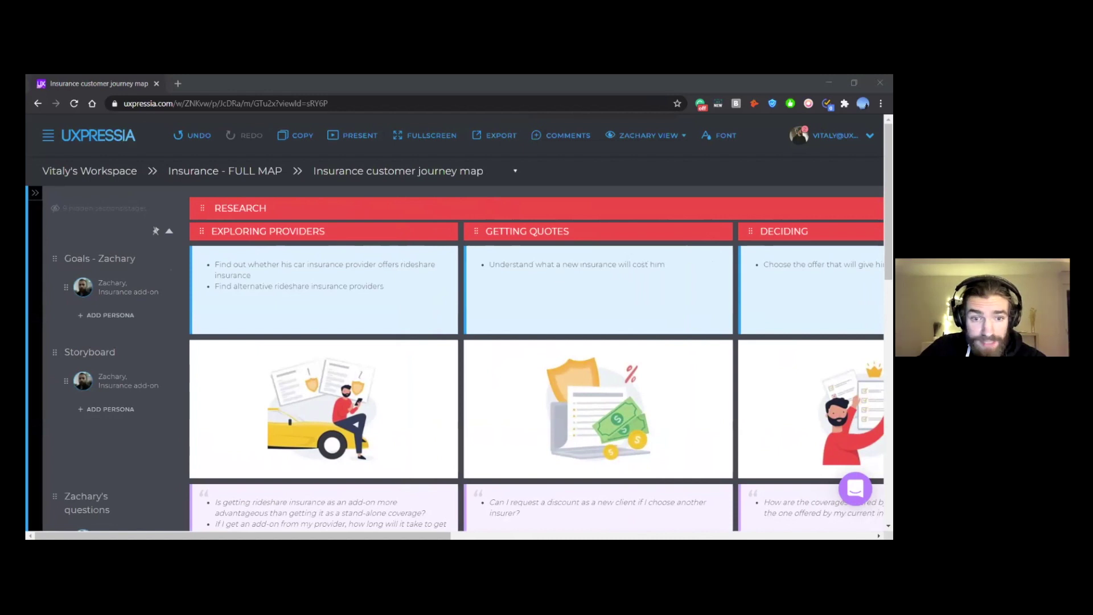
key("alt+Tab")
scroll(392, 360, "up", 10)
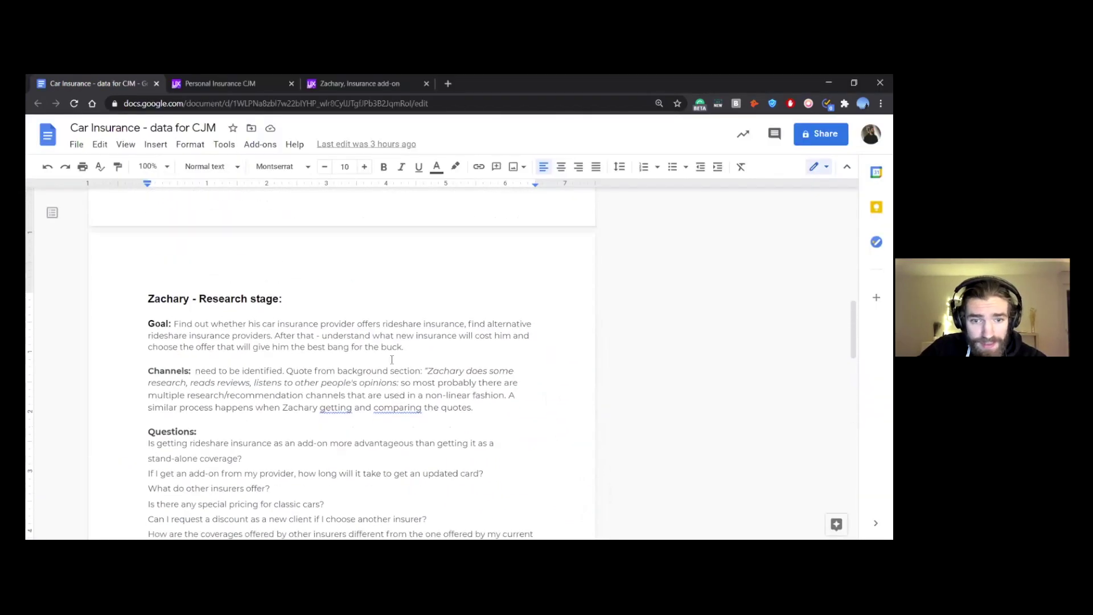
Step: Select the full Goal paragraph under Zachary - Research stage, then switch to the UXPressia map window
left_click(426, 355)
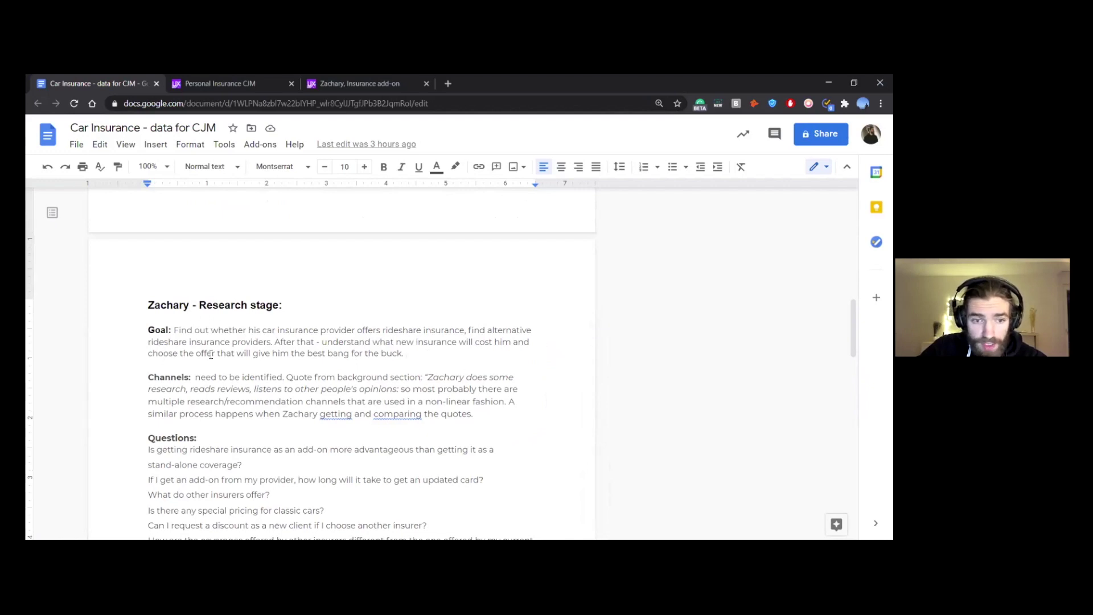
left_click_drag(174, 330, 268, 331)
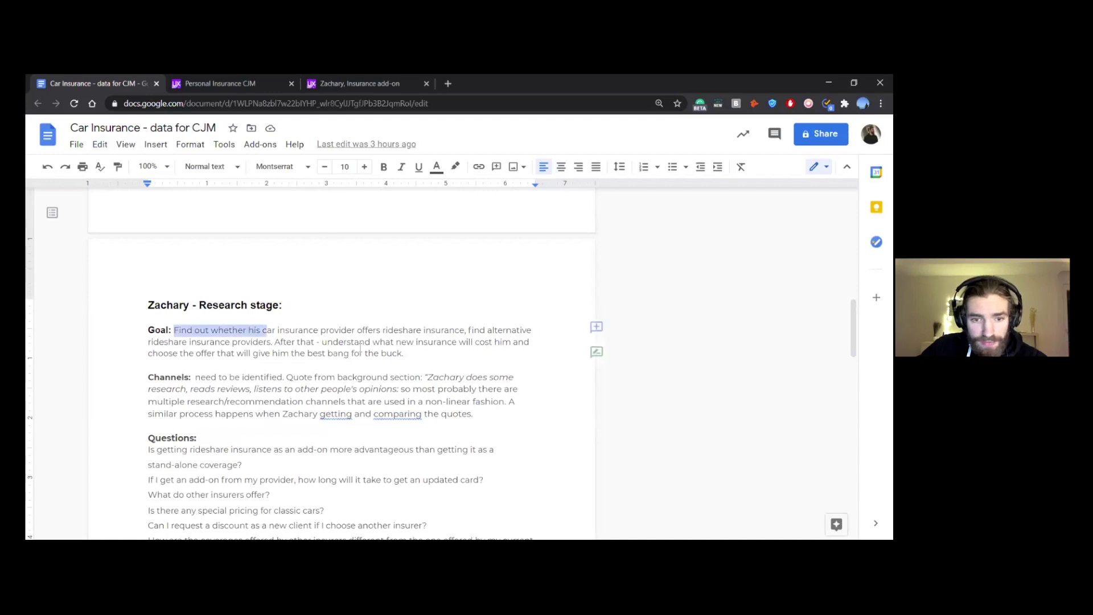
left_click_drag(361, 347, 428, 356)
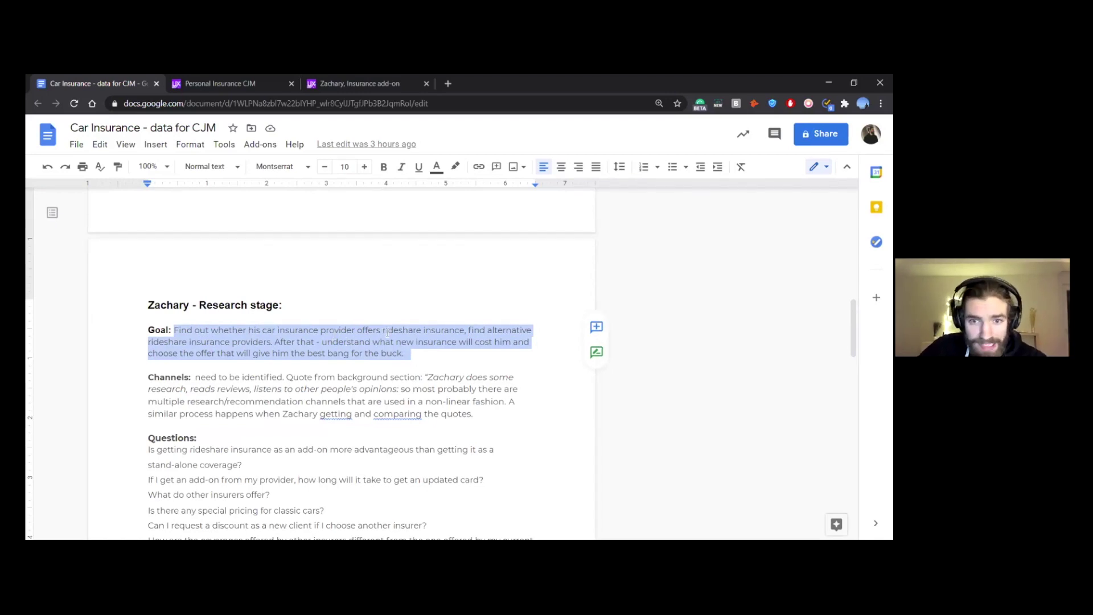
key("alt+Tab")
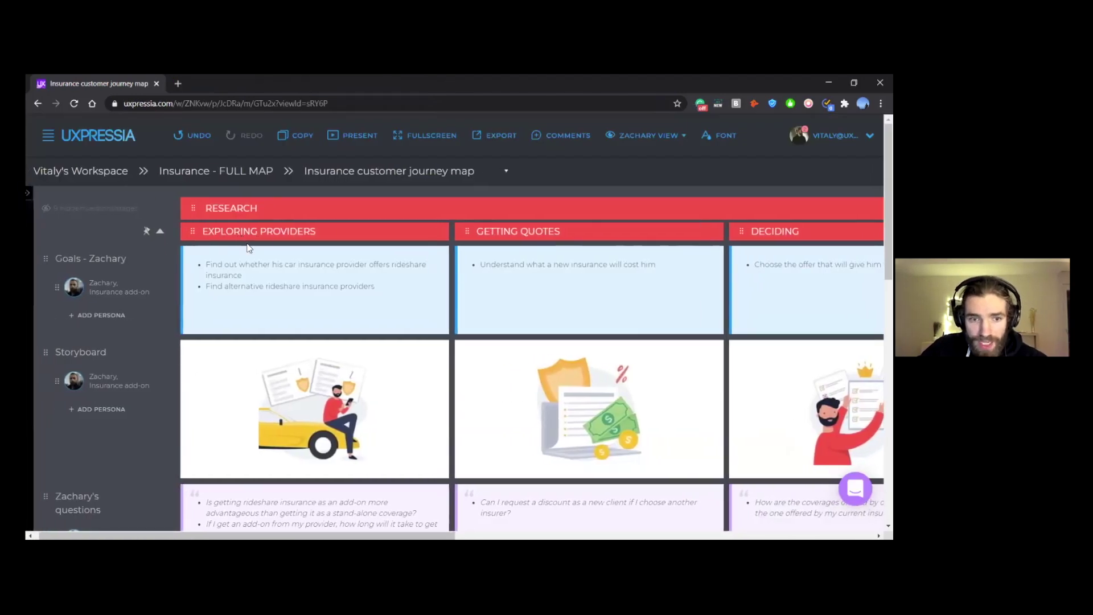
Step: Scroll across the Insurance map's stages from Research to Usage and back to Research
scroll(422, 244, "right", 1)
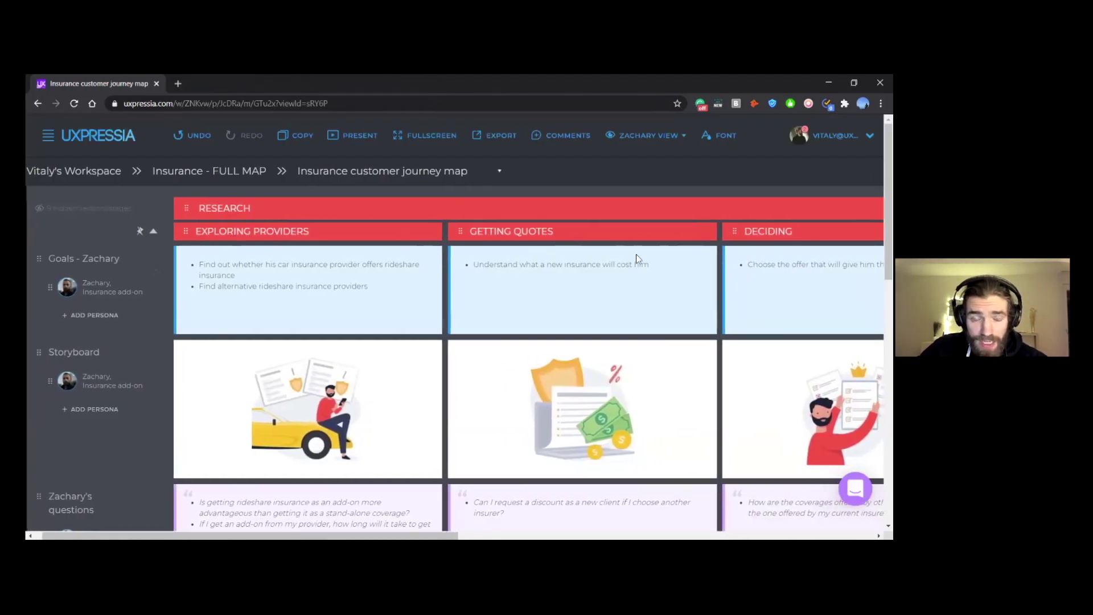
scroll(636, 254, "right", 3)
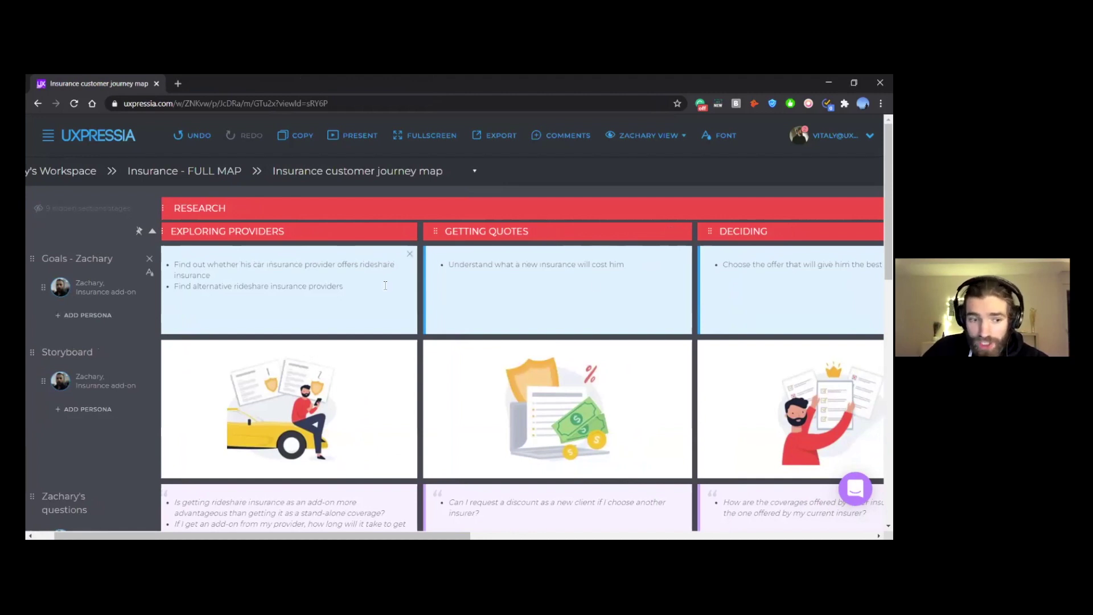
scroll(385, 286, "down", 1)
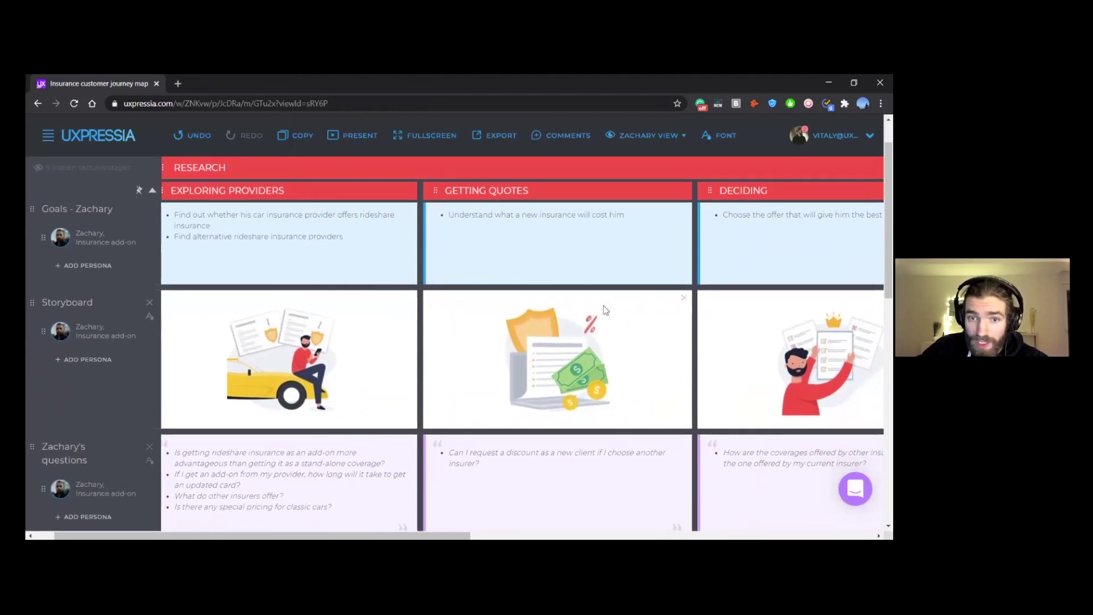
scroll(493, 274, "up", 1)
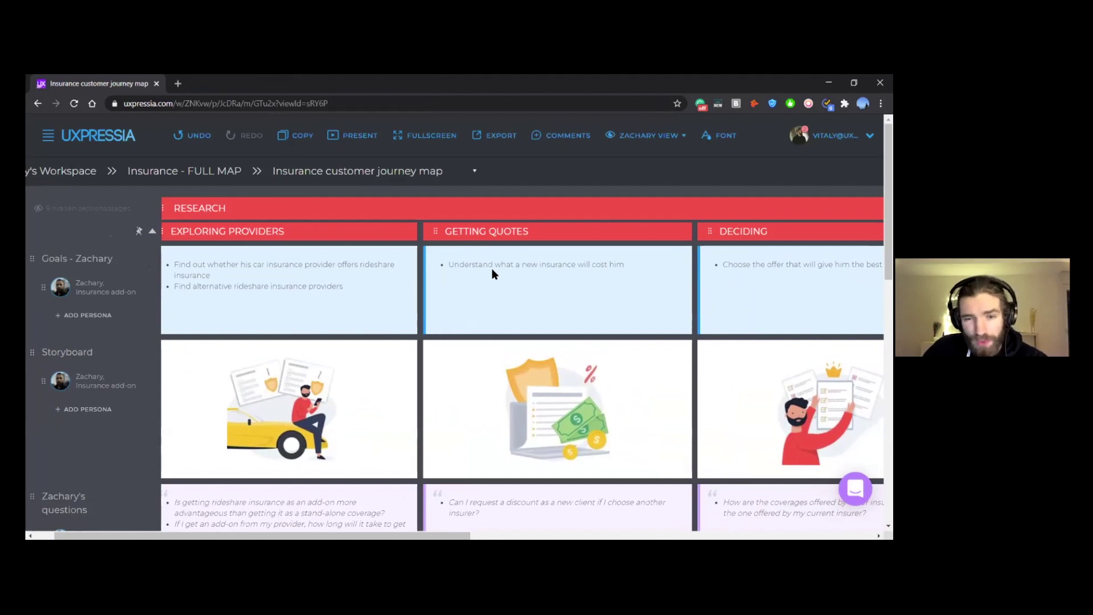
scroll(493, 274, "right", 1)
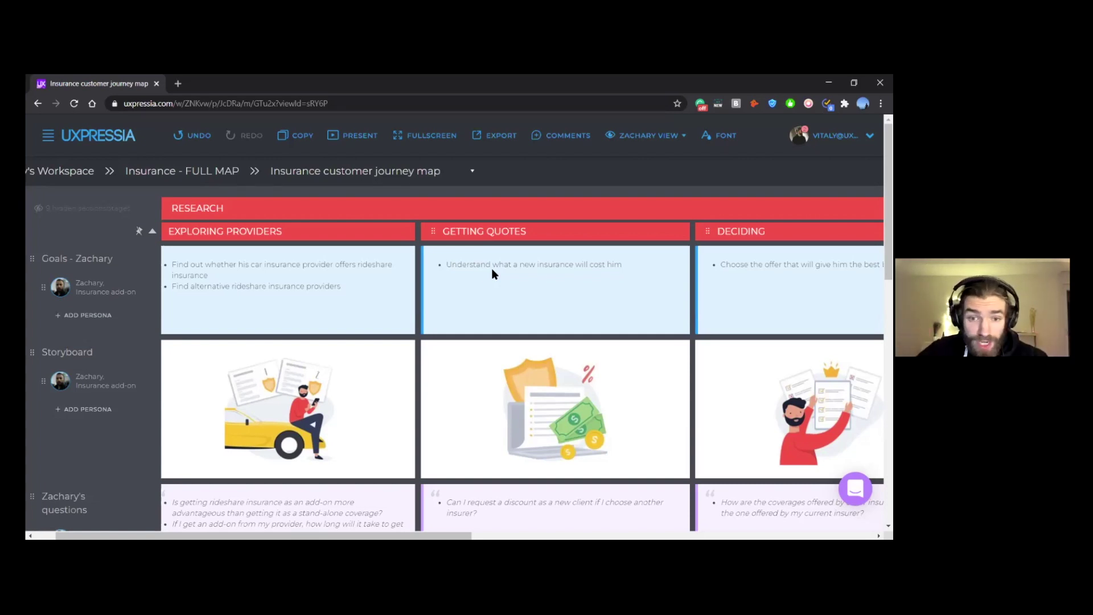
scroll(493, 271, "down", 1)
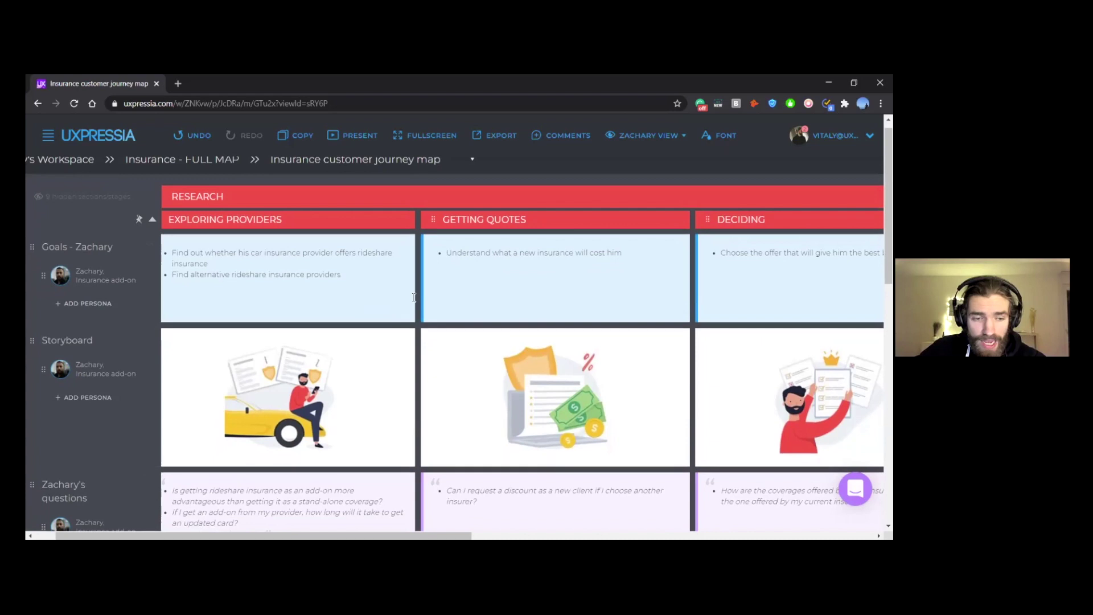
scroll(314, 280, "right", 1)
scroll(444, 210, "left", 2)
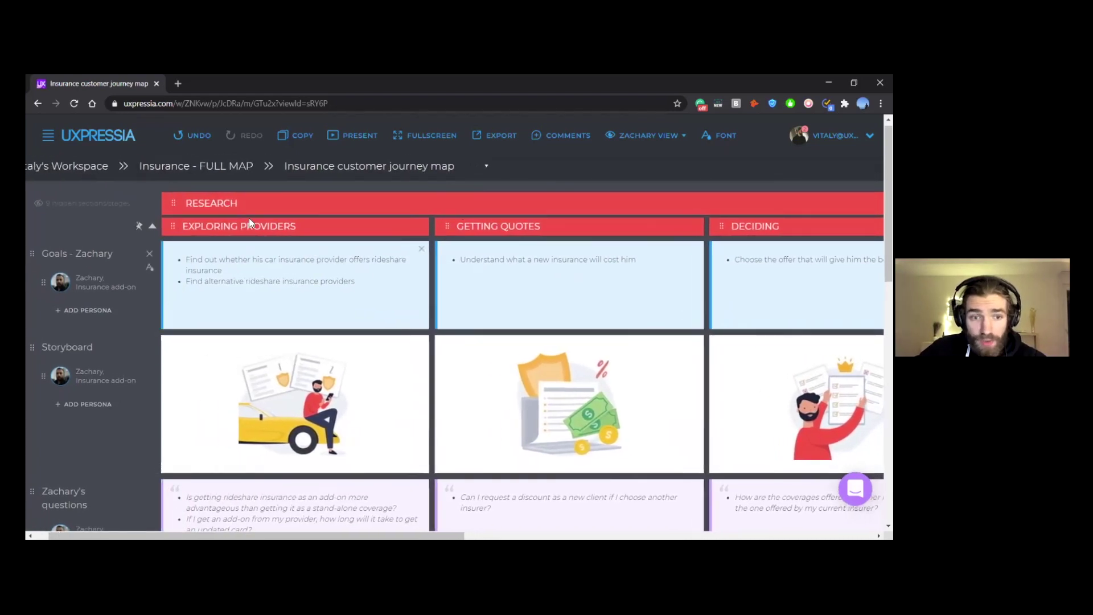
scroll(196, 232, "left", 1)
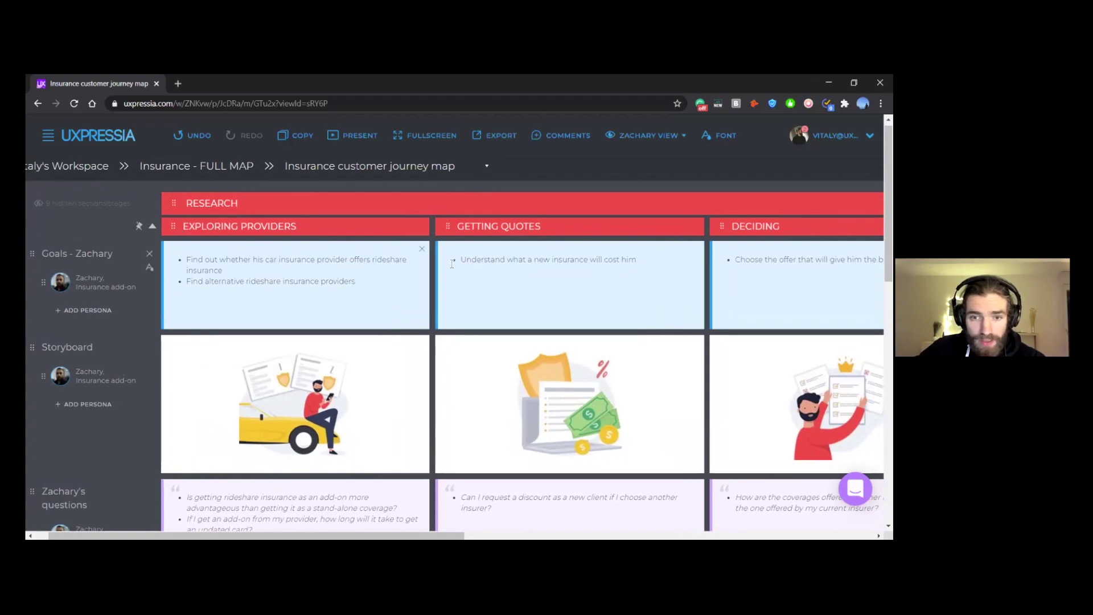
scroll(540, 245, "down", 1)
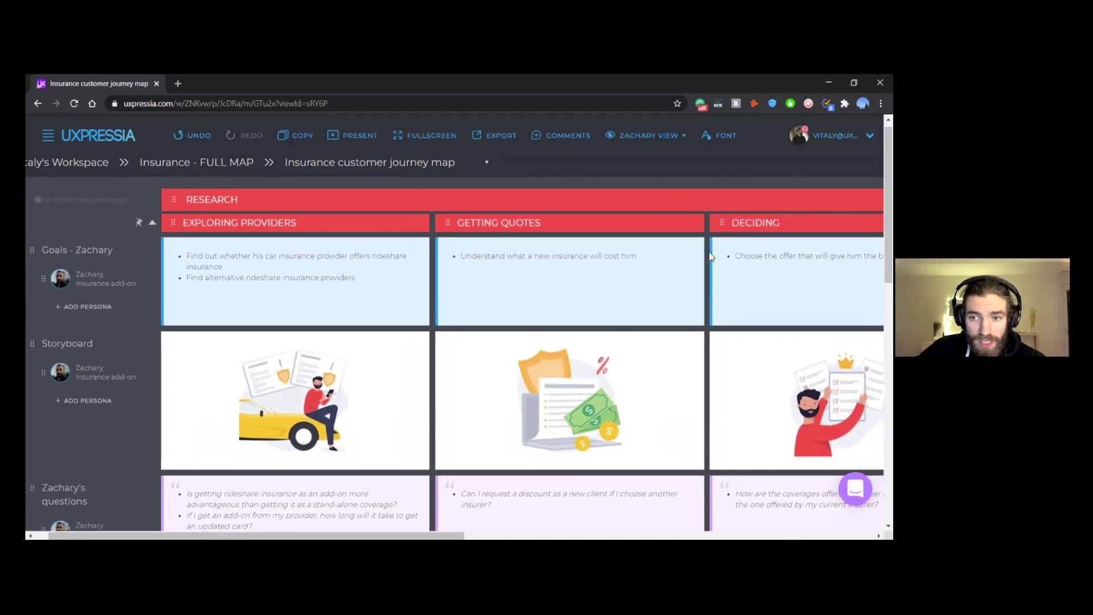
scroll(541, 245, "right", 3)
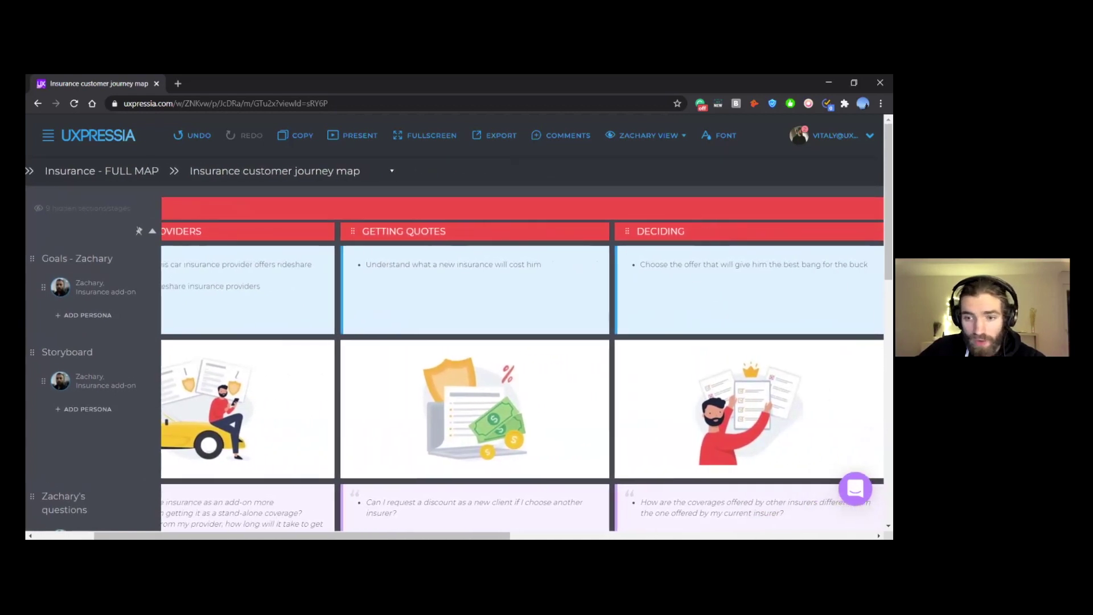
scroll(415, 394, "left", 1)
scroll(415, 394, "left", 1)
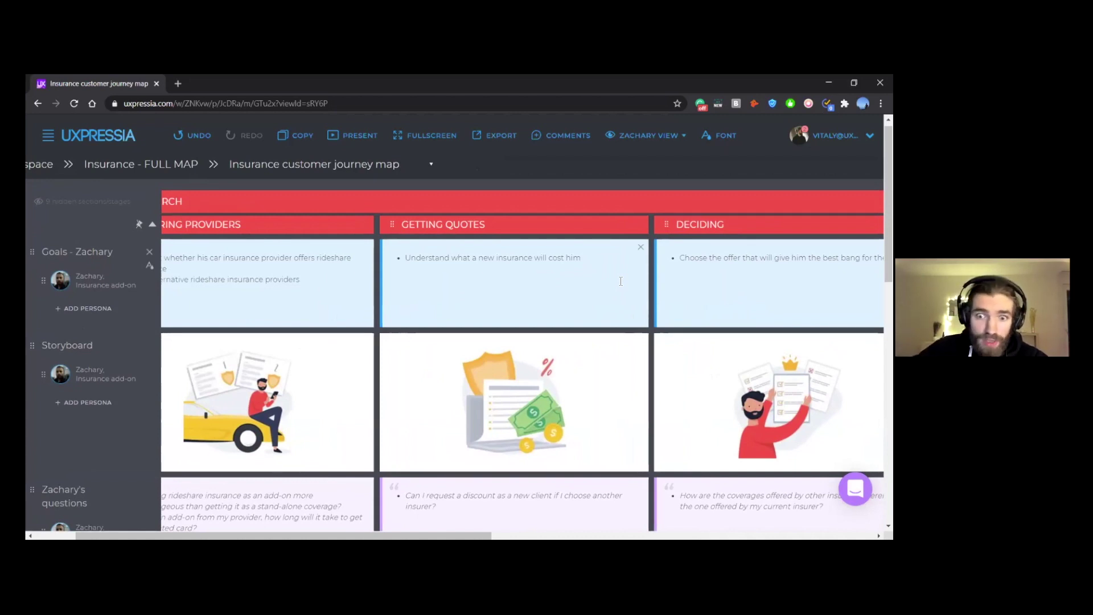
scroll(680, 272, "right", 2)
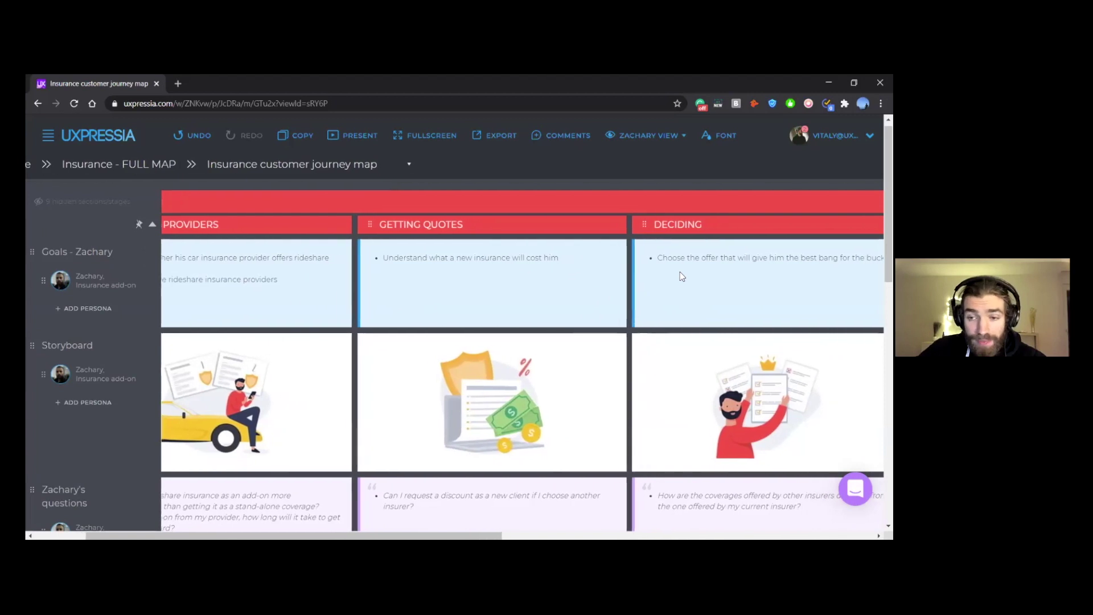
scroll(680, 271, "right", 1)
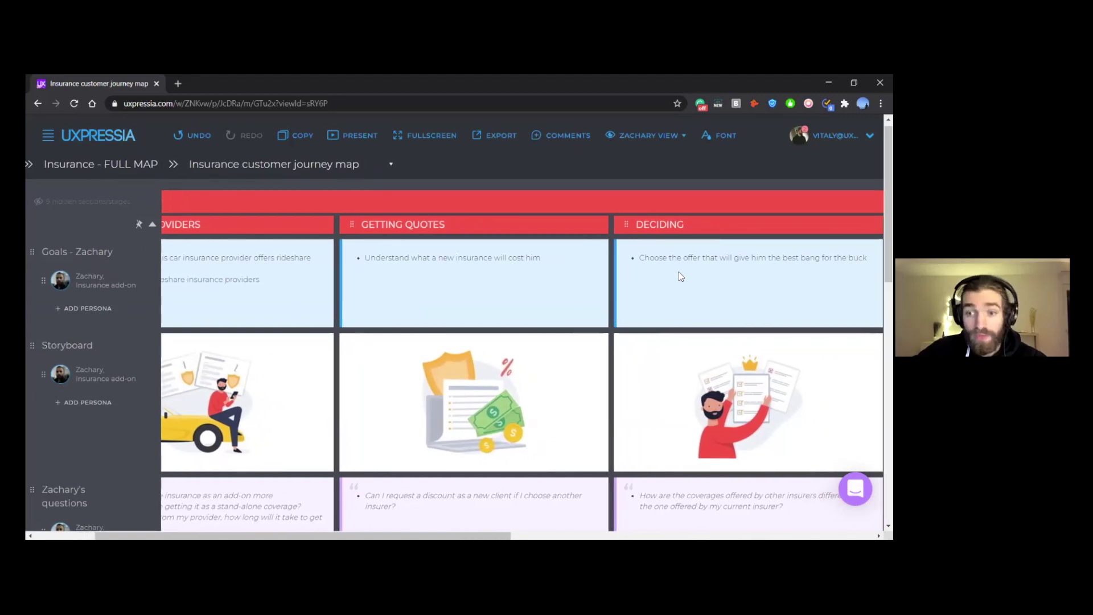
scroll(679, 273, "right", 1)
scroll(687, 279, "right", 5)
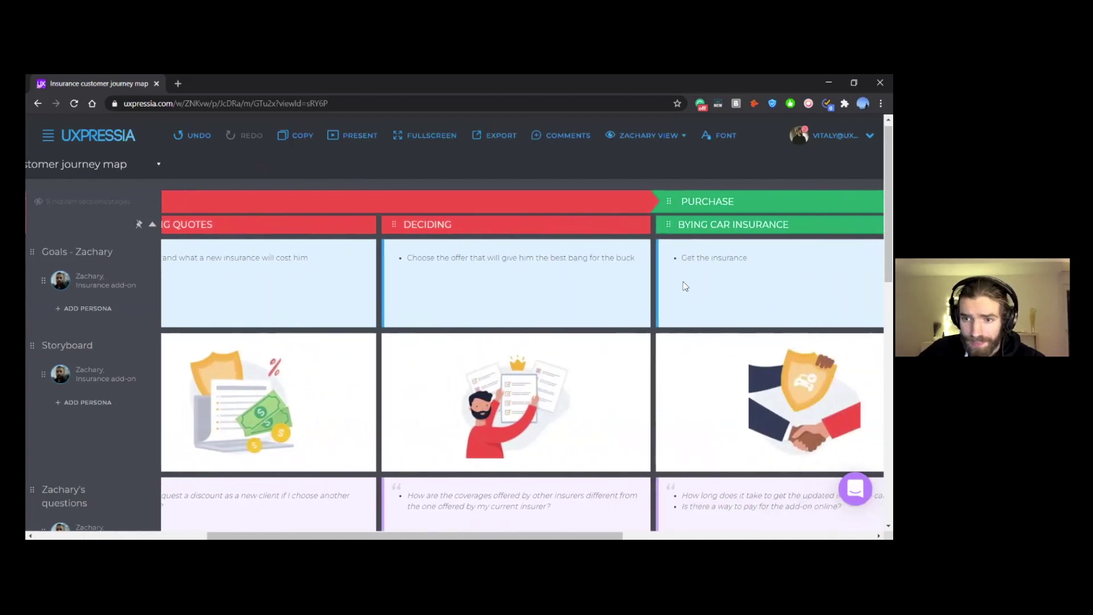
scroll(655, 262, "right", 4)
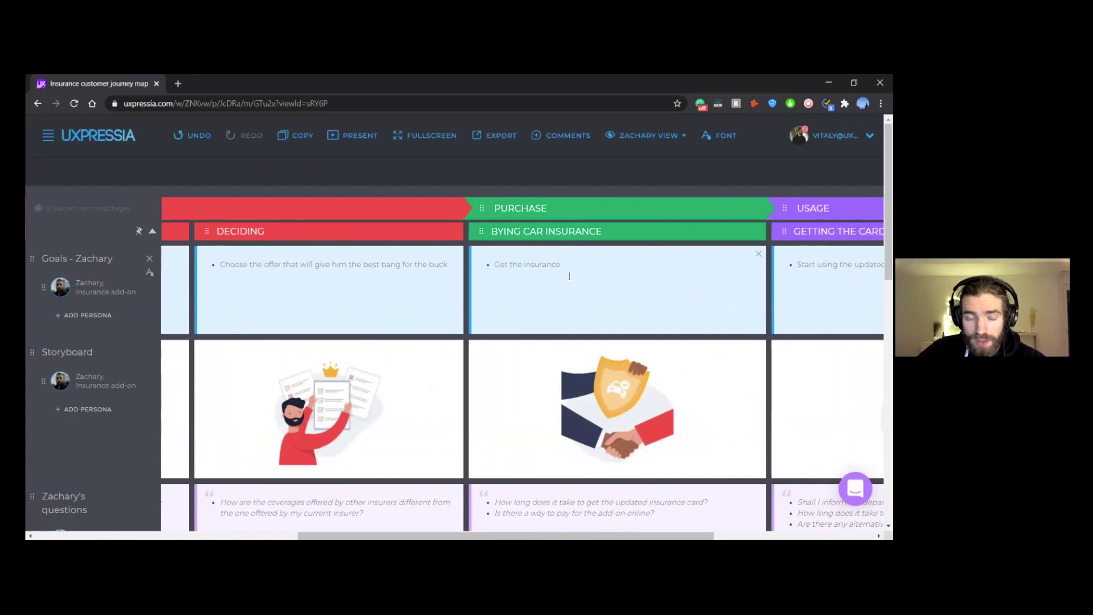
scroll(571, 281, "right", 4)
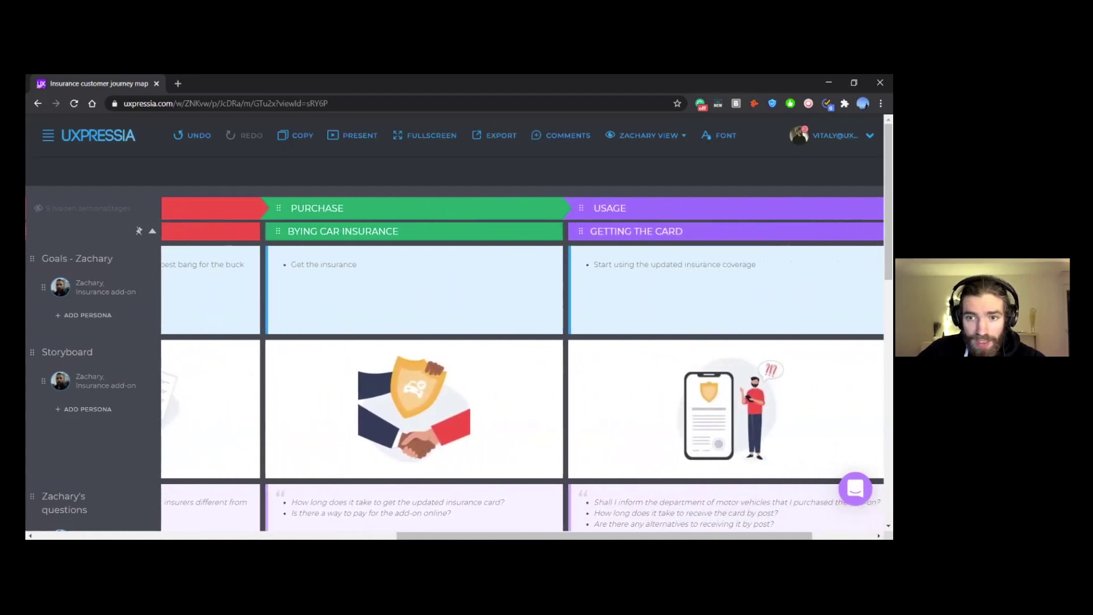
scroll(603, 298, "right", 1)
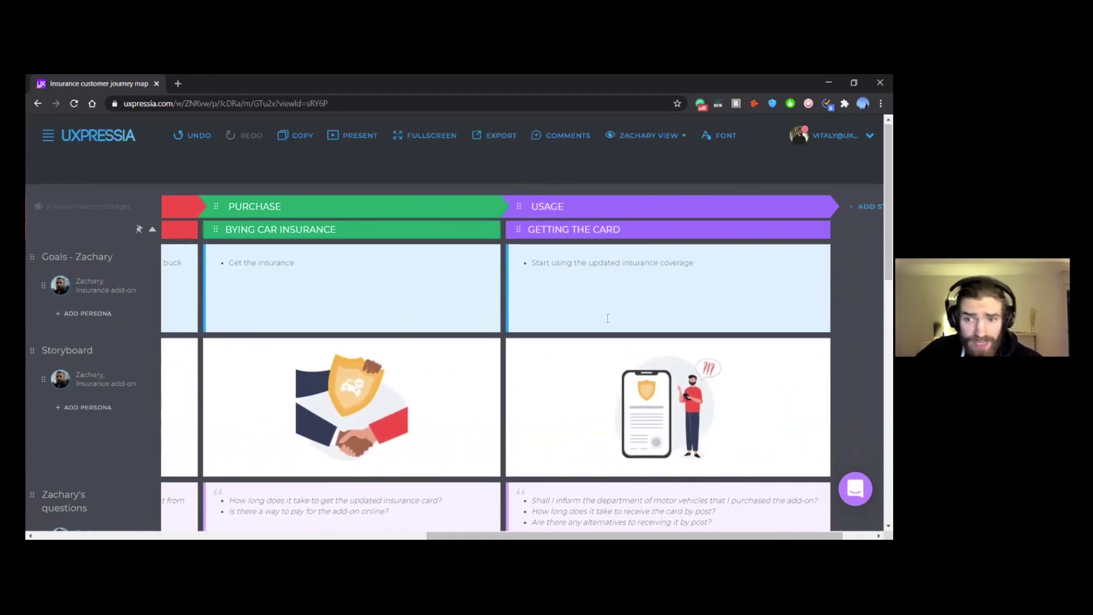
scroll(608, 303, "left", 8)
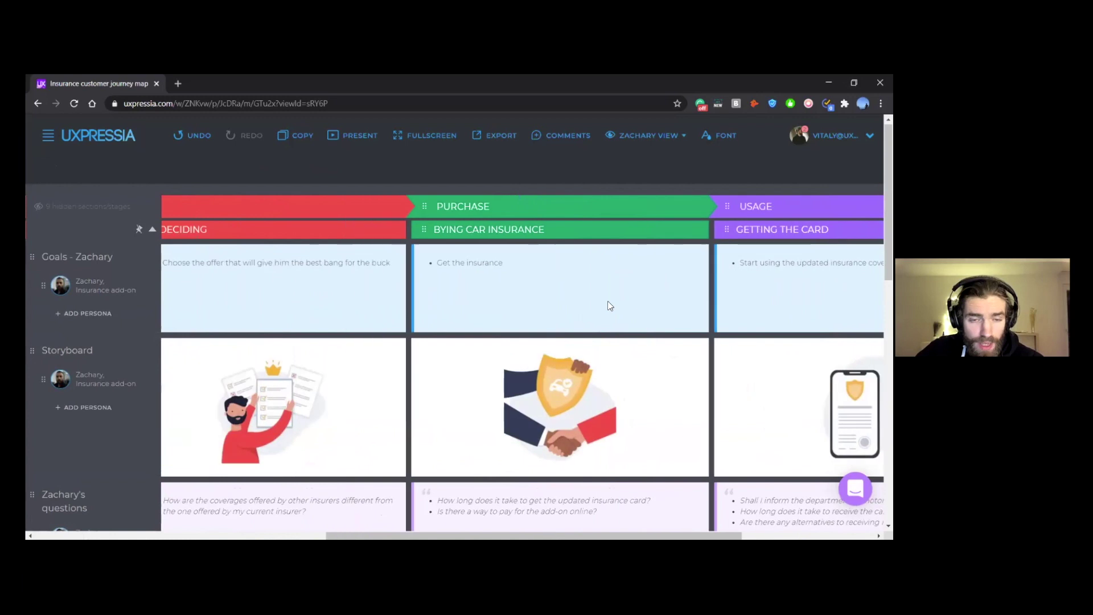
scroll(610, 307, "left", 4)
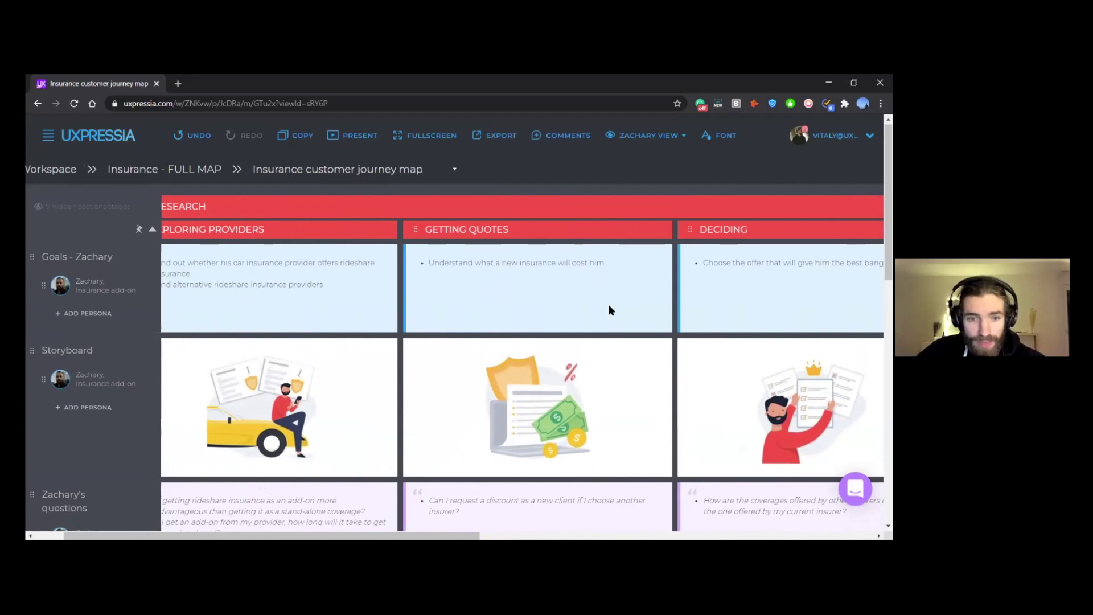
scroll(609, 307, "left", 1)
scroll(204, 370, "down", 2)
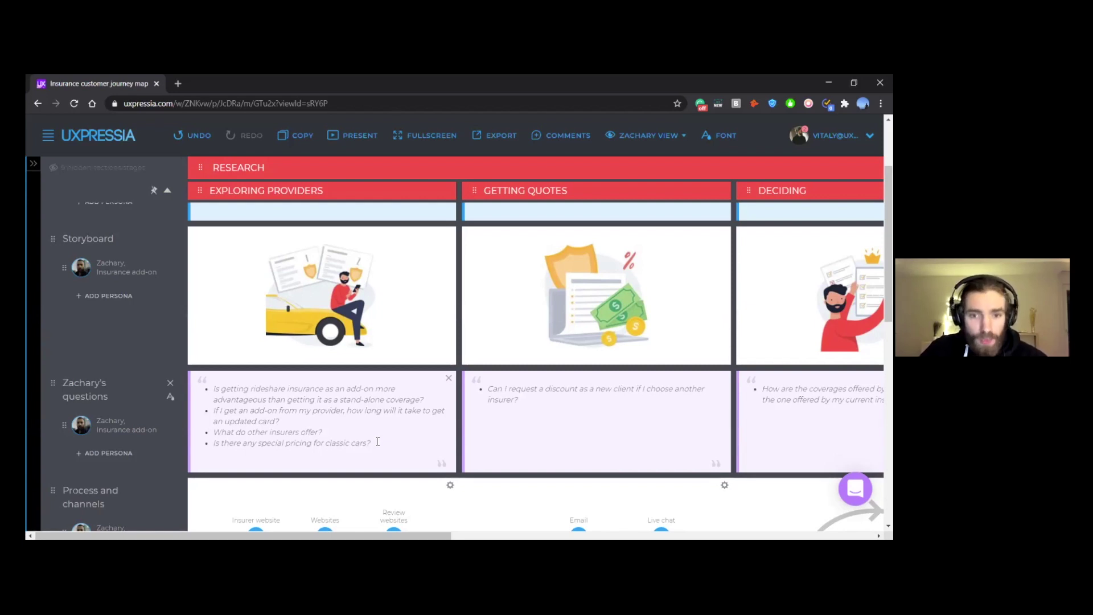
Step: Click into the Exploring Providers goals cell and zoom the page to 110%
scroll(378, 442, "up", 3)
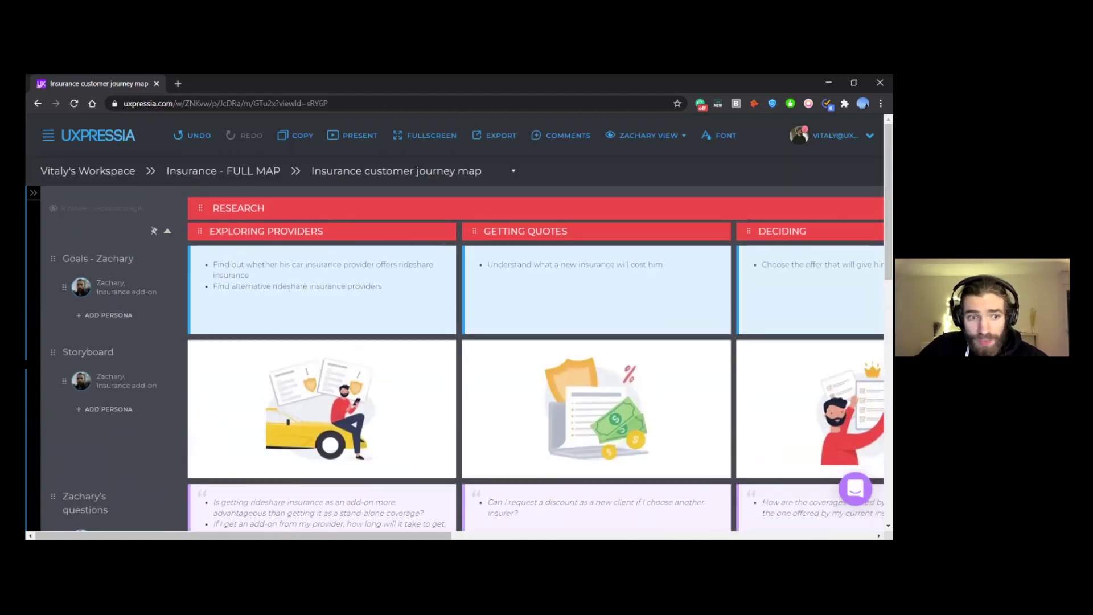
scroll(328, 300, "up", 1)
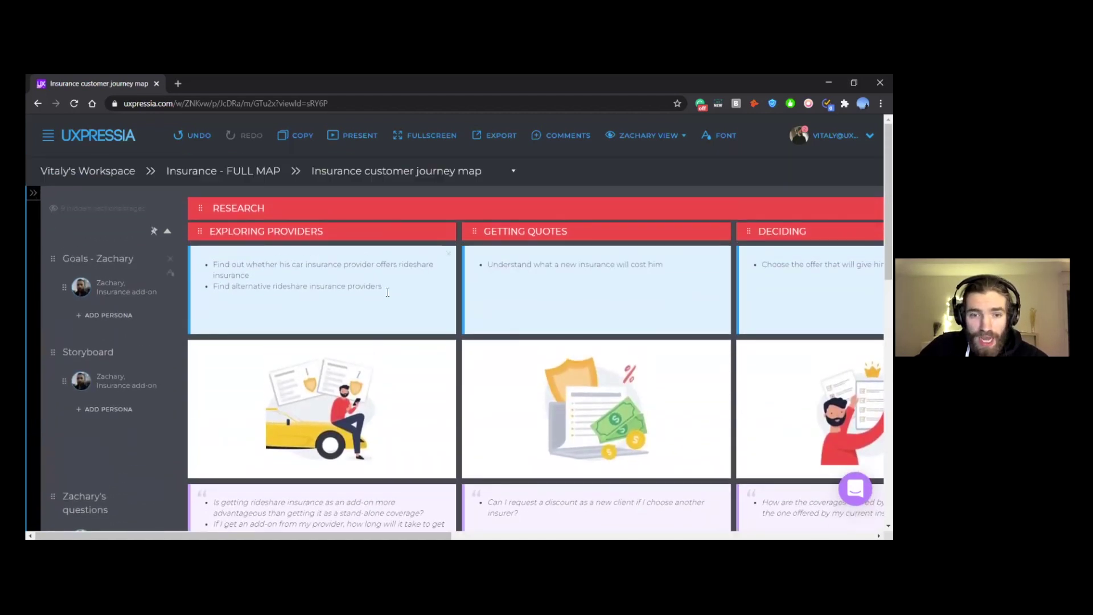
scroll(406, 272, "down", 1)
left_click(410, 262)
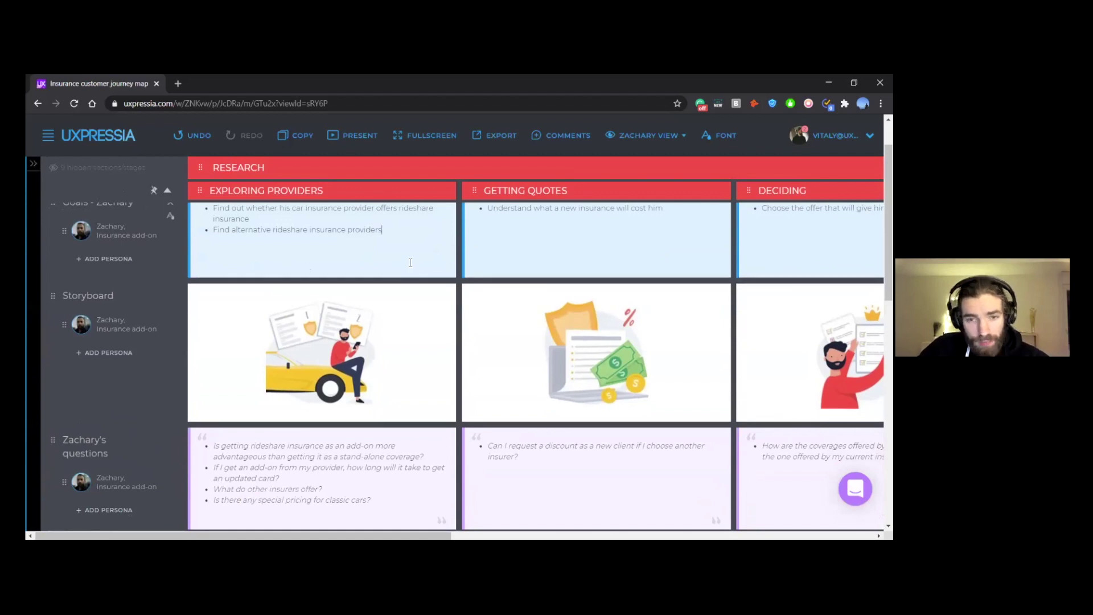
scroll(417, 254, "down", 1)
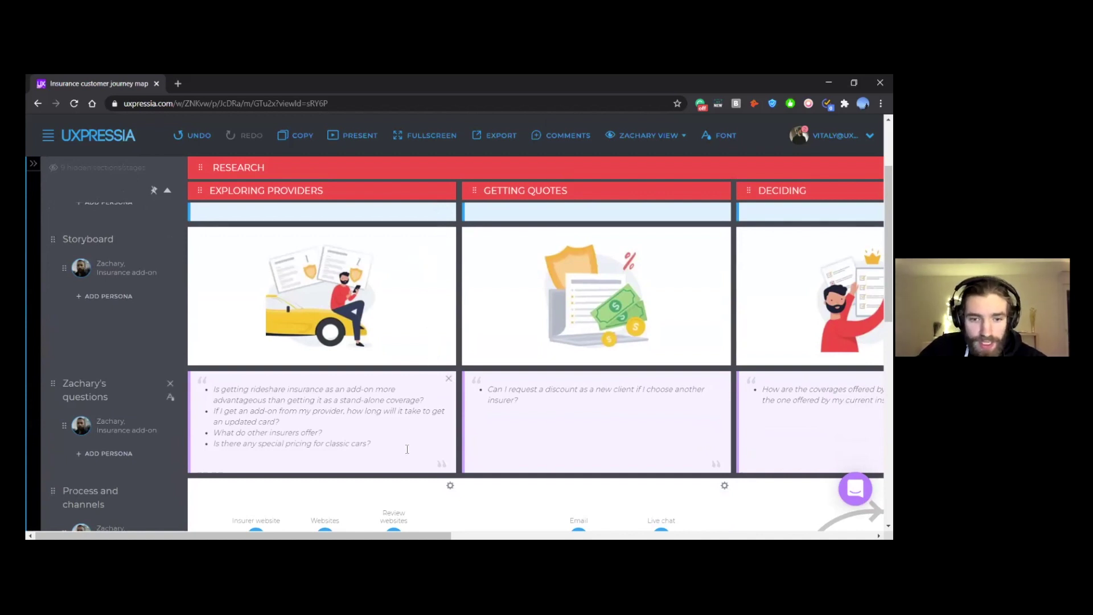
key("ctrl+plus")
scroll(454, 402, "down", 1)
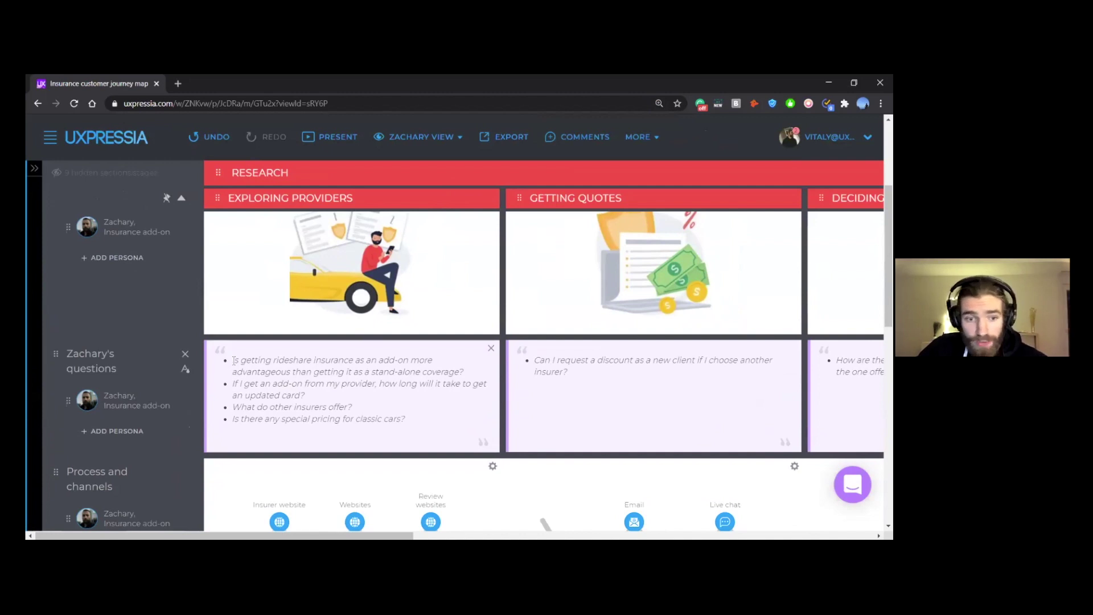
left_click_drag(233, 360, 464, 371)
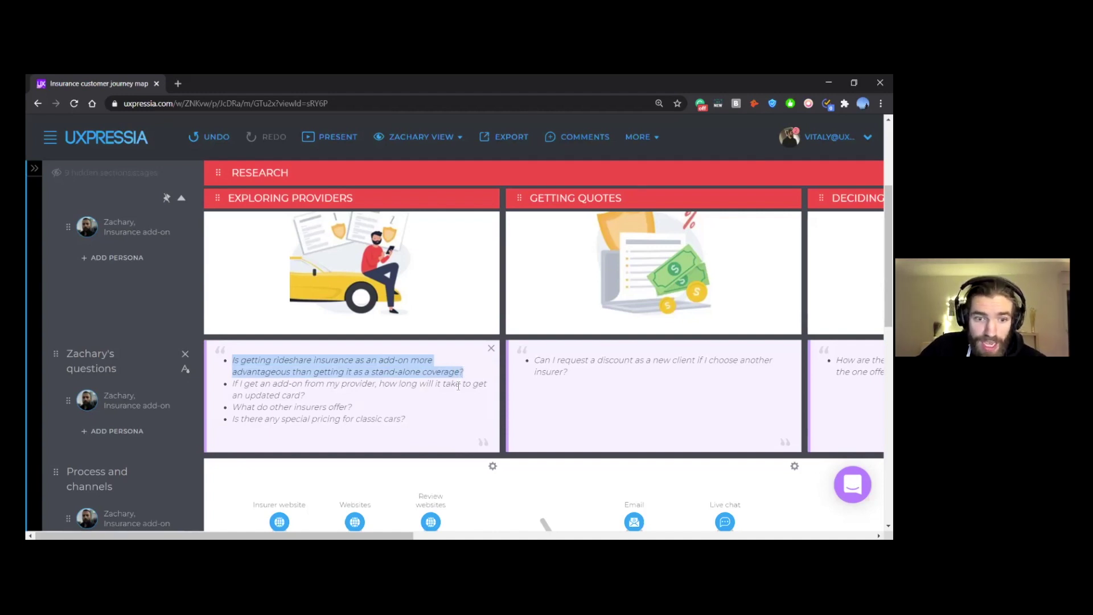
left_click_drag(458, 386, 460, 393)
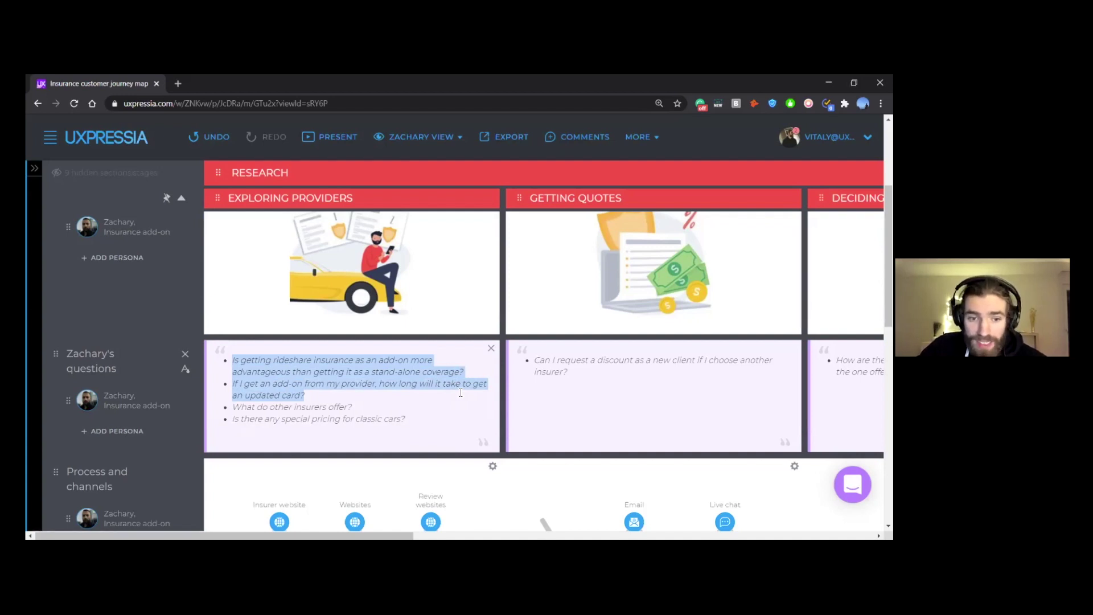
left_click_drag(461, 393, 464, 415)
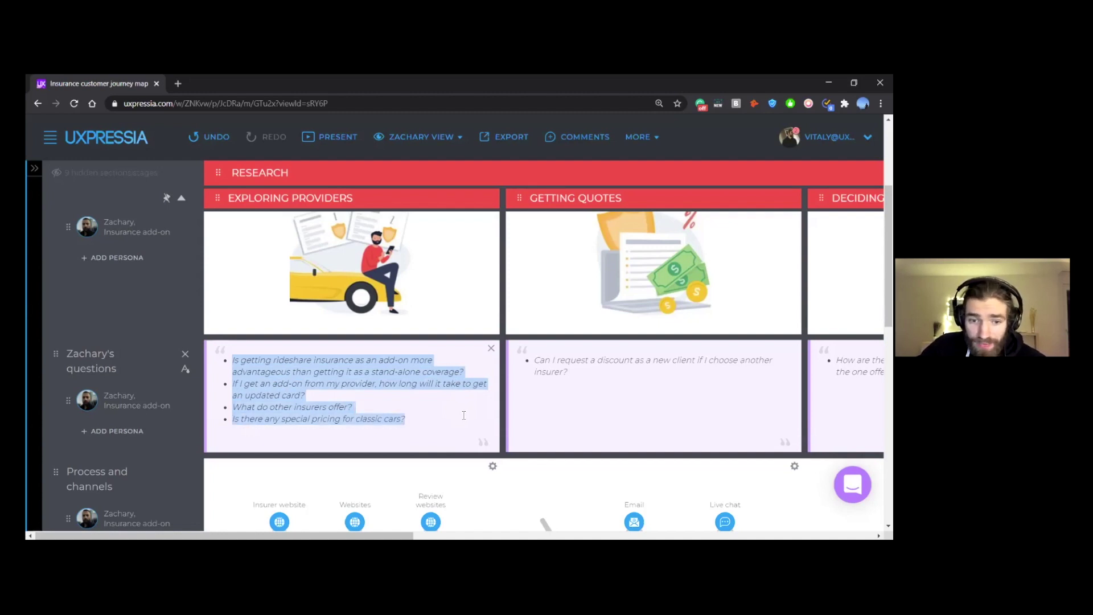
left_click_drag(464, 416, 464, 415)
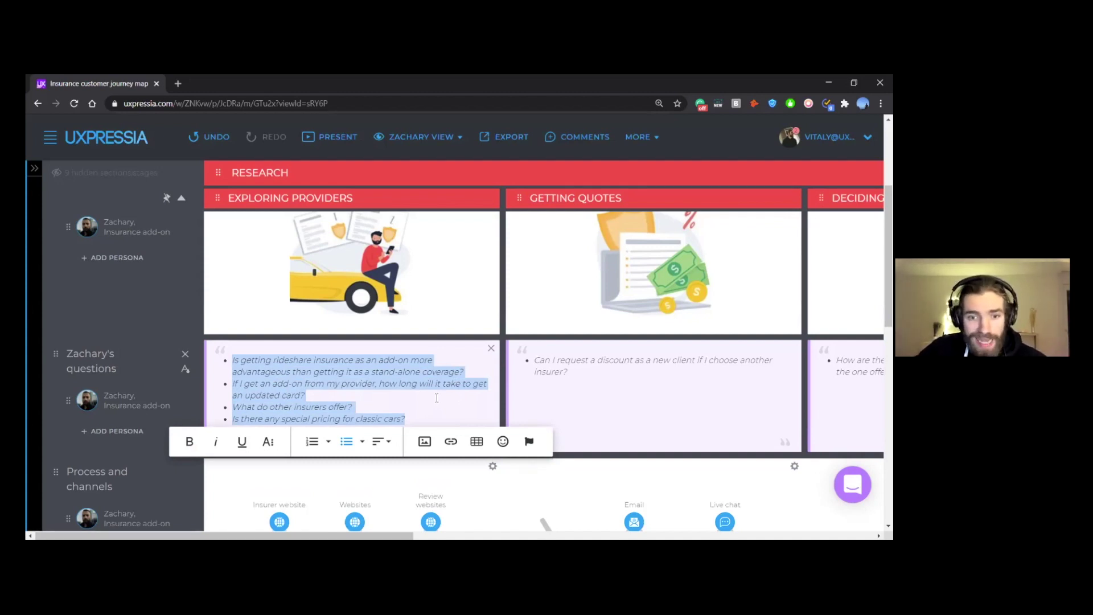
left_click(437, 398)
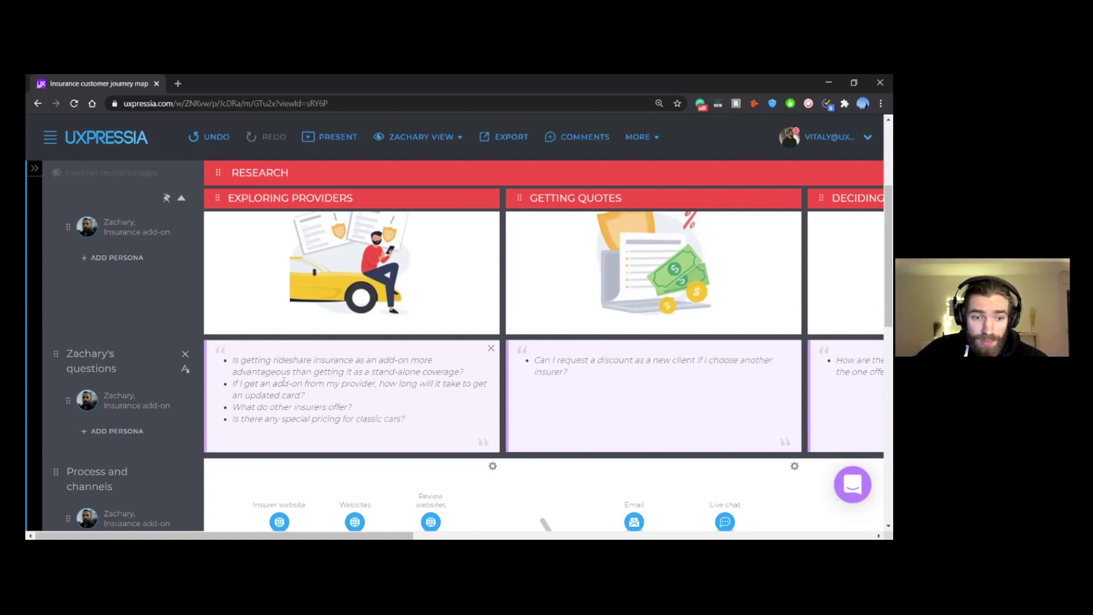
Step: Scroll the map left until the Research stage's Exploring Providers column is visible
scroll(288, 378, "down", 2)
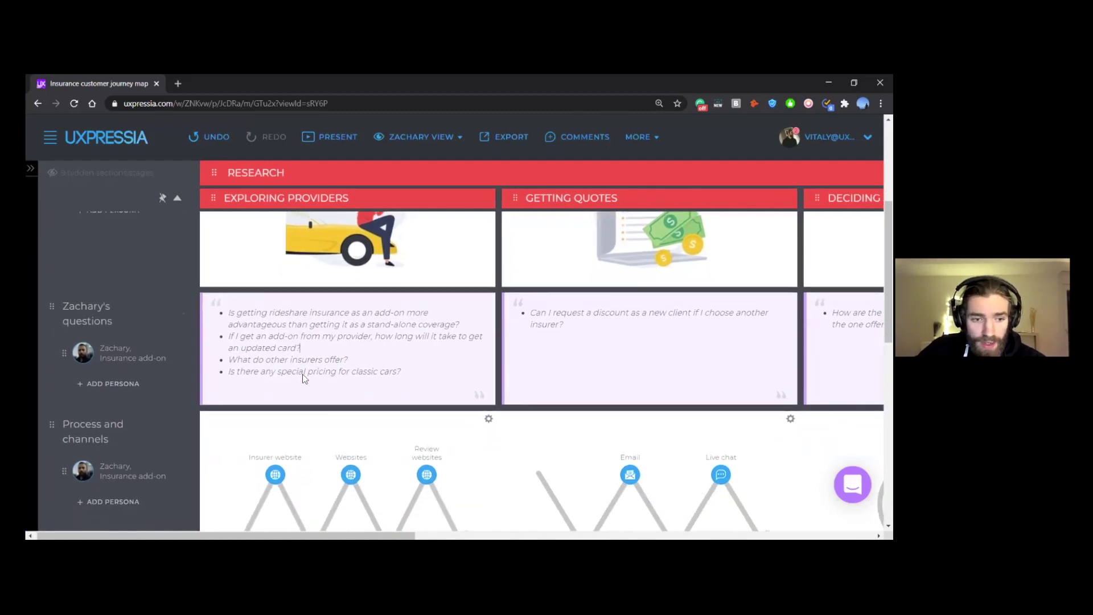
scroll(302, 375, "down", 4)
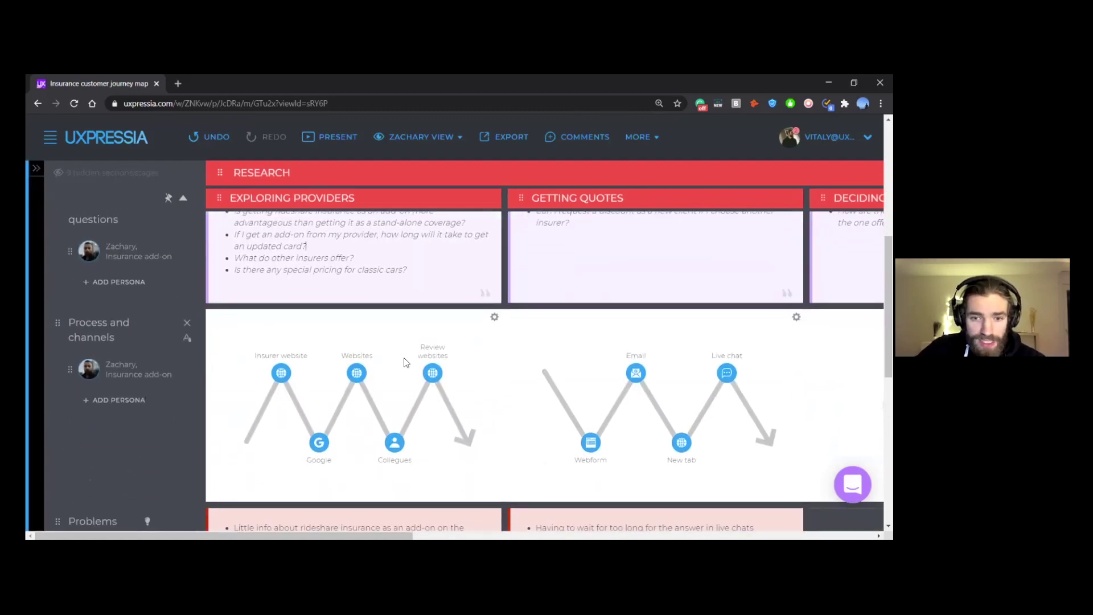
scroll(413, 342, "right", 2)
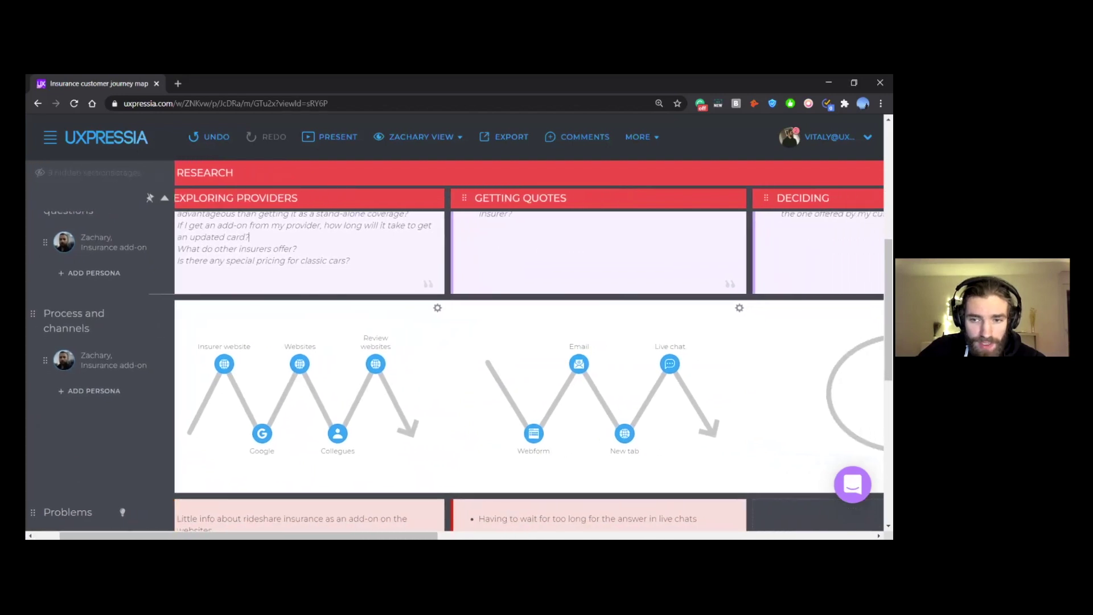
scroll(529, 349, "right", 6)
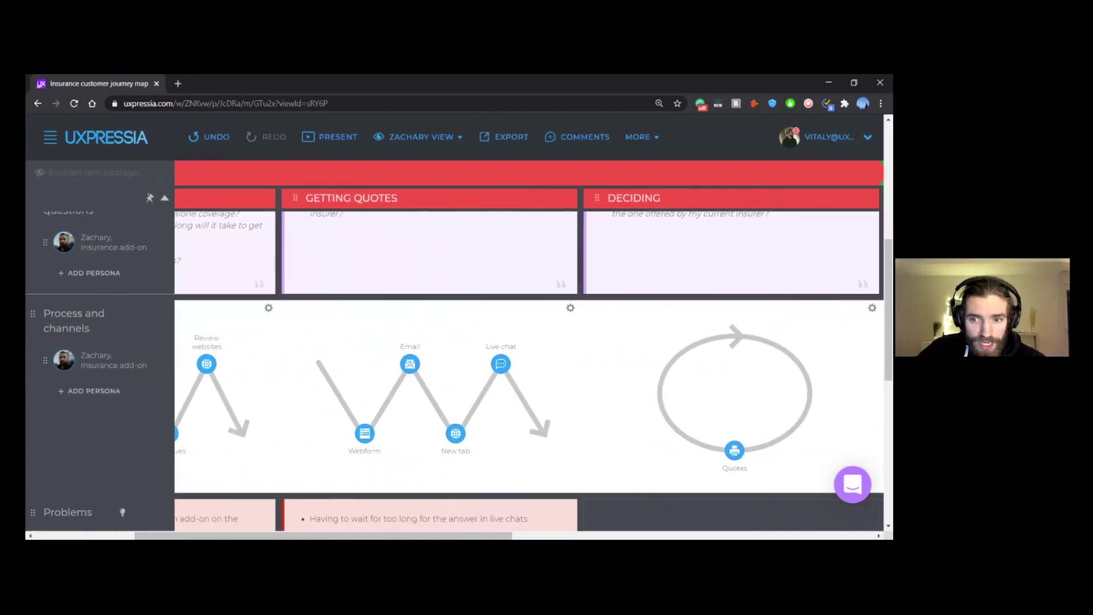
scroll(688, 364, "left", 8)
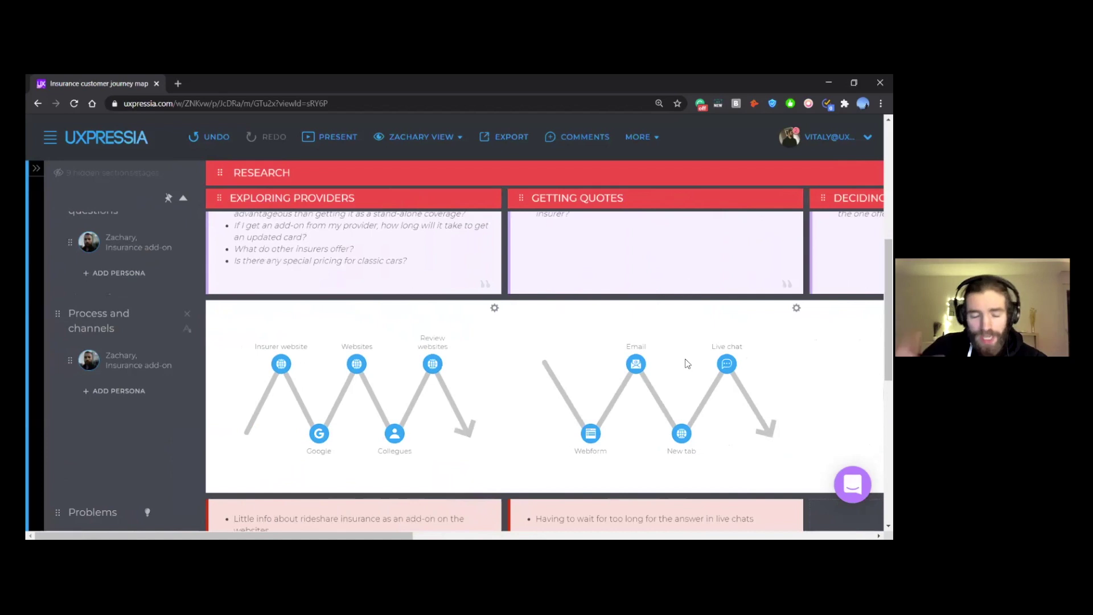
scroll(687, 364, "up", 1)
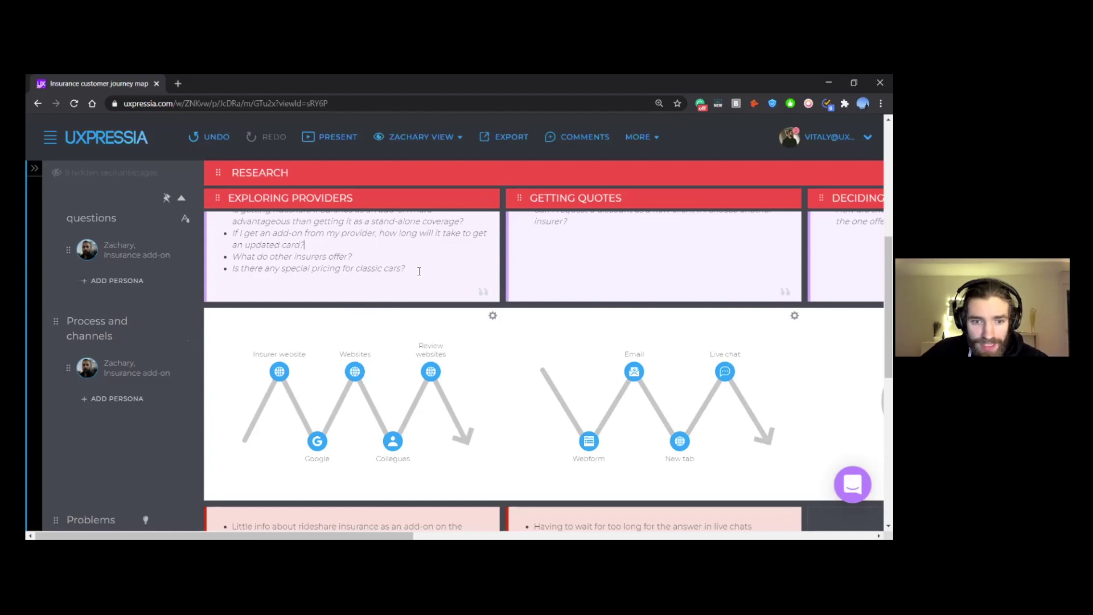
left_click(493, 316)
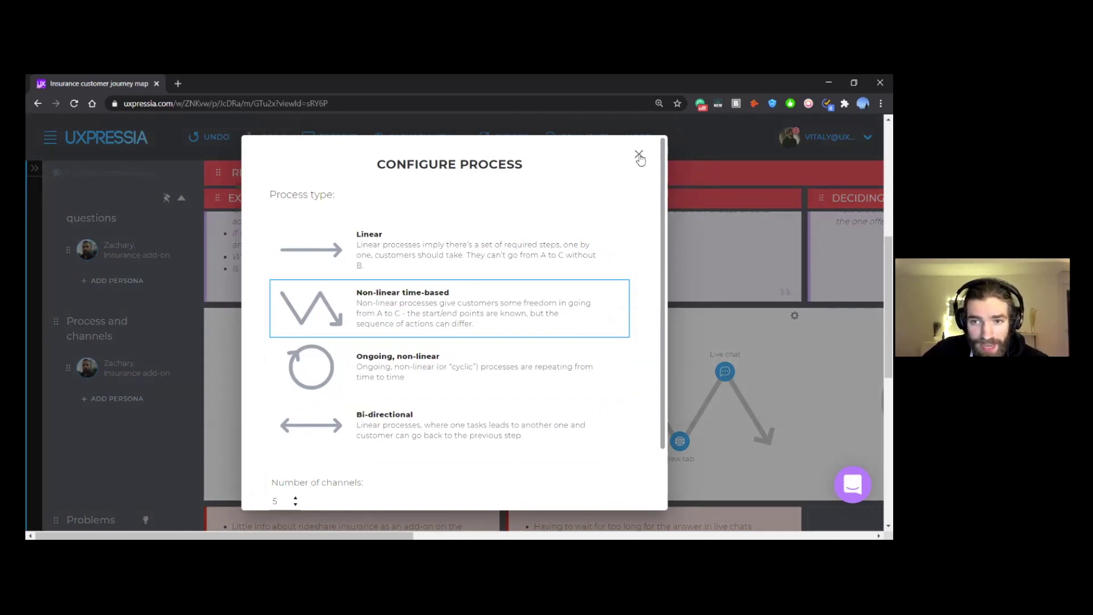
left_click(639, 154)
scroll(520, 318, "down", 1)
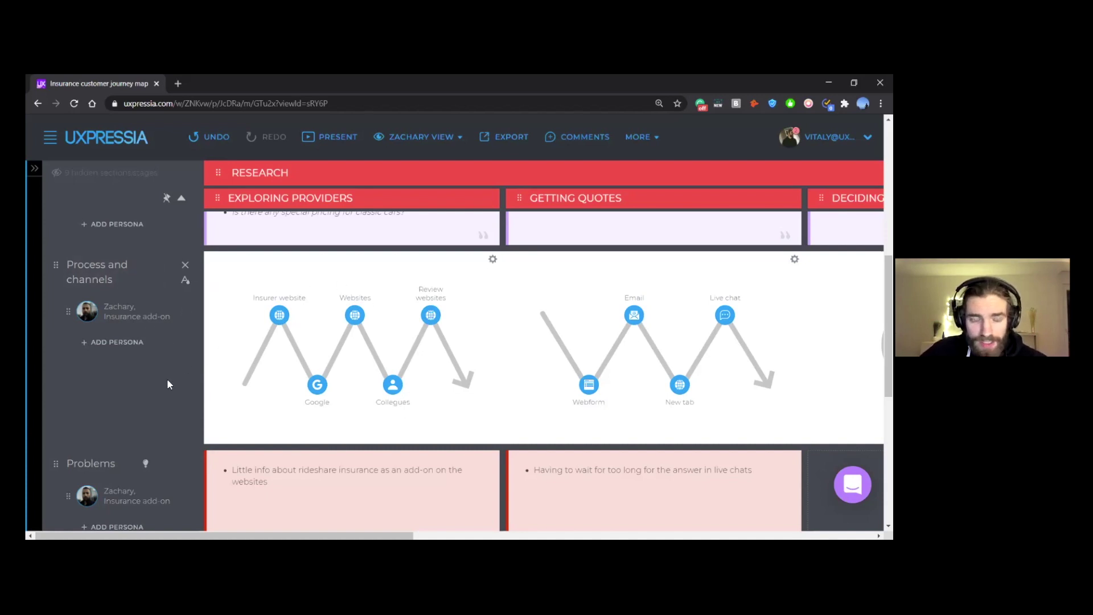
scroll(166, 380, "down", 3)
scroll(166, 380, "down", 1)
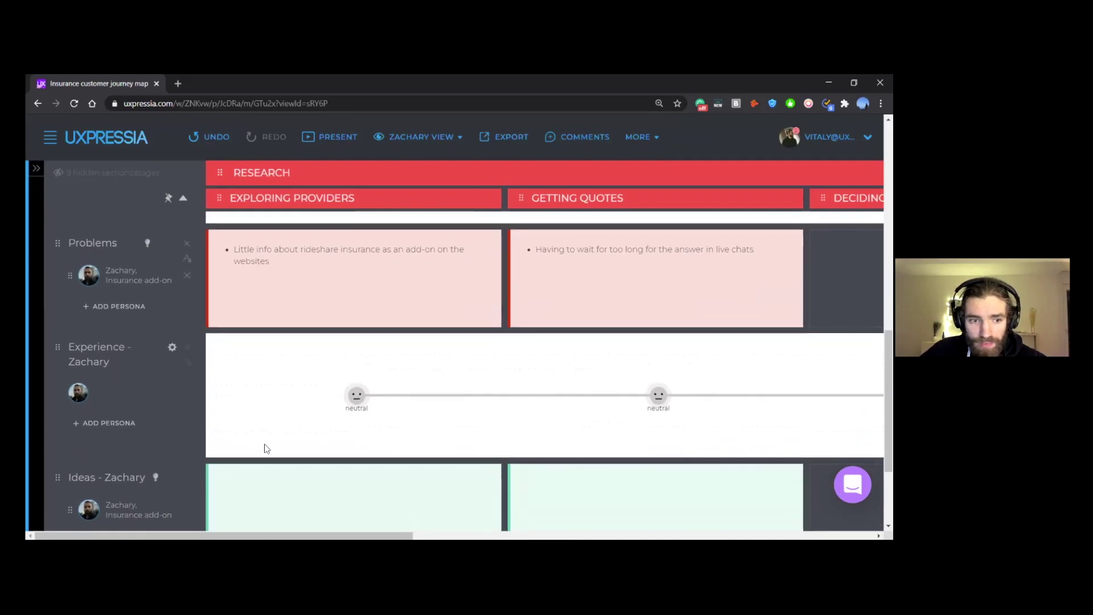
scroll(102, 238, "down", 2)
scroll(173, 327, "up", 5)
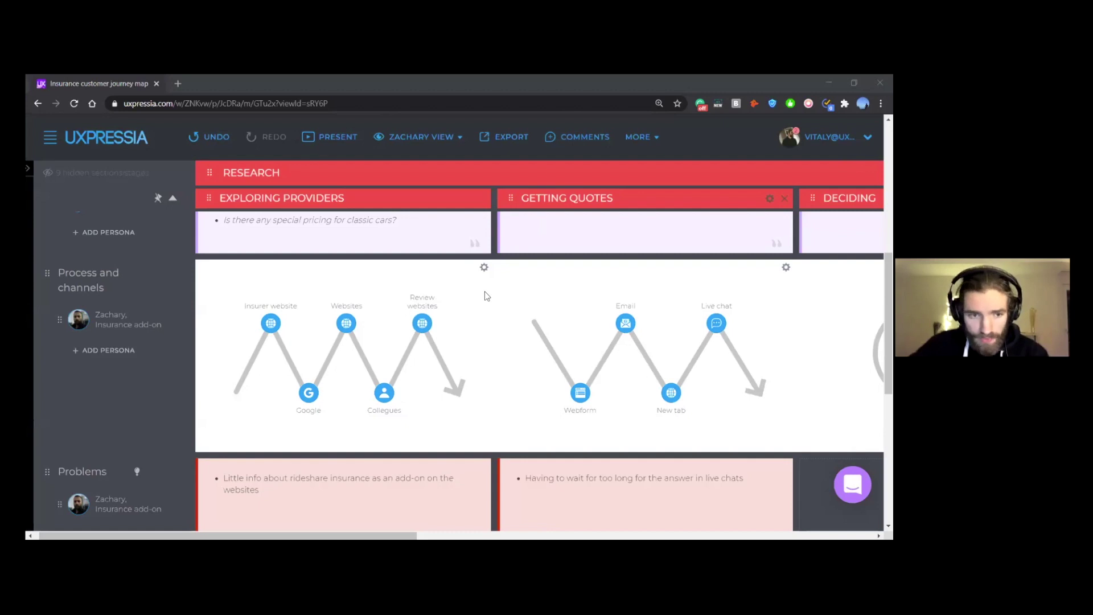
Step: Zoom the page out to 90% and scroll down to the Ideas - Zachary row
key("ctrl+minus")
key("ctrl+minus")
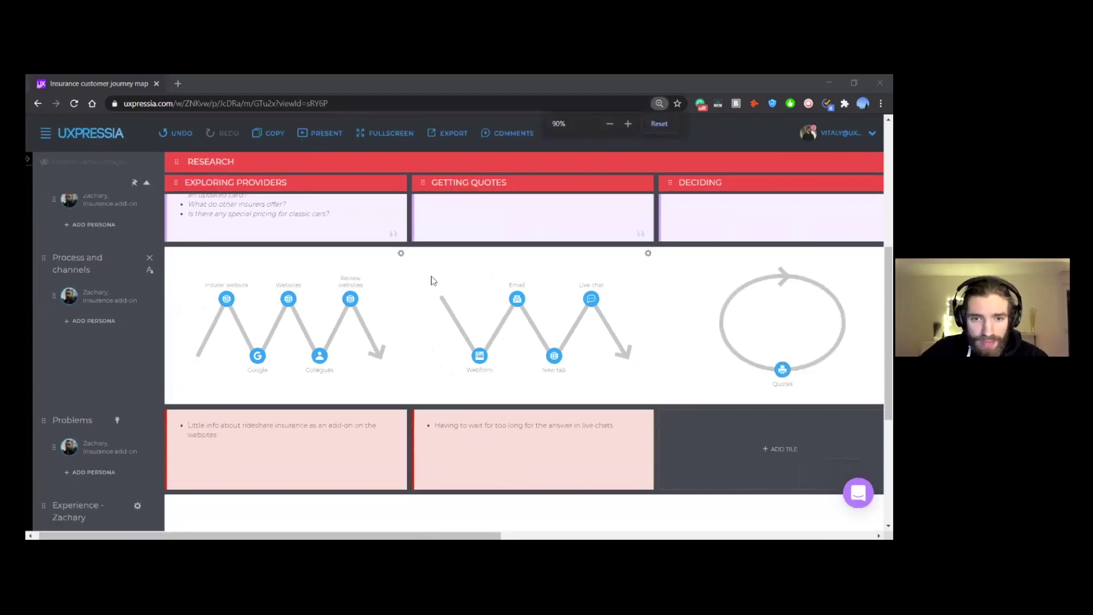
scroll(270, 294, "up", 1)
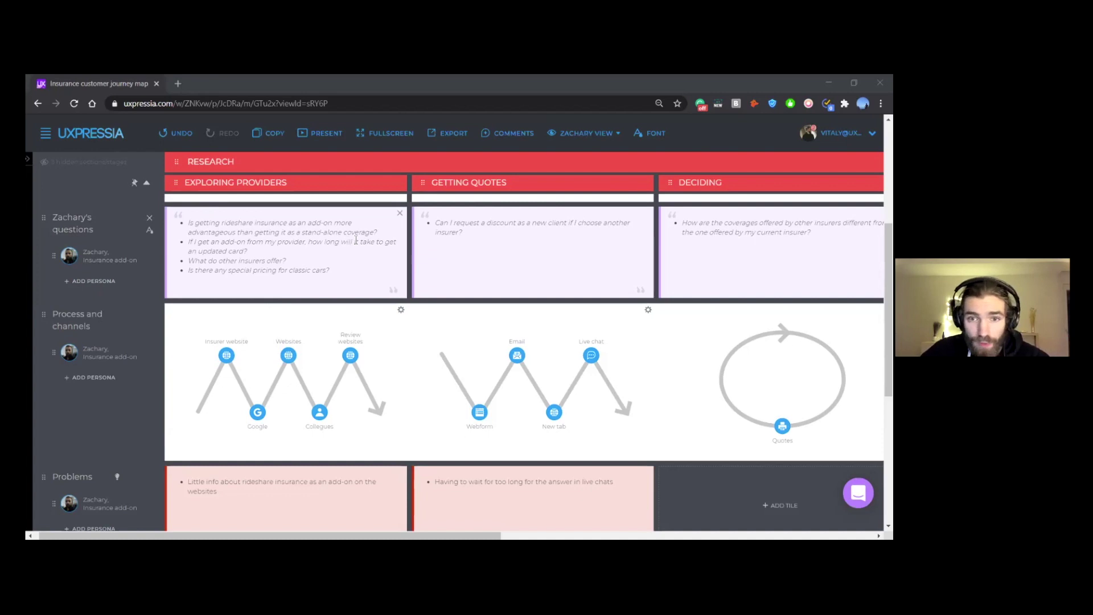
scroll(467, 266, "up", 1)
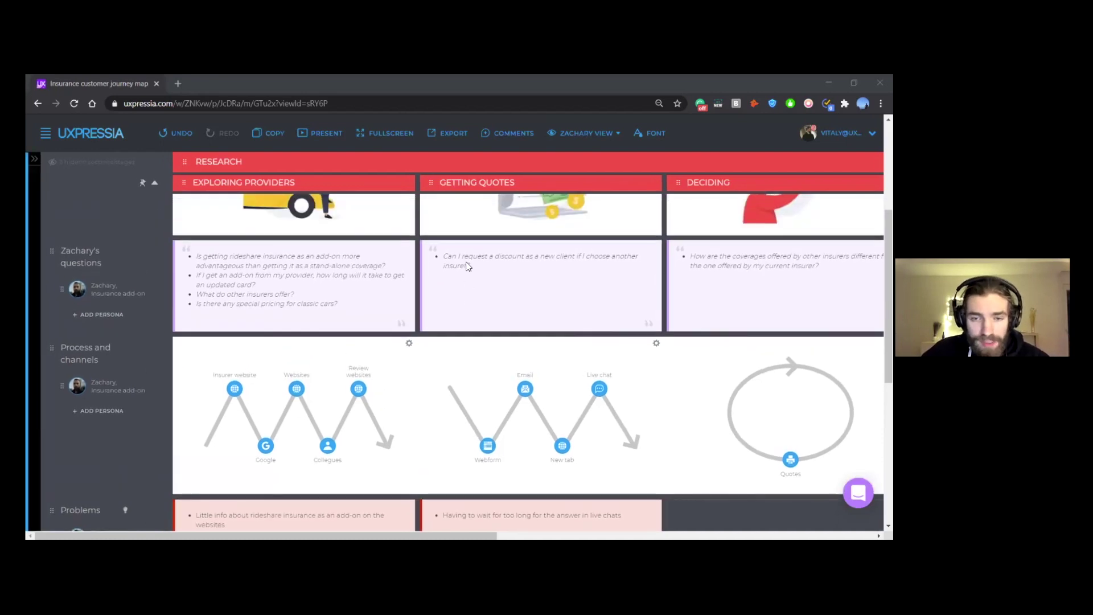
scroll(465, 268, "down", 5)
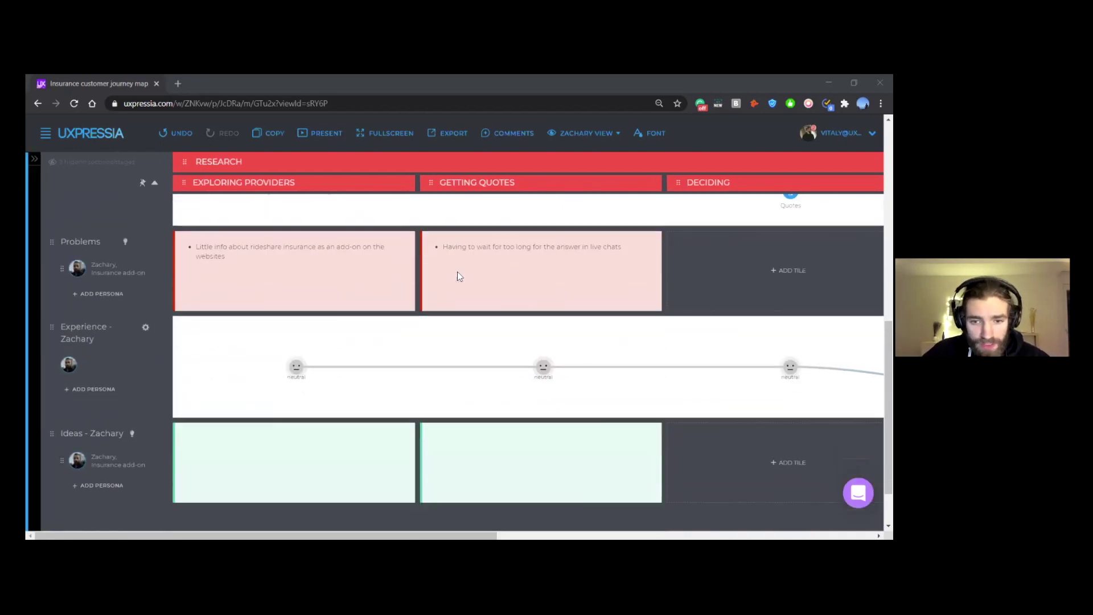
scroll(459, 276, "down", 2)
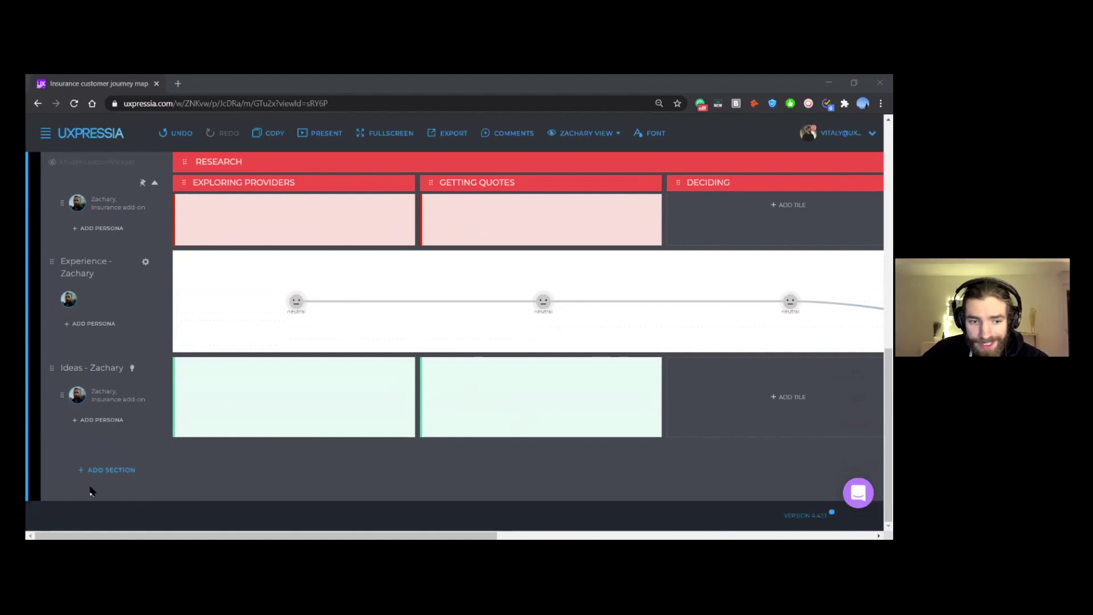
Step: Add a Funnel section from Graphs / Charts and dismiss the Connect Web Analytics prompt
left_click(106, 475)
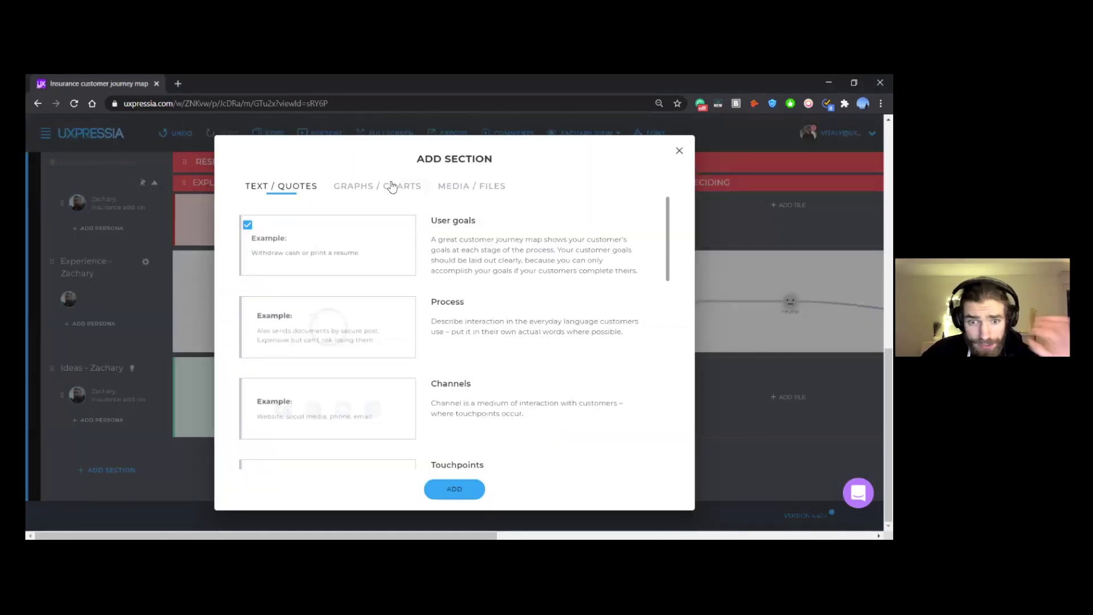
left_click(391, 186)
scroll(569, 335, "down", 5)
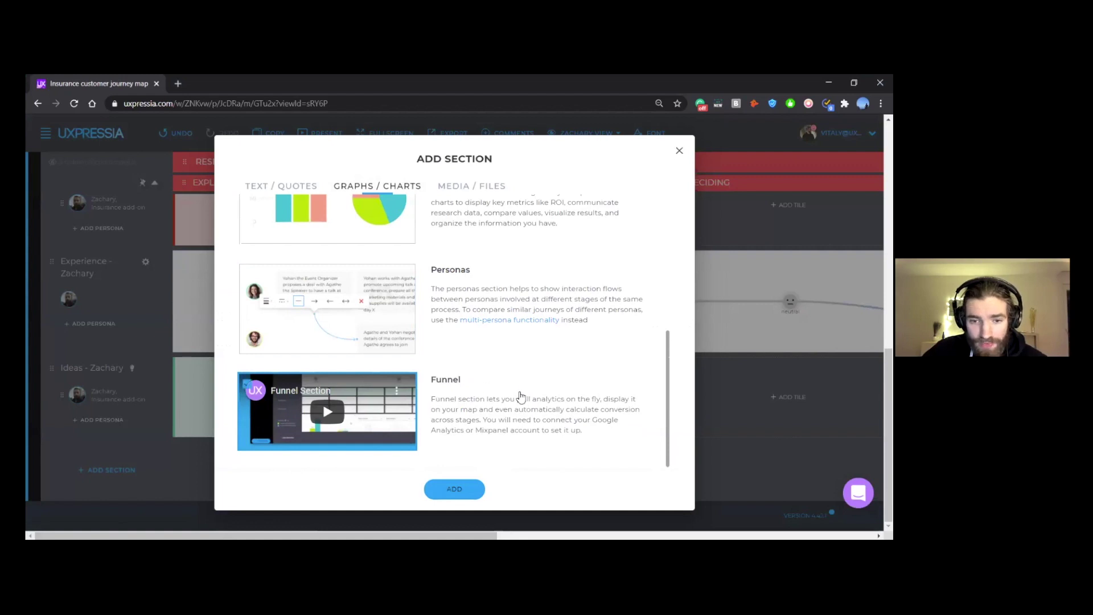
left_click(458, 489)
left_click(581, 217)
scroll(452, 429, "down", 2)
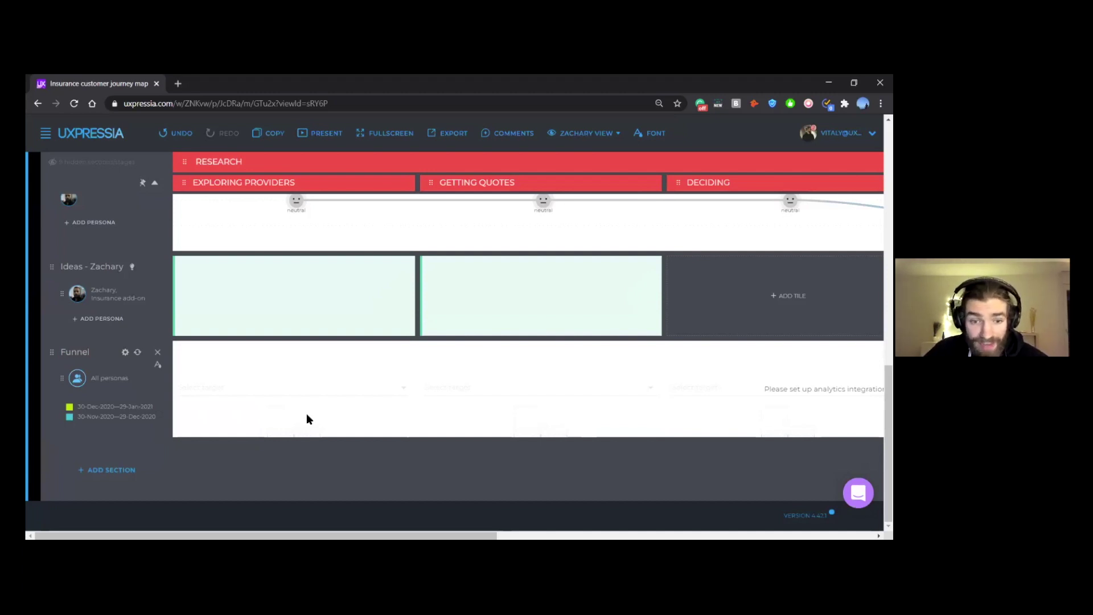
Step: Add an Embed code section from Media / Files below the Funnel section
left_click(131, 470)
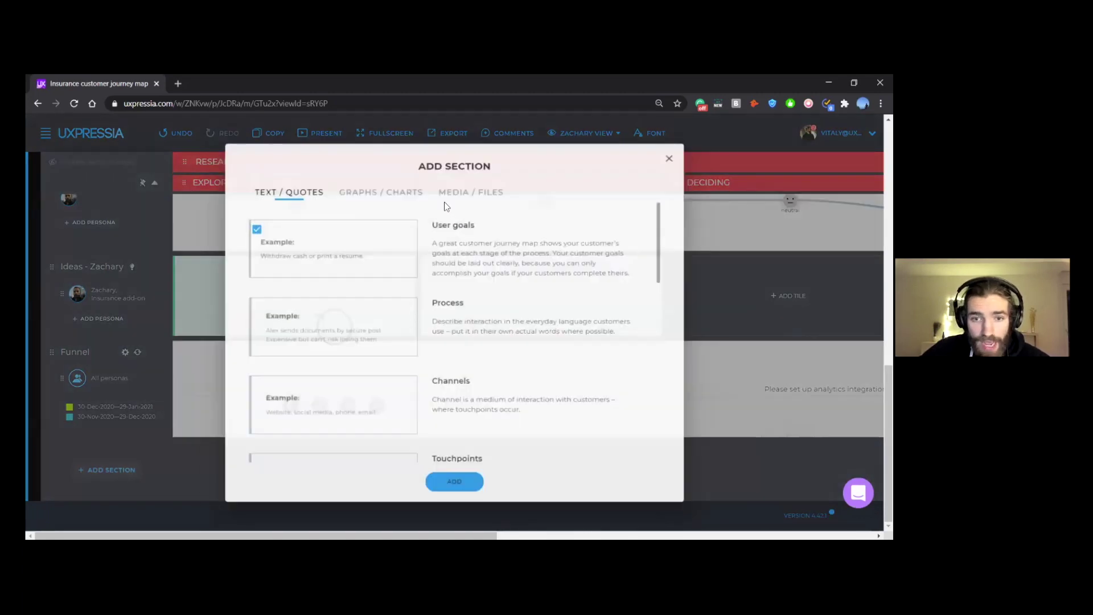
left_click(455, 186)
scroll(556, 376, "down", 2)
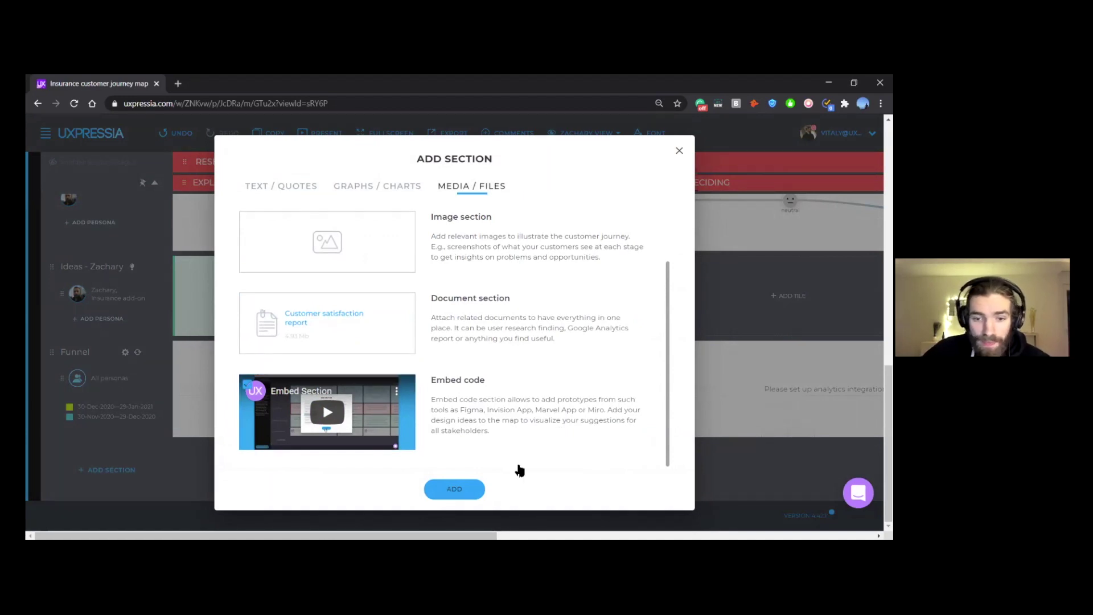
left_click(456, 490)
scroll(495, 454, "down", 2)
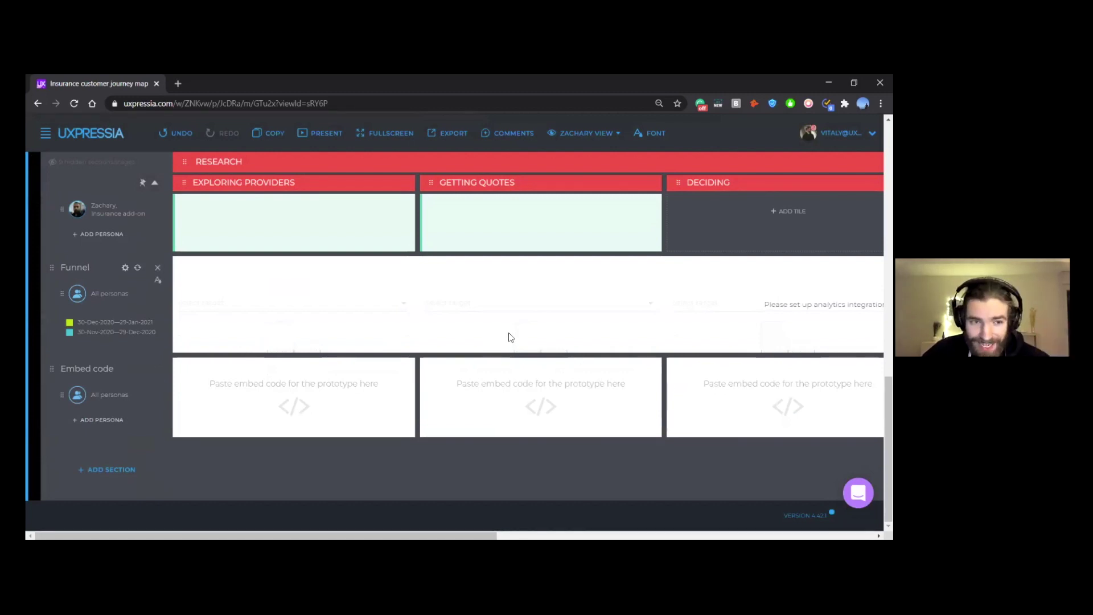
middle_click(112, 134)
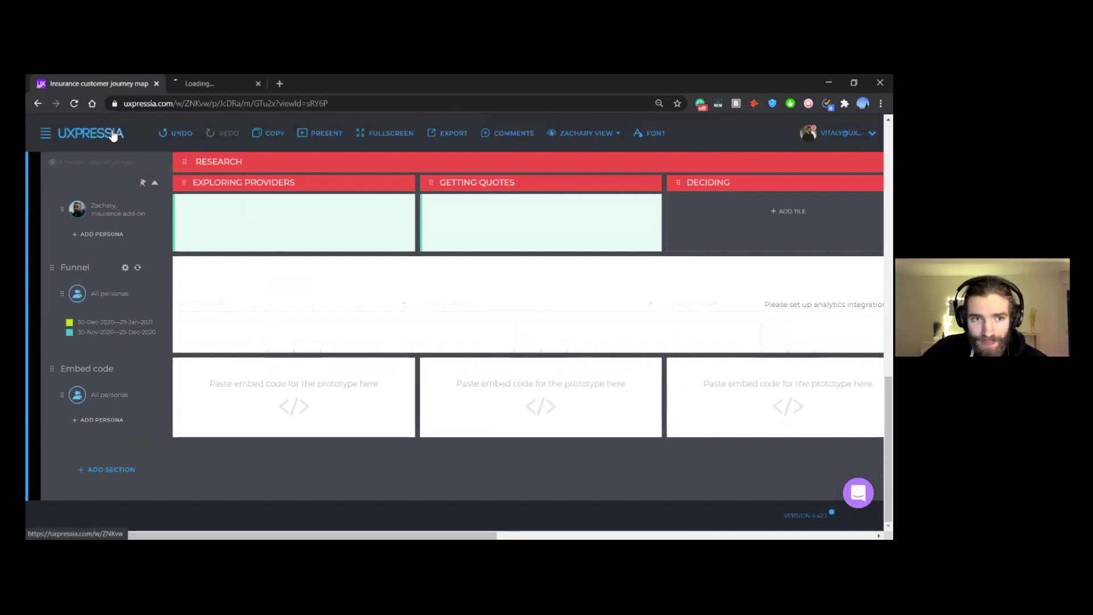
left_click(234, 83)
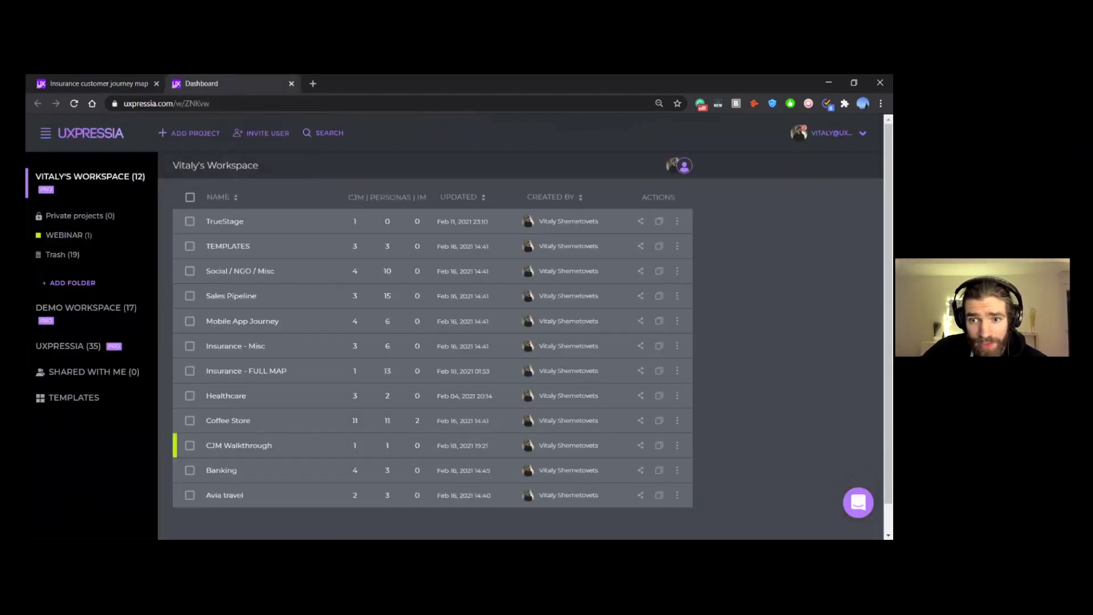
scroll(456, 330, "down", 1)
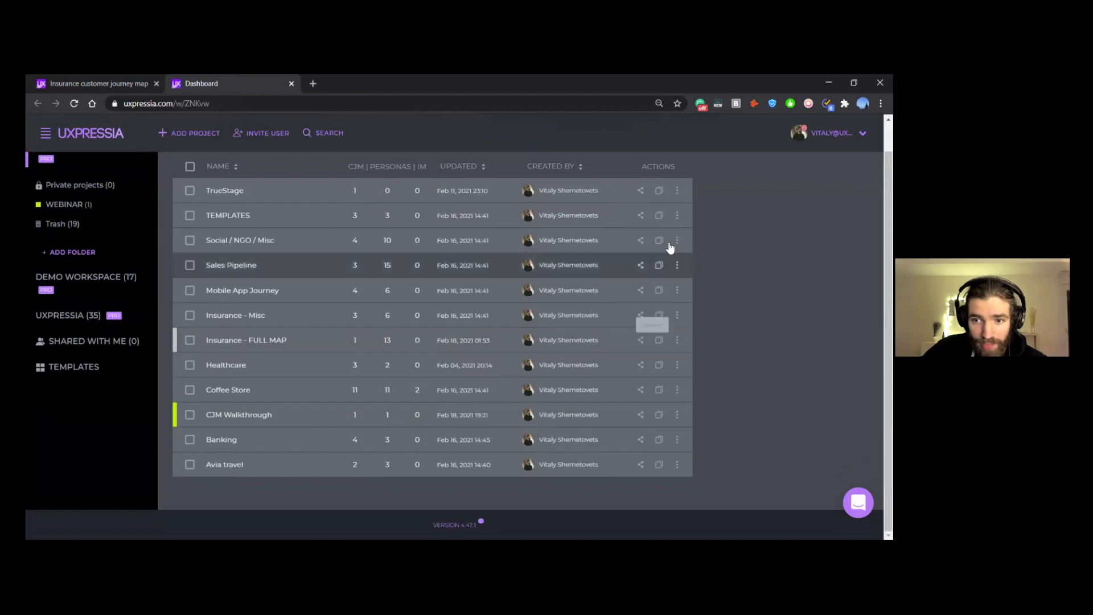
left_click(641, 340)
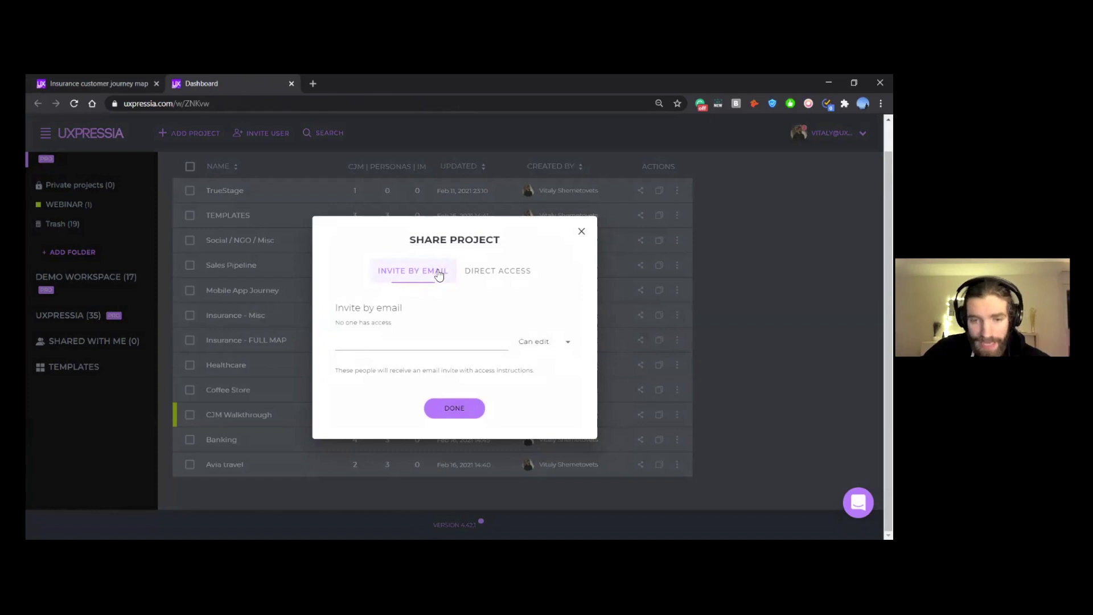
left_click(489, 275)
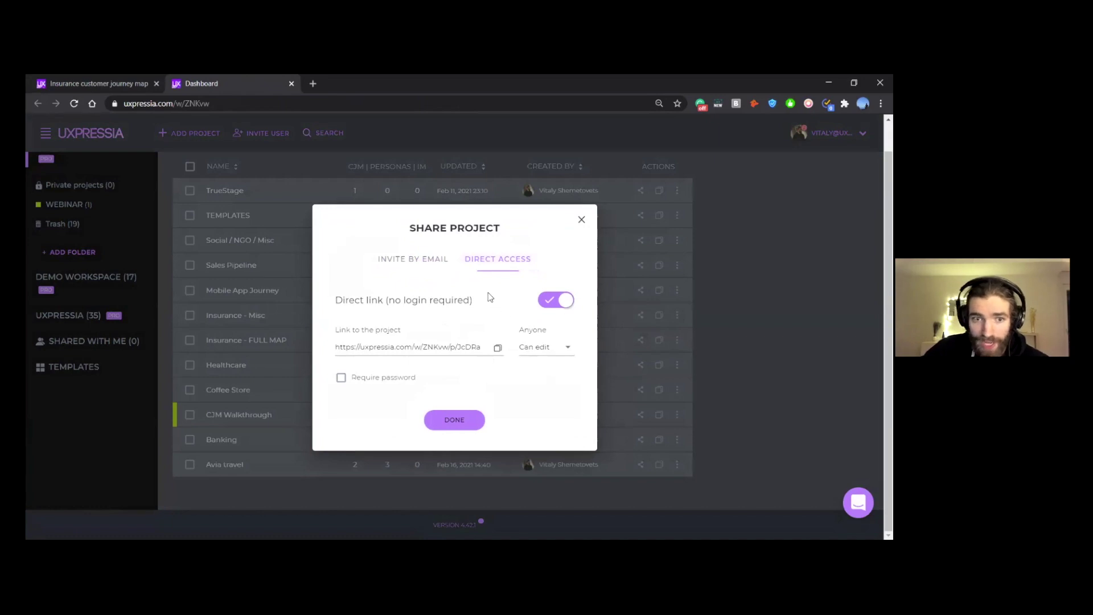
left_click(581, 220)
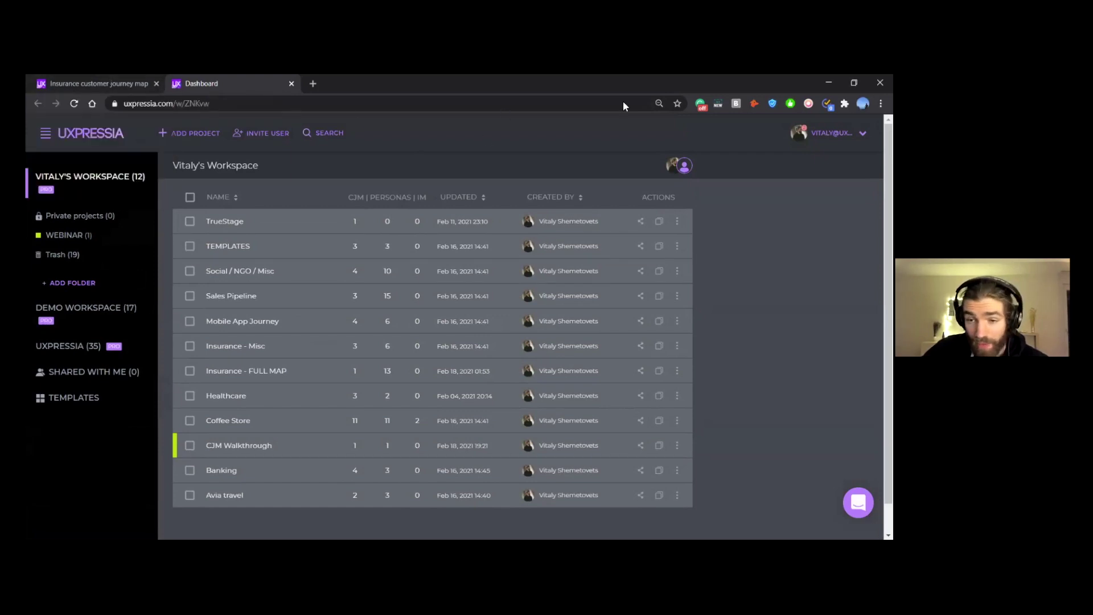
left_click(94, 83)
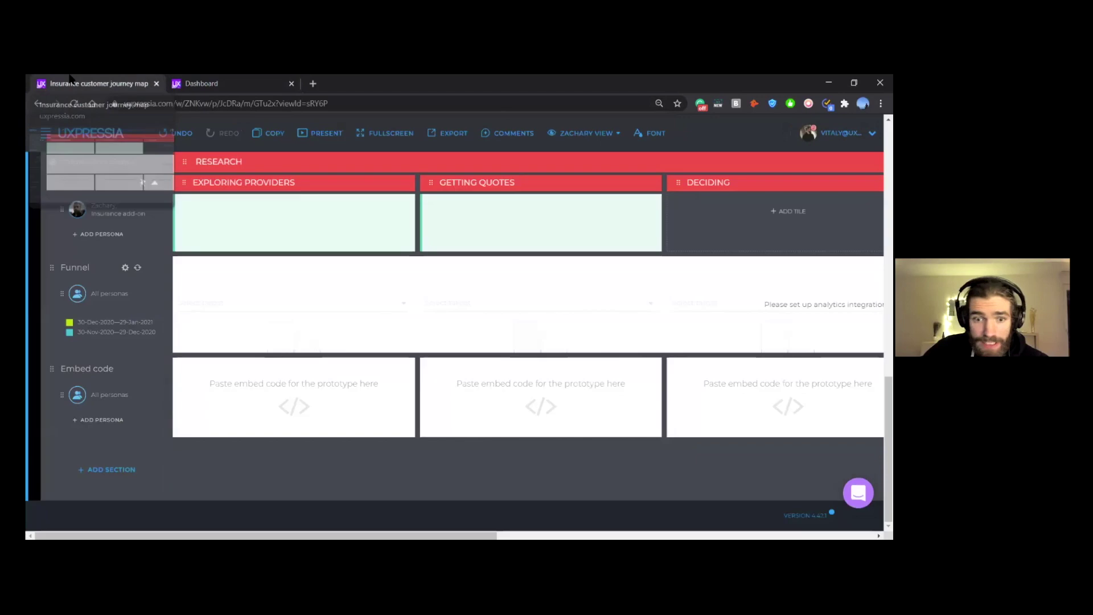
Step: Post a comment on the Funnel cell mentioning a teammate: 'can help us with web analytics data?'
left_click(514, 134)
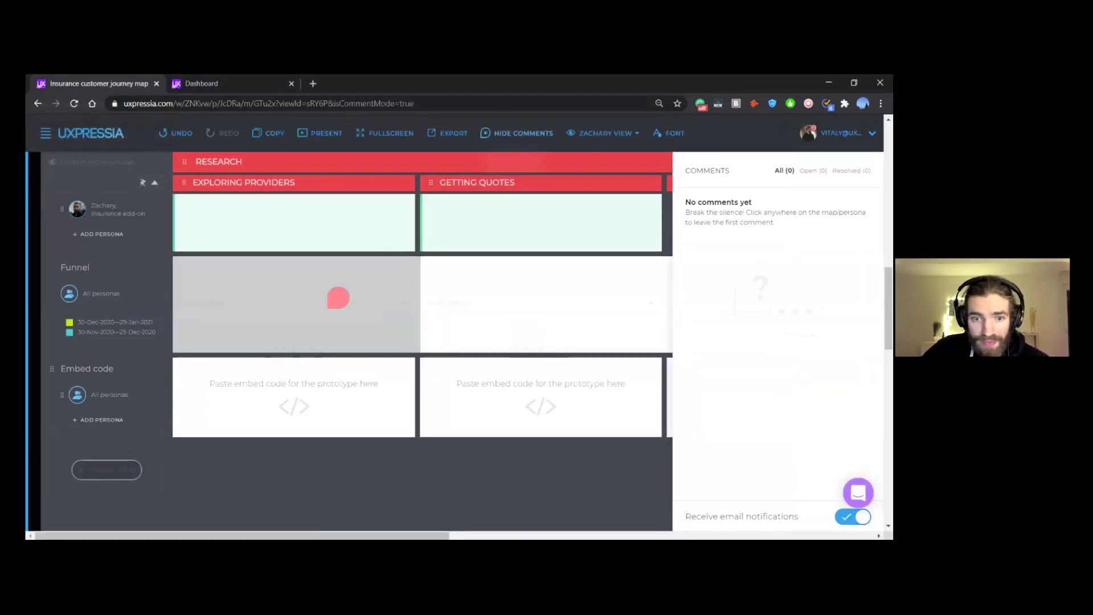
left_click(346, 291)
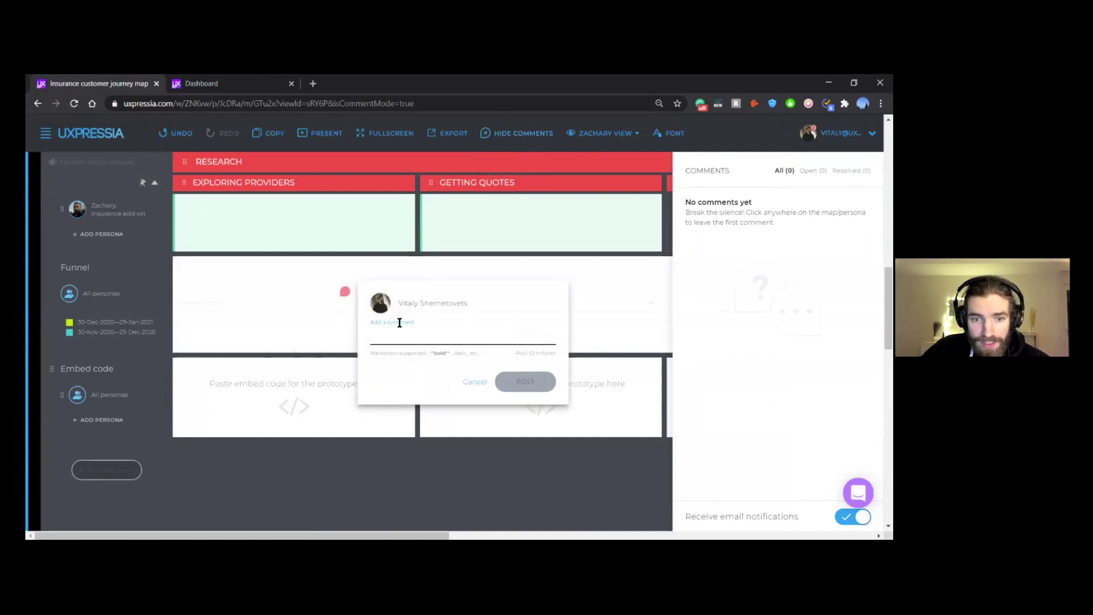
type("@")
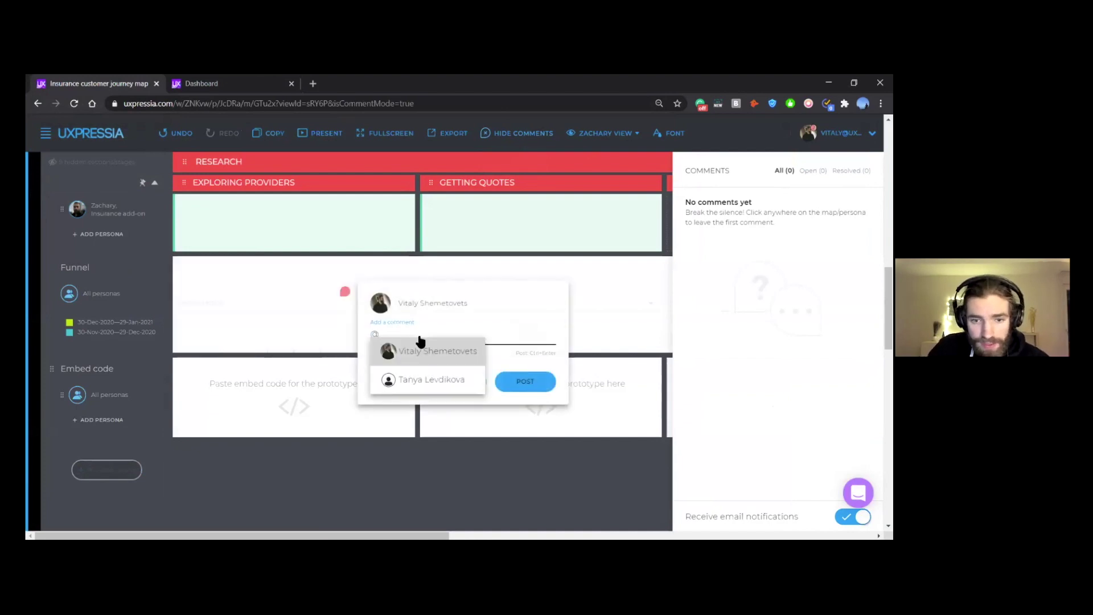
key("Down")
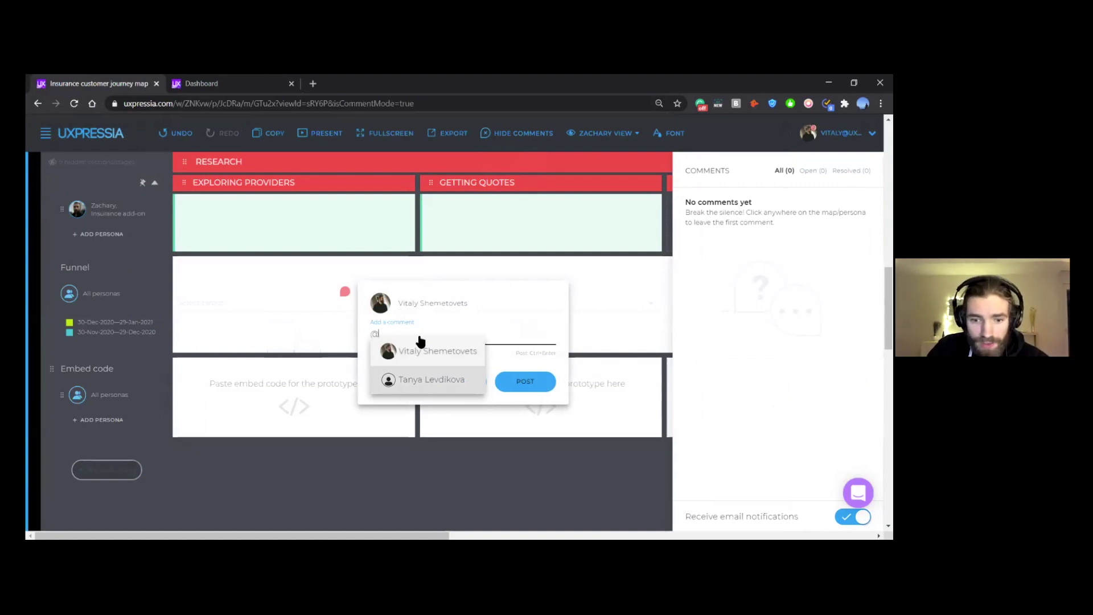
key("Return")
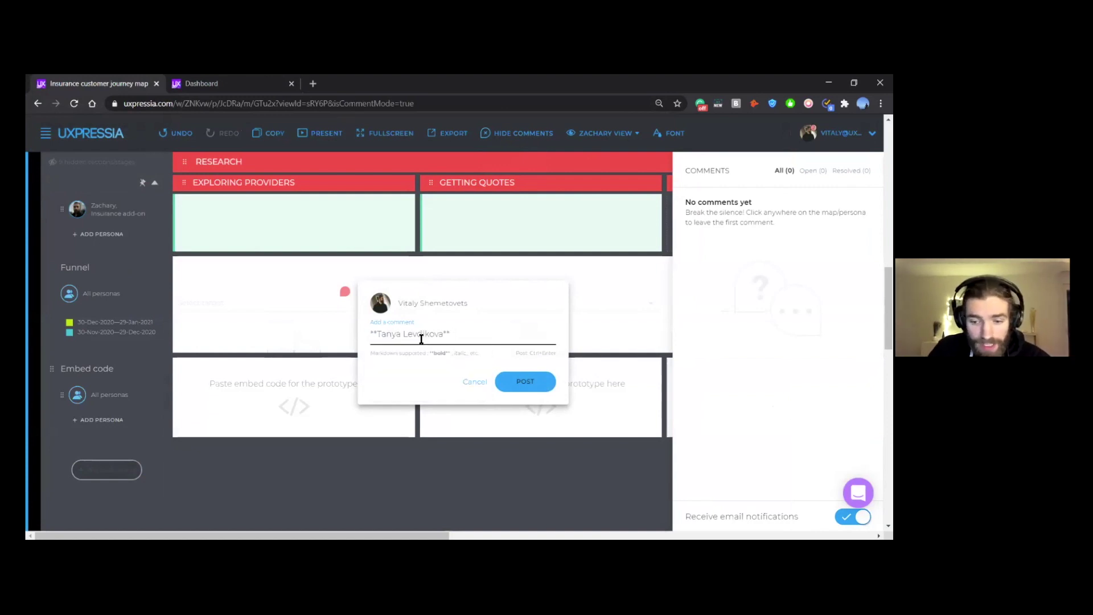
type("can")
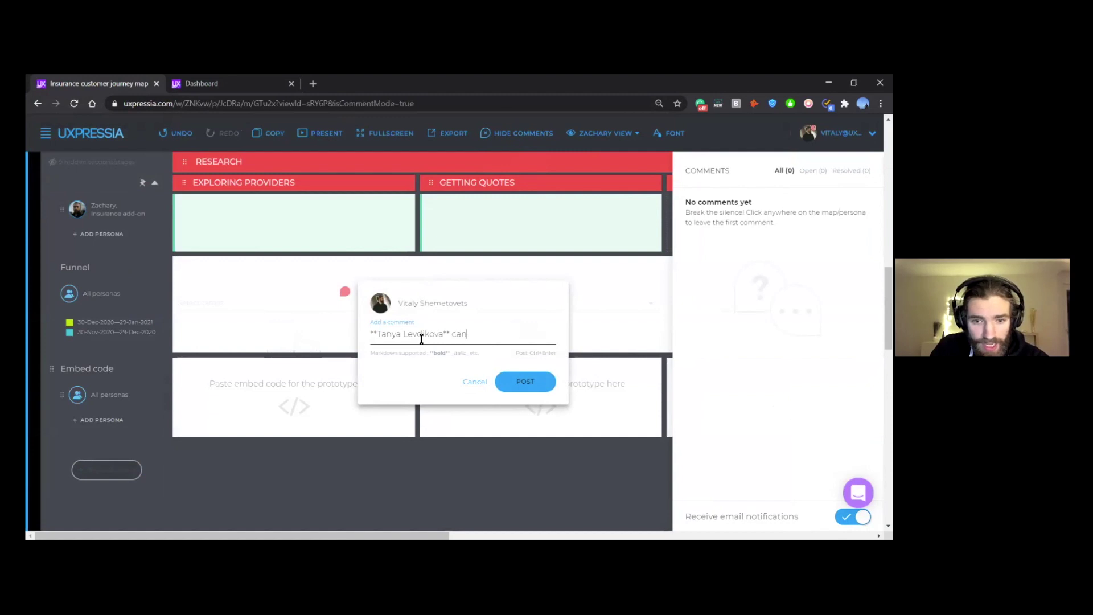
type(" hel")
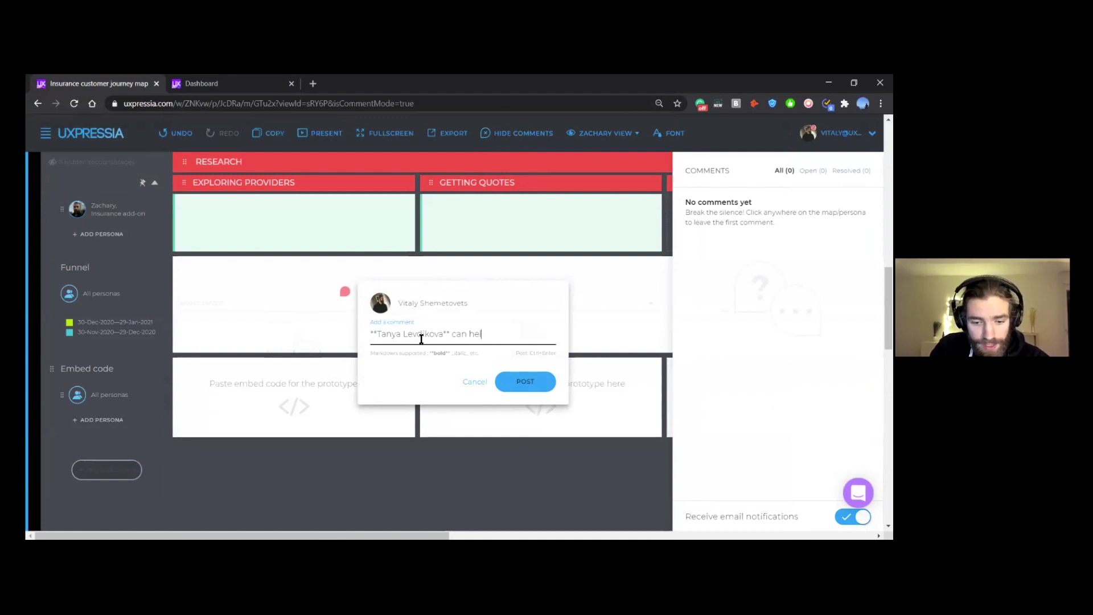
type("p us with ")
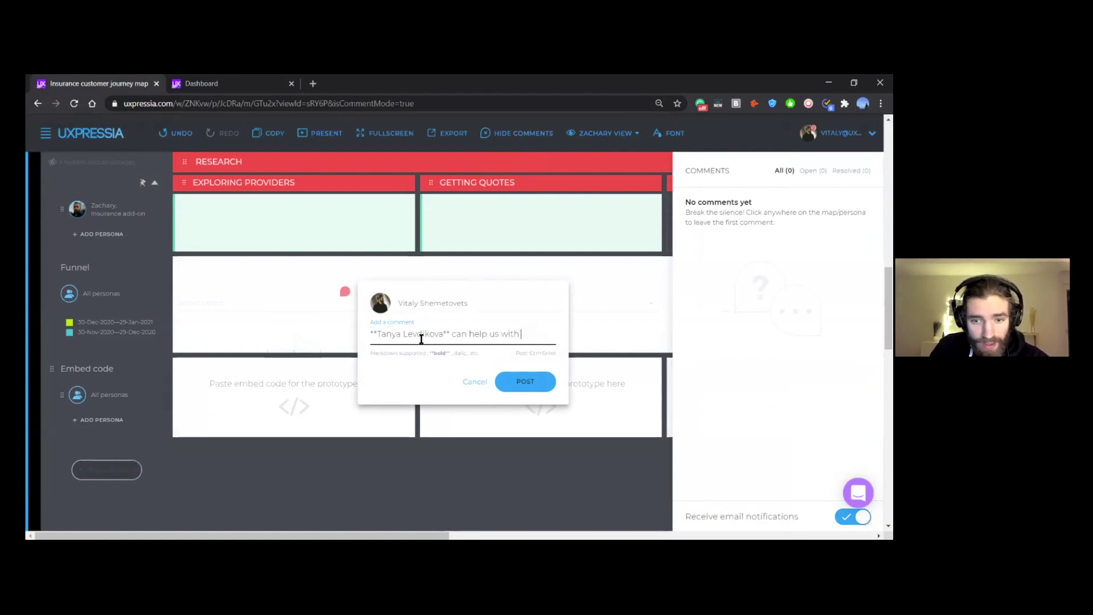
type("web a")
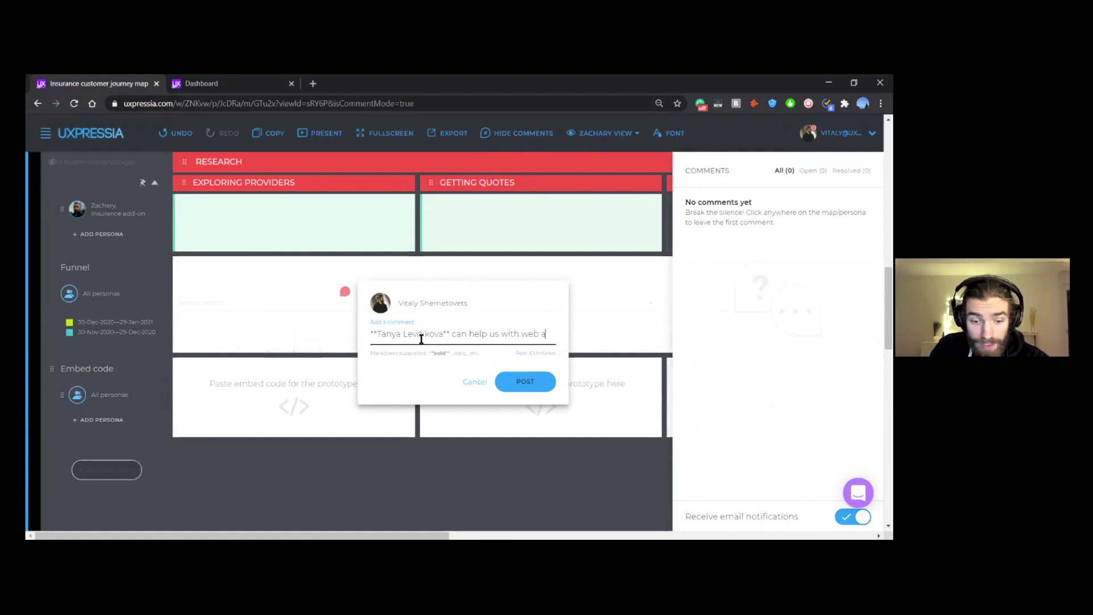
type("nalytics data?")
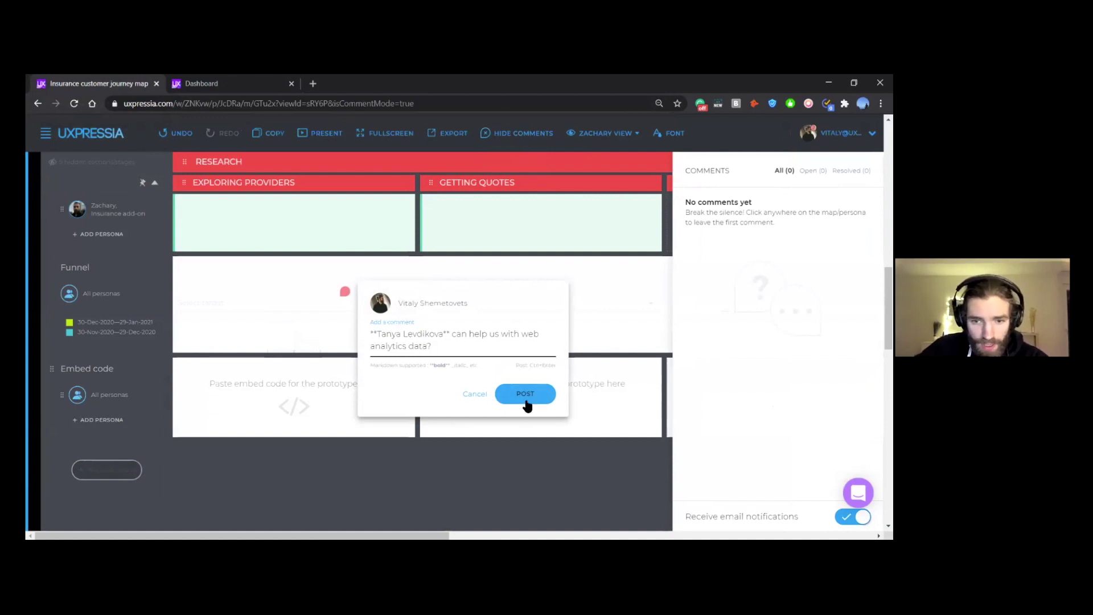
left_click(525, 394)
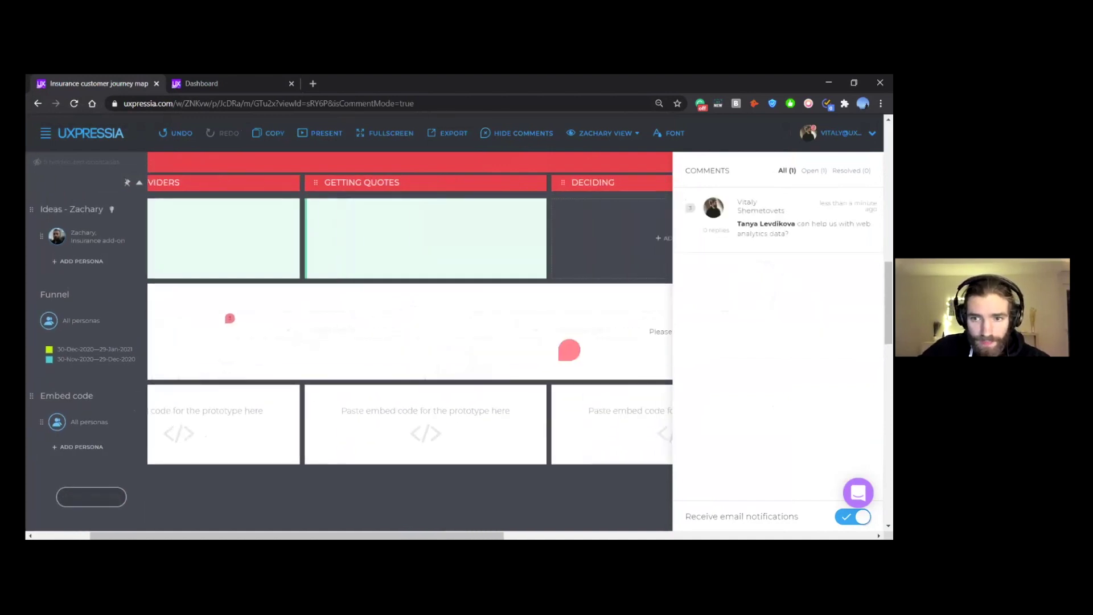
Step: Post a comment 'NPS data is needed' mentioning a teammate on the Purchase embed tile, then hide comments
scroll(559, 359, "right", 8)
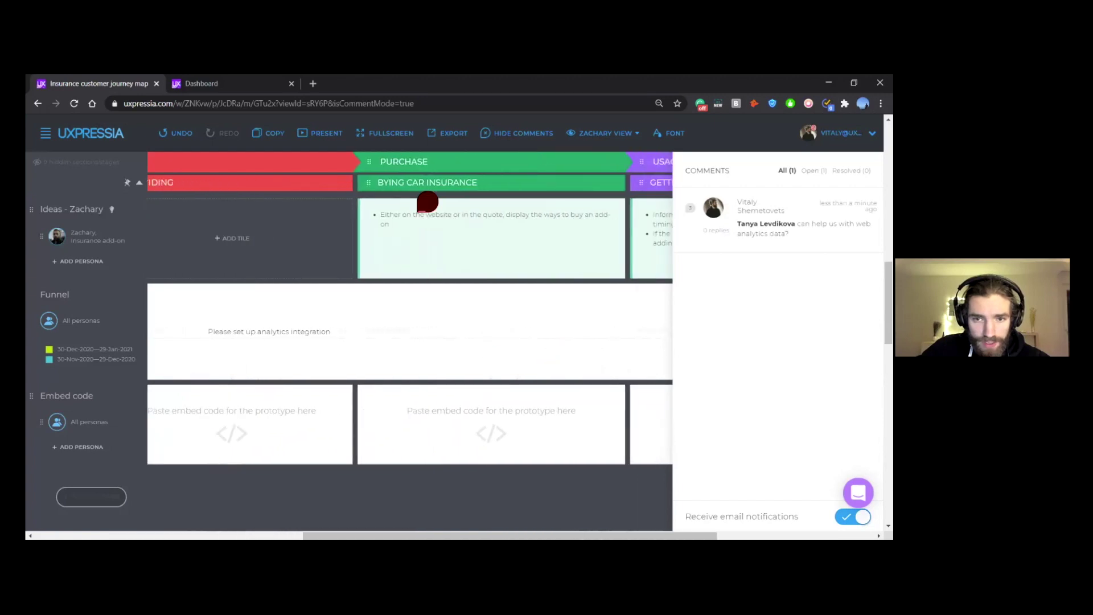
scroll(488, 332, "down", 1)
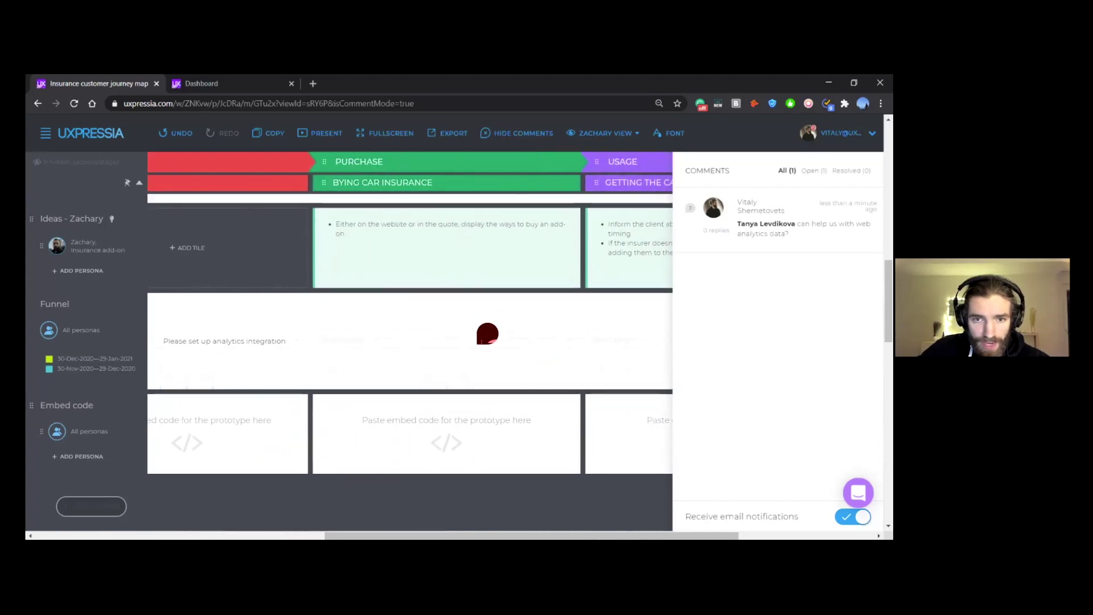
left_click(472, 393)
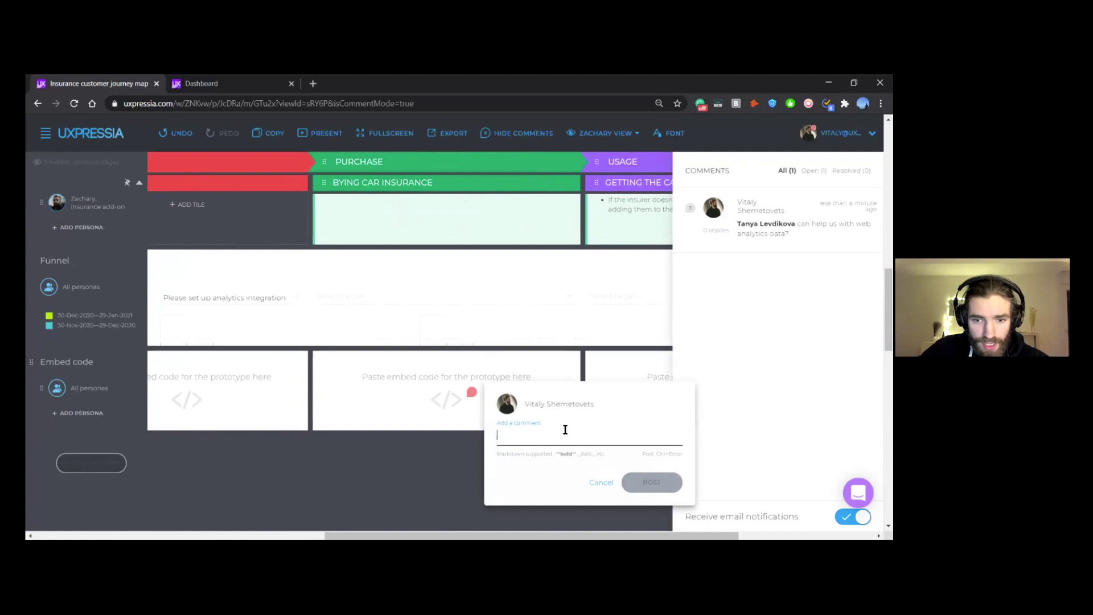
type("@")
left_click(563, 441)
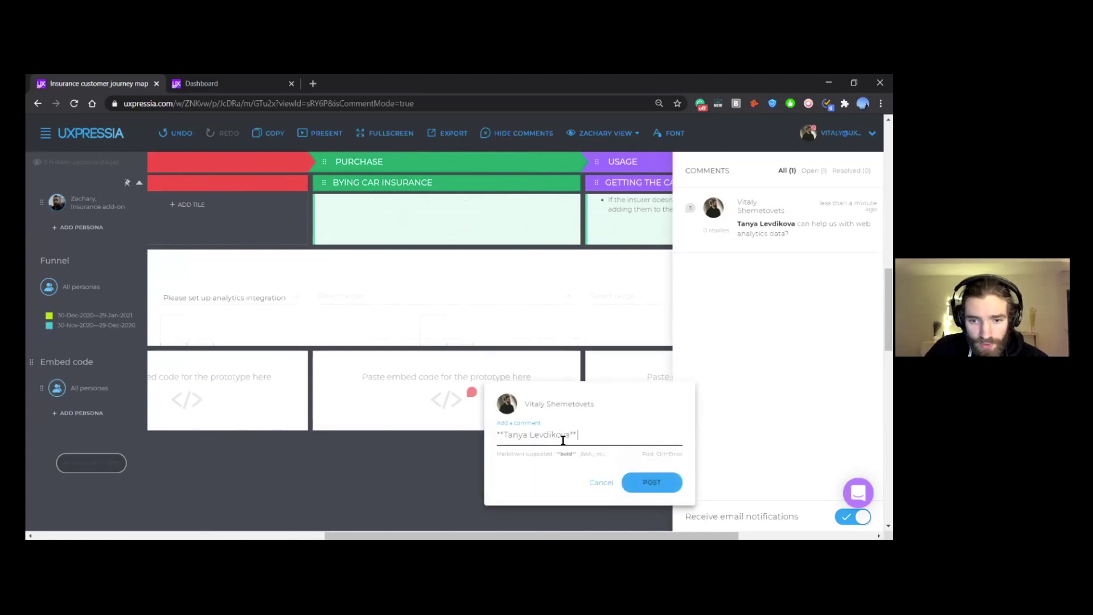
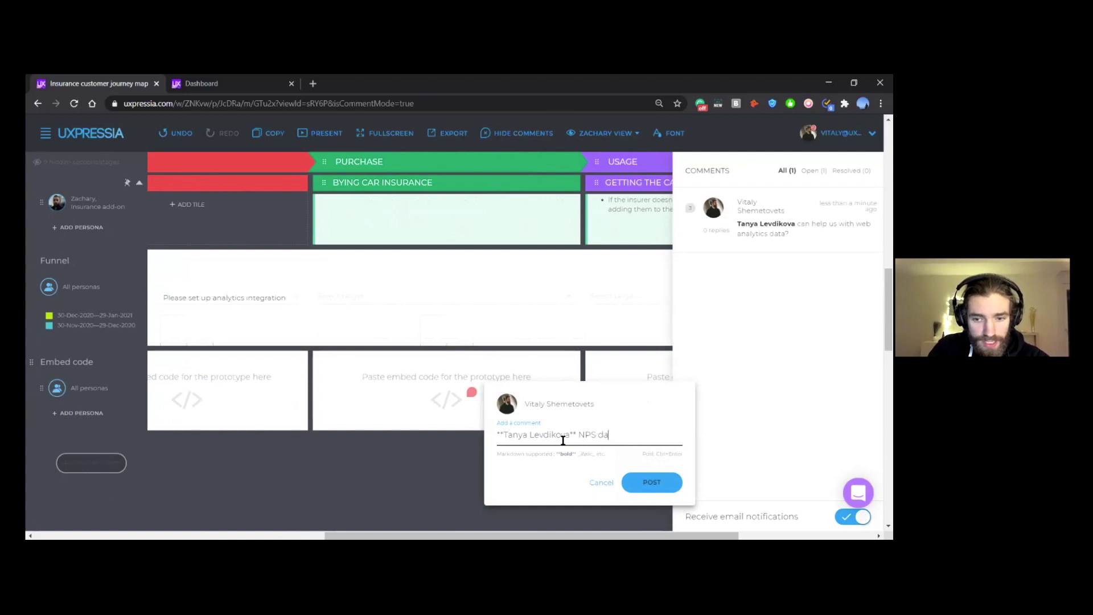
type("ta is needed")
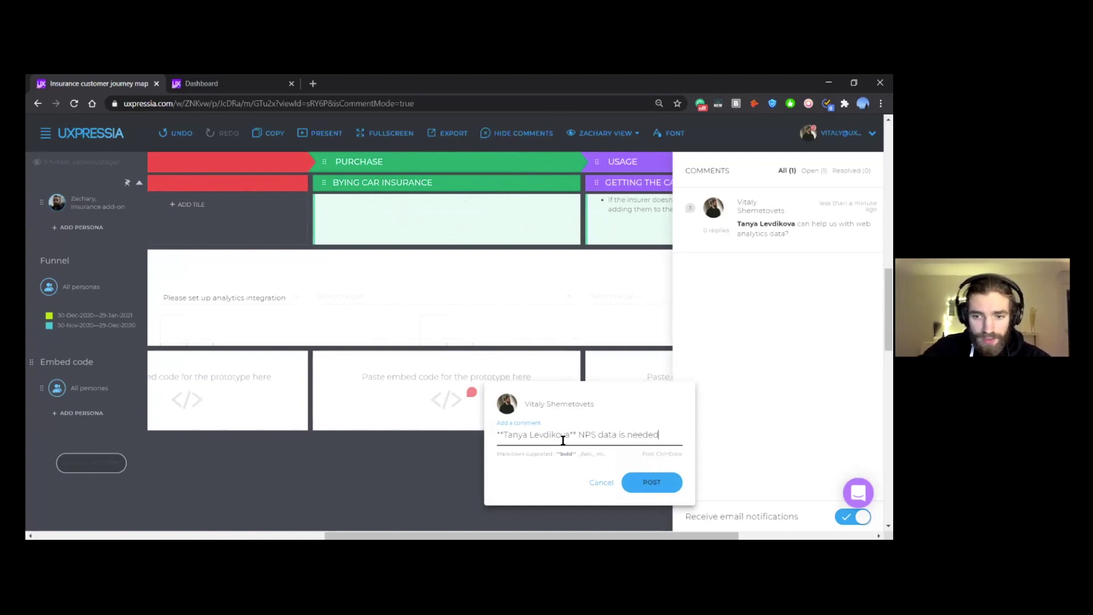
left_click(671, 482)
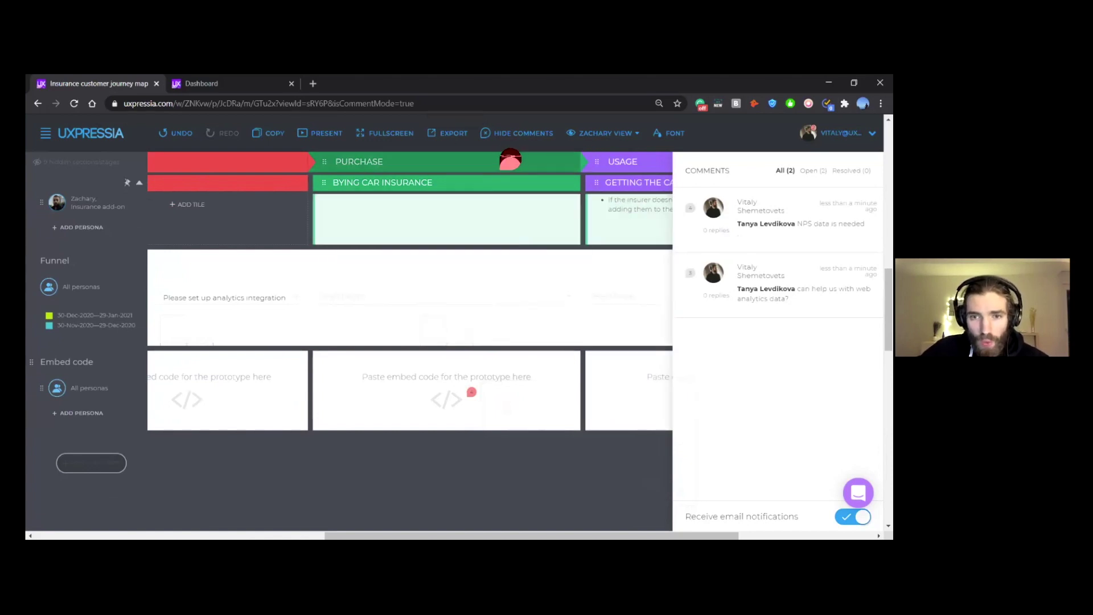
left_click(497, 137)
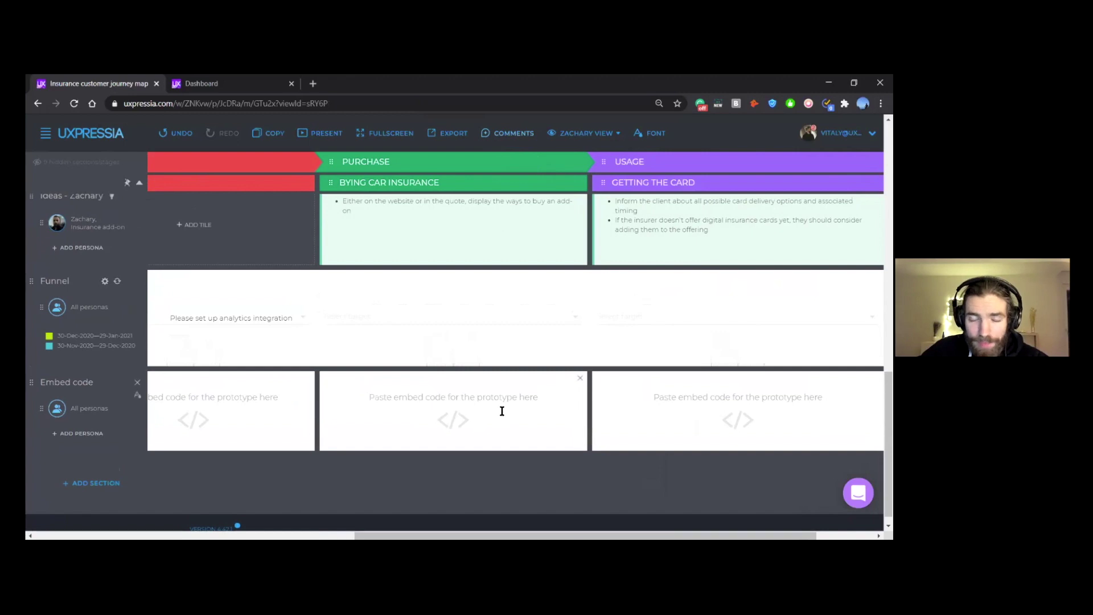
Step: Move the Experience - Zachary row above the Problems row
scroll(462, 370, "up", 1)
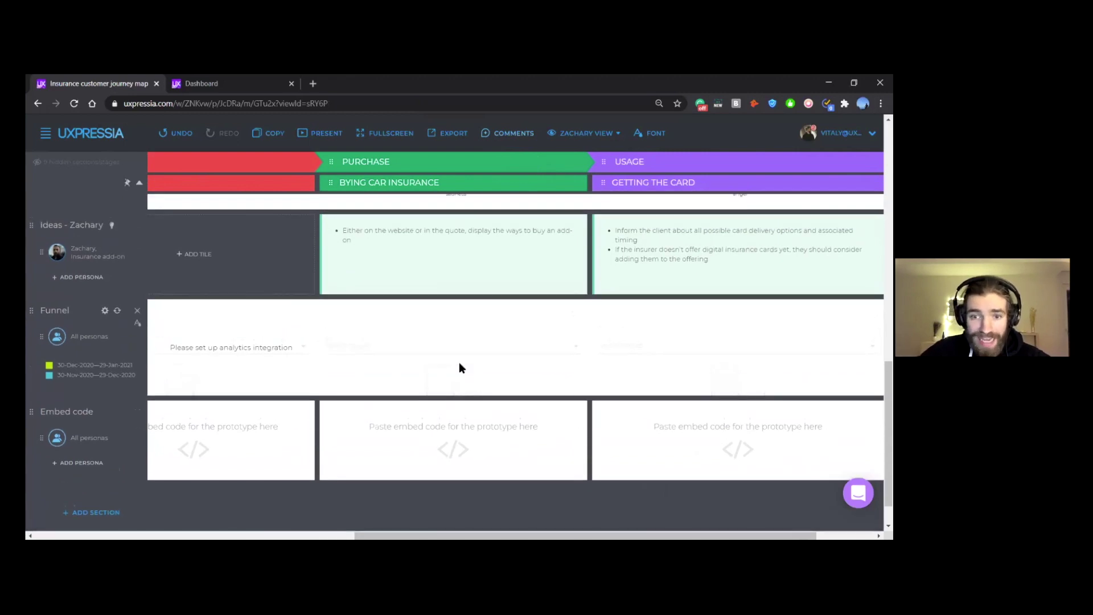
scroll(458, 362, "up", 3)
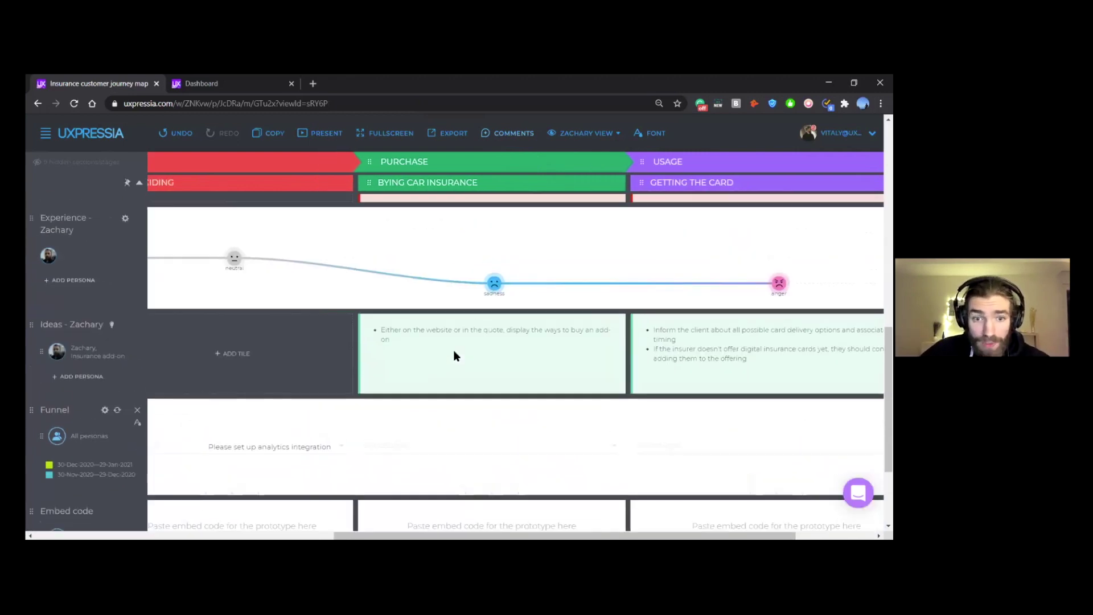
scroll(456, 368, "left", 4)
scroll(454, 372, "up", 1)
scroll(454, 371, "left", 5)
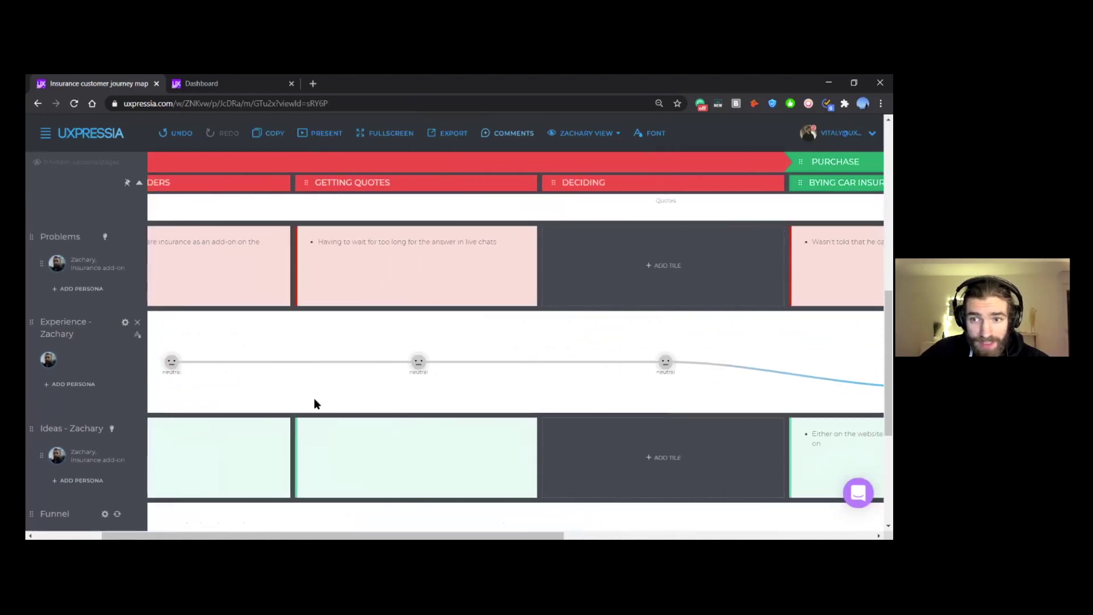
scroll(669, 354, "right", 1)
scroll(668, 350, "left", 3)
scroll(666, 348, "down", 5)
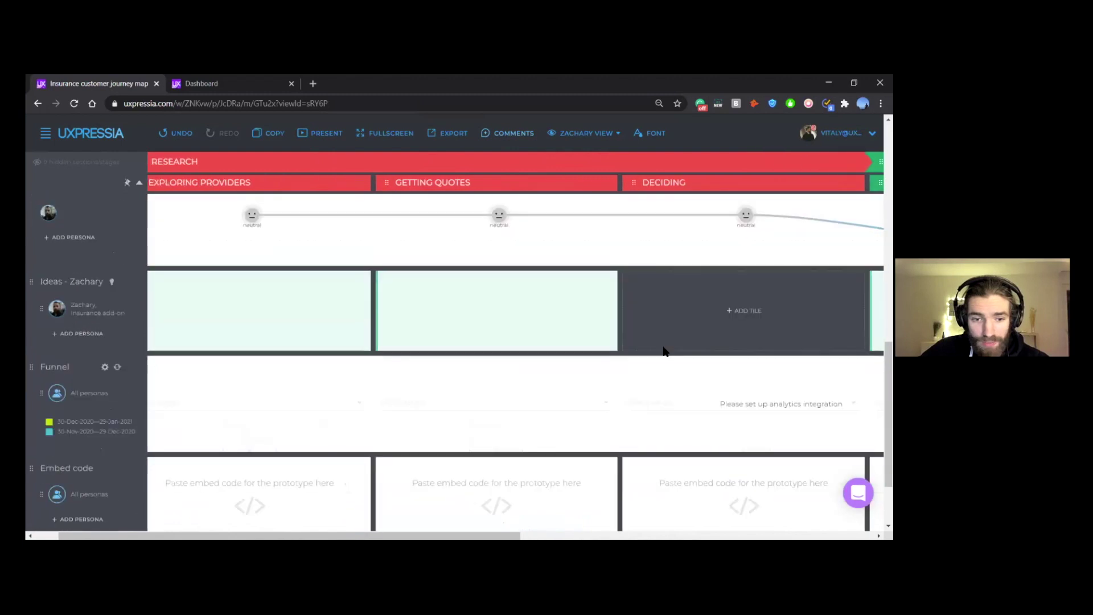
scroll(199, 334, "left", 2)
scroll(198, 334, "right", 6)
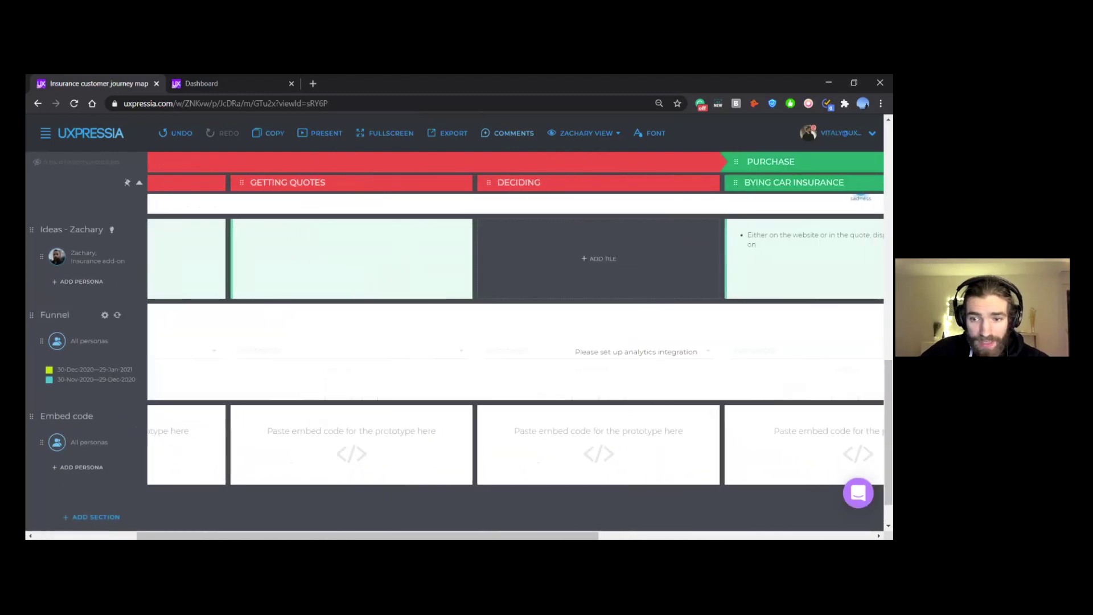
scroll(186, 464, "up", 1)
scroll(699, 320, "up", 3)
scroll(699, 320, "right", 1)
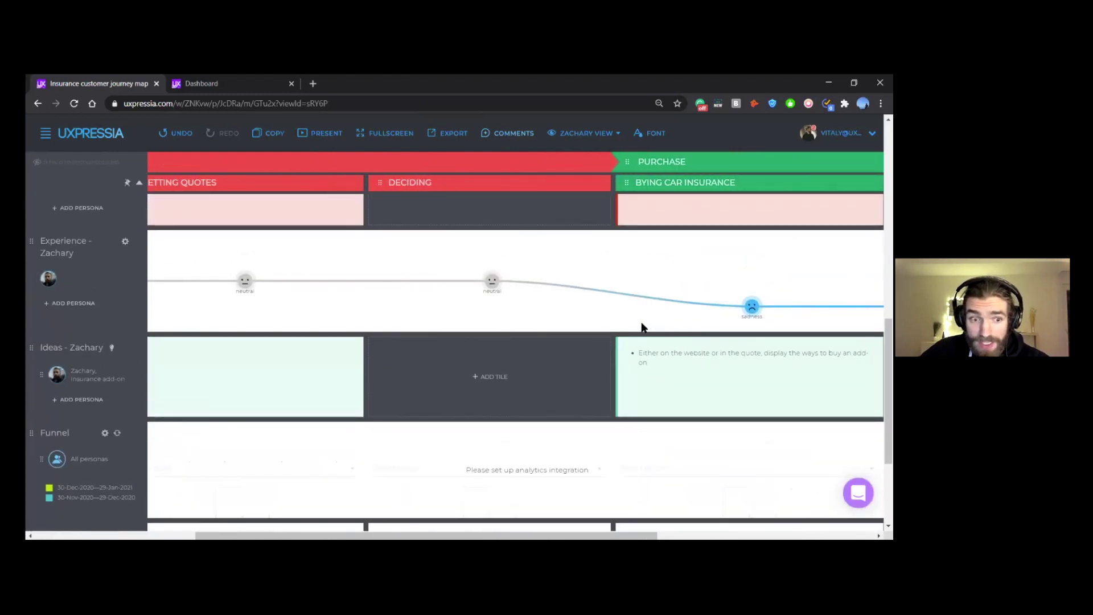
scroll(640, 325, "up", 1)
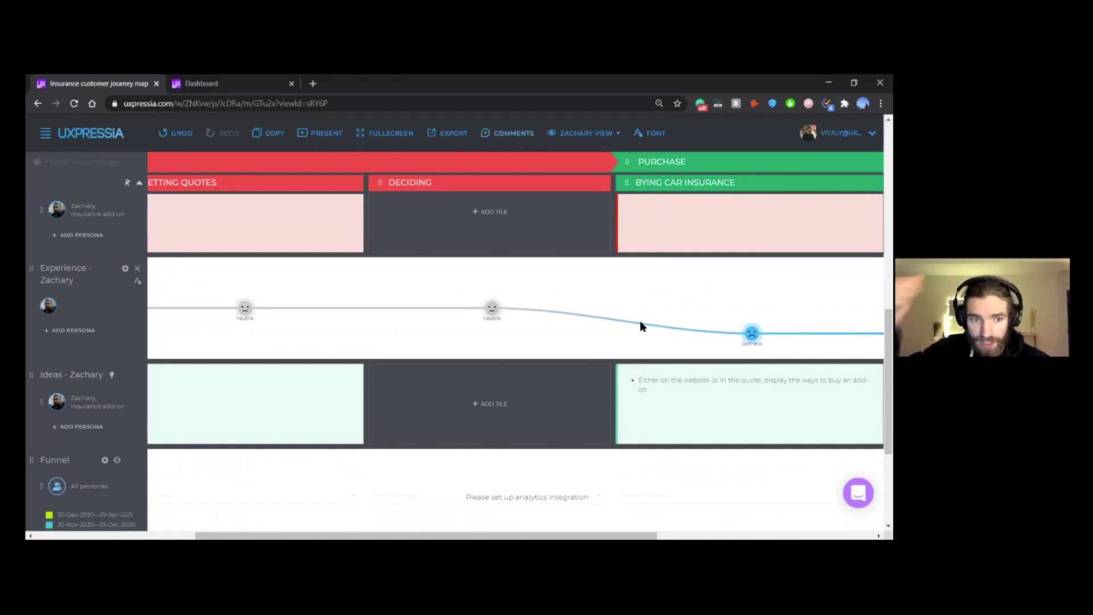
scroll(573, 285, "up", 3)
scroll(589, 284, "left", 7)
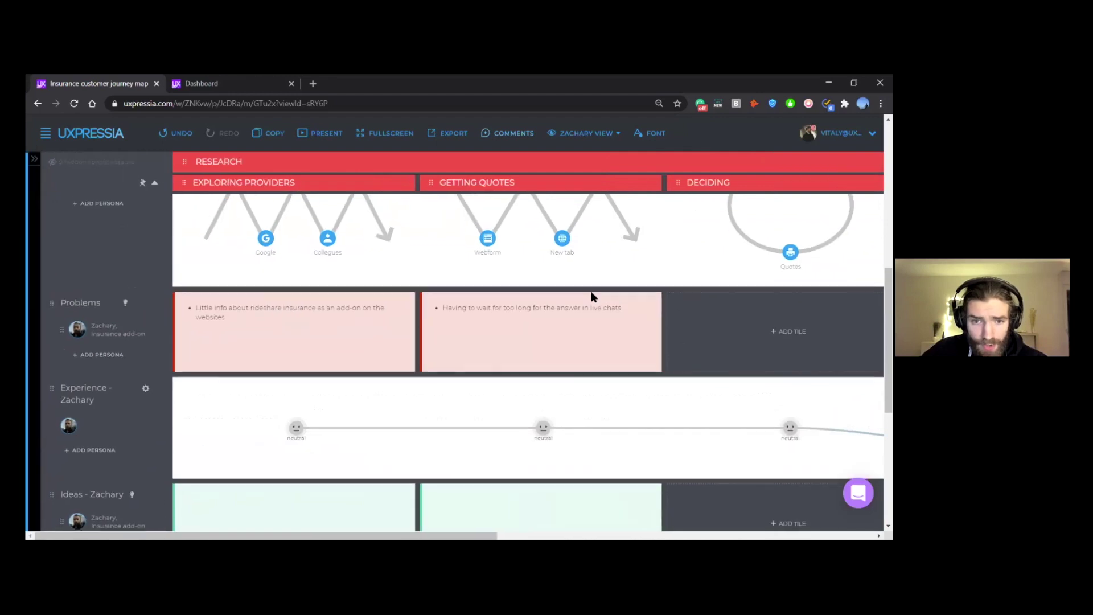
scroll(592, 296, "down", 1)
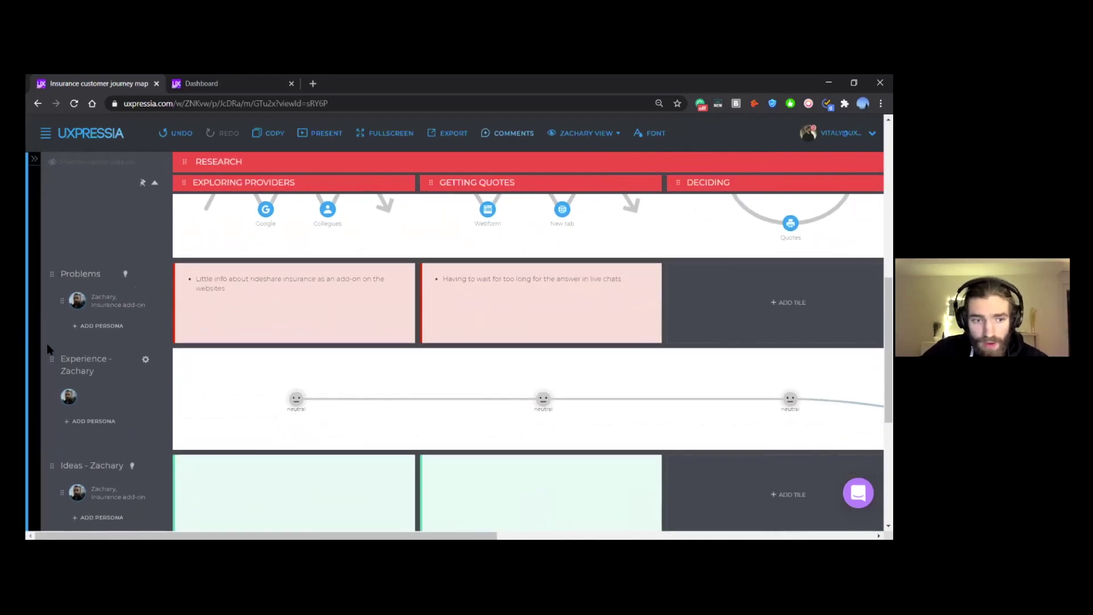
left_click_drag(51, 358, 62, 302)
Step: Restore the page zoom to 100% and open the Experience - Zachary row settings
scroll(205, 319, "up", 2)
scroll(209, 331, "down", 1)
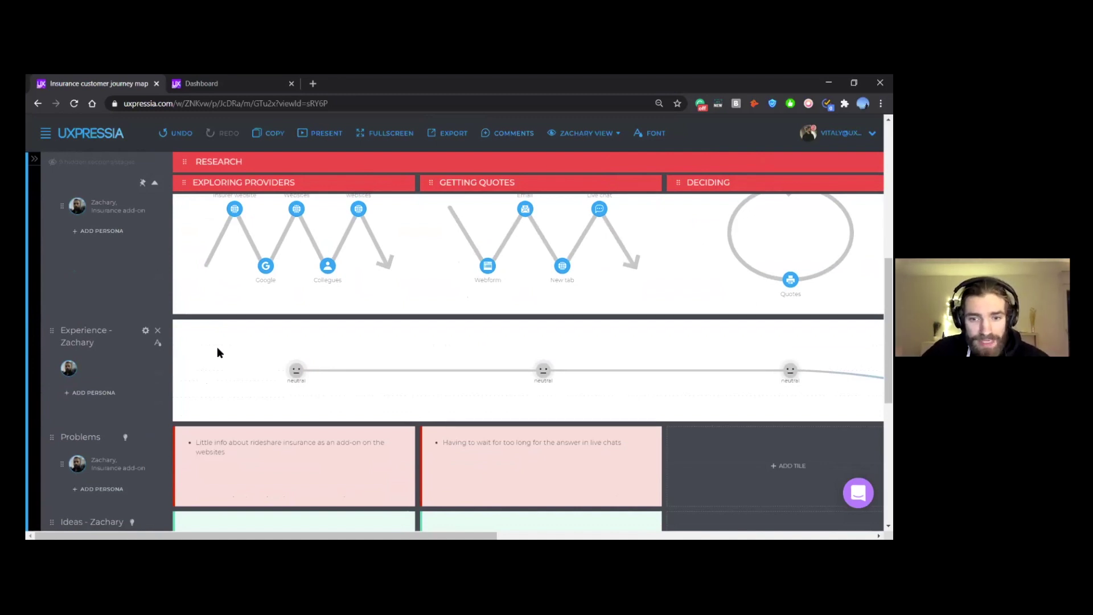
scroll(217, 352, "right", 5)
scroll(217, 352, "right", 2)
scroll(217, 353, "down", 1)
scroll(216, 352, "right", 2)
scroll(217, 348, "right", 4)
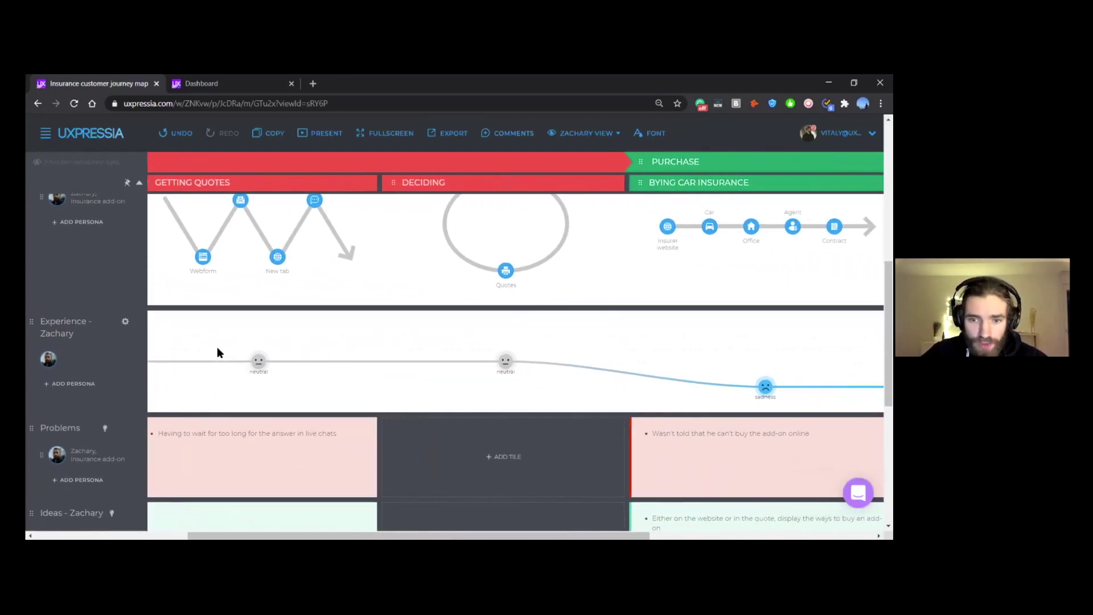
scroll(217, 352, "right", 5)
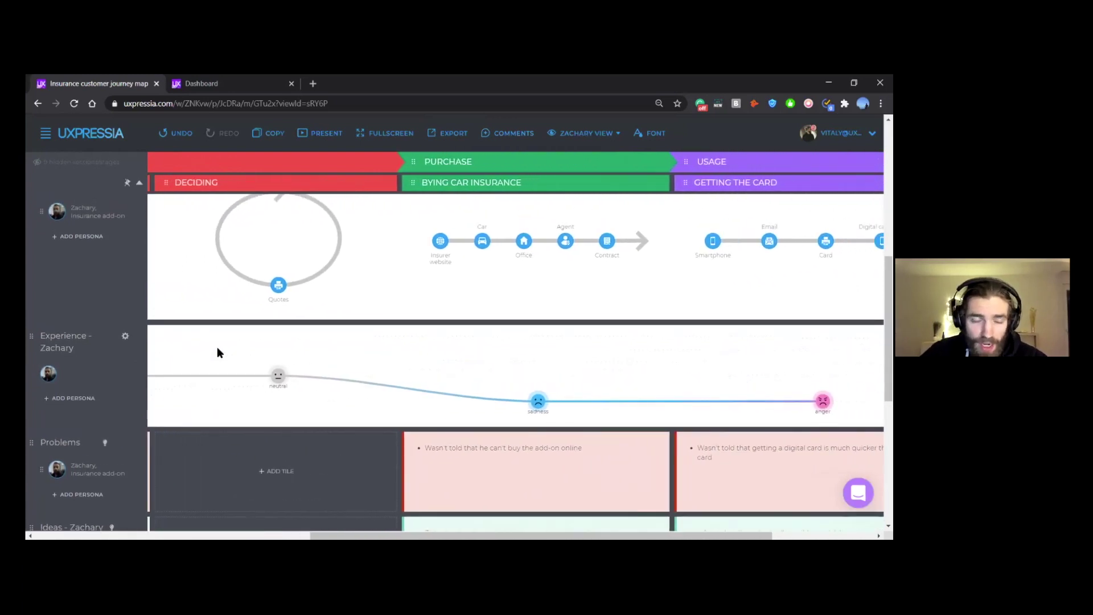
scroll(217, 352, "left", 8)
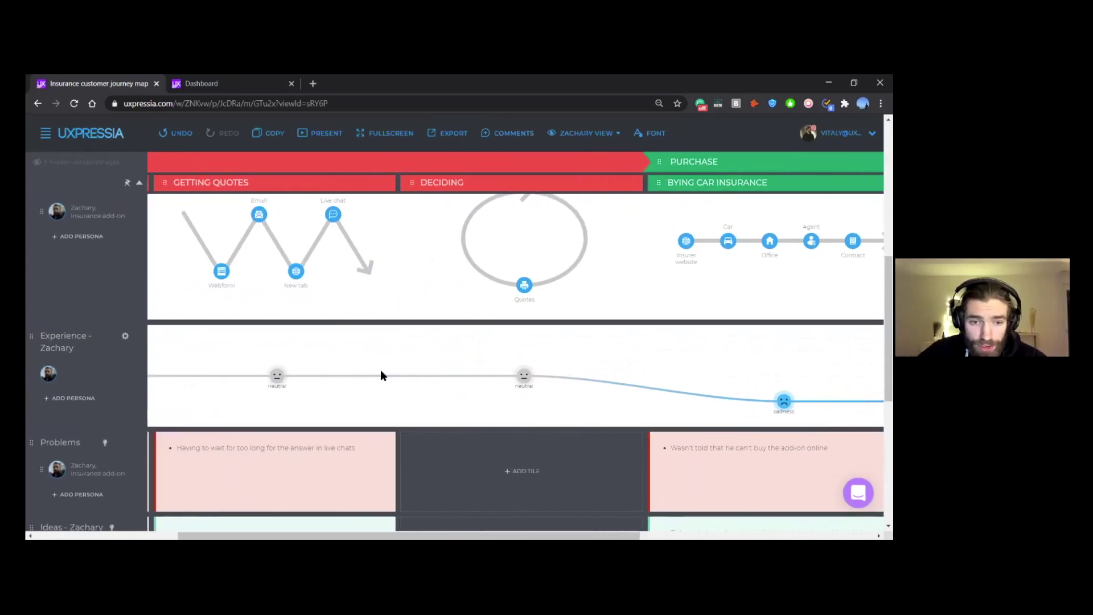
scroll(380, 374, "left", 8)
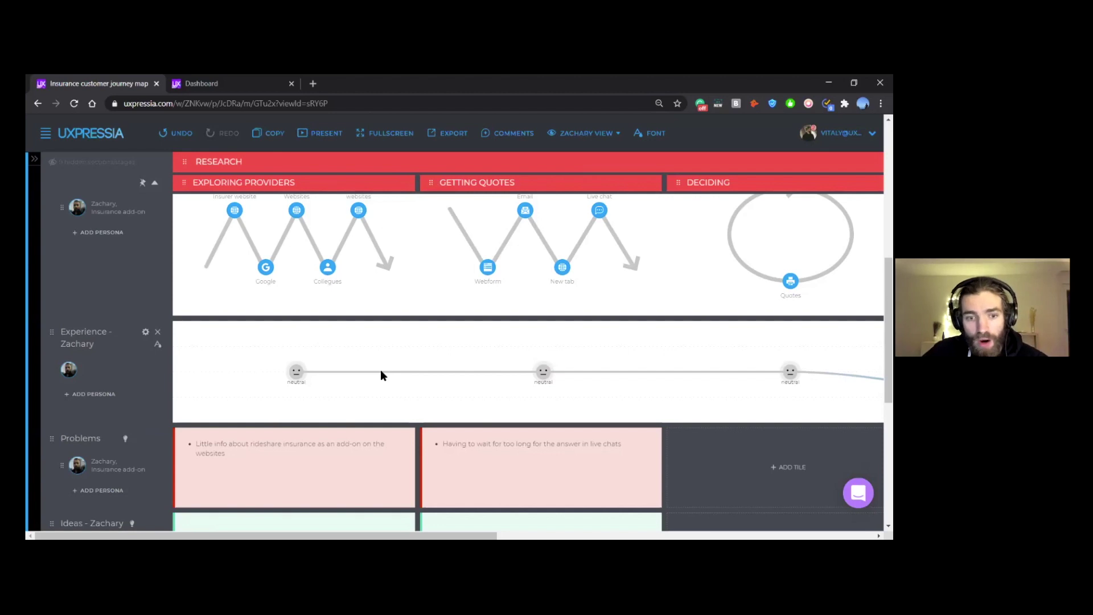
key("ctrl+plus")
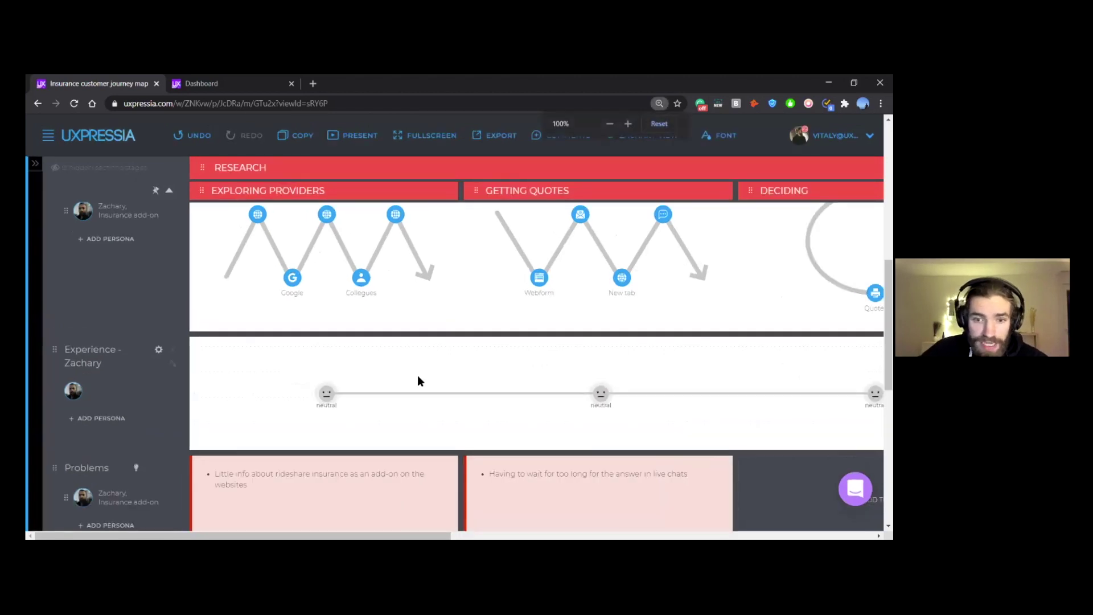
scroll(418, 375, "down", 1)
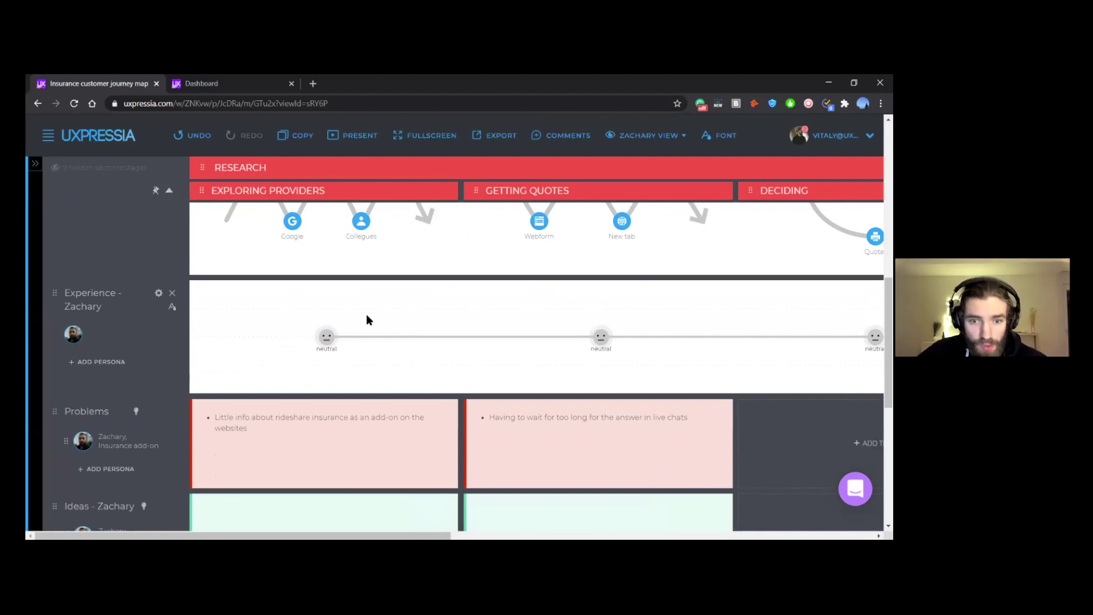
scroll(648, 347, "right", 1)
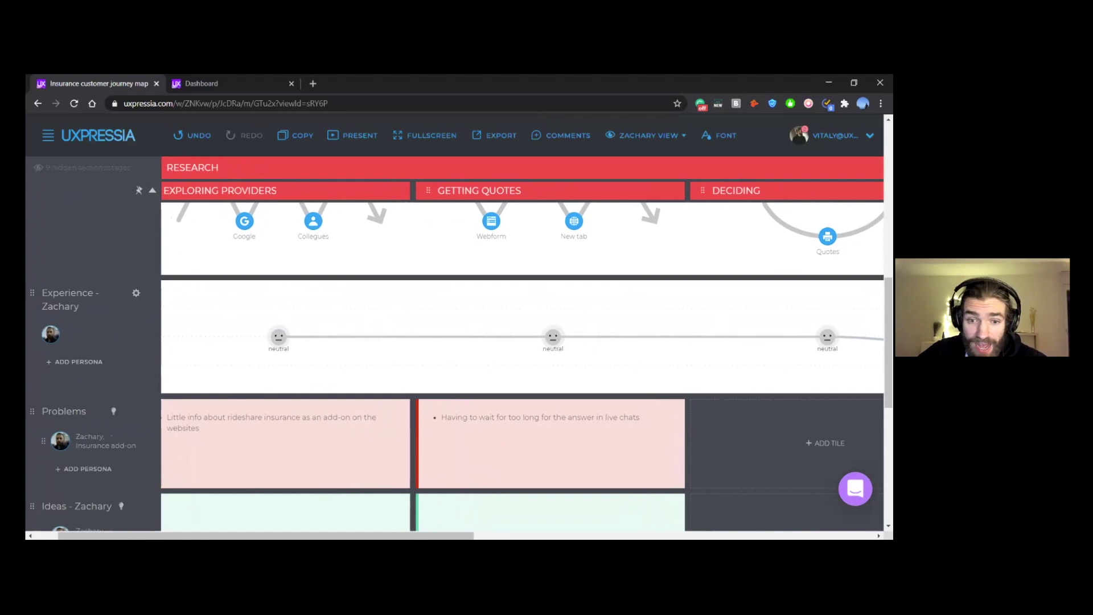
scroll(431, 346, "left", 1)
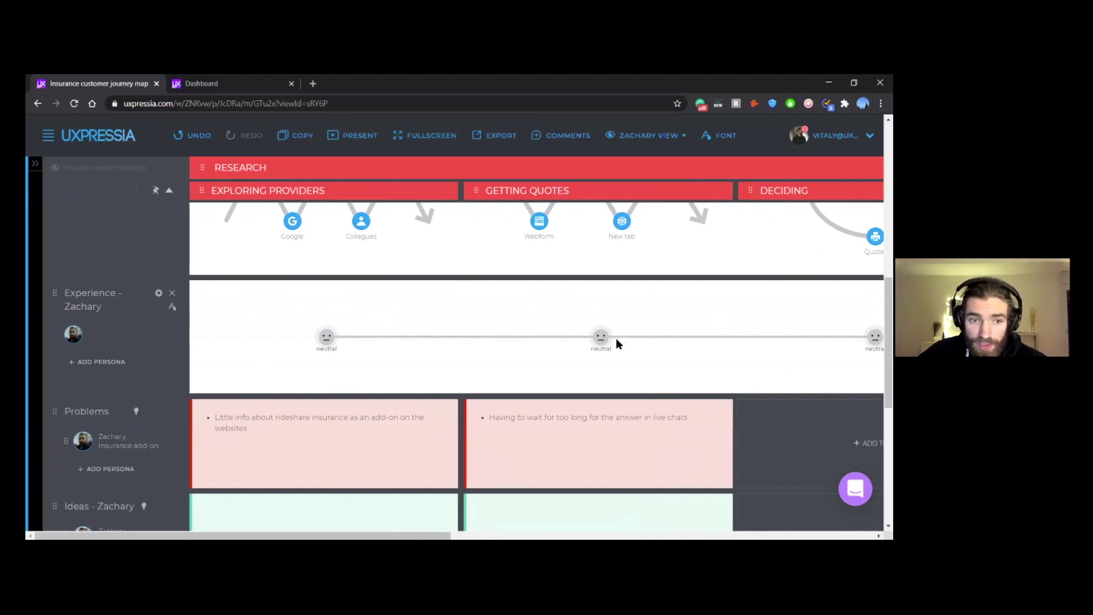
left_click(158, 293)
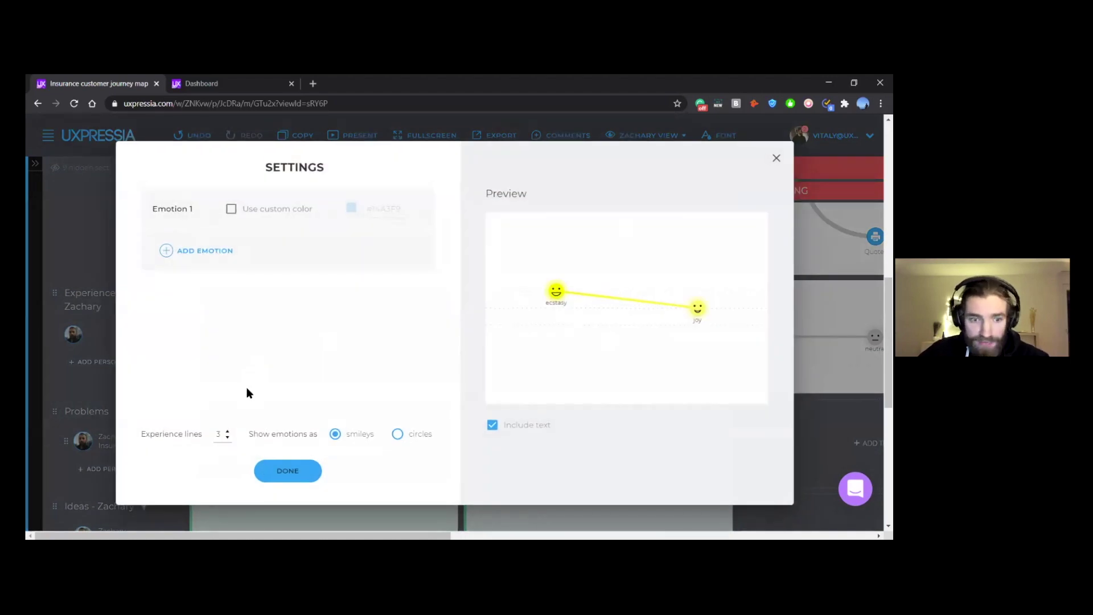
left_click_drag(223, 434, 203, 437)
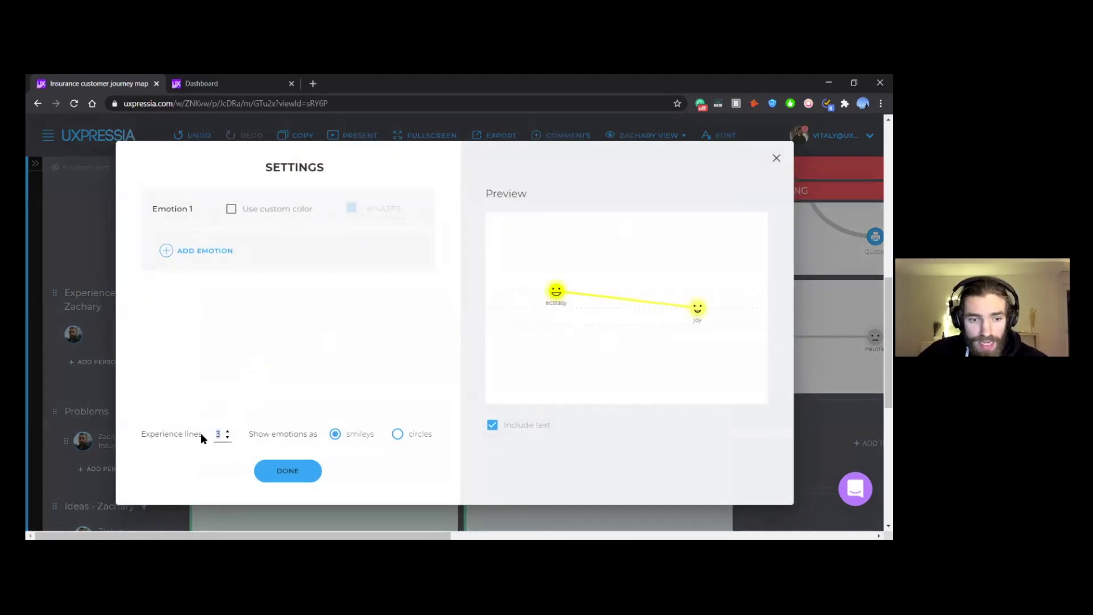
left_click(294, 473)
scroll(342, 319, "down", 2)
scroll(320, 304, "up", 1)
left_click_drag(313, 282, 315, 370)
left_click_drag(315, 397, 324, 423)
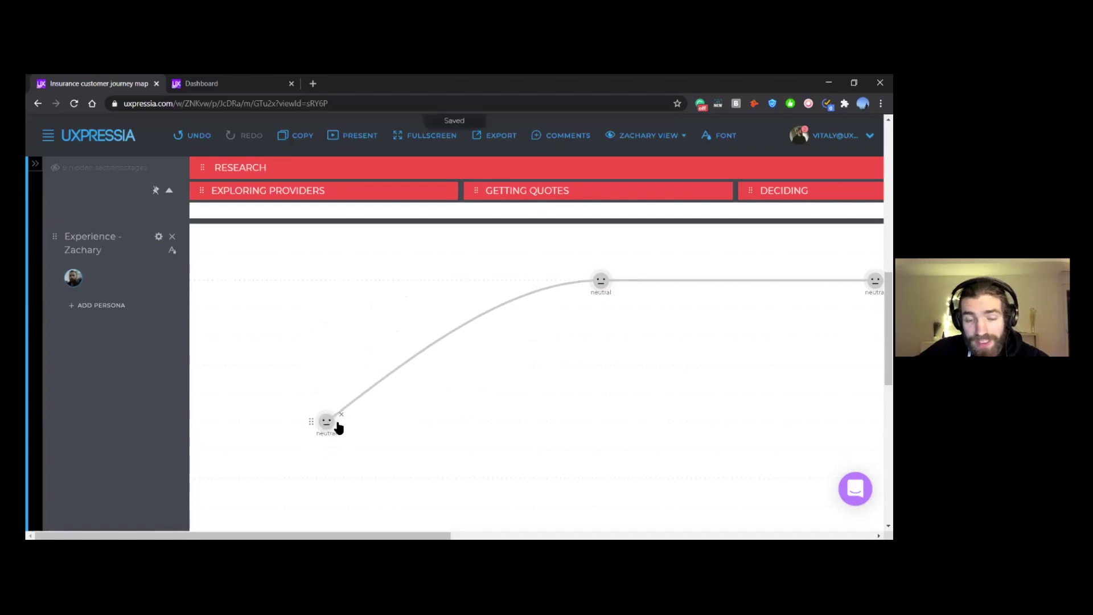
scroll(403, 338, "down", 2)
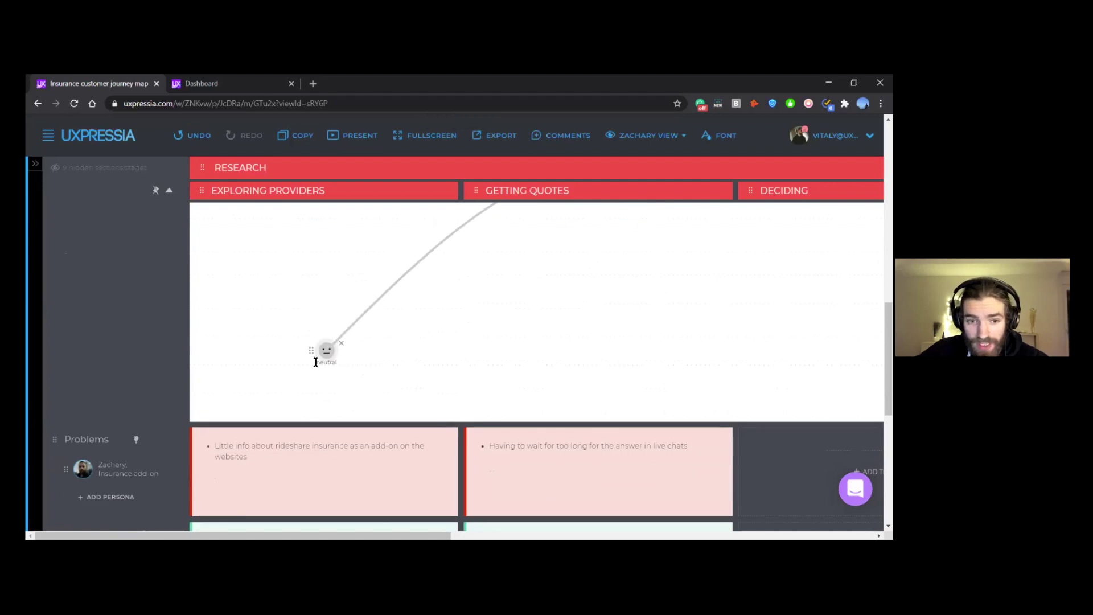
scroll(577, 302, "up", 3)
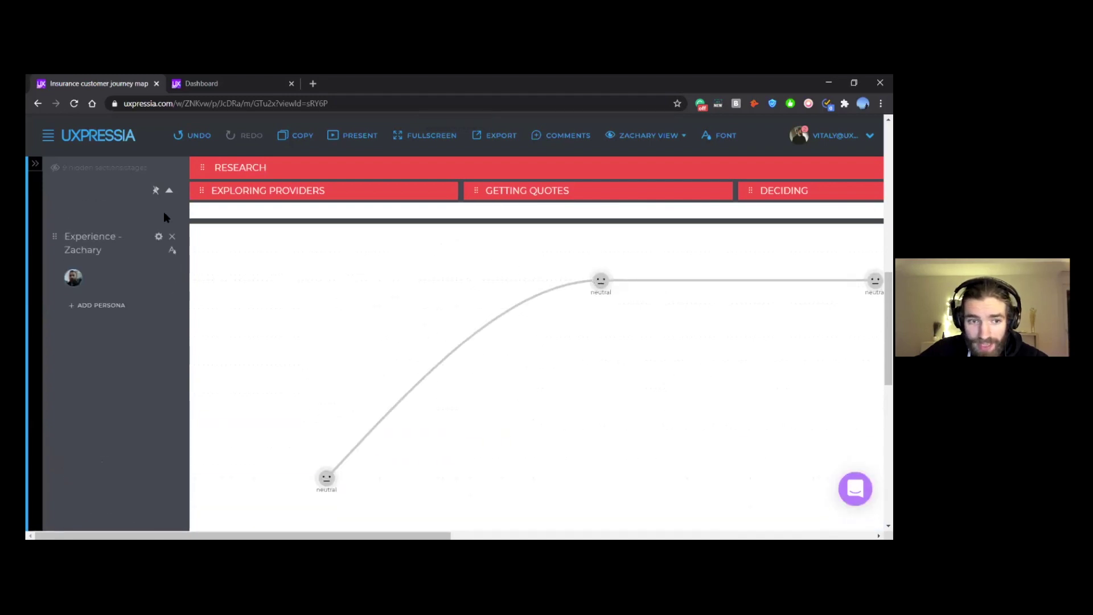
left_click(193, 138)
left_click(192, 140)
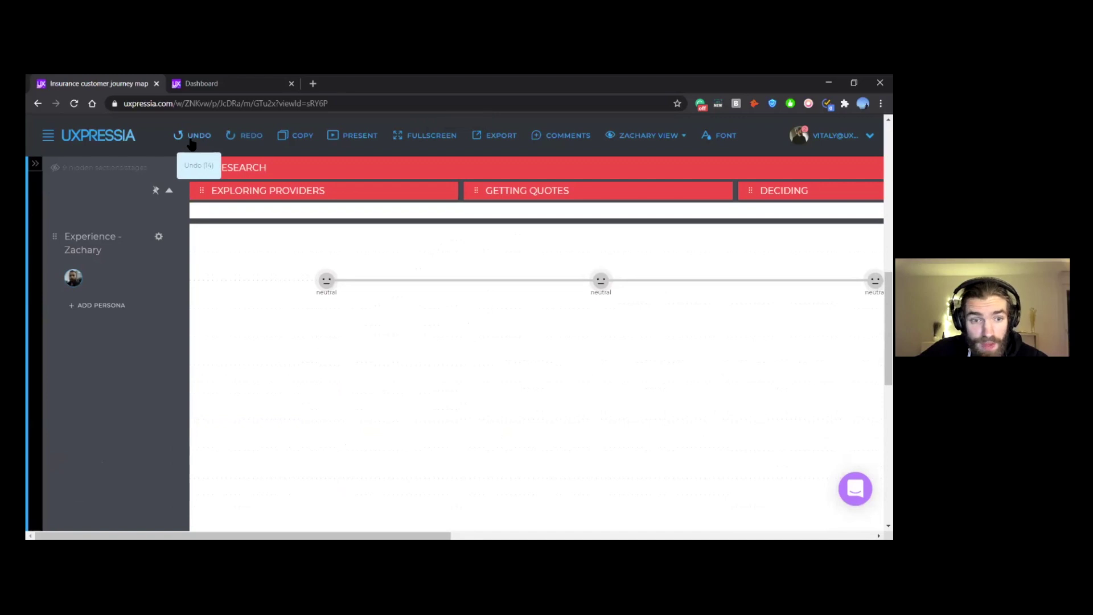
left_click(158, 237)
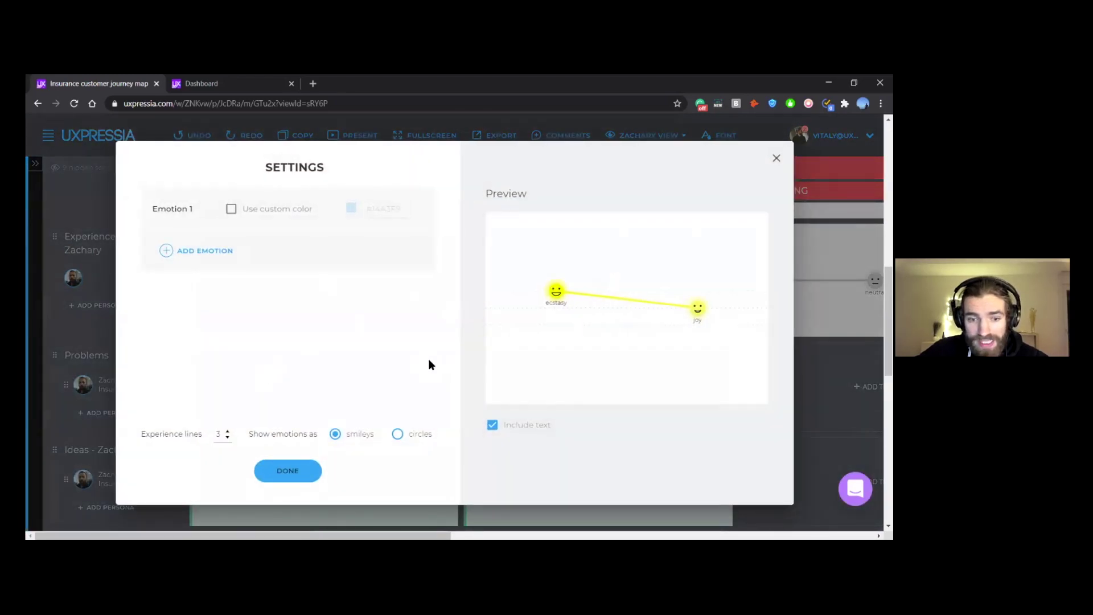
left_click(289, 471)
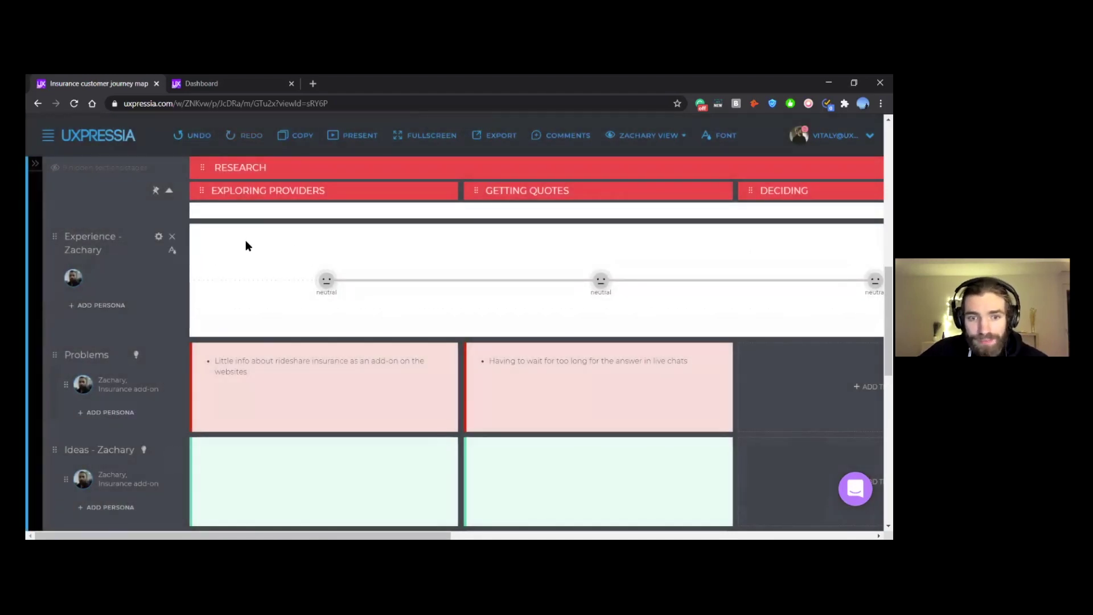
left_click(224, 279)
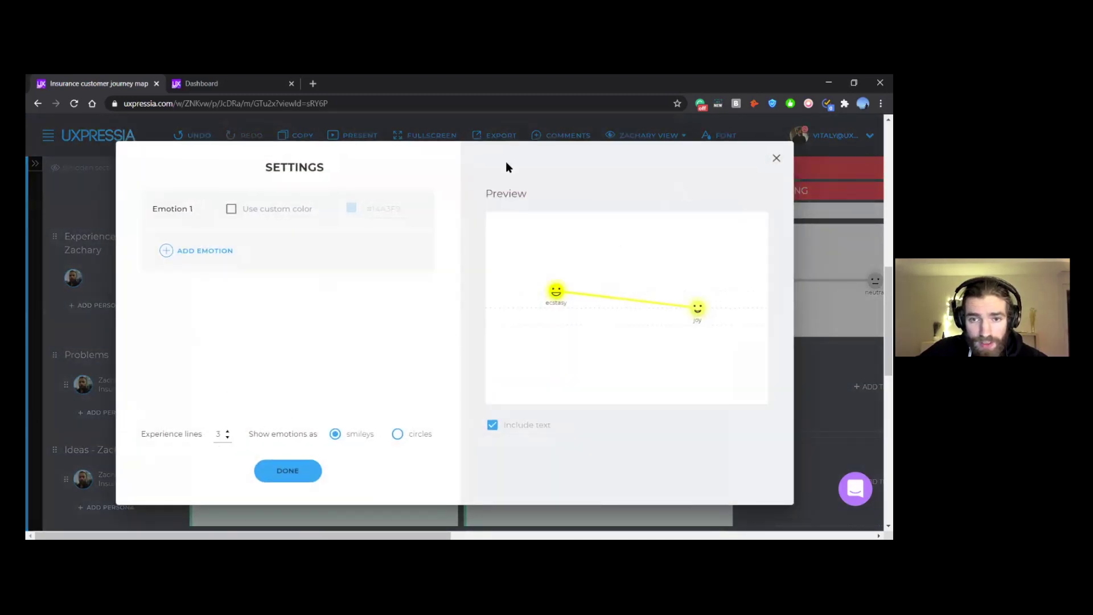
left_click_drag(506, 162, 665, 176)
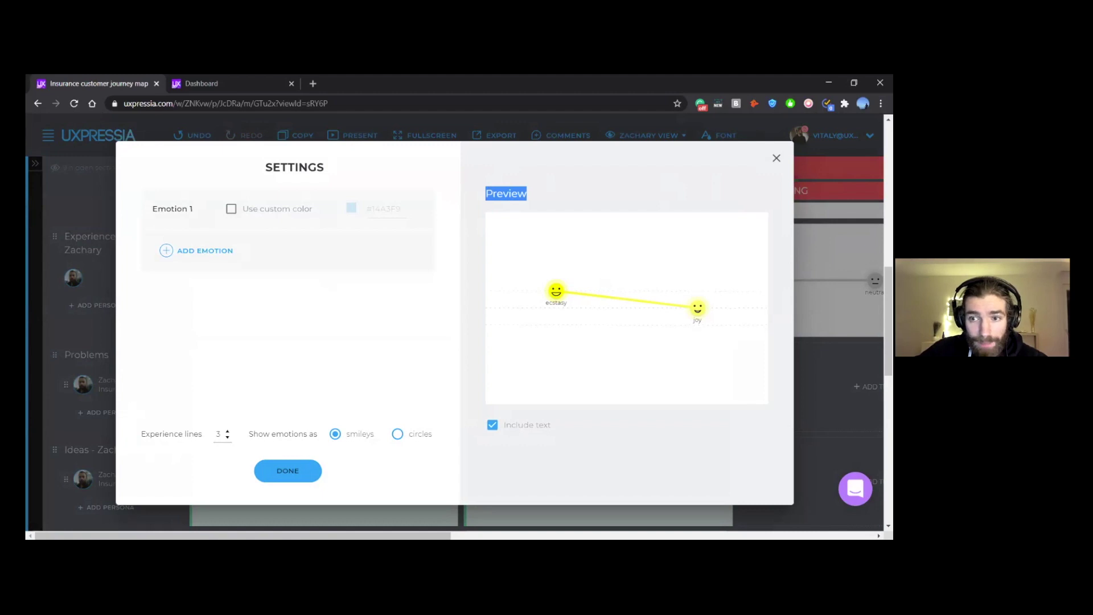
key("Escape")
left_click_drag(326, 281, 392, 309)
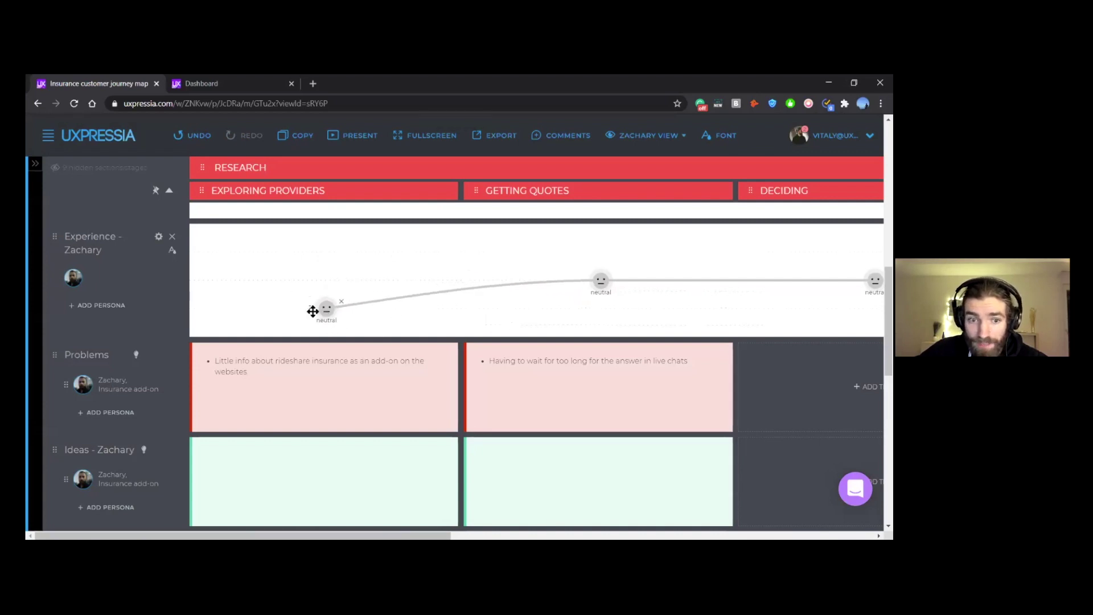
left_click_drag(313, 312, 319, 285)
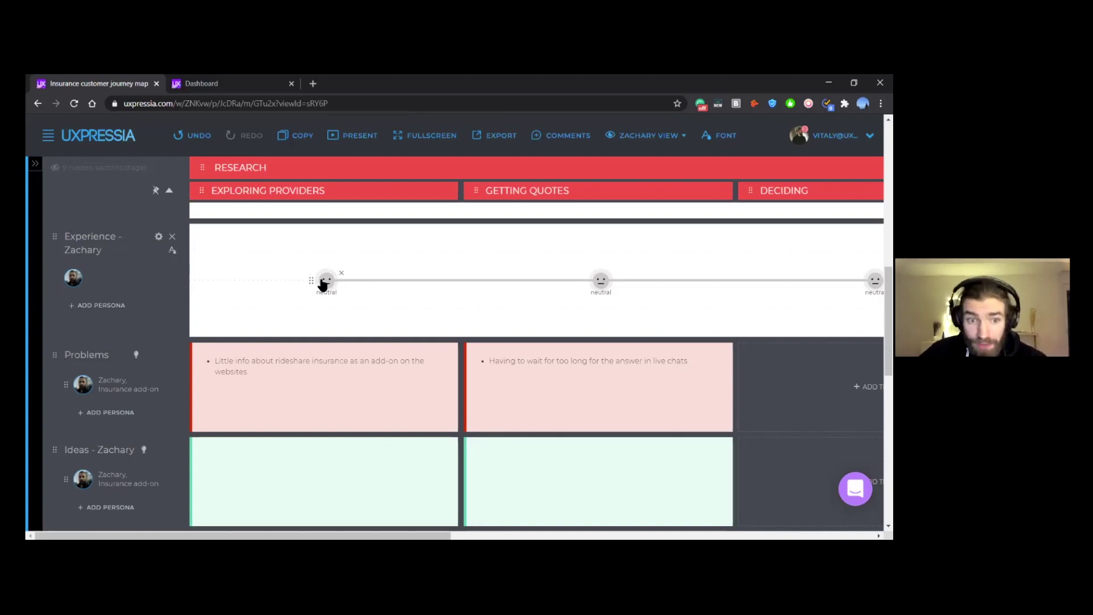
Step: Zoom out and move the Zachary's questions row below Process and channels
scroll(223, 322, "up", 8)
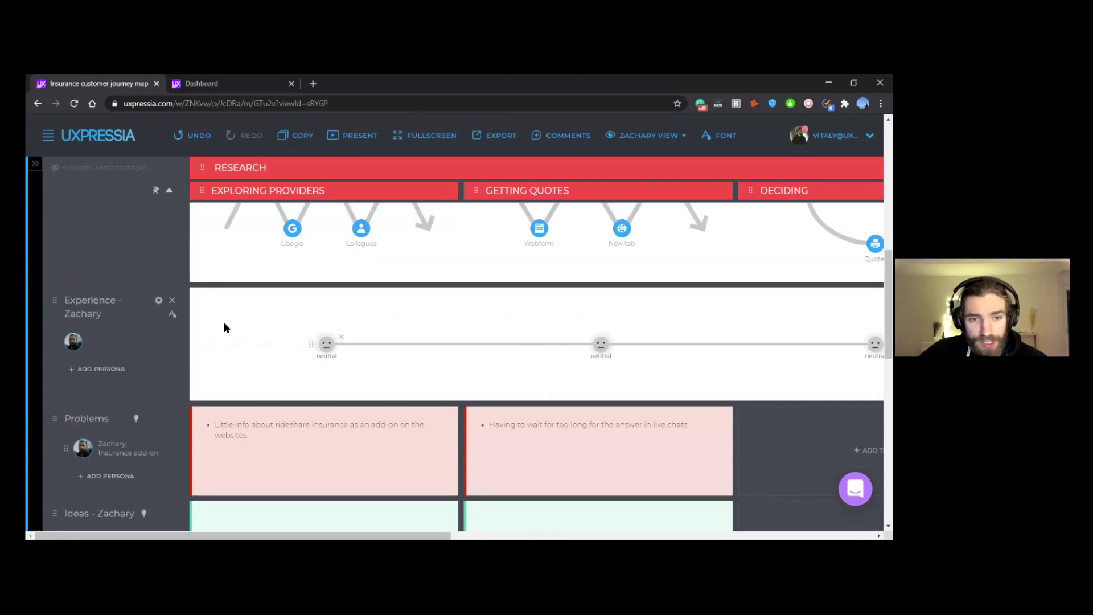
scroll(140, 301, "up", 3)
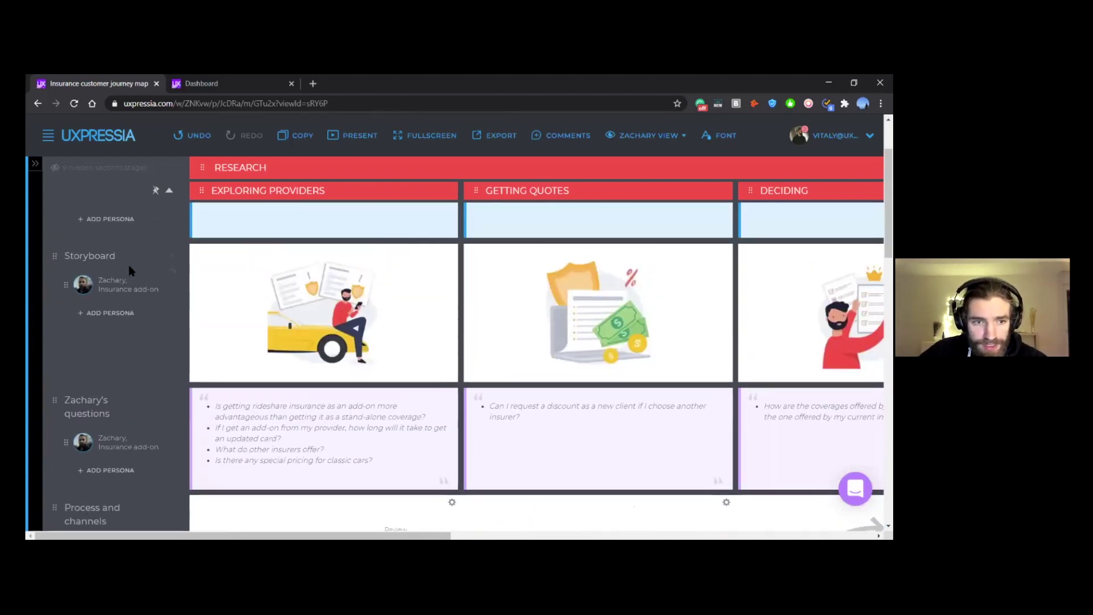
scroll(170, 270, "down", 3)
key("ctrl+minus")
key("ctrl+minus")
left_click_drag(56, 221, 165, 320)
Step: Place Goals - Zachary just above the Experience row and restore full-size zoom
scroll(73, 233, "up", 2)
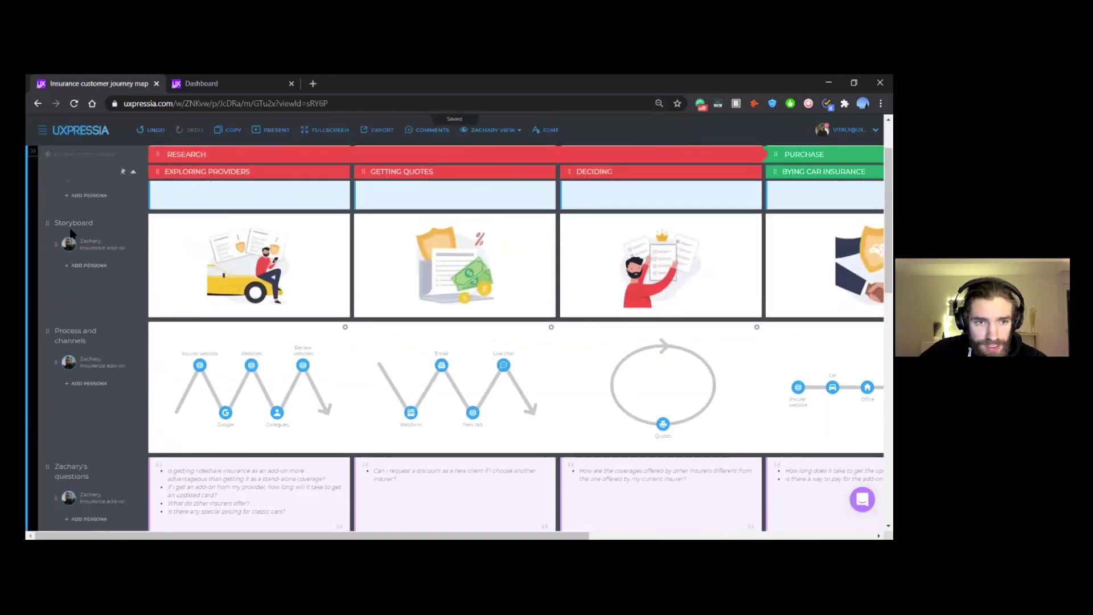
scroll(72, 234, "up", 2)
left_click_drag(57, 223, 60, 256)
scroll(56, 254, "down", 3)
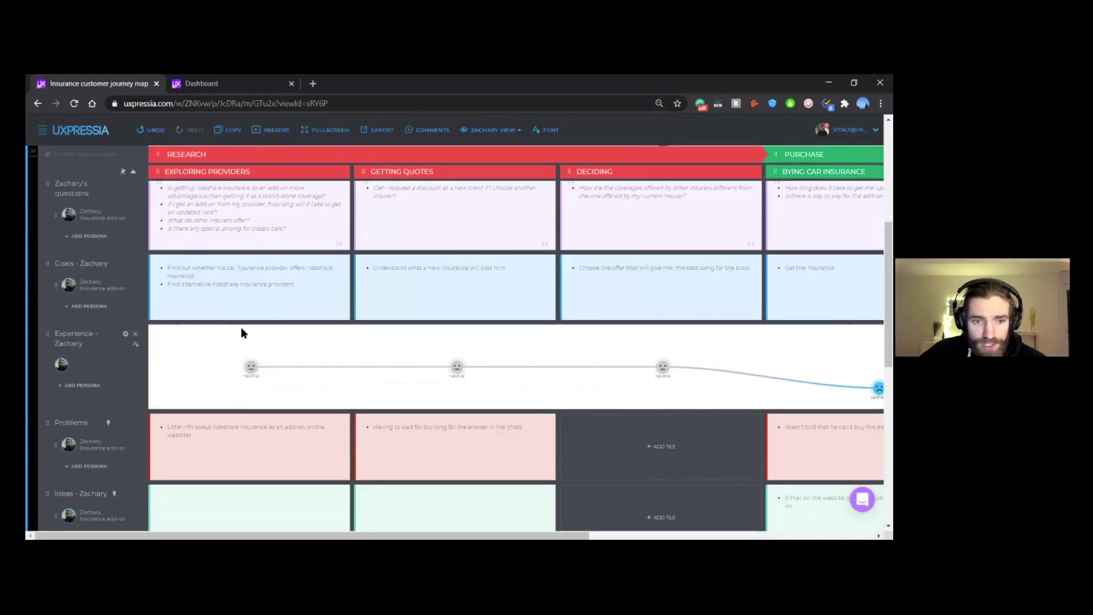
key("ctrl+plus")
key("ctrl+plus")
key("ctrl+plus")
key("ctrl+plus")
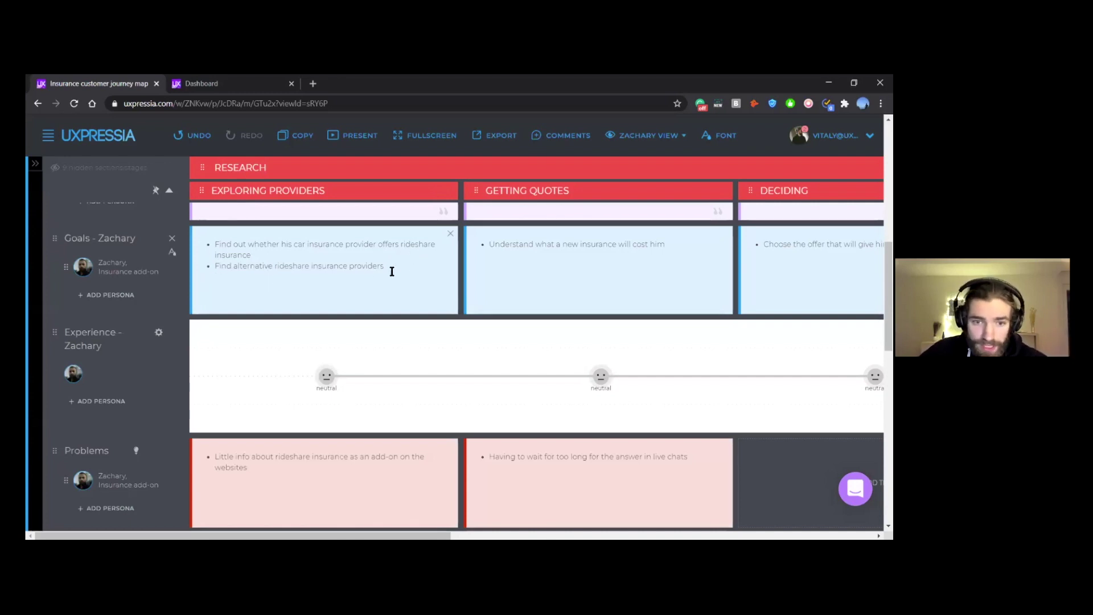
Step: Open the emotion picker for the first neutral point on Zachary's experience line
scroll(385, 263, "down", 3)
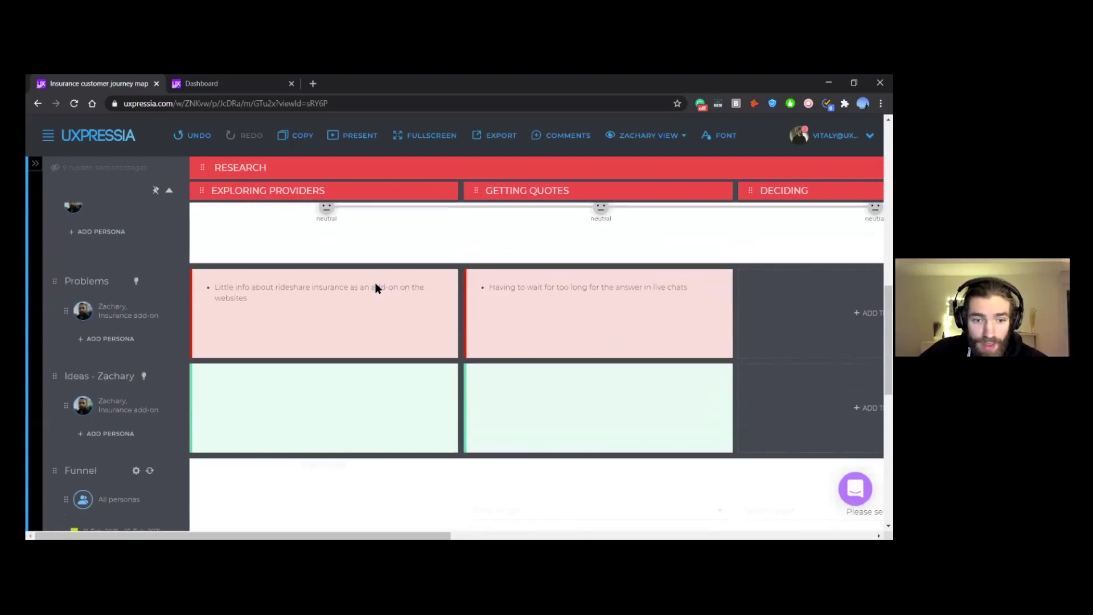
scroll(245, 307, "up", 1)
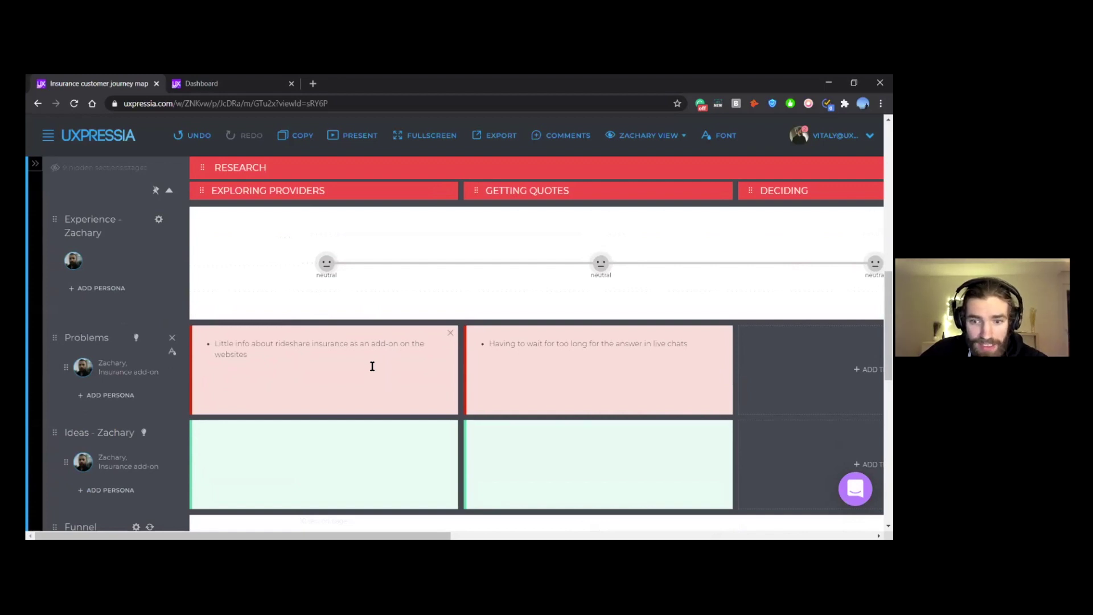
scroll(372, 366, "up", 2)
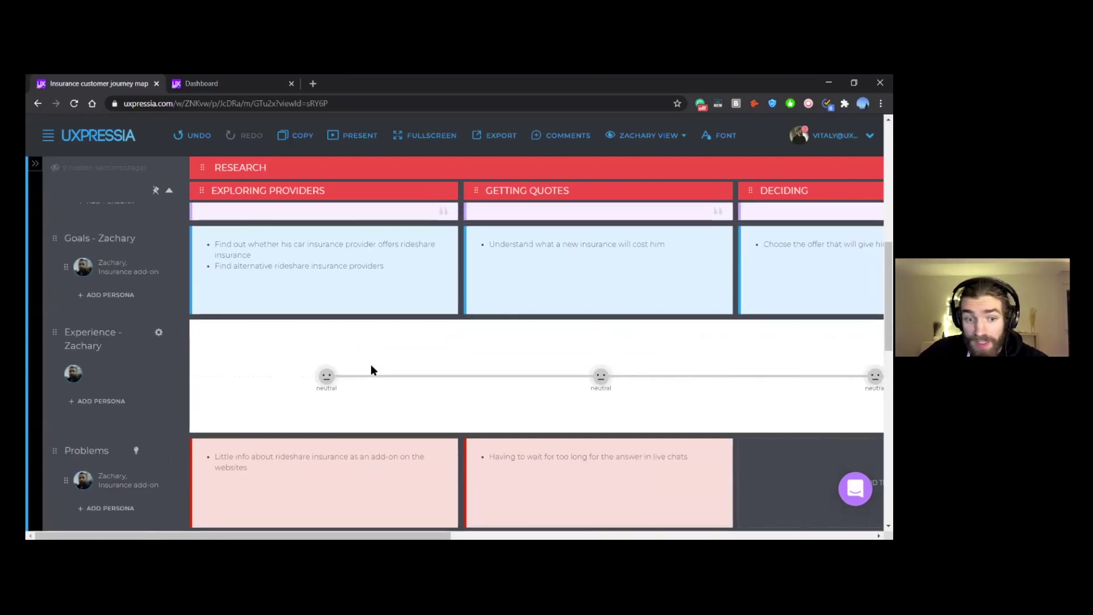
left_click(327, 380)
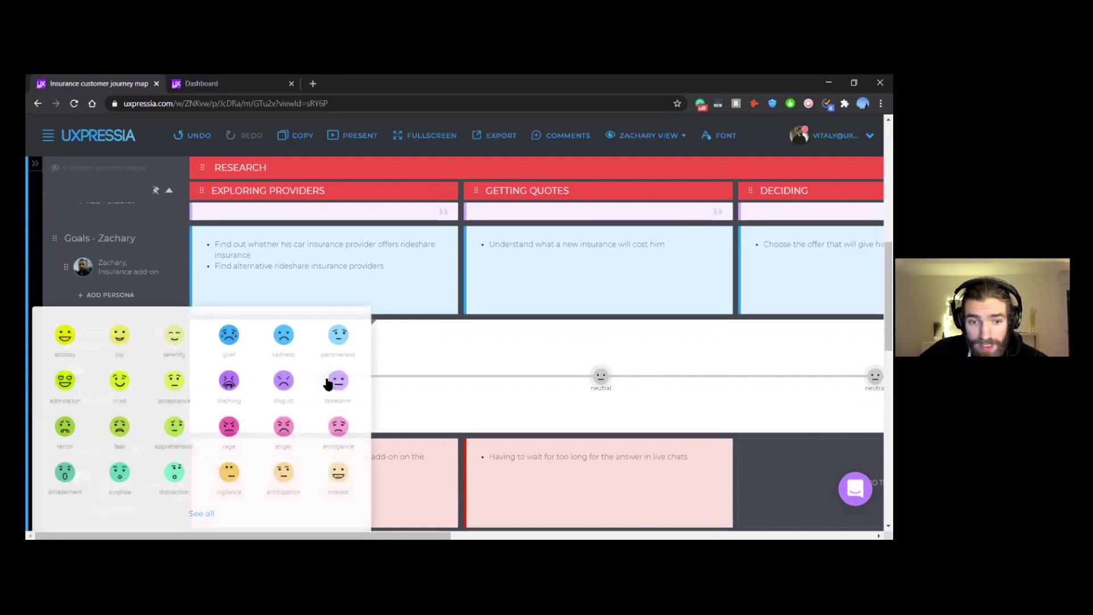
scroll(277, 382, "down", 2)
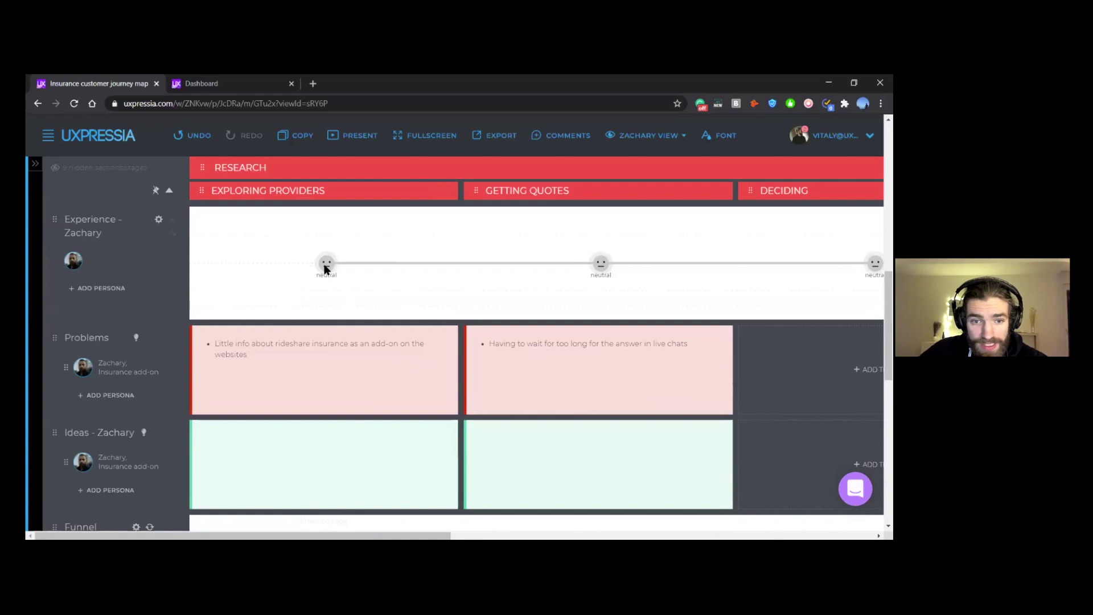
left_click(327, 265)
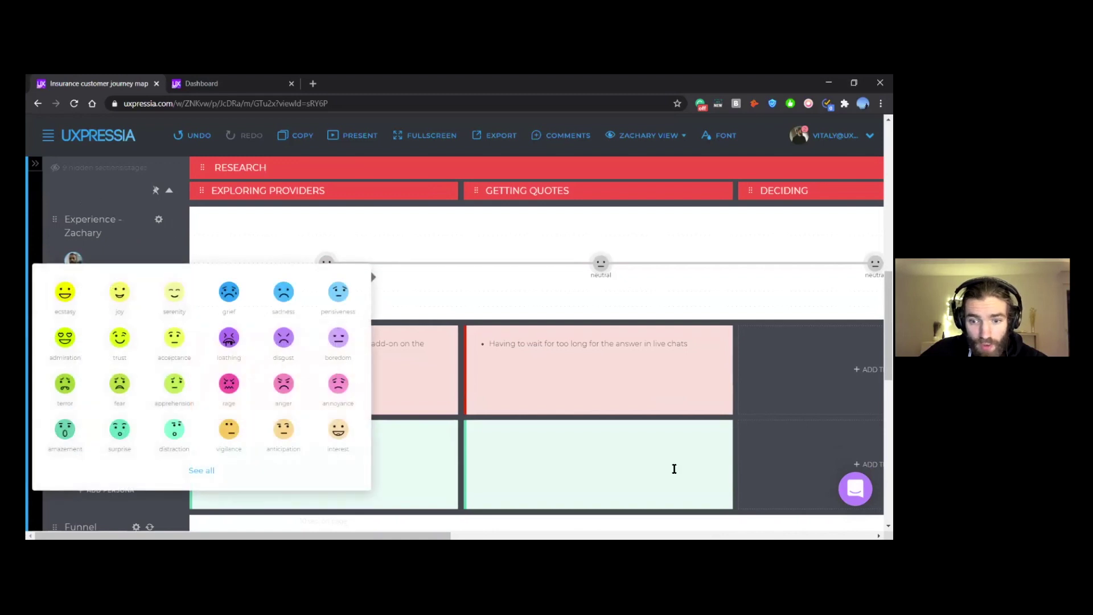
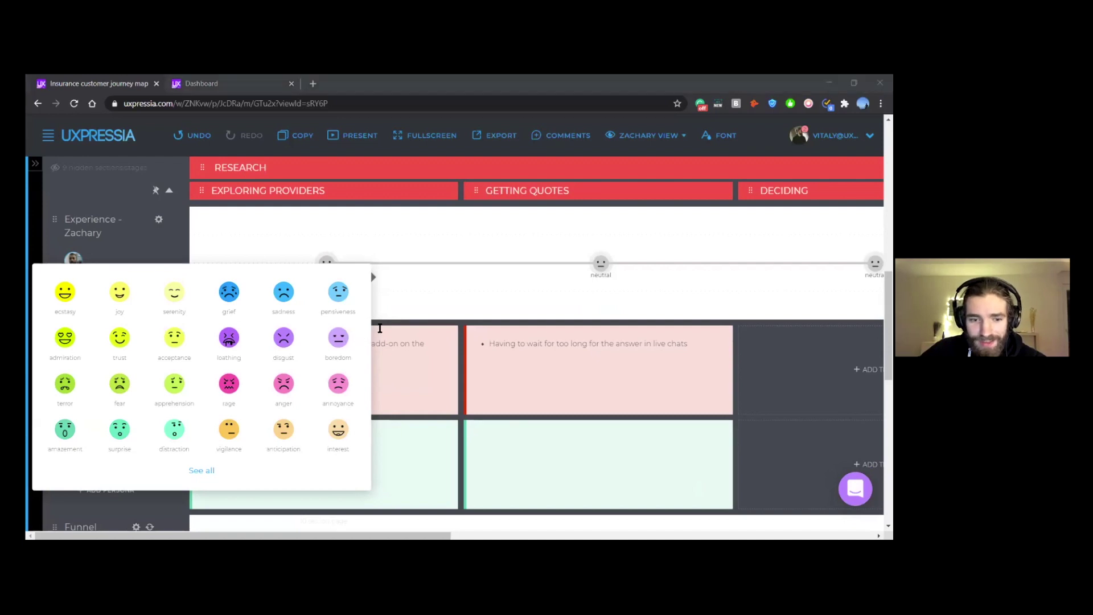
Step: Set the Exploring Providers point to annoyance, label it 'frustrated', and drag it below neutral
scroll(414, 297, "down", 1)
scroll(415, 295, "down", 1)
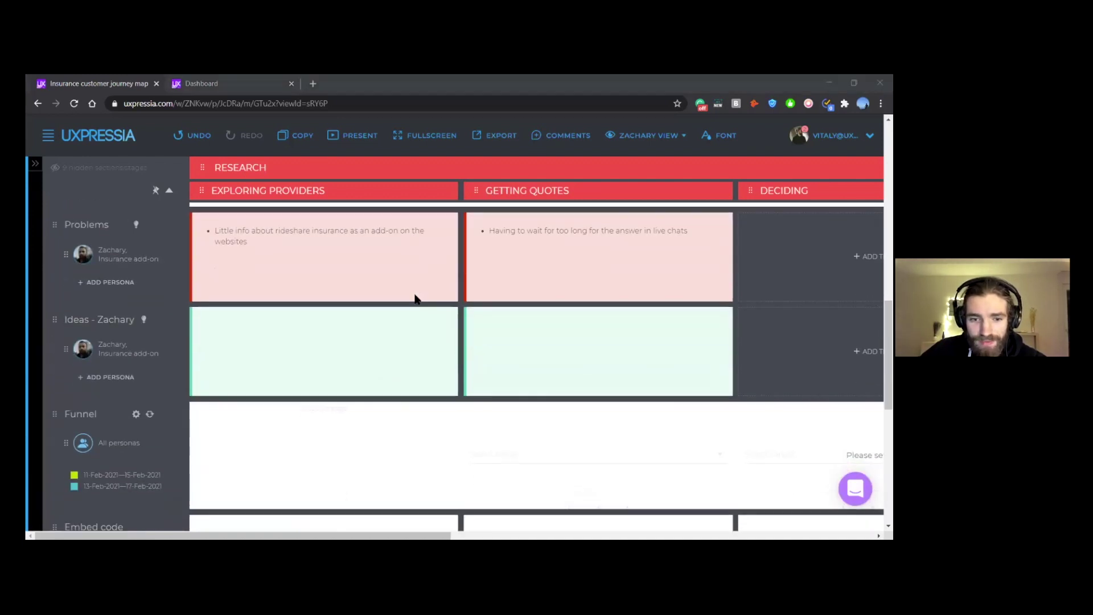
scroll(415, 295, "up", 3)
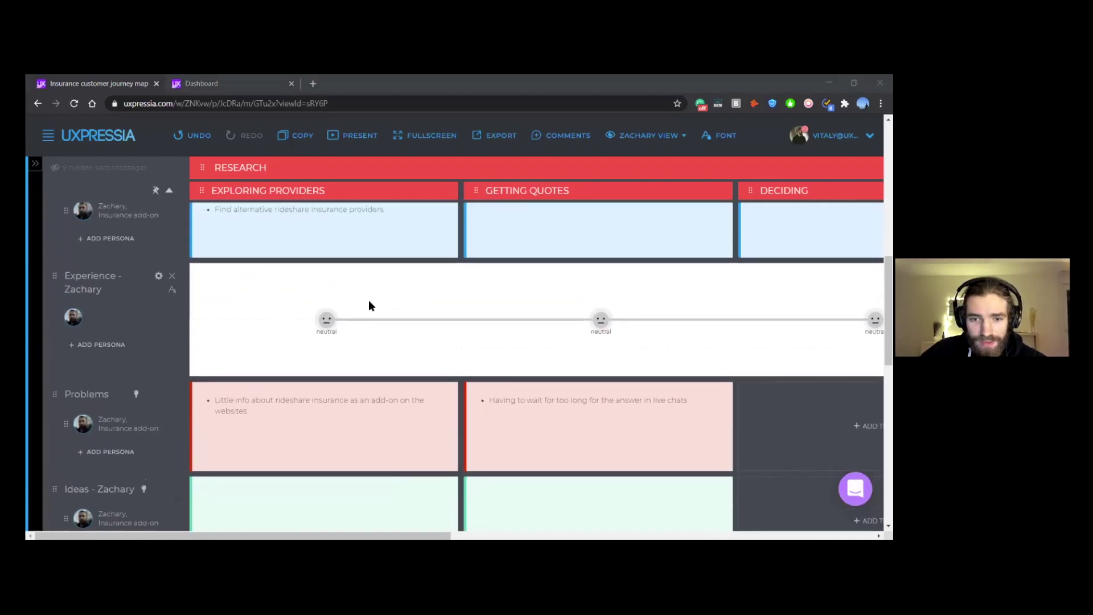
left_click(328, 320)
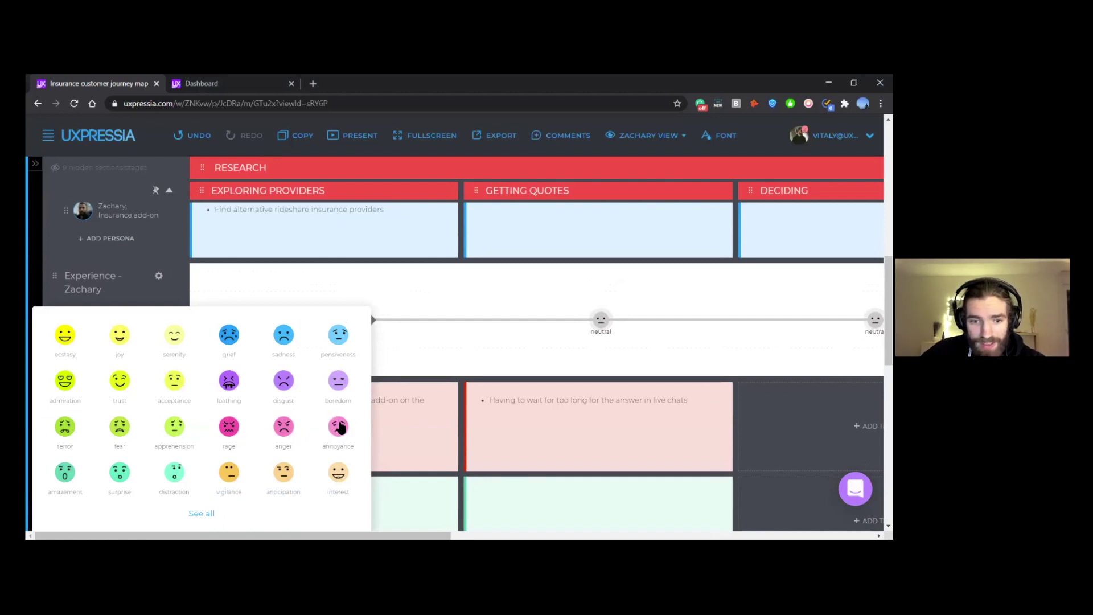
left_click(338, 428)
double_click(331, 332)
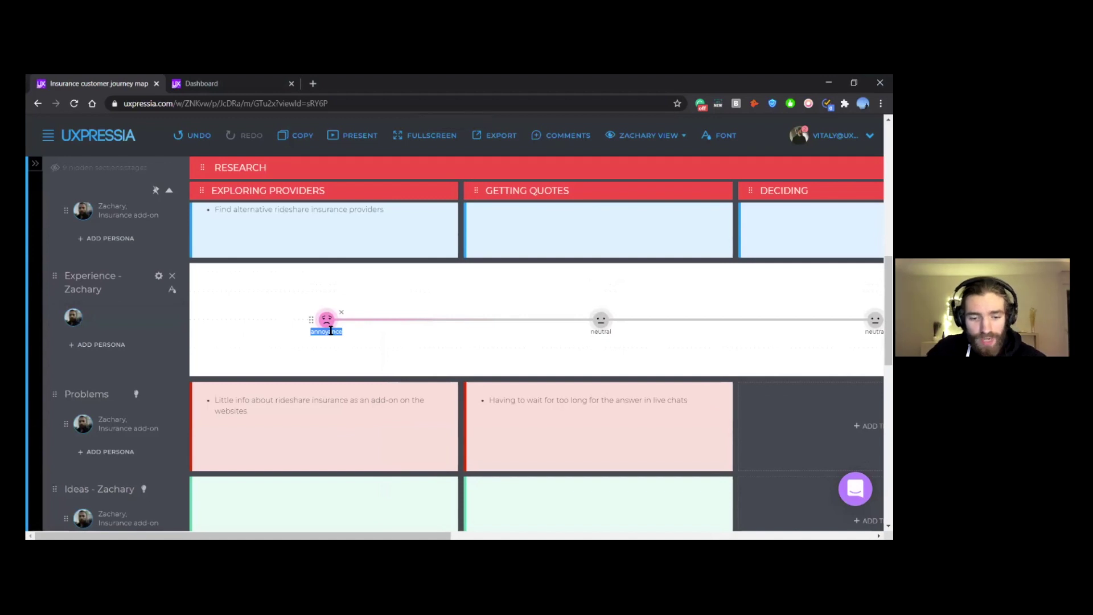
type("frustrated")
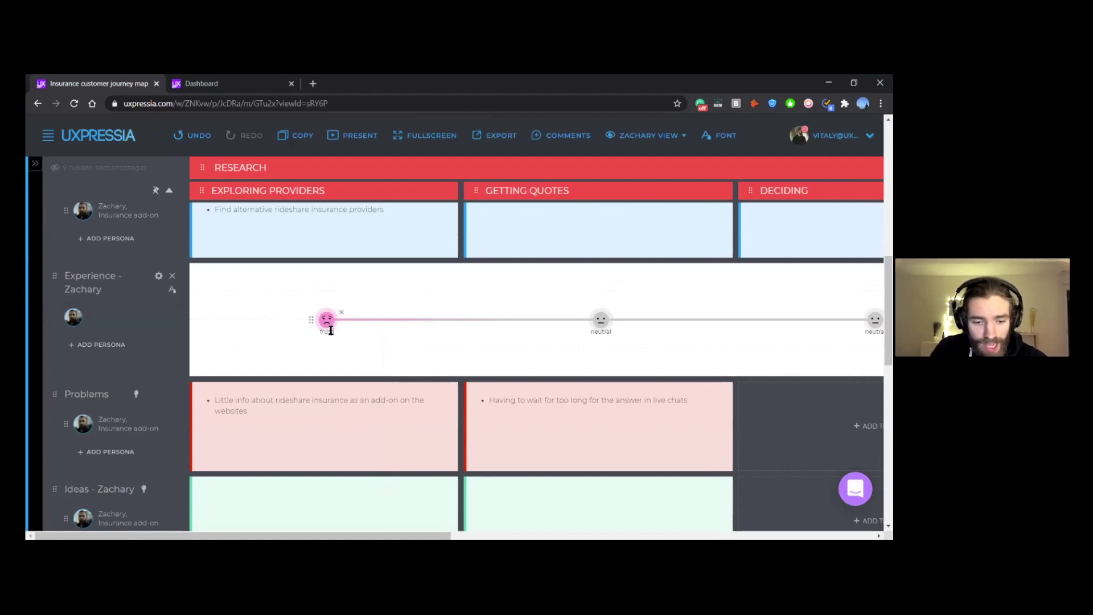
left_click(312, 345)
left_click_drag(313, 320, 315, 349)
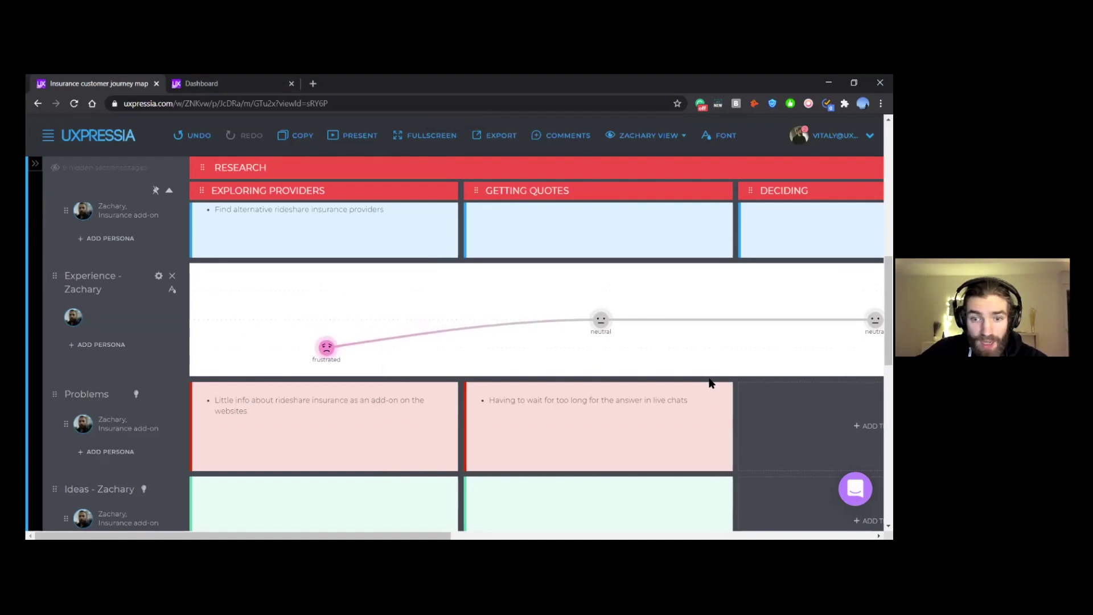
scroll(639, 342, "right", 3)
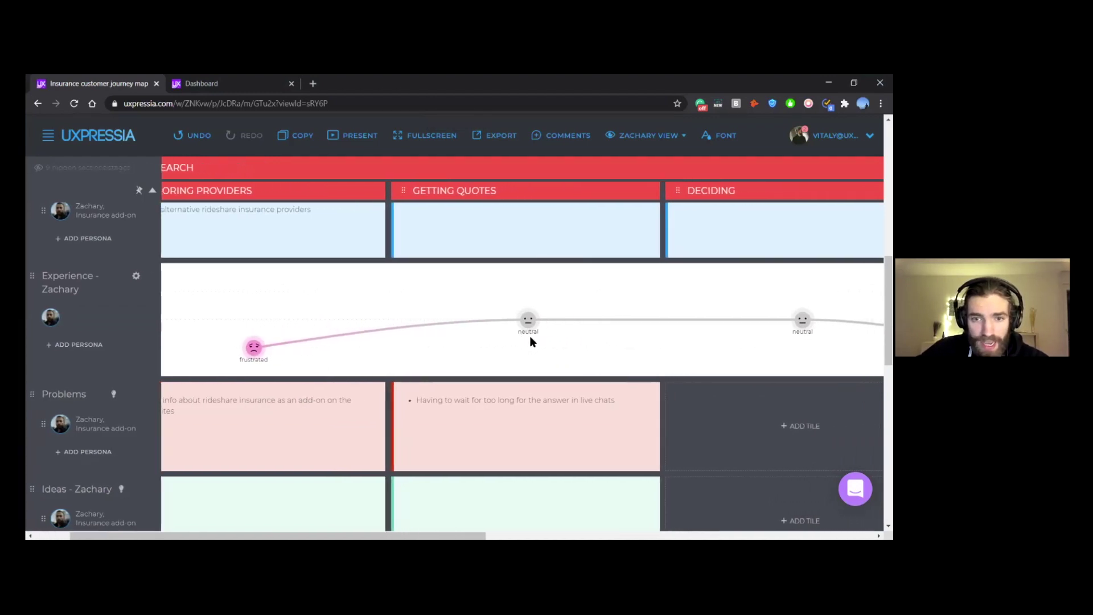
scroll(374, 221, "right", 2)
scroll(442, 224, "up", 2)
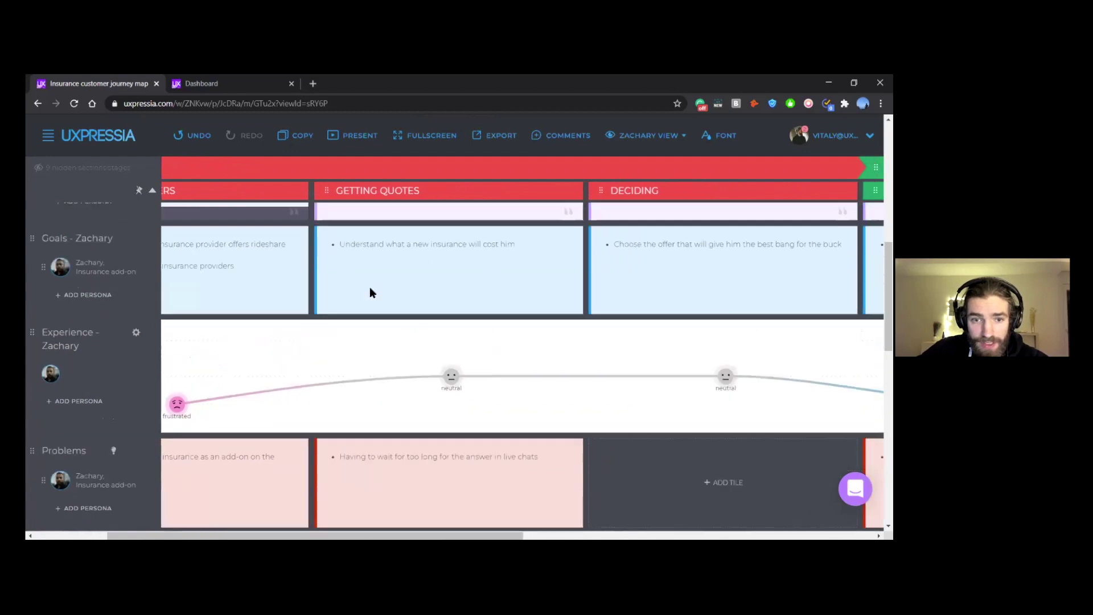
scroll(383, 300, "down", 1)
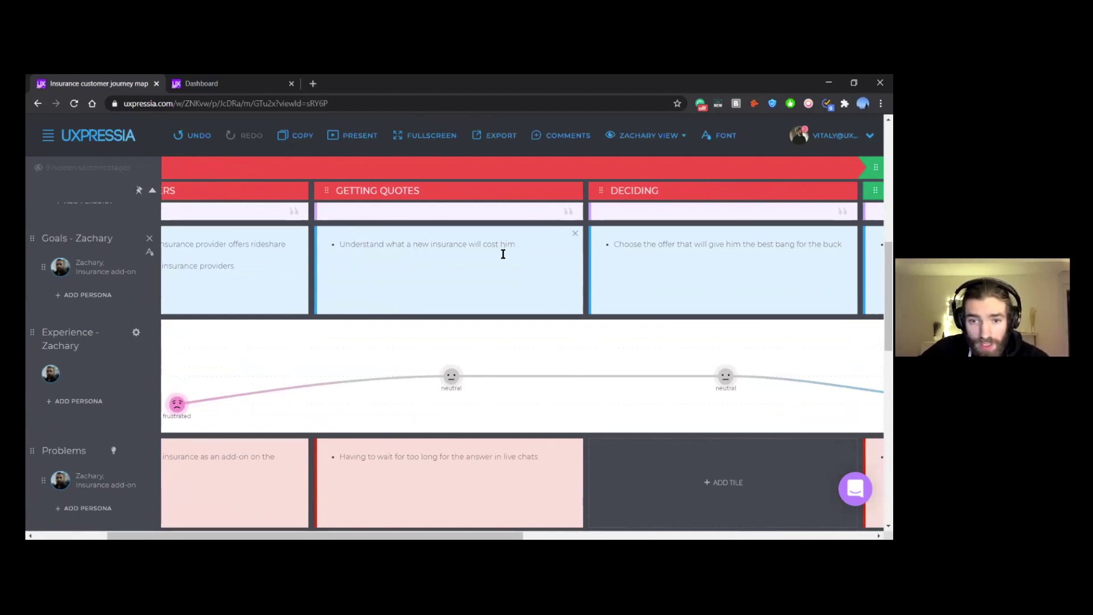
scroll(501, 256, "down", 1)
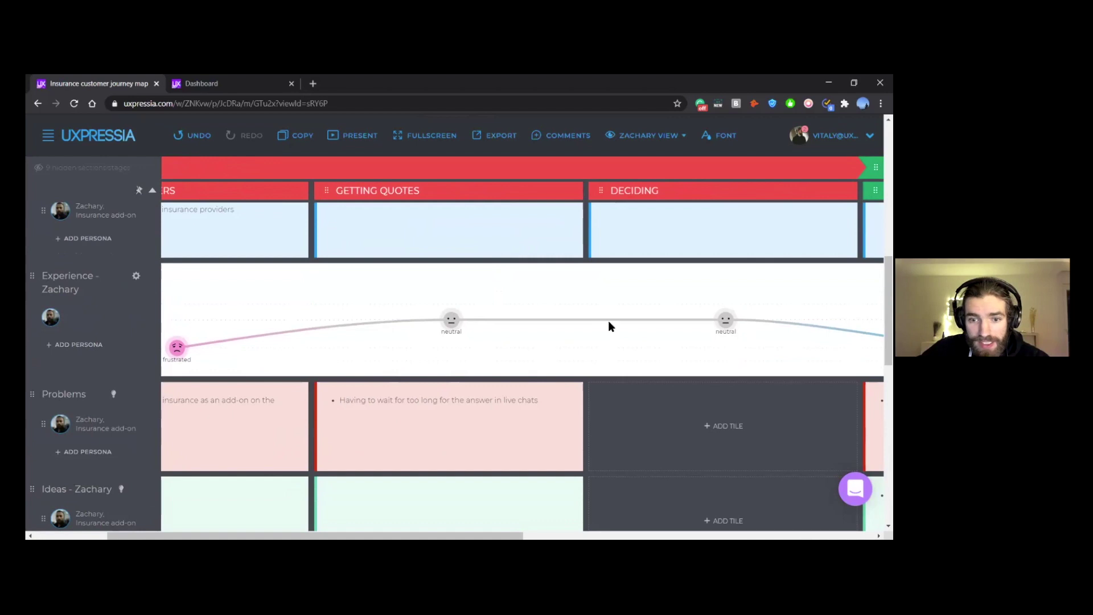
Step: Change the Getting Quotes curve point from neutral to the annoyance emotion
left_click(451, 323)
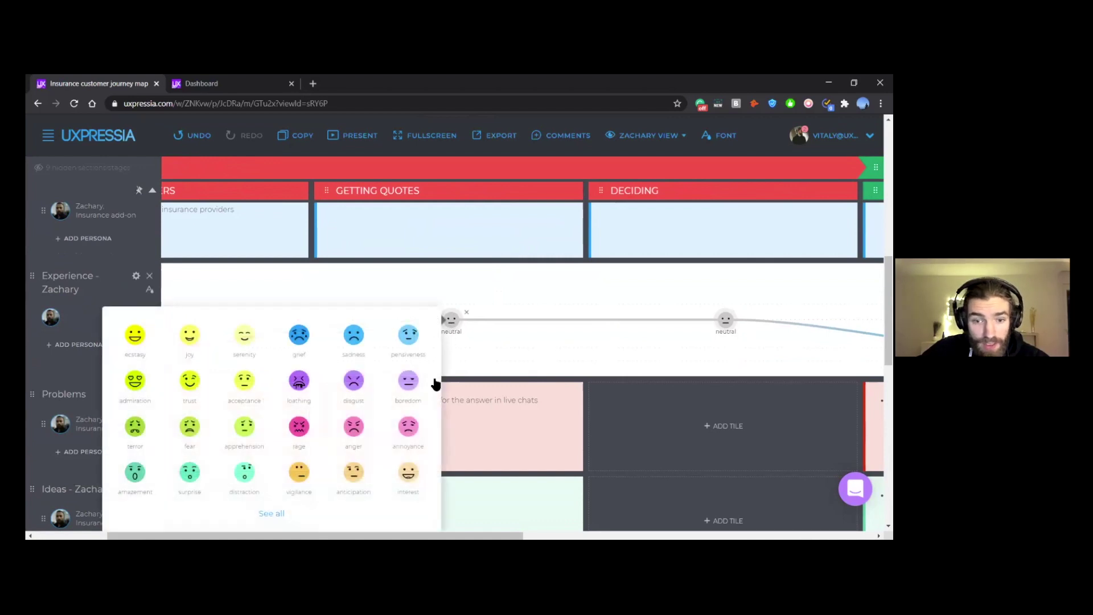
left_click(414, 434)
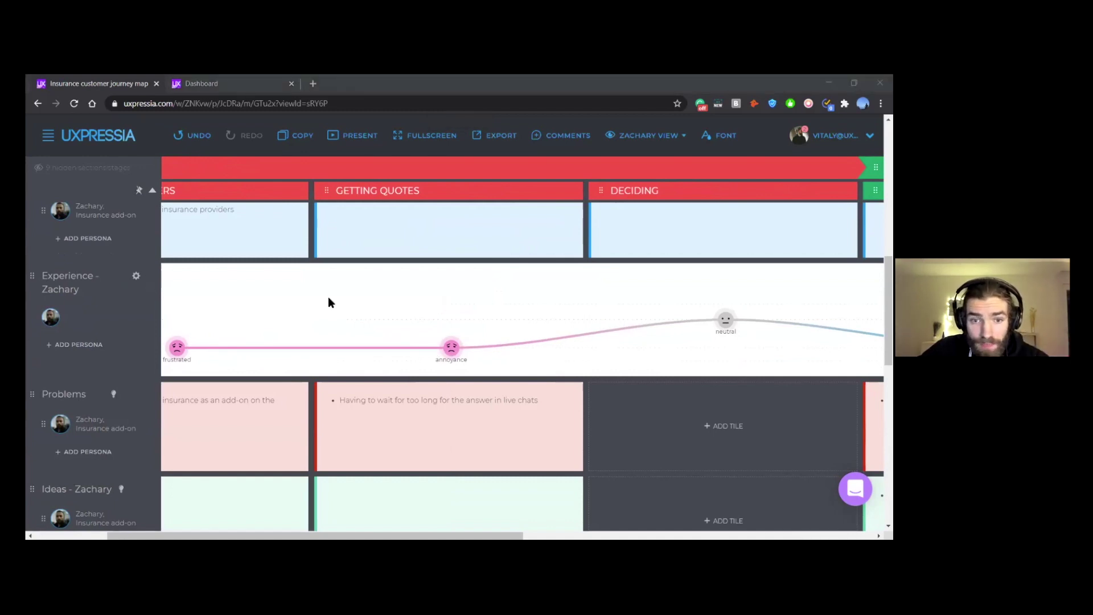
scroll(328, 302, "up", 1)
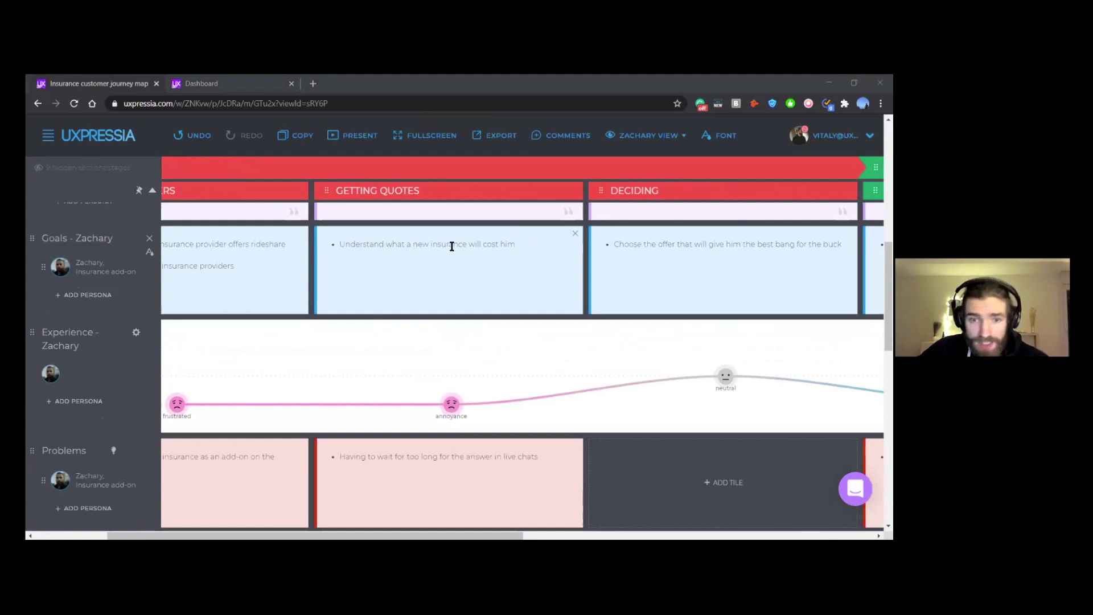
scroll(507, 252, "down", 1)
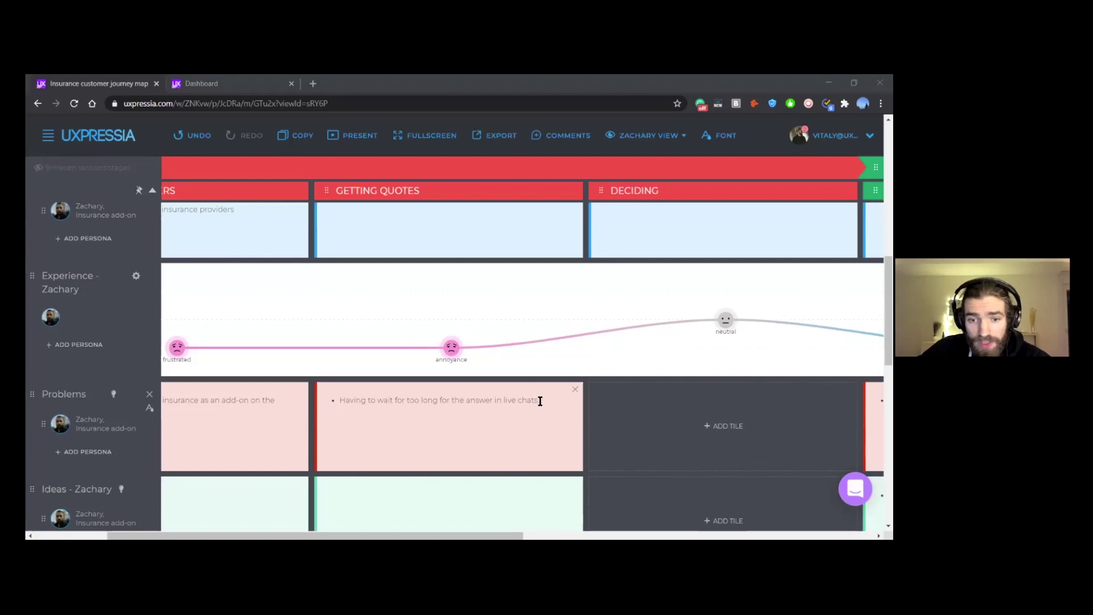
scroll(540, 401, "down", 3)
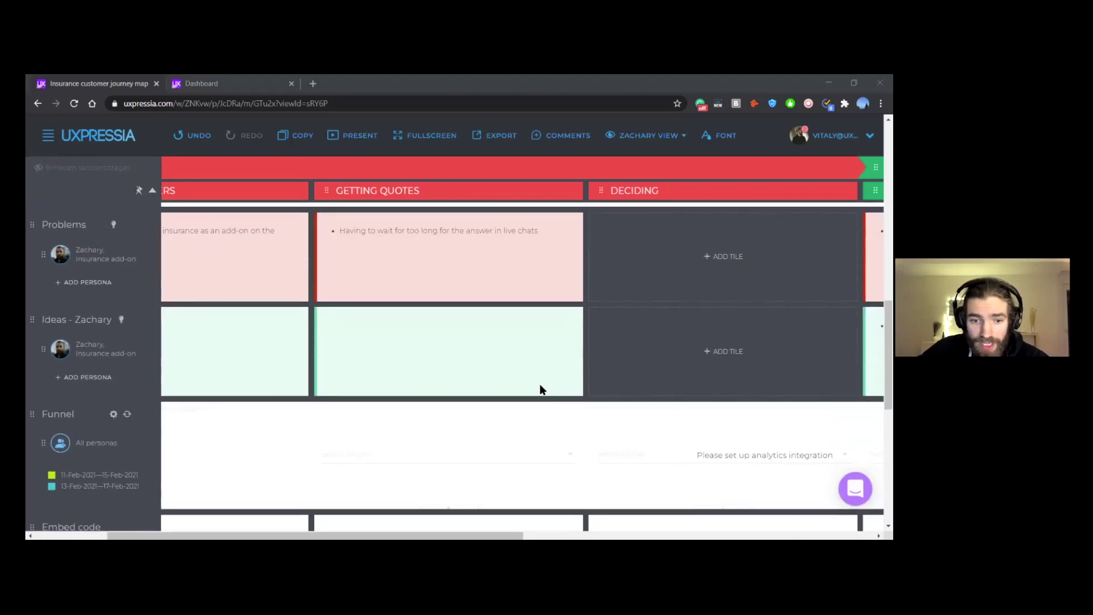
scroll(541, 390, "up", 1)
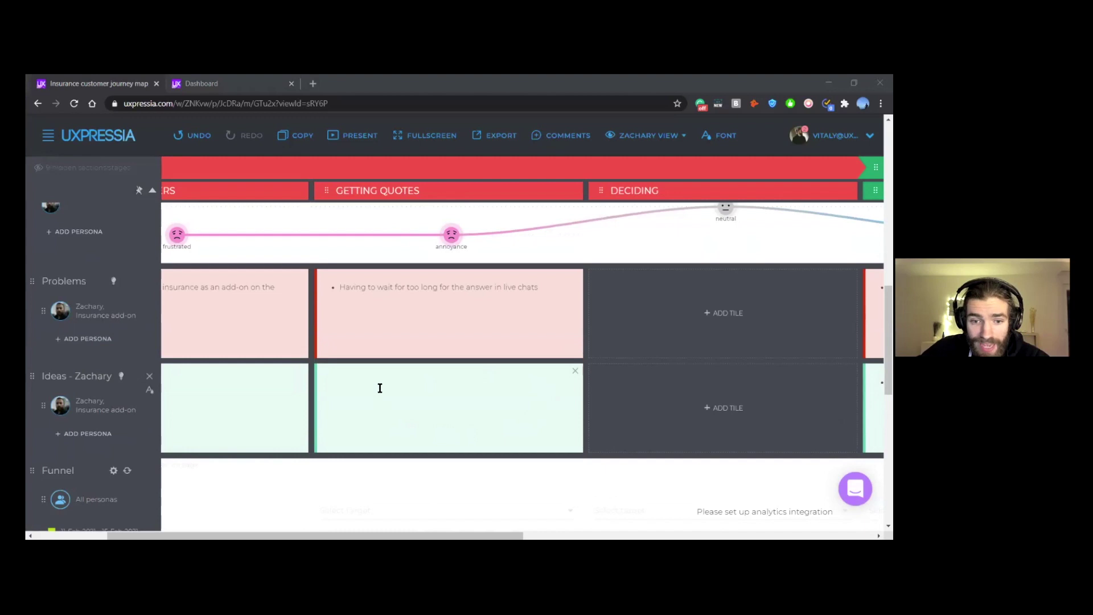
scroll(487, 406, "left", 1)
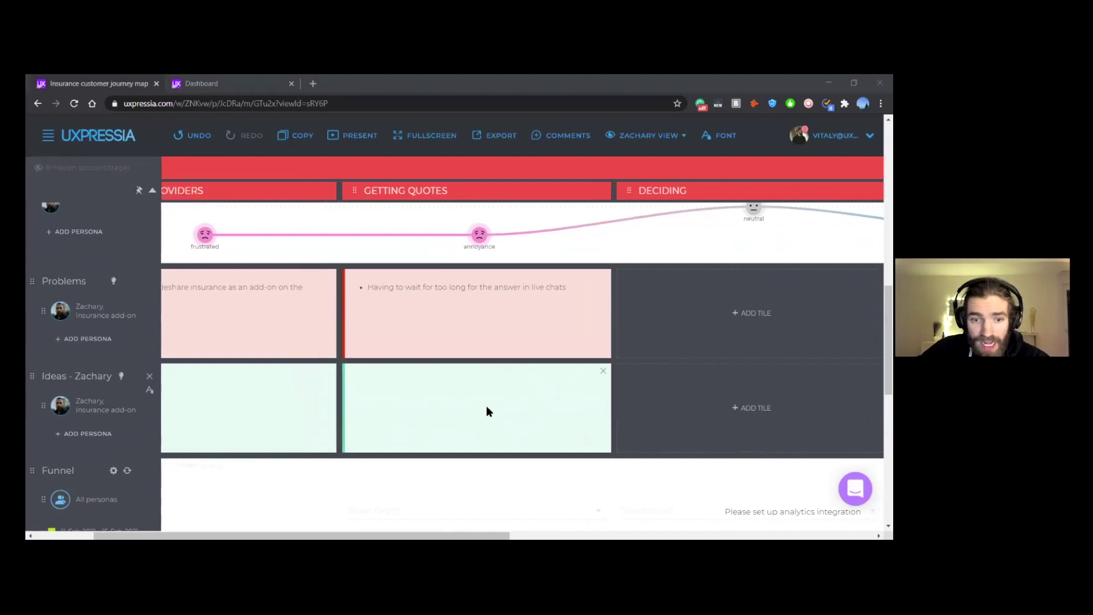
scroll(490, 414, "left", 1)
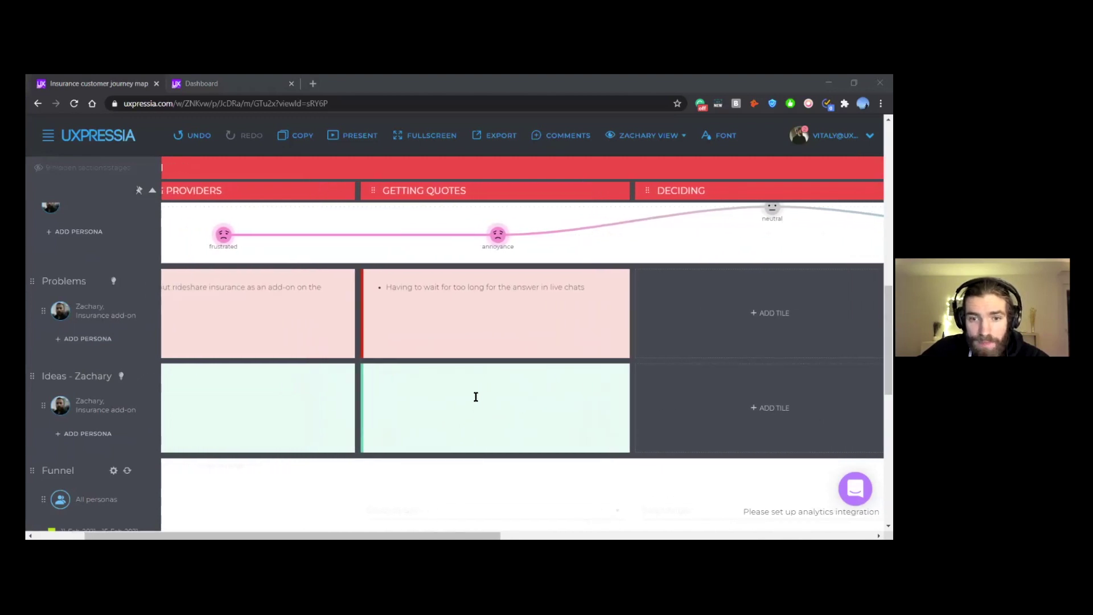
Step: Enter 'Real time quote' as the first idea in the Getting Quotes Ideas tile
left_click(475, 391)
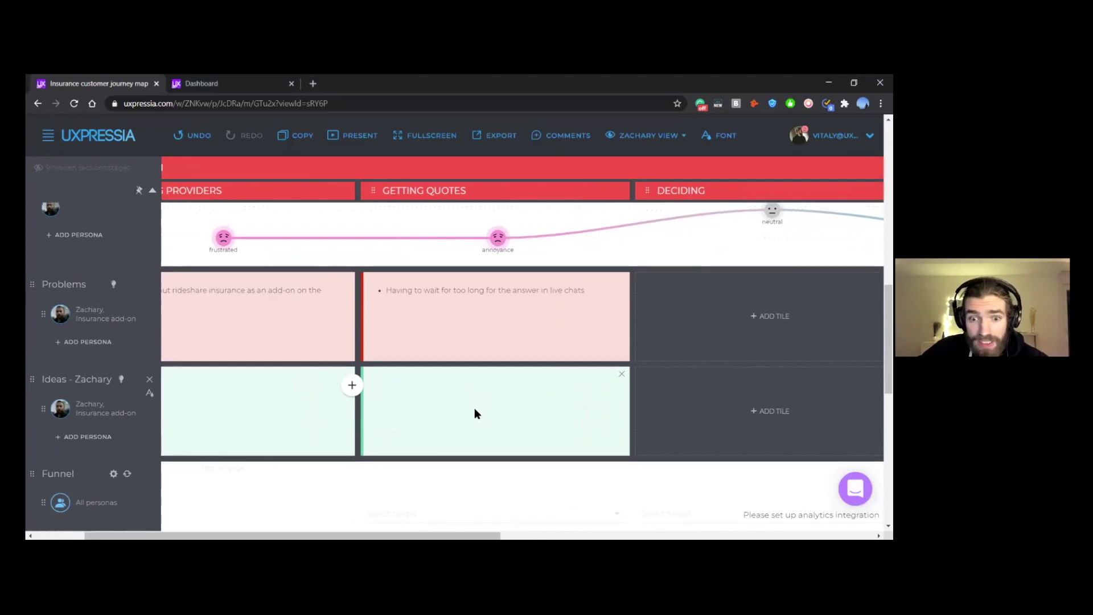
scroll(475, 408, "up", 1)
scroll(477, 411, "down", 1)
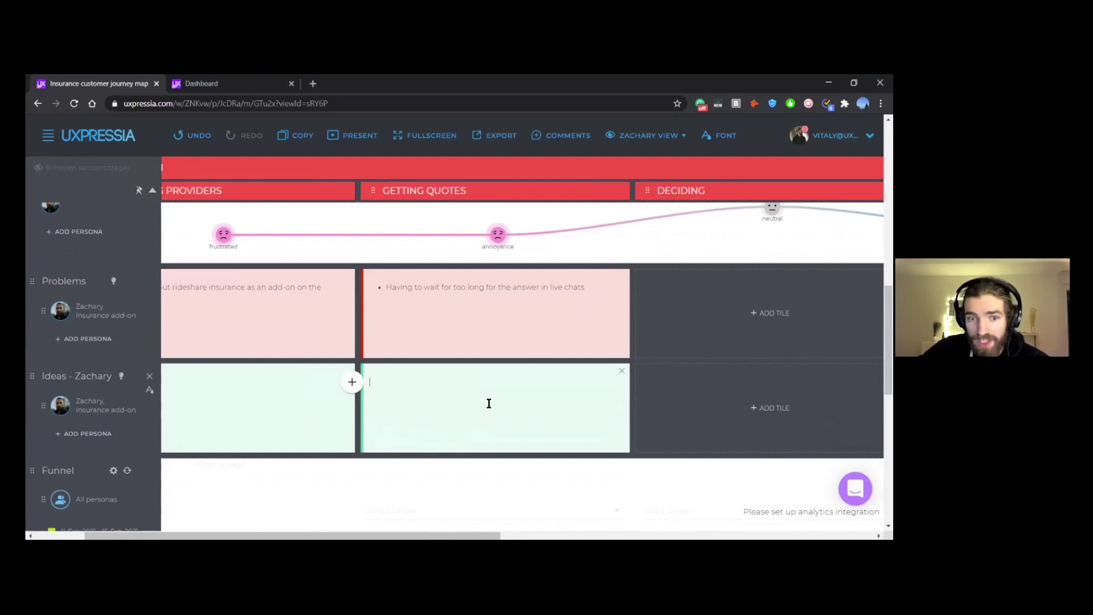
scroll(574, 364, "up", 1)
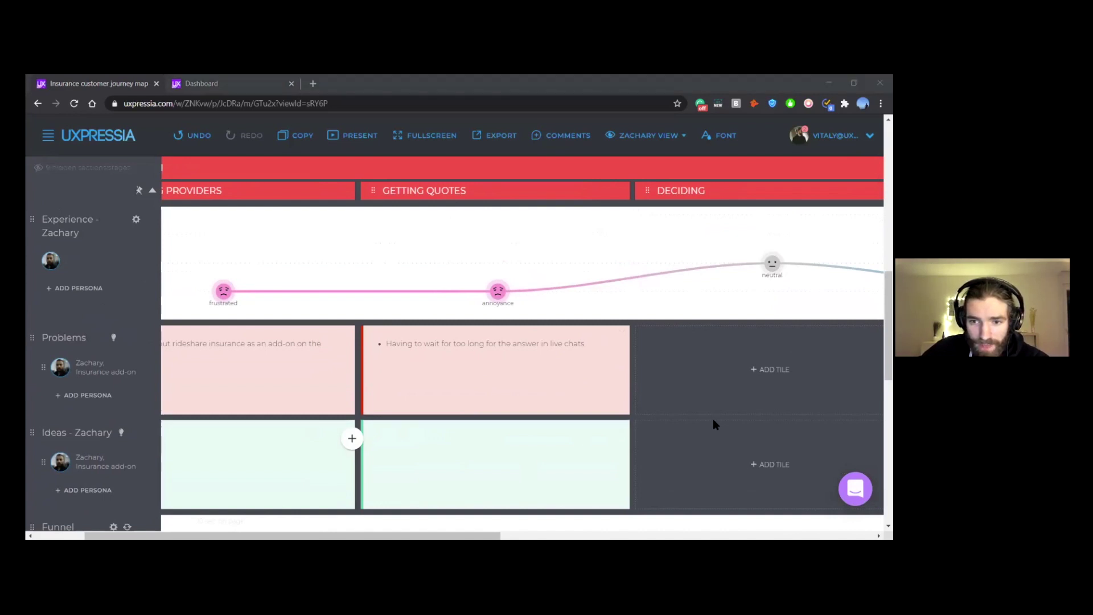
left_click(417, 446)
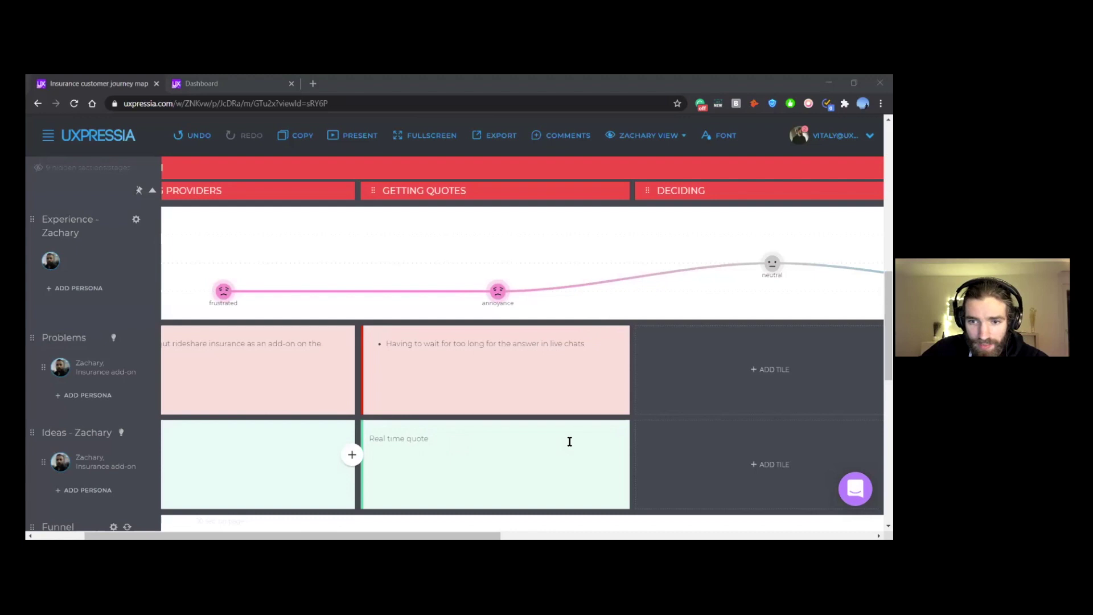
Step: Add 'call back option' and 'chatbot' on separate lines below it
left_click(450, 440)
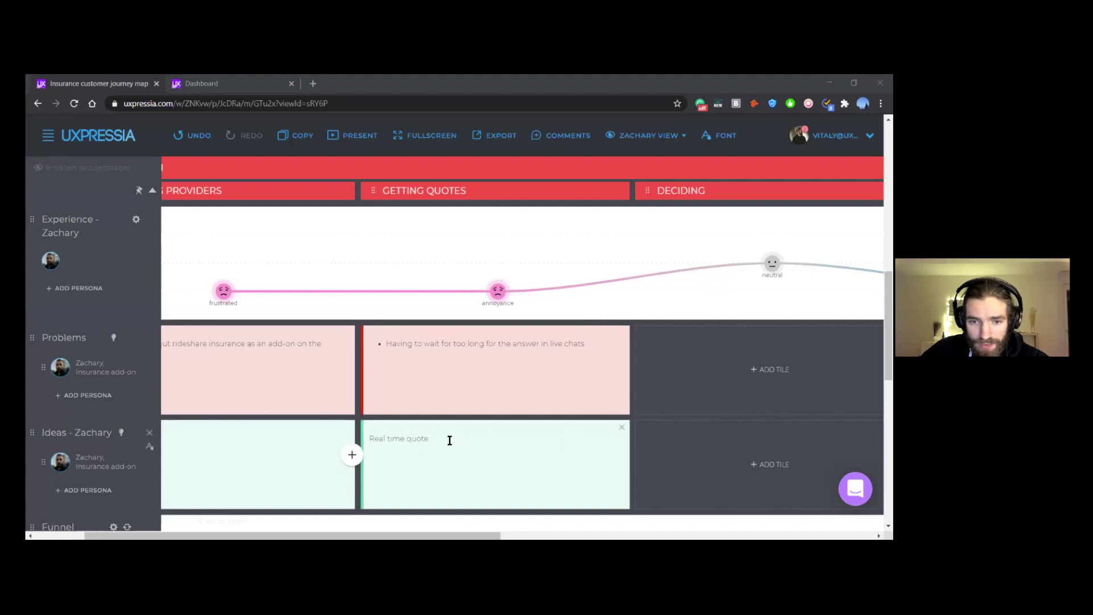
key("Return")
type("call back option")
key("Return")
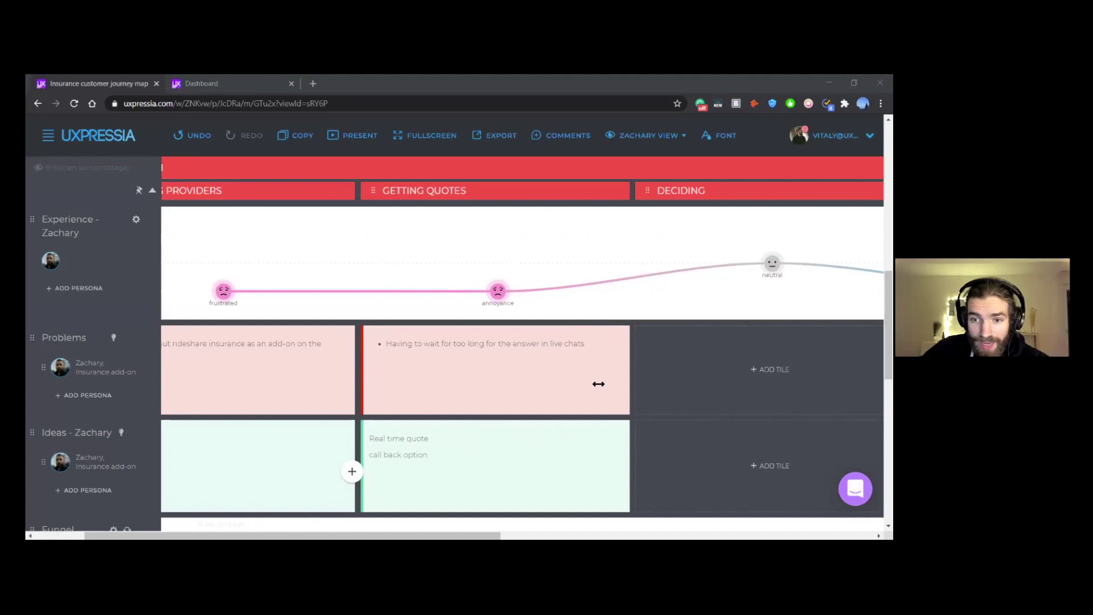
left_click(454, 454)
key("Return")
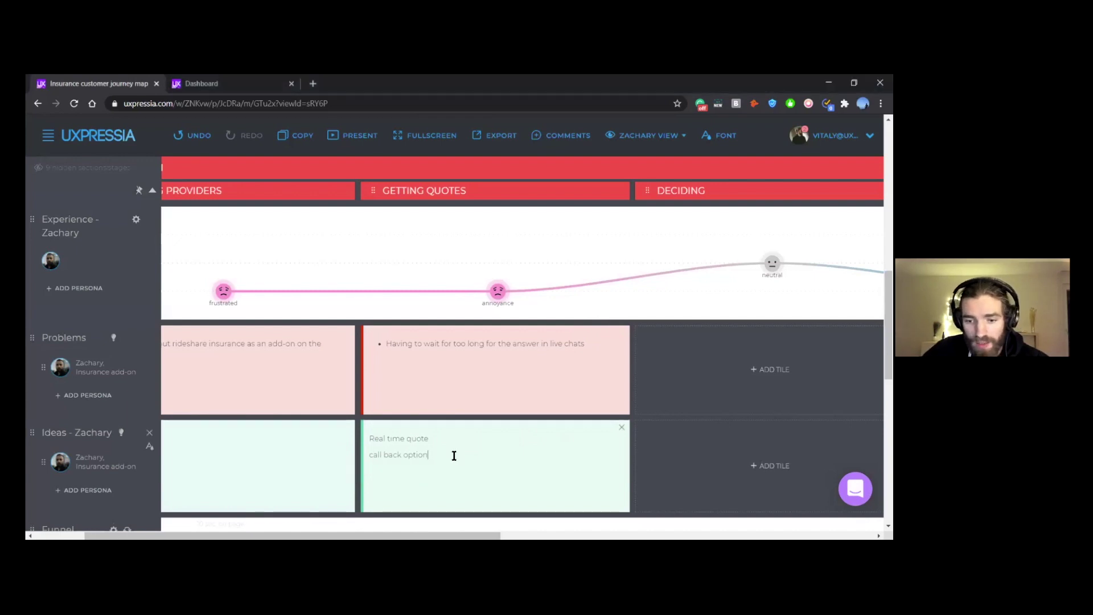
type("chatbot")
key("Return")
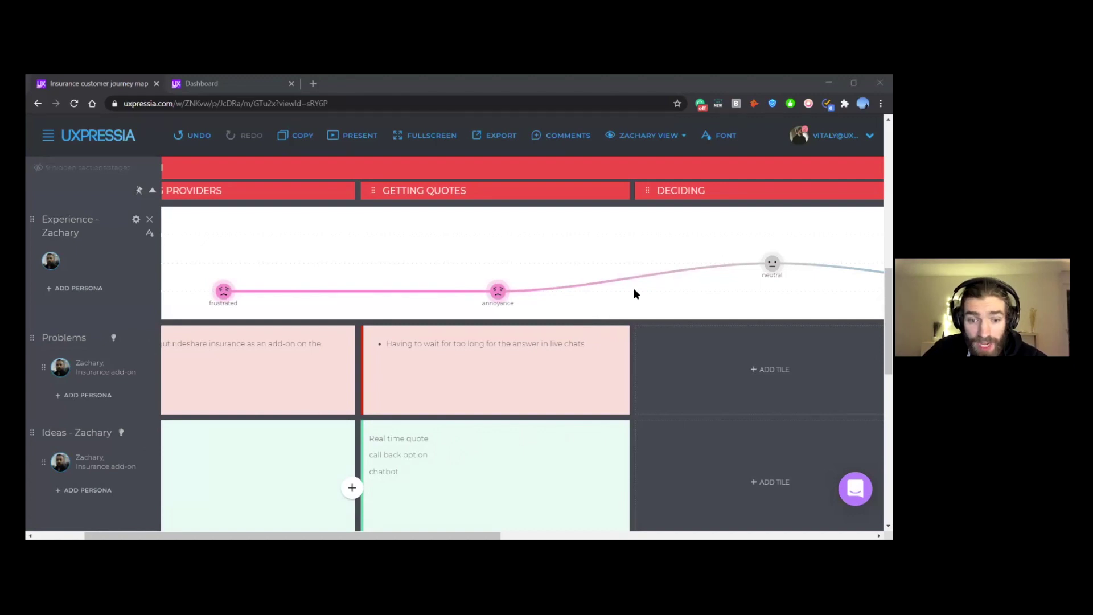
scroll(434, 339, "down", 2)
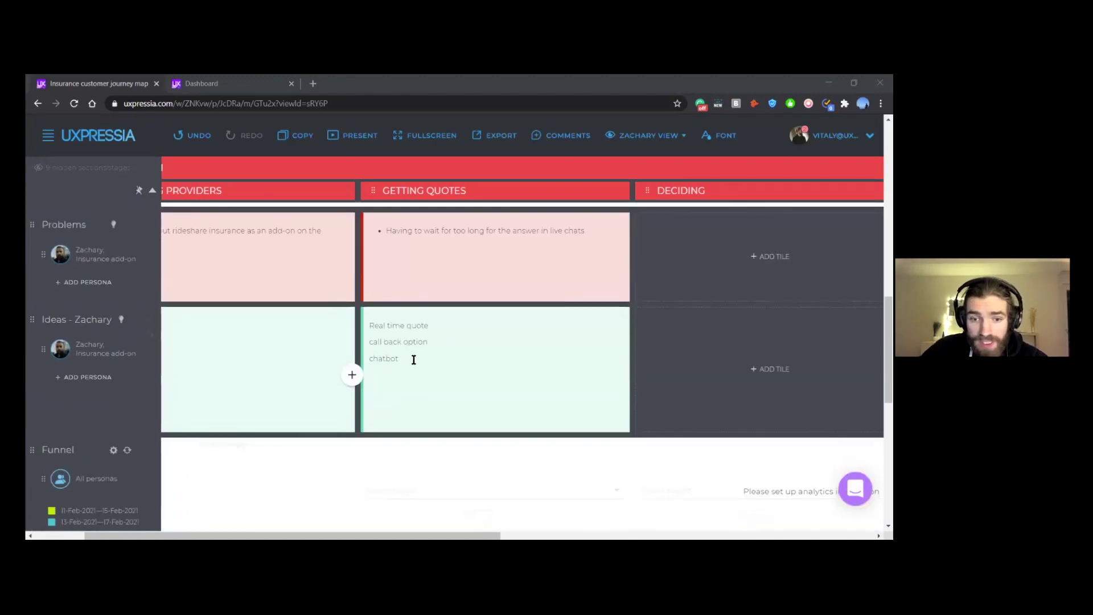
Step: Apply bullet formatting to Real time quote, call back option and chatbot
left_click_drag(414, 361, 370, 323)
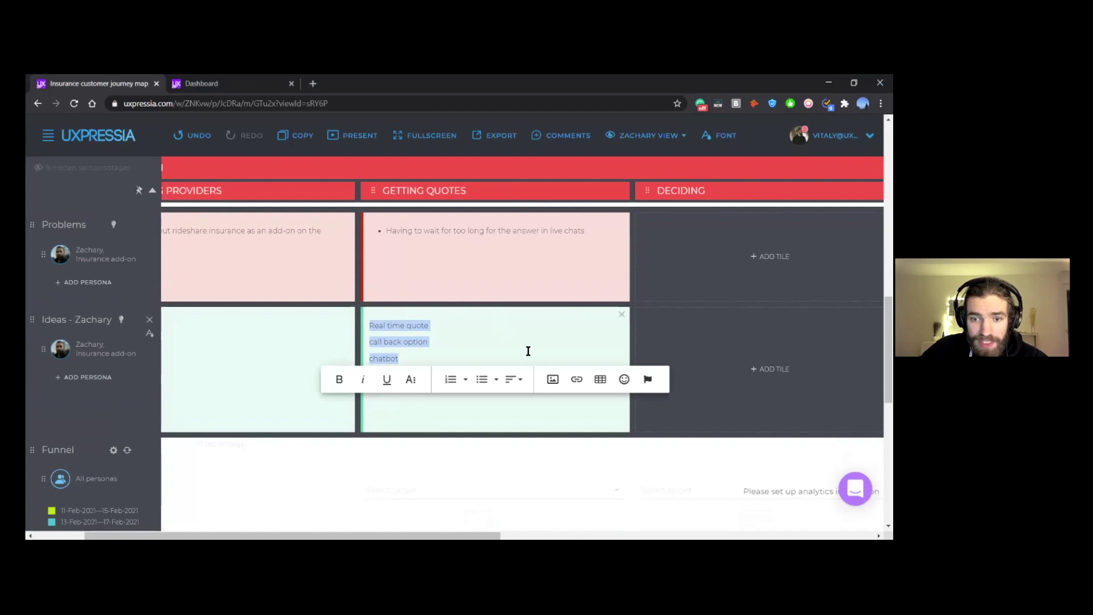
left_click(482, 379)
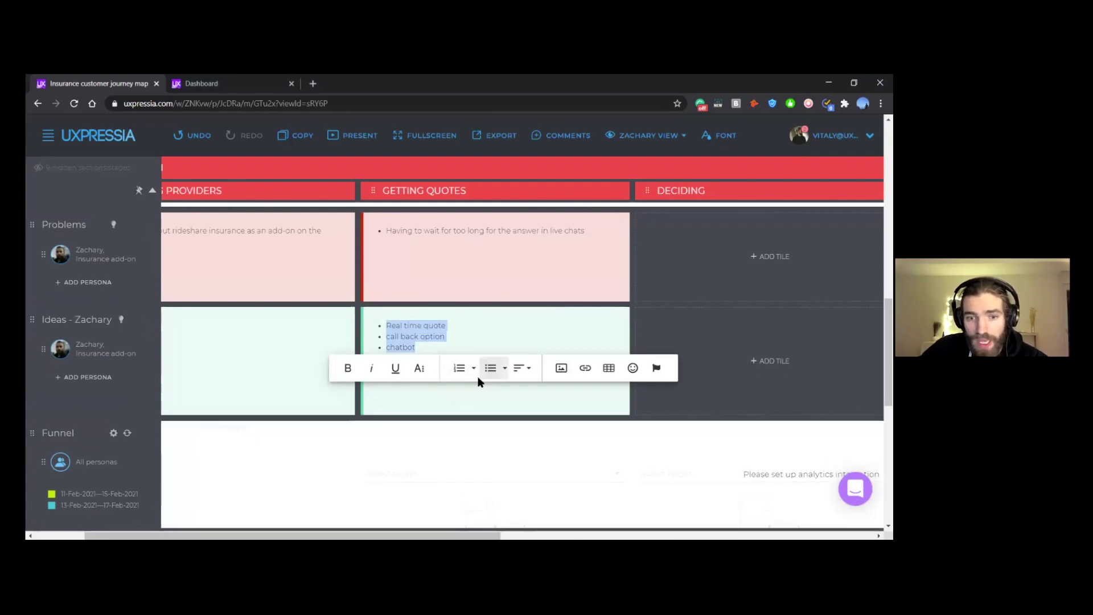
left_click(471, 335)
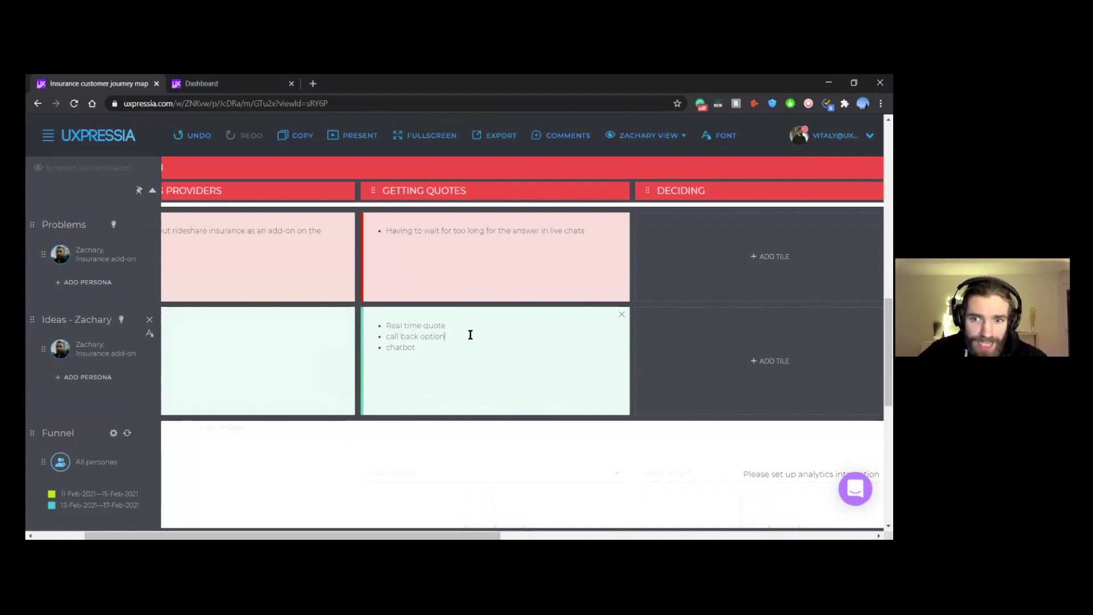
scroll(512, 344, "up", 1)
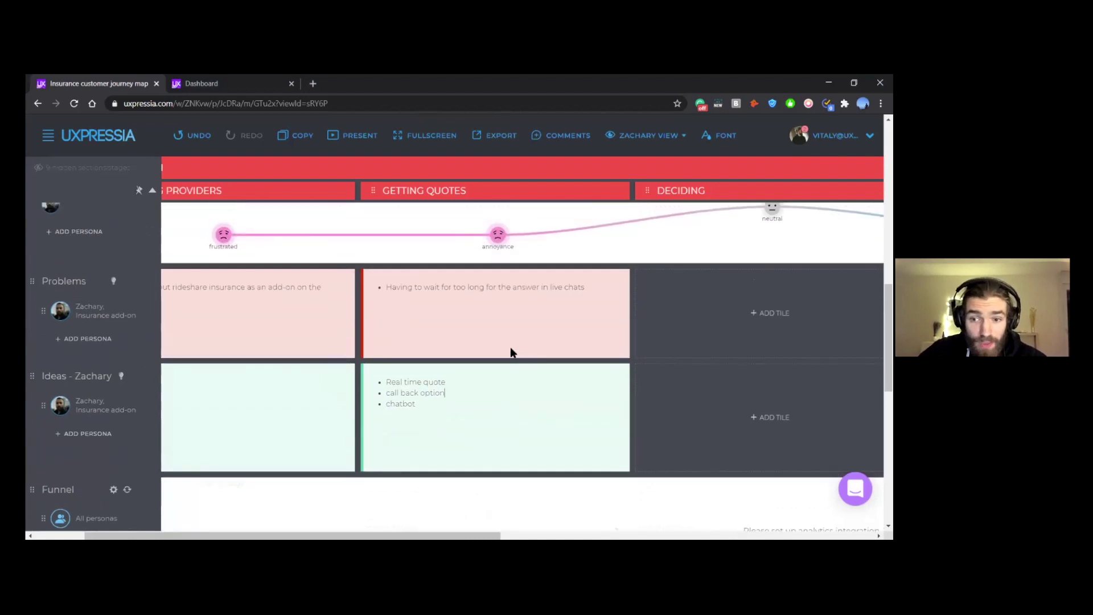
scroll(533, 338, "right", 3)
scroll(533, 339, "up", 1)
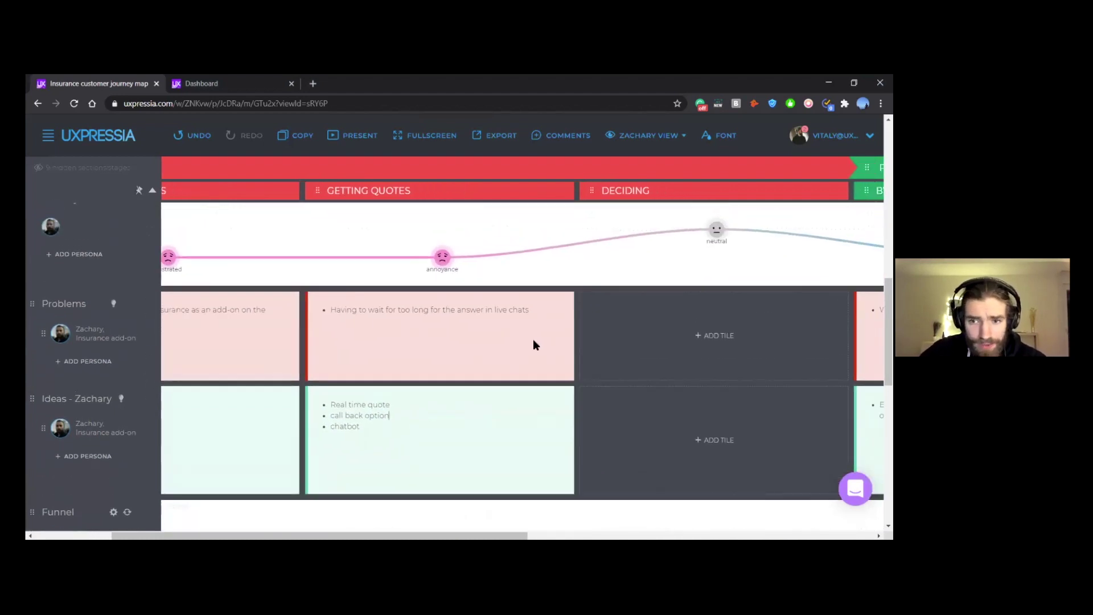
scroll(533, 344, "right", 8)
scroll(533, 345, "up", 2)
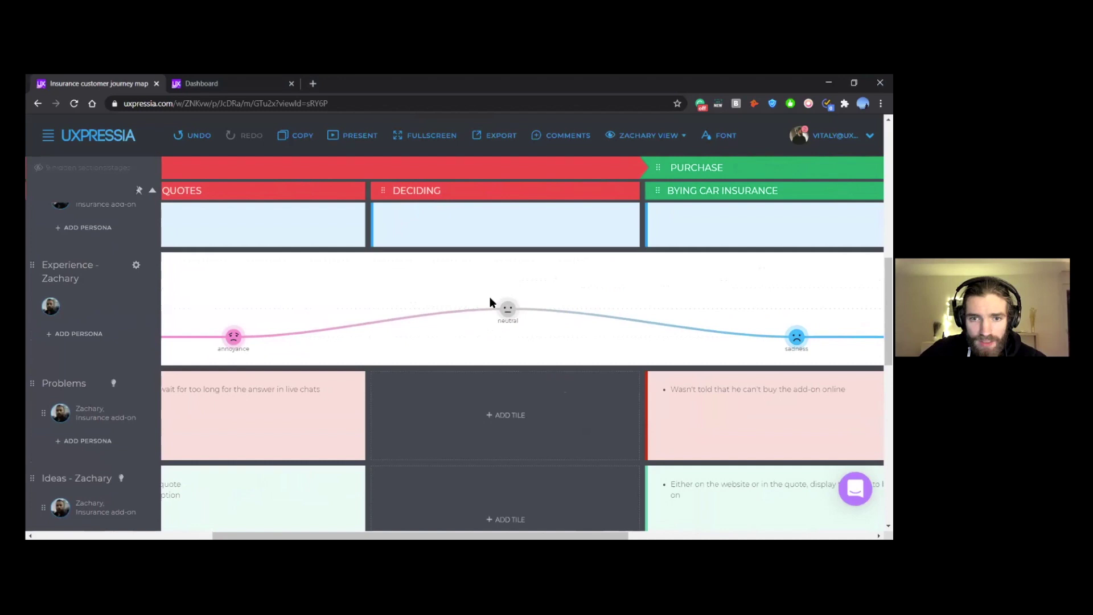
scroll(493, 300, "right", 1)
scroll(498, 308, "down", 1)
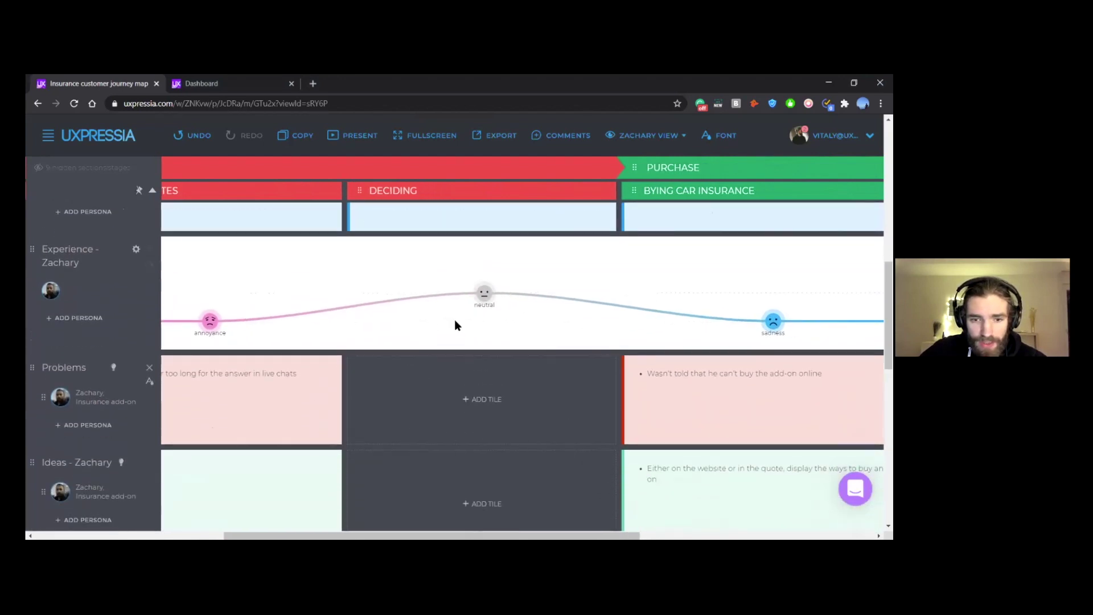
scroll(578, 391, "up", 2)
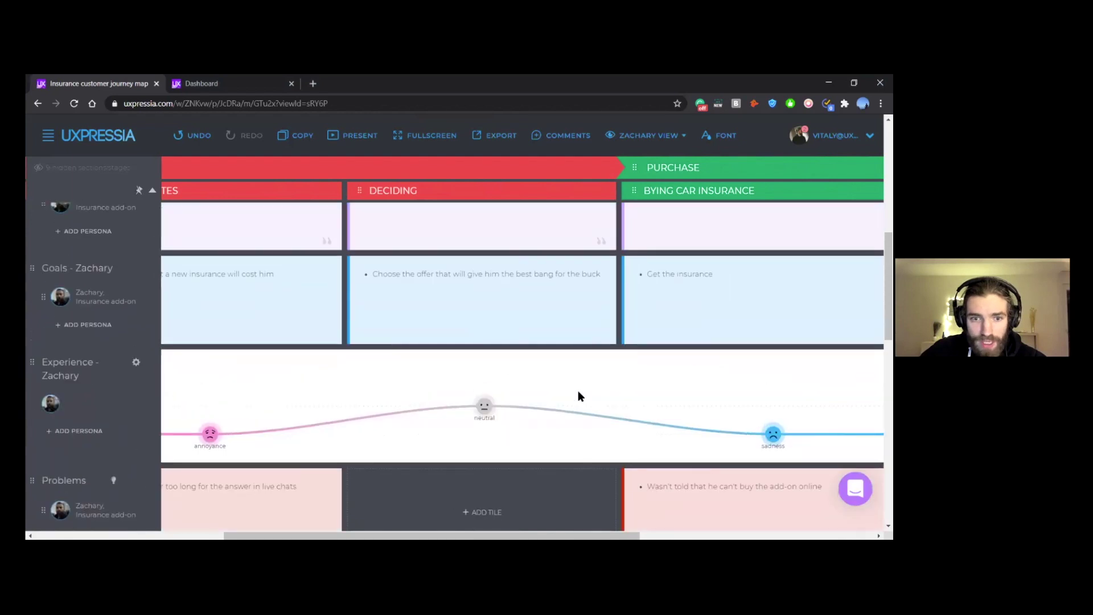
scroll(579, 391, "down", 1)
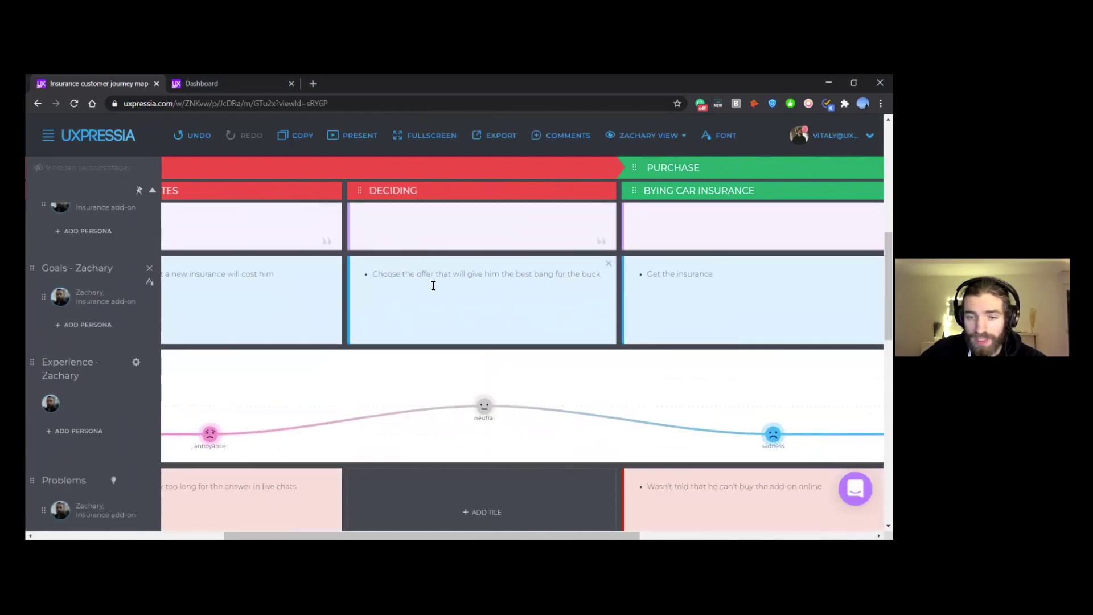
scroll(467, 344, "up", 3)
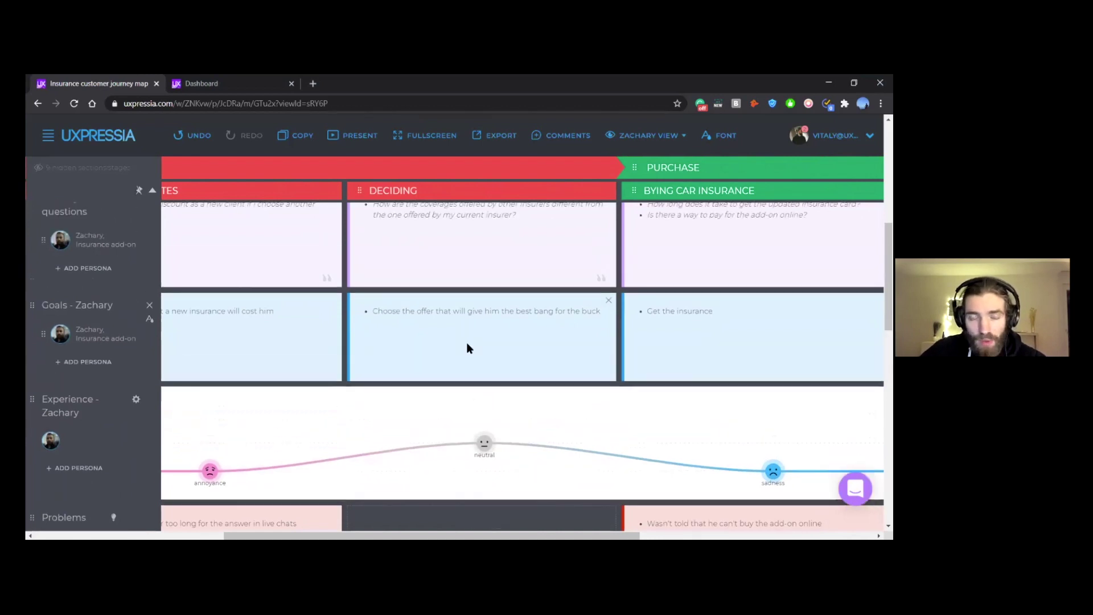
scroll(473, 361, "down", 1)
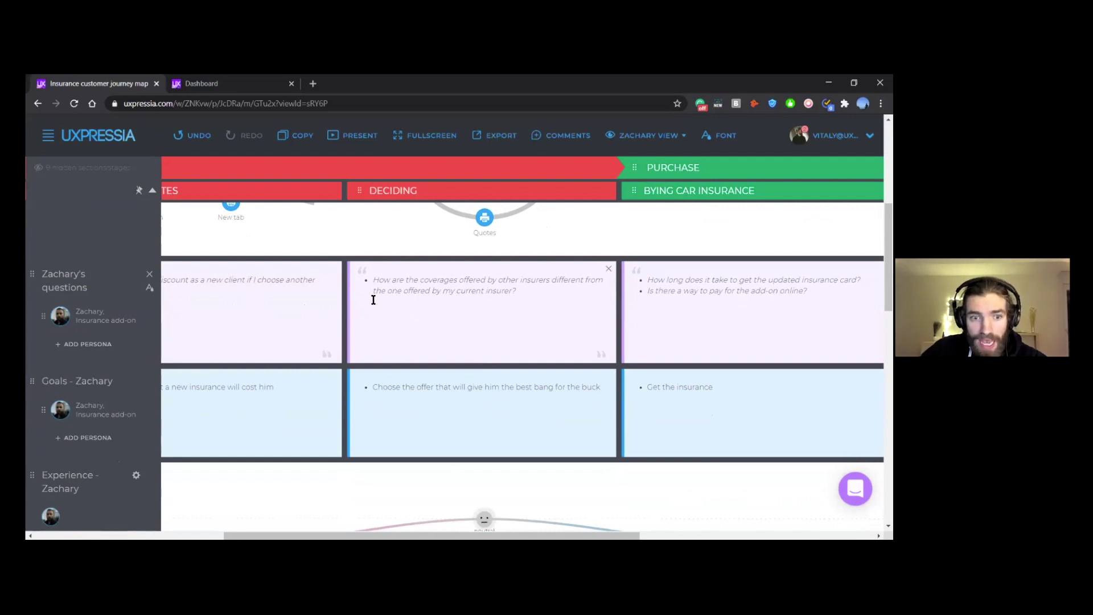
left_click_drag(374, 280, 529, 291)
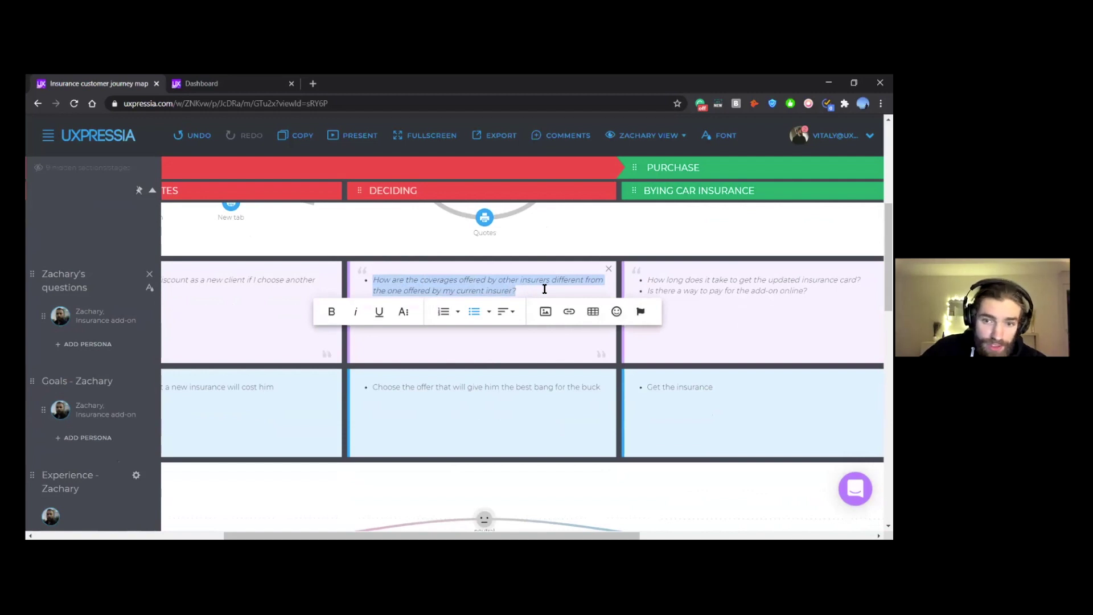
left_click(544, 289)
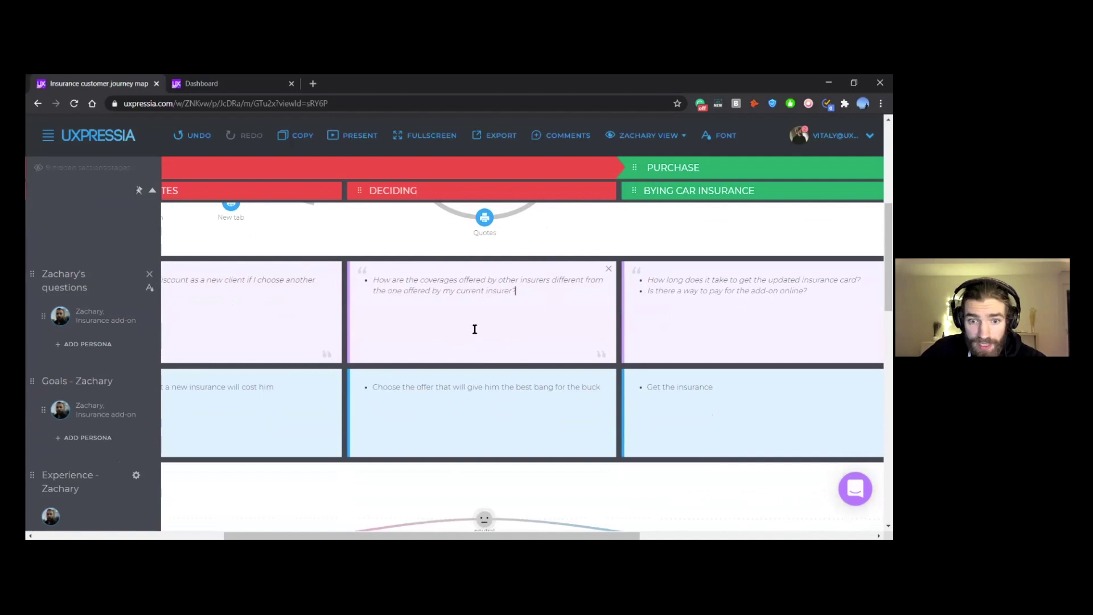
scroll(501, 315, "down", 1)
scroll(500, 315, "down", 4)
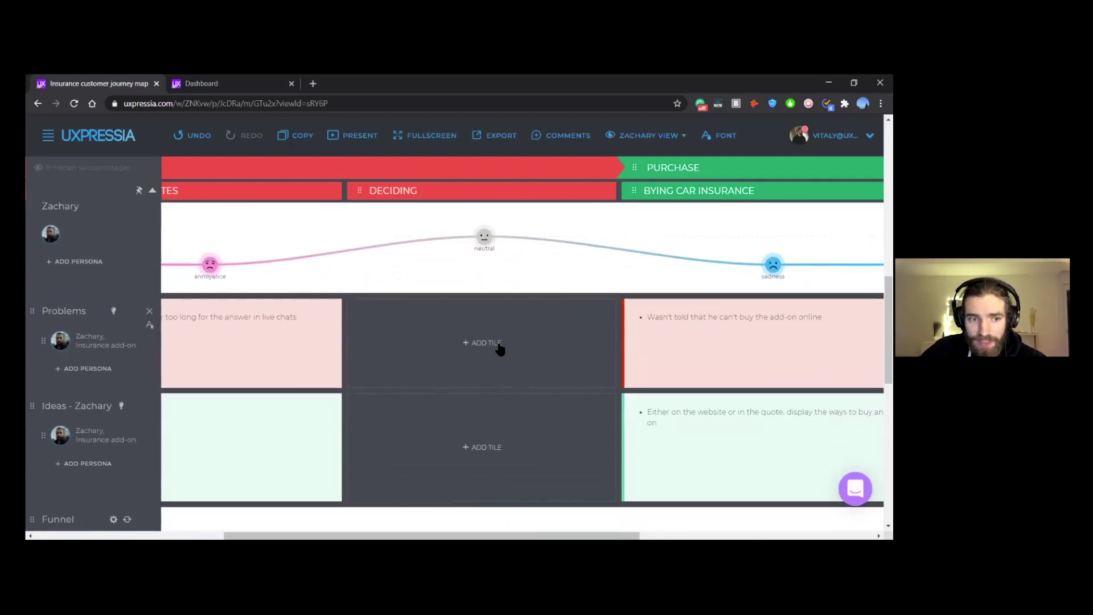
Step: Add an empty idea tile under Deciding, then switch to the Car Insurance - data for CJM notes
scroll(518, 294, "down", 2)
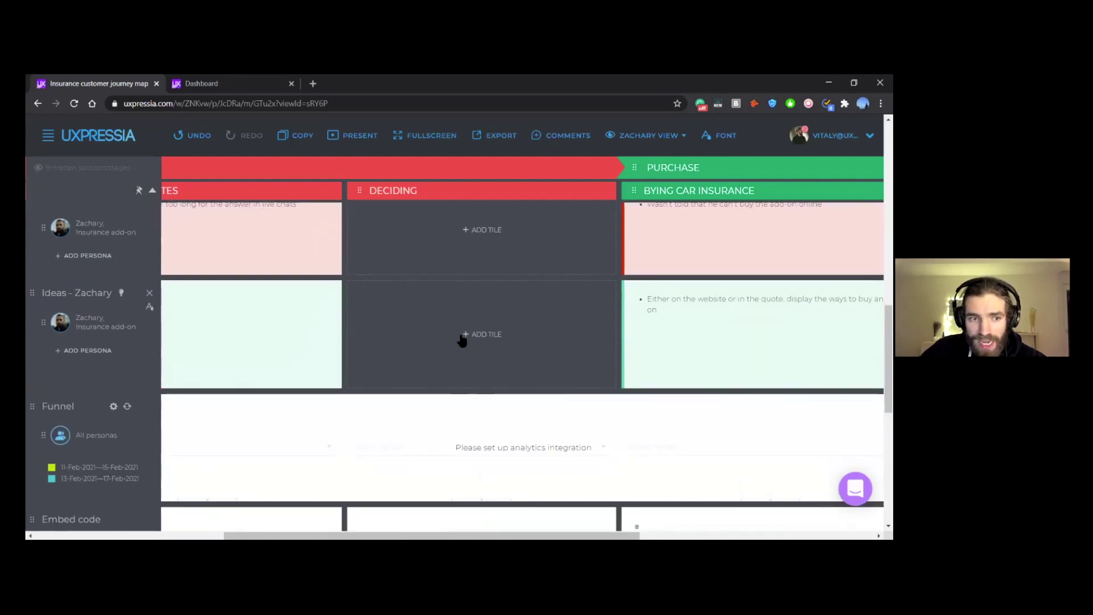
left_click(481, 334)
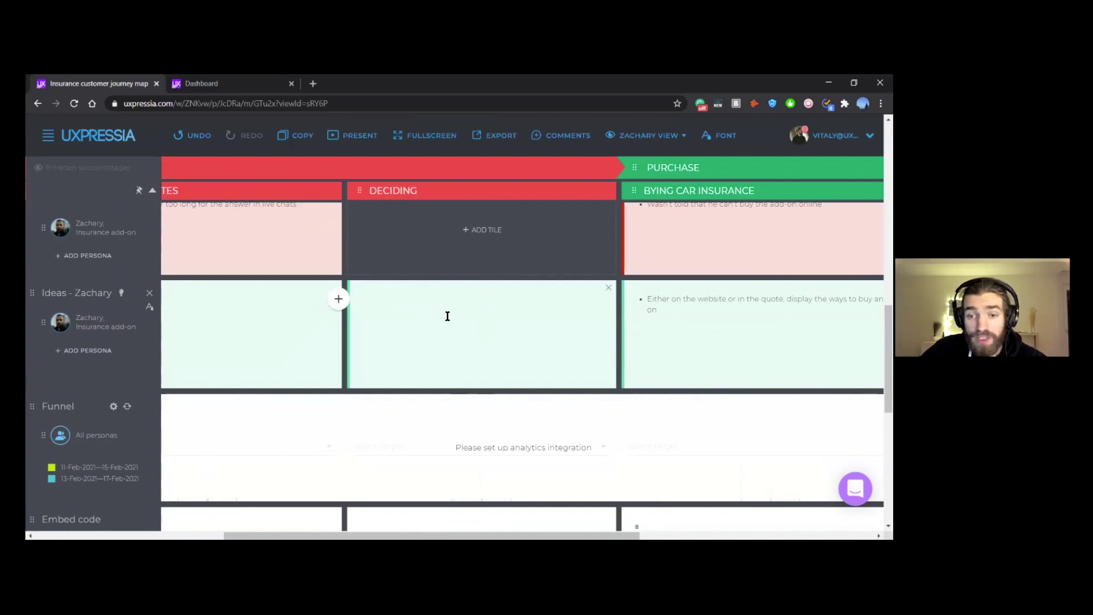
scroll(481, 318, "down", 2)
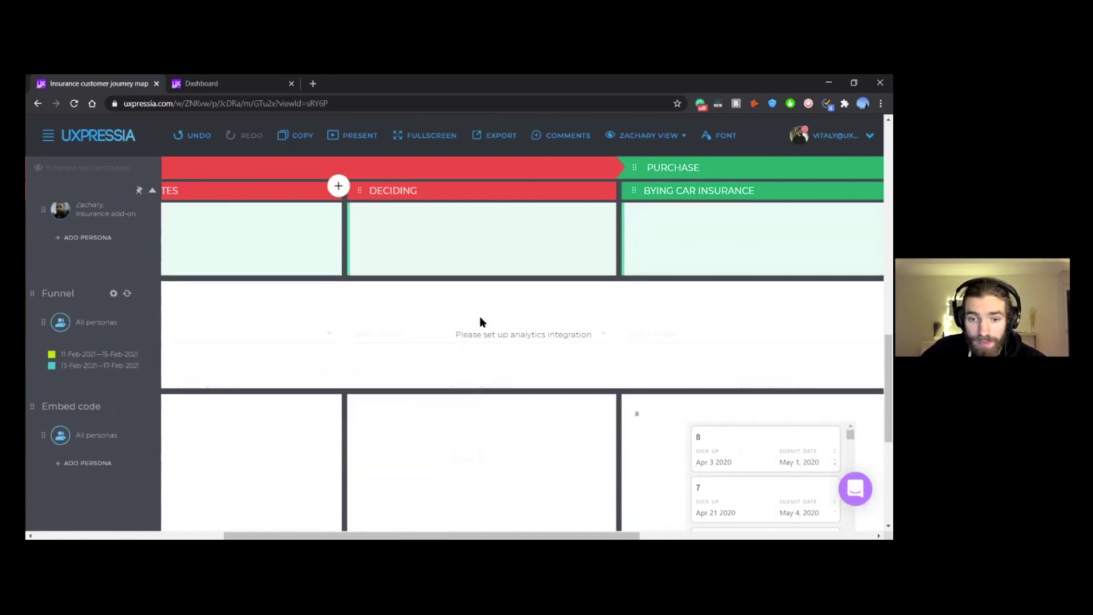
scroll(513, 304, "up", 1)
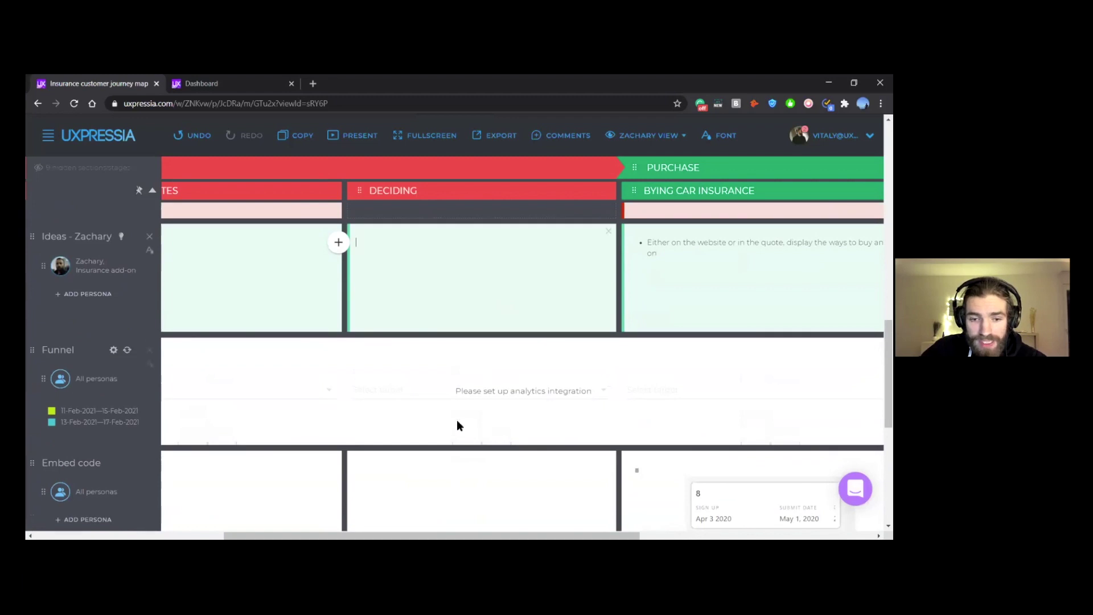
scroll(438, 455, "up", 2)
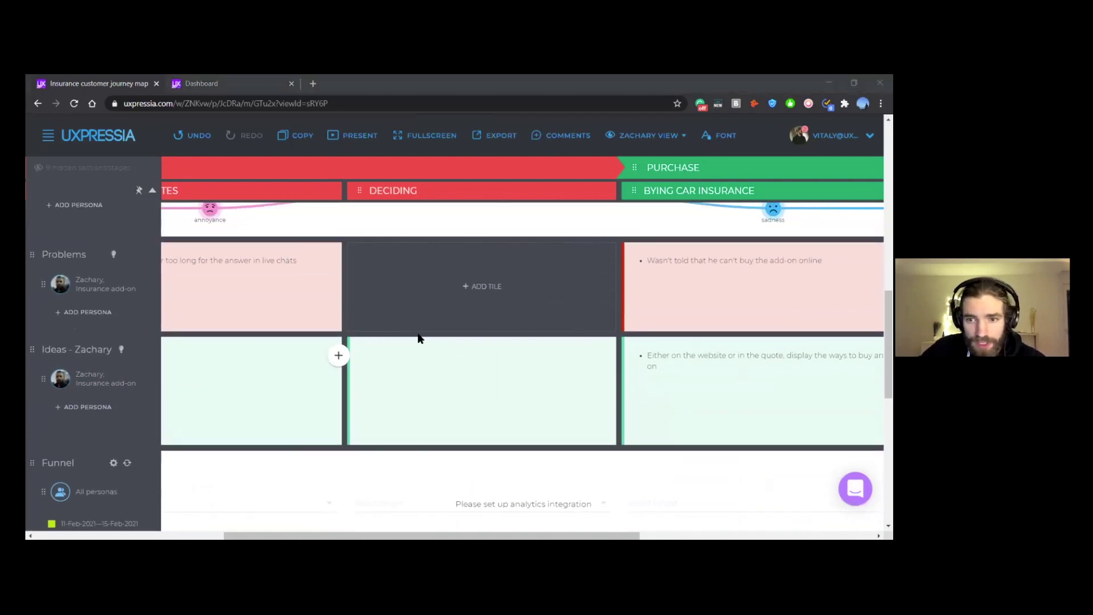
key("alt+Tab")
scroll(332, 334, "down", 16)
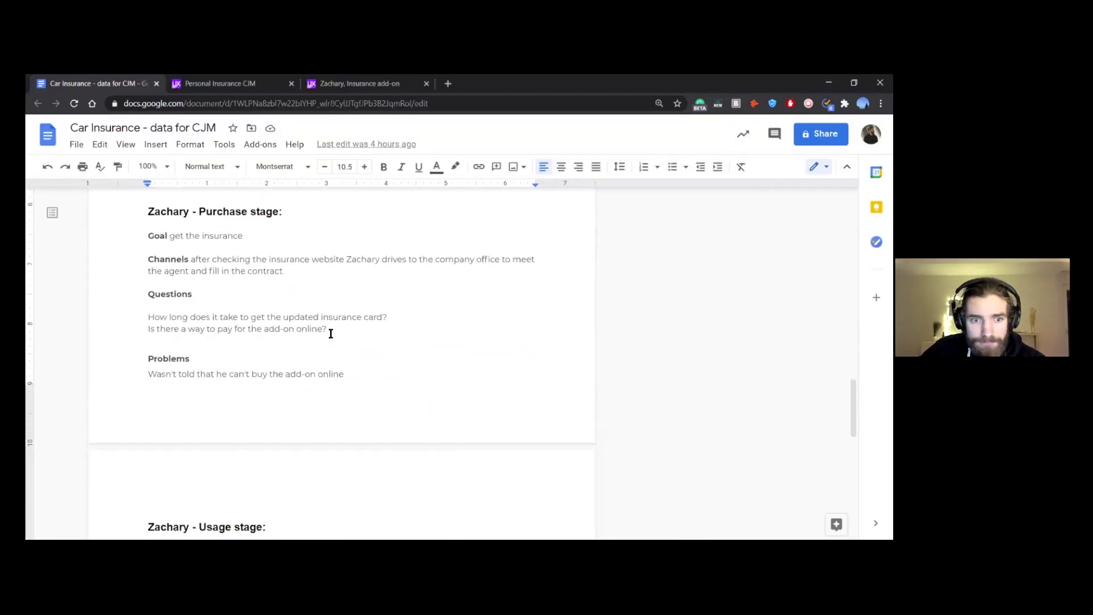
Step: Open the '3 tips for comparing car insurance rates' youtu.be link from Resources in a new tab
scroll(330, 333, "down", 2)
scroll(329, 331, "up", 1)
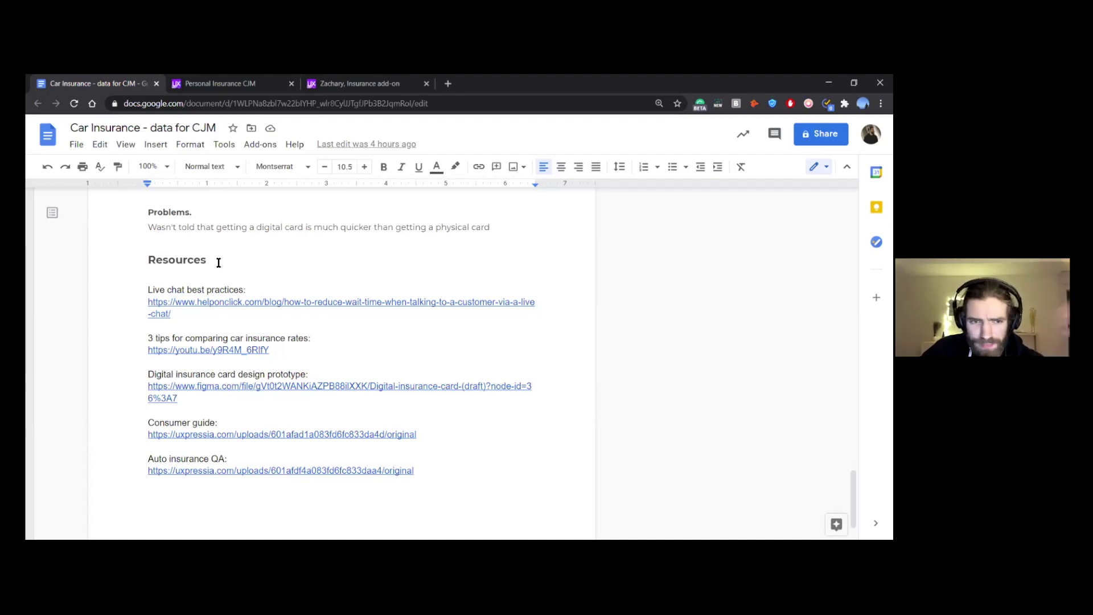
left_click(225, 286)
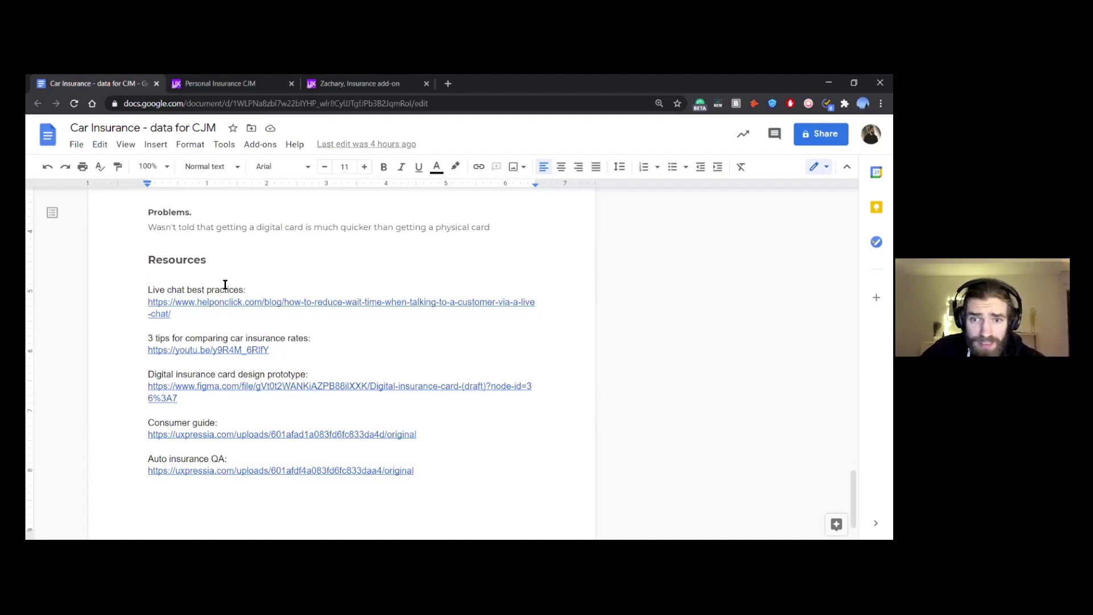
left_click(250, 326)
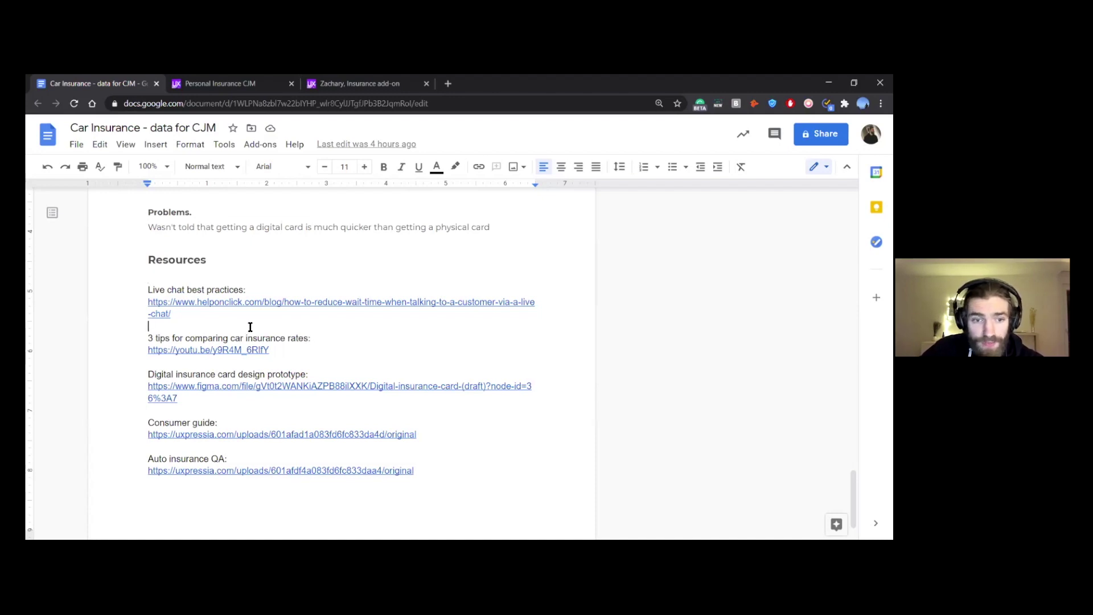
left_click(211, 350)
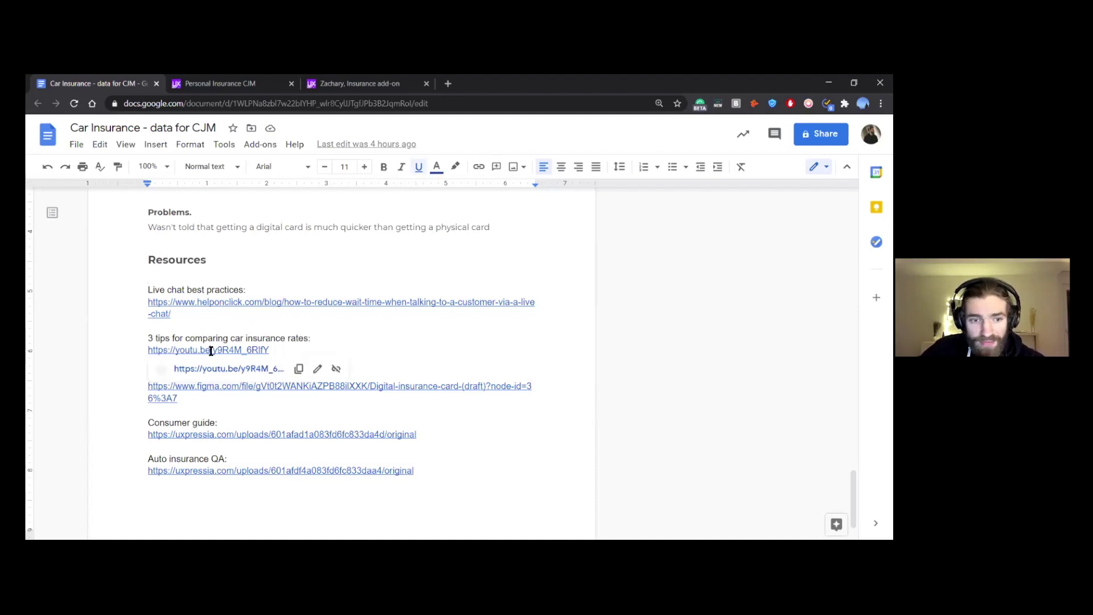
left_click(218, 368)
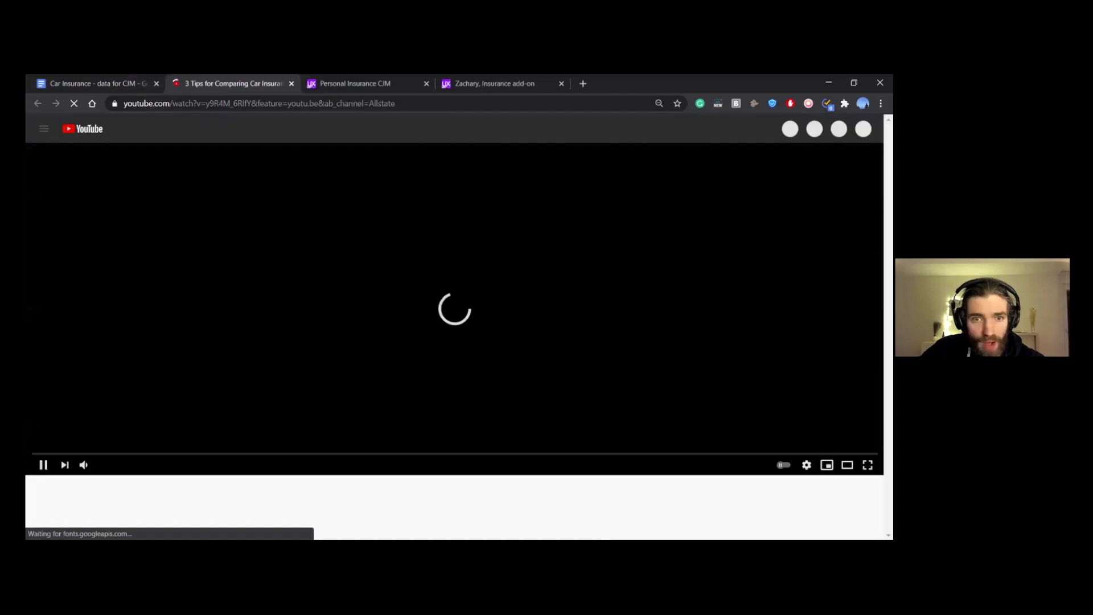
Step: Pause the video and select its full title
left_click(274, 360)
scroll(273, 359, "down", 2)
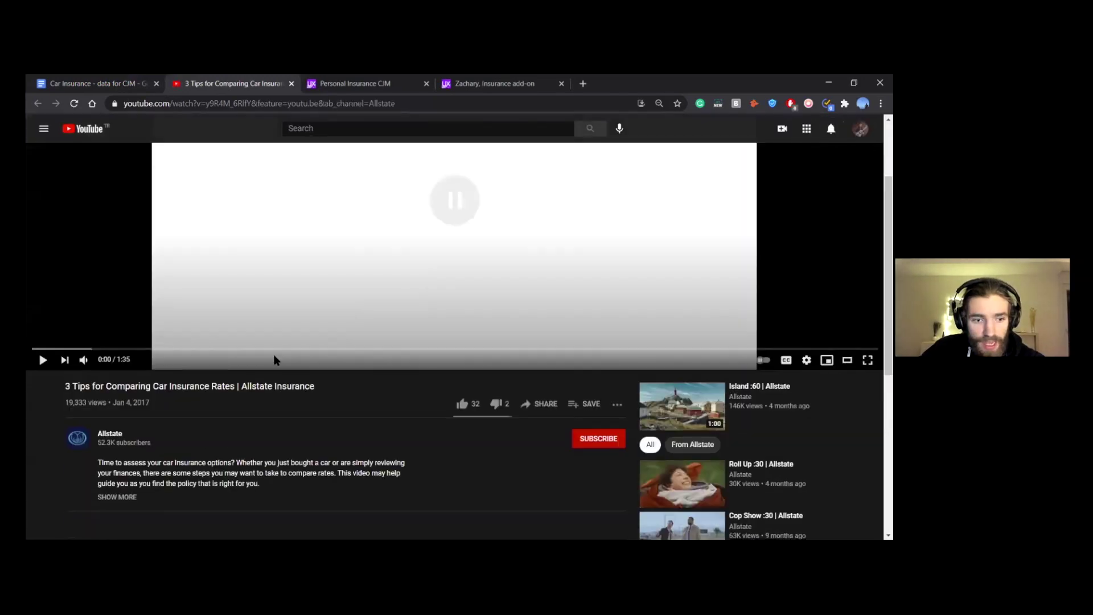
left_click_drag(63, 387, 241, 389)
left_click(358, 422)
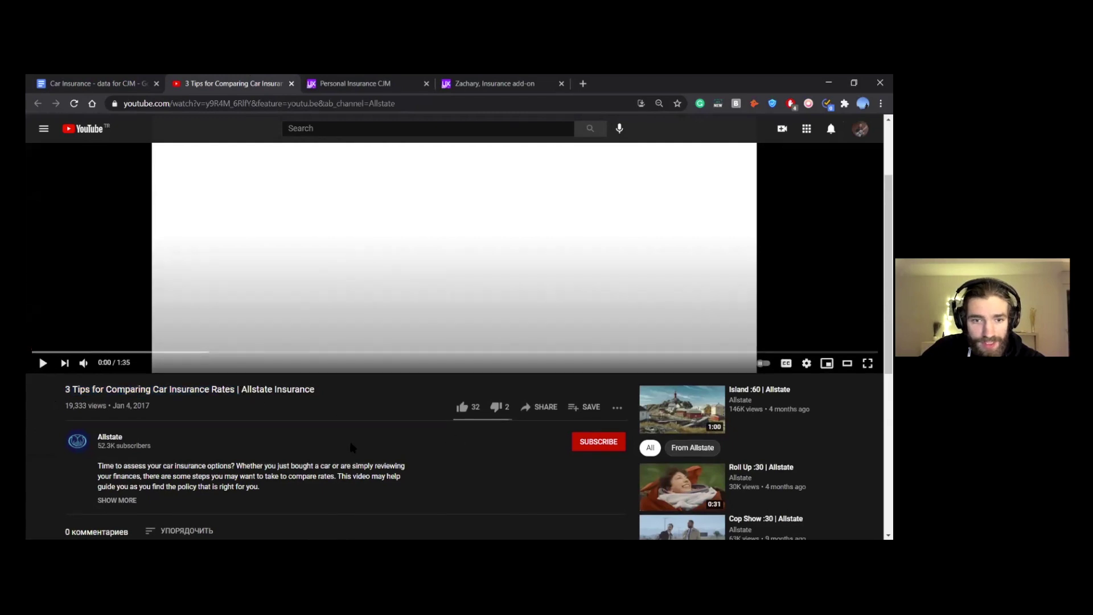
scroll(352, 447, "up", 2)
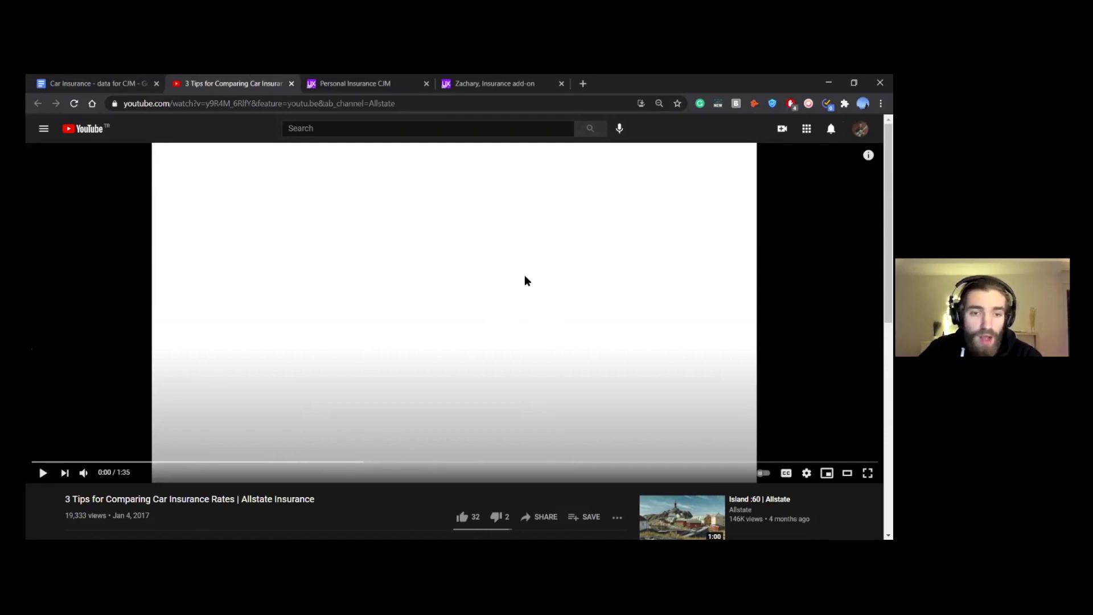
scroll(544, 253, "down", 1)
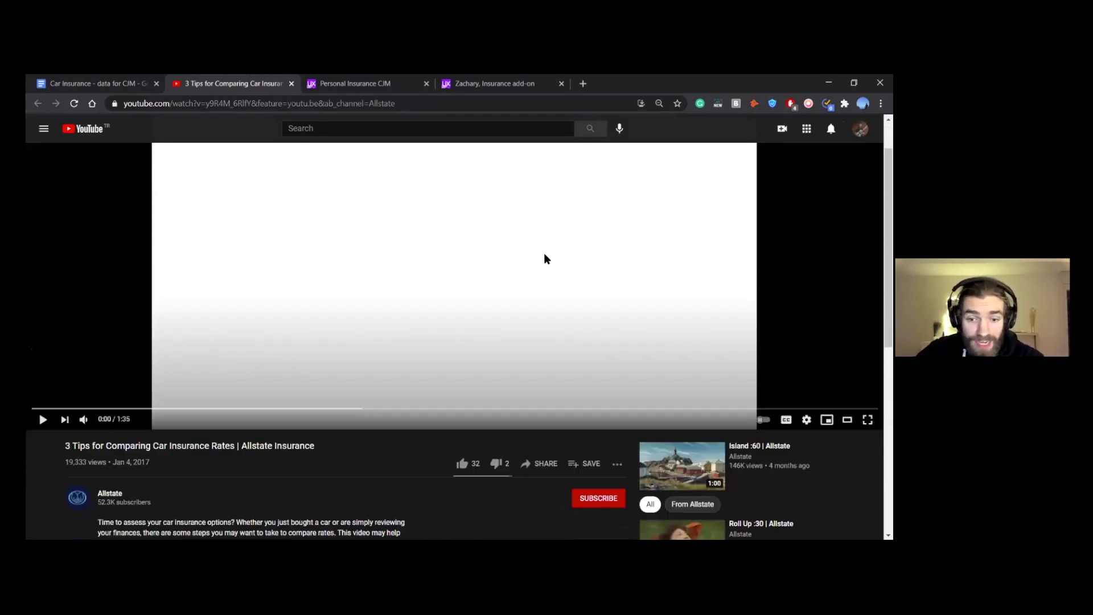
scroll(545, 258, "down", 2)
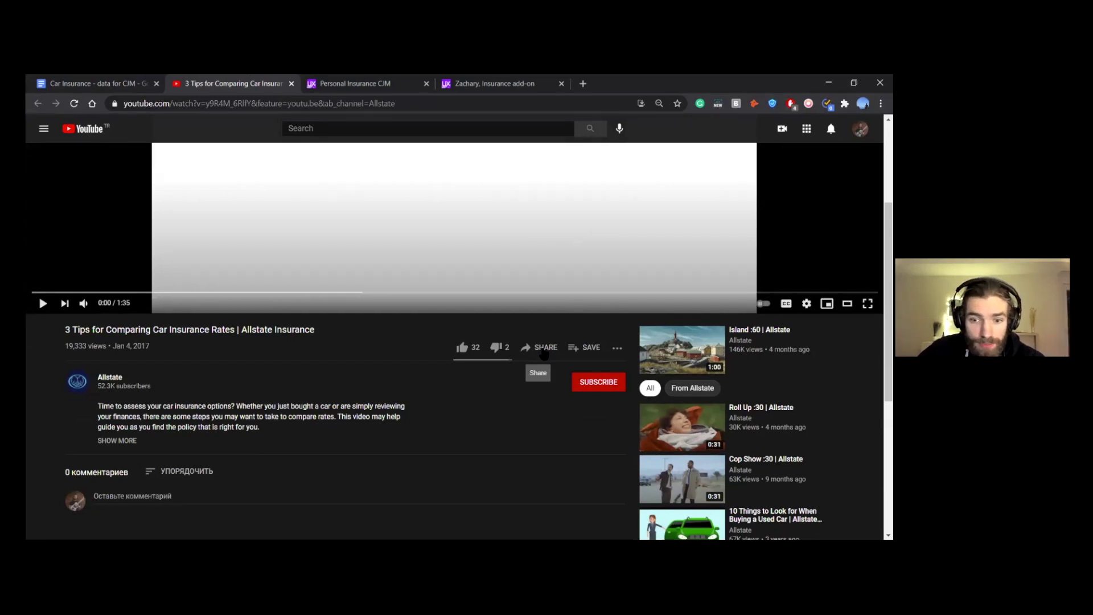
Step: Copy the video's iframe code from Share > Embed and return to UXPressia
left_click(542, 350)
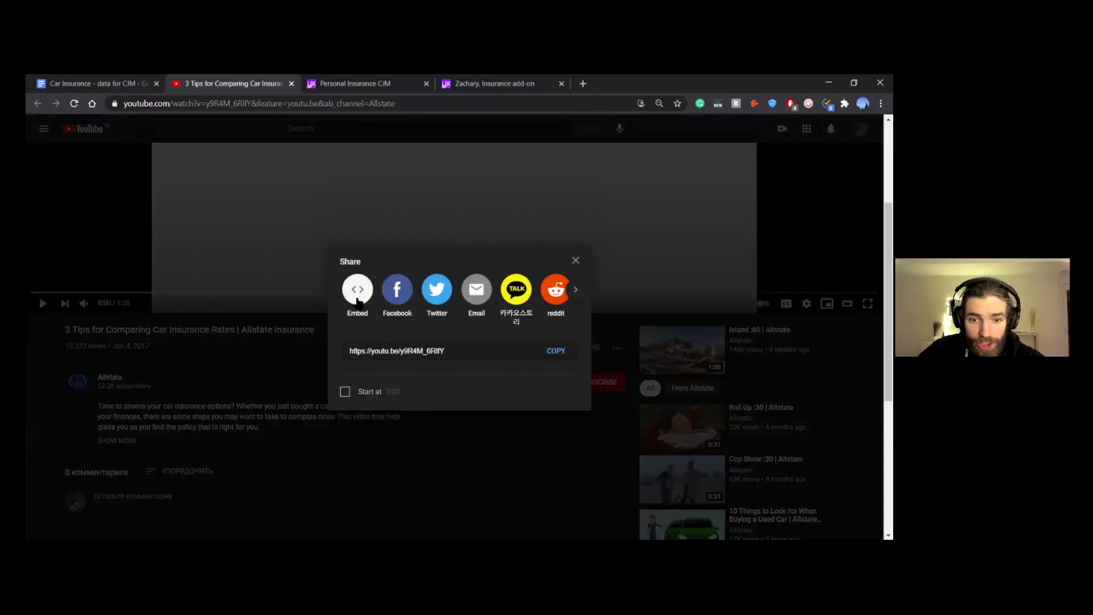
left_click(357, 290)
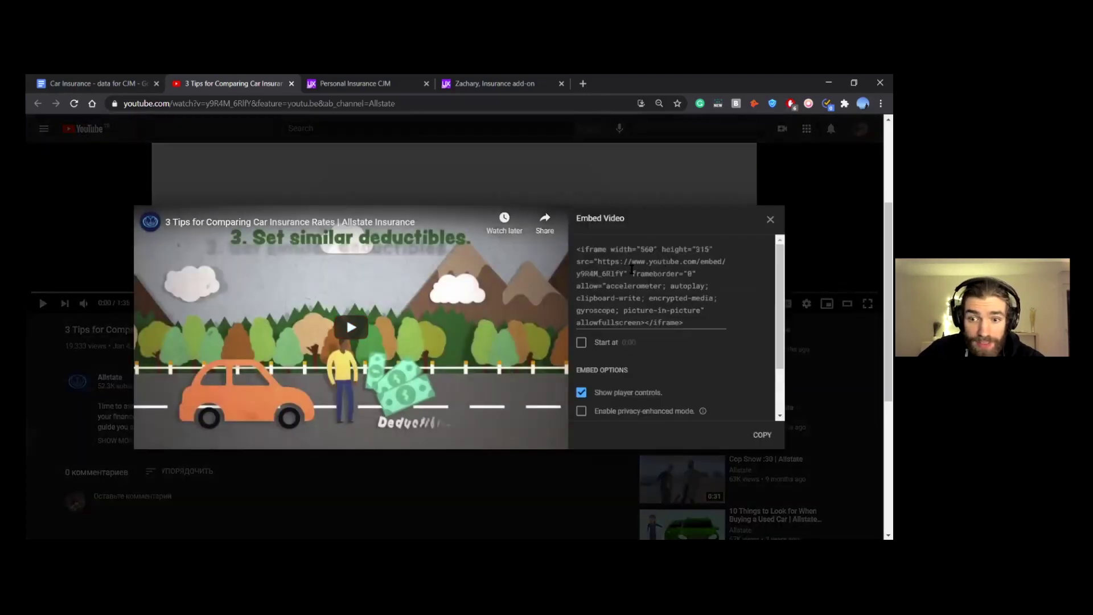
left_click(631, 269)
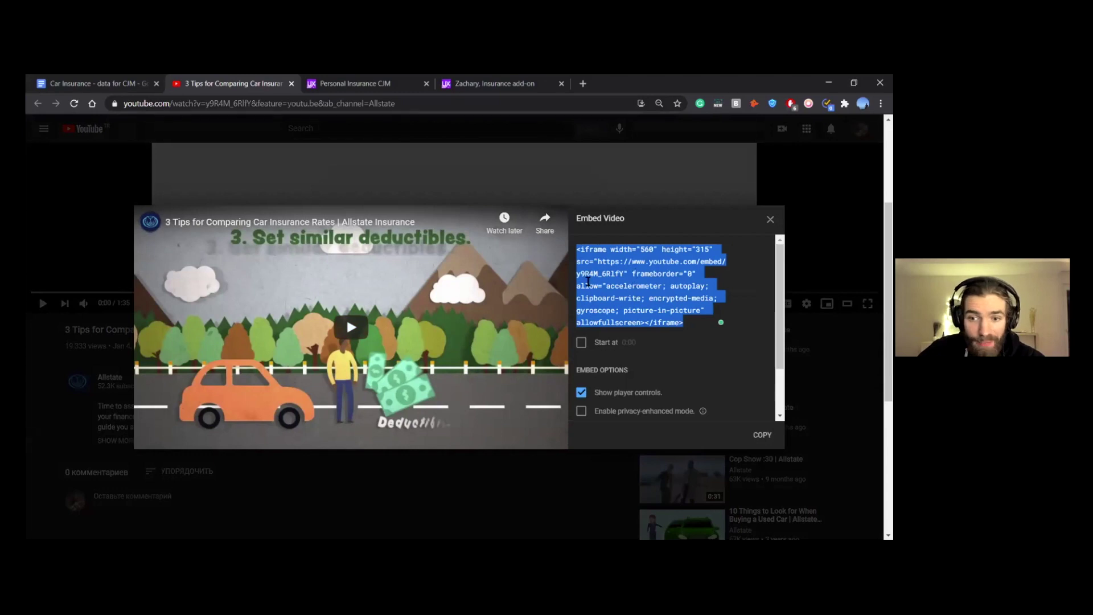
key("alt+Tab")
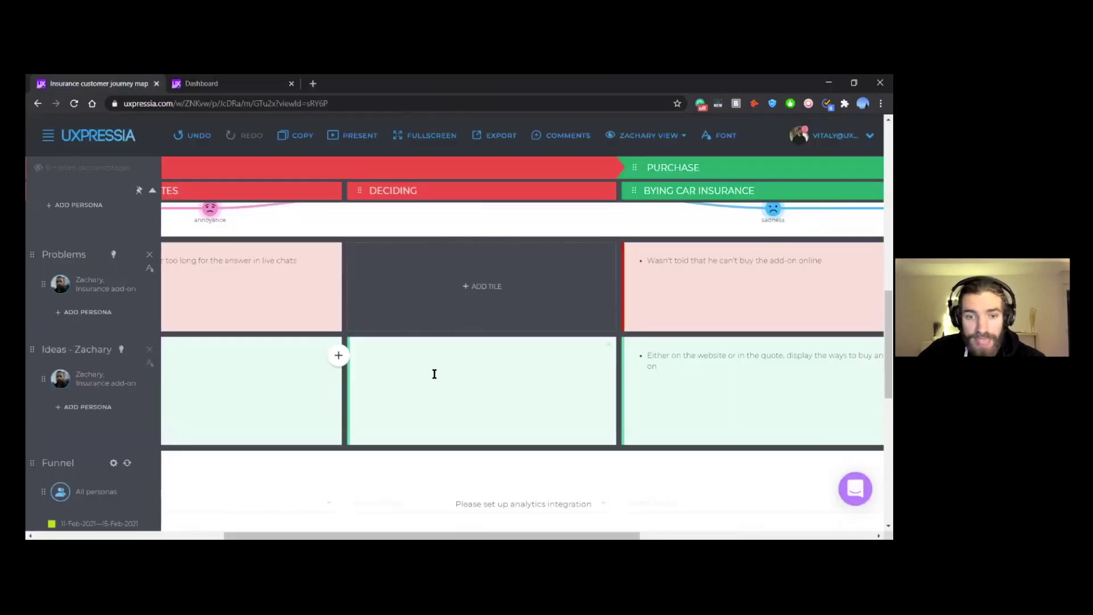
Step: Paste the YouTube embed code into the empty Deciding Ideas tile
left_click(407, 361)
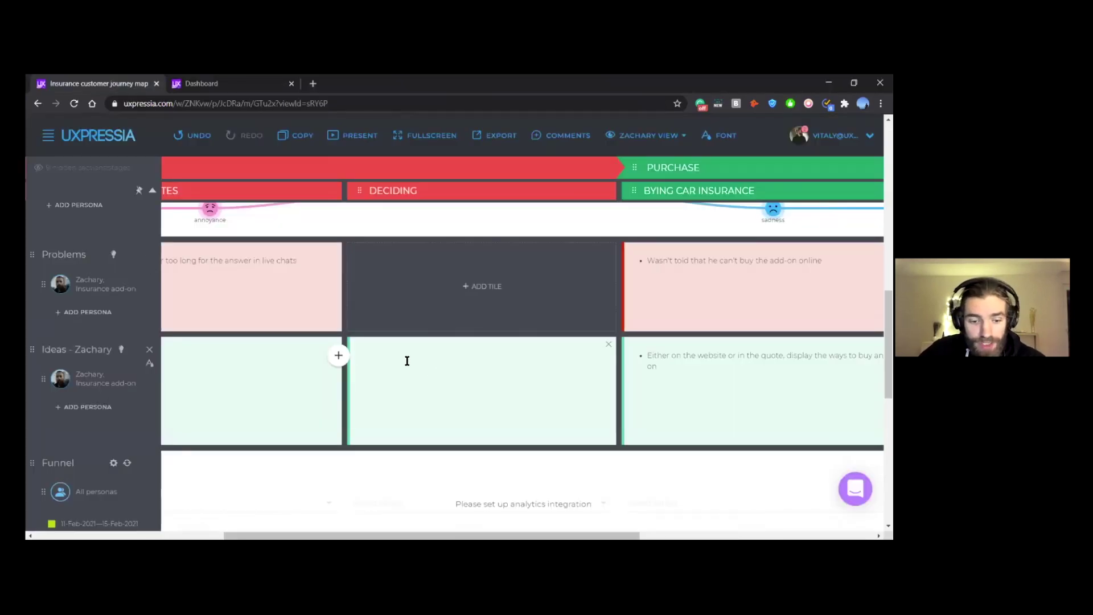
key("ctrl+v")
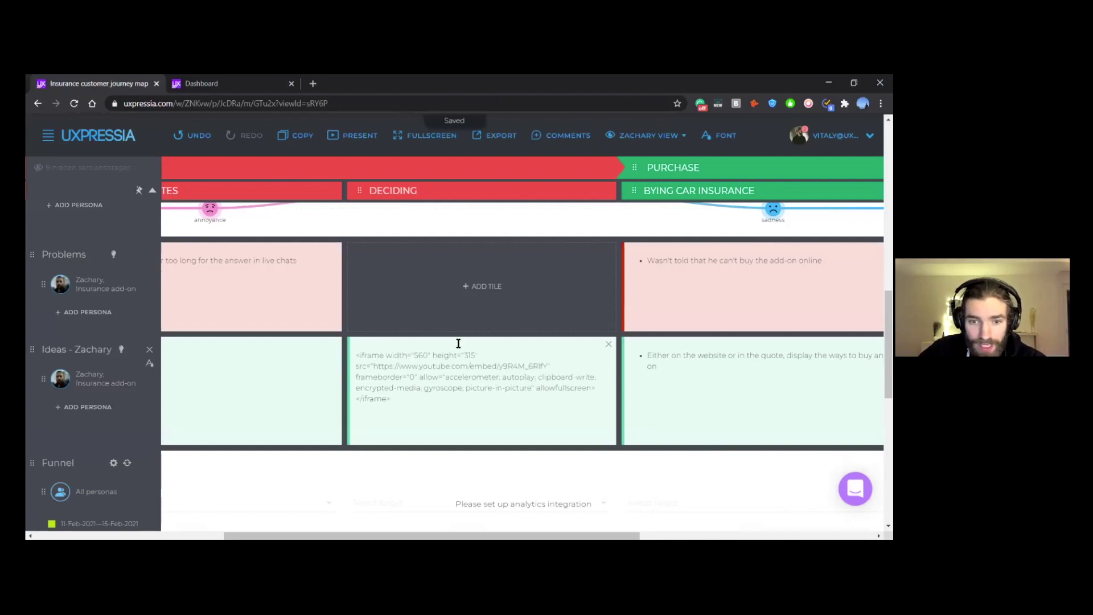
scroll(497, 228, "down", 3)
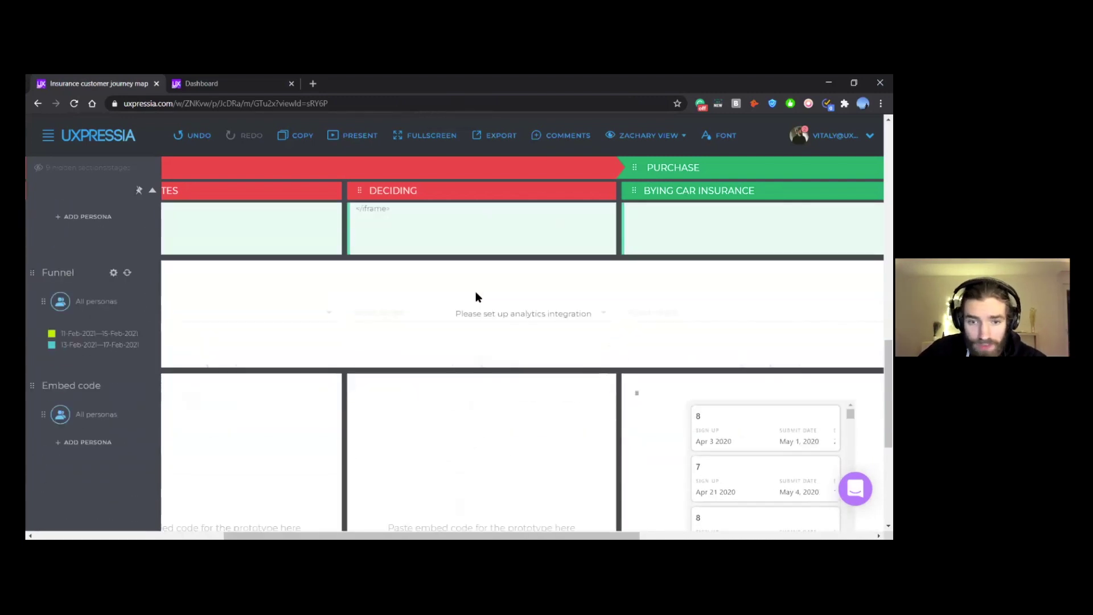
scroll(476, 291, "down", 4)
scroll(481, 454, "up", 5)
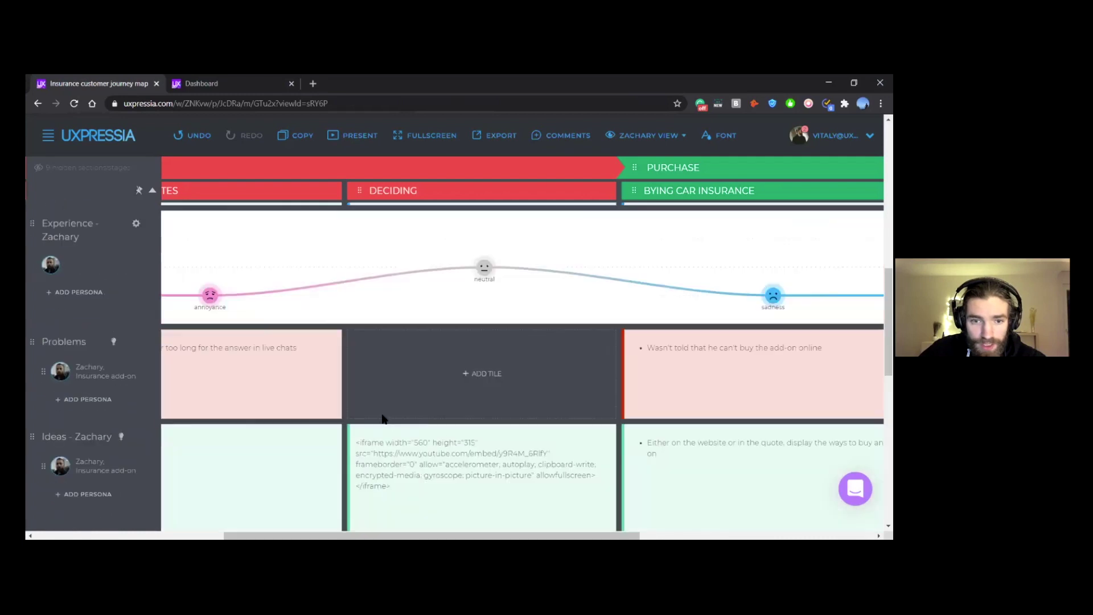
Step: Move the embed code from the Ideas tile into the Deciding Embed code tile
left_click(400, 349)
key("ctrl+a")
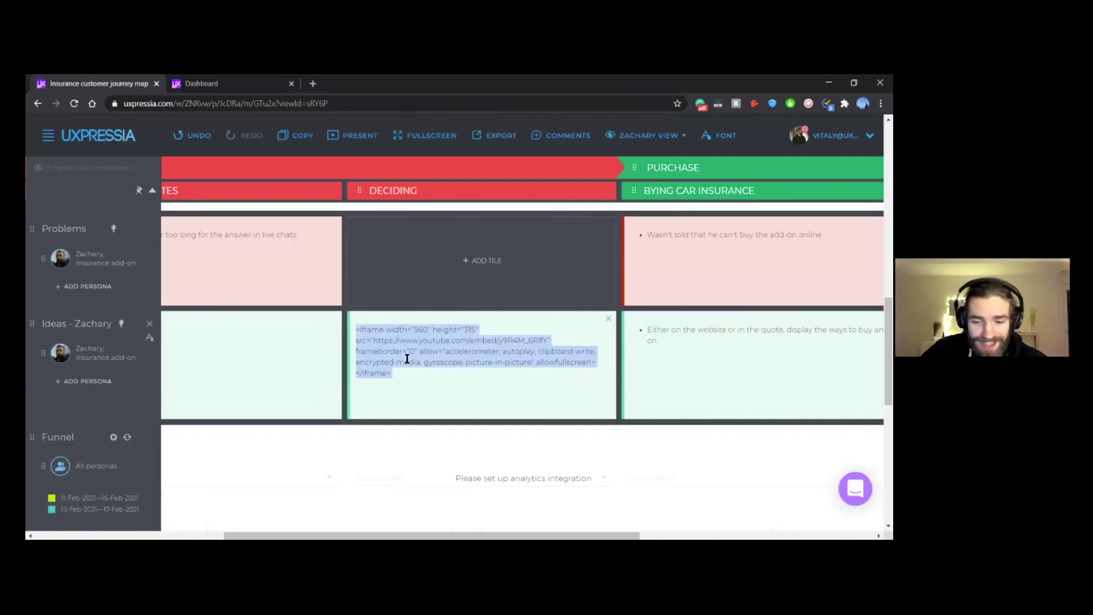
key("ctrl+x")
scroll(325, 317, "down", 5)
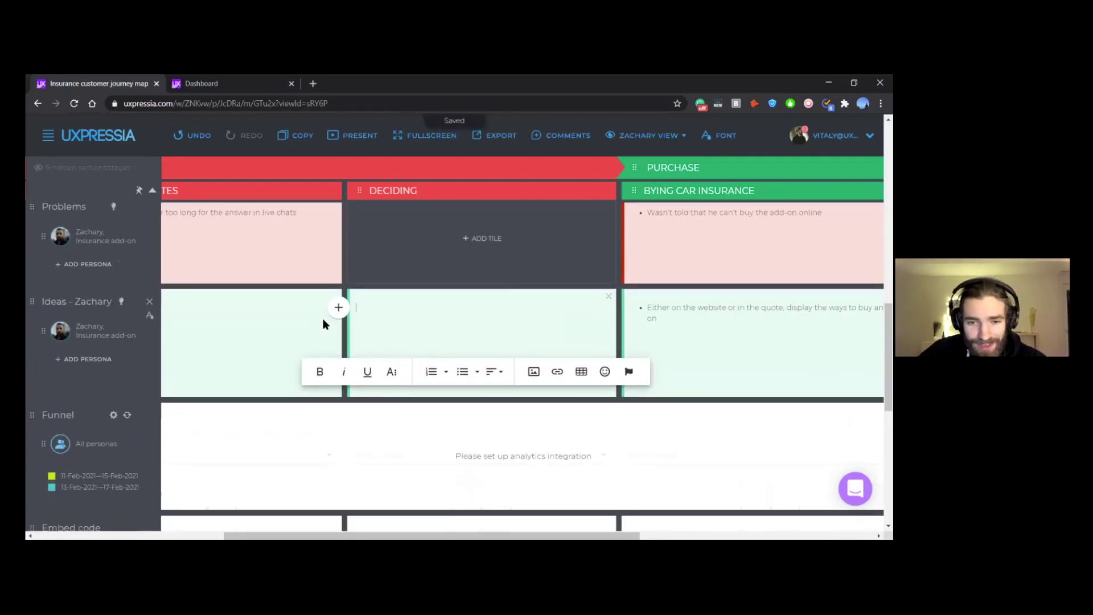
left_click(449, 293)
key("ctrl+v")
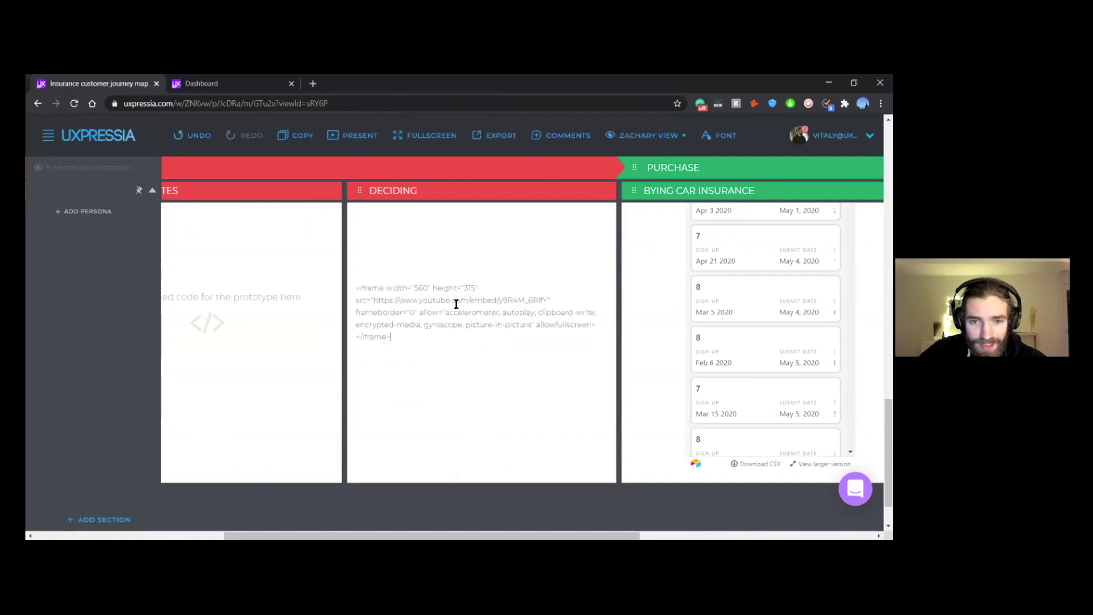
scroll(512, 480, "down", 1)
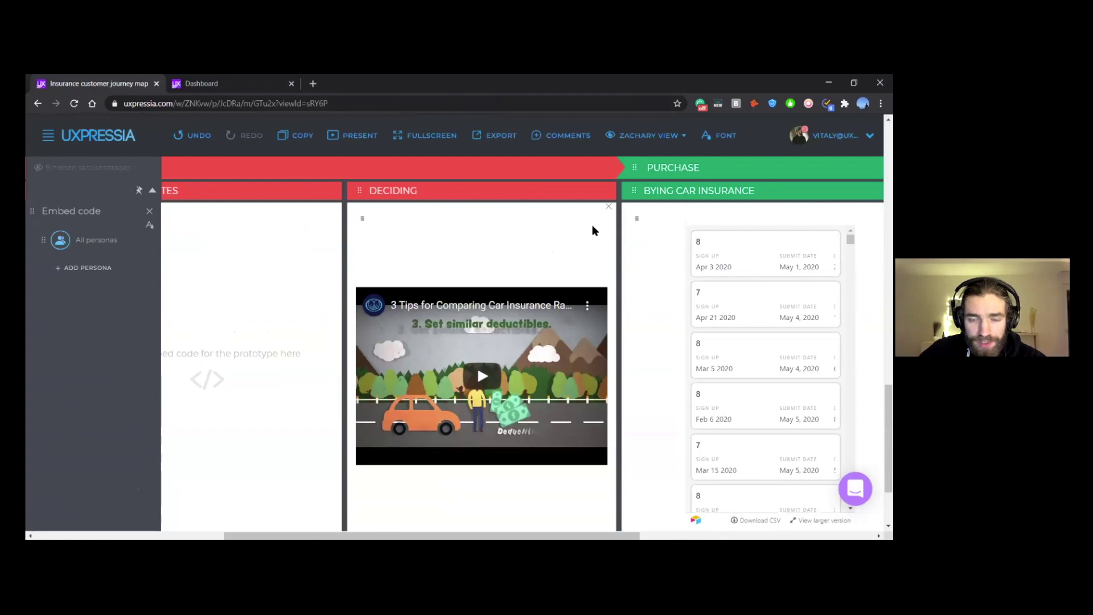
Step: Zoom out to 80% and briefly play, mute and pause the embedded video
key("ctrl+minus")
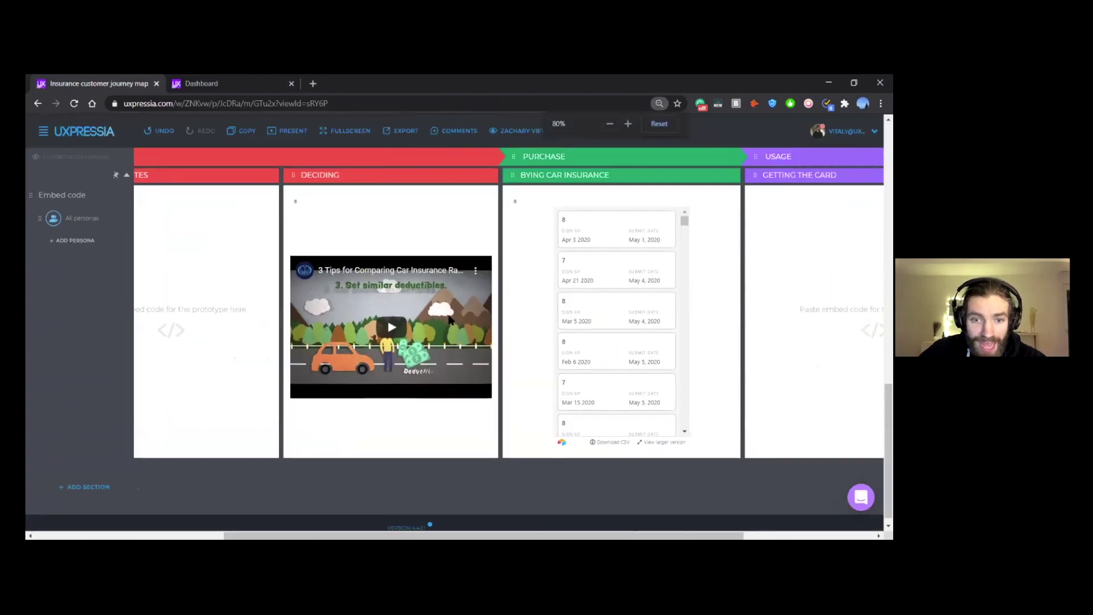
left_click(391, 381)
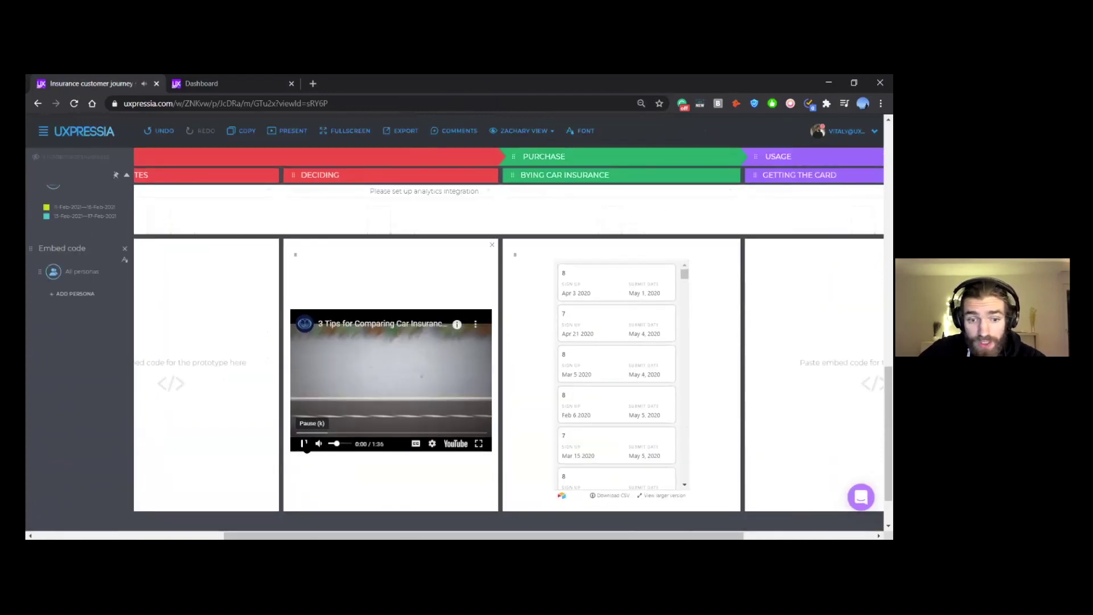
left_click(319, 444)
left_click(303, 443)
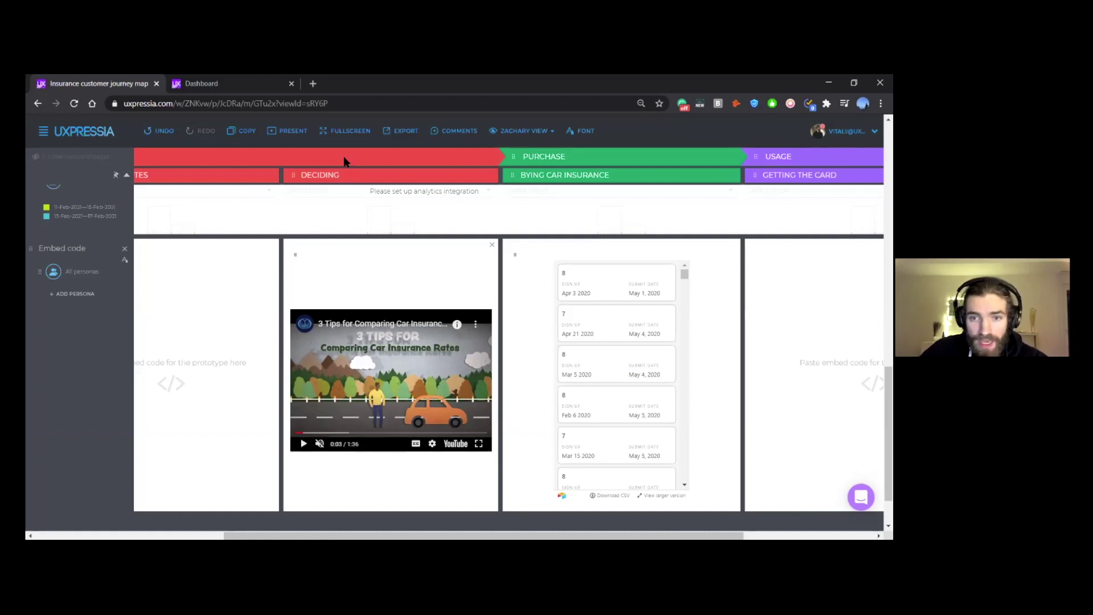
Step: Restore page zoom to 100% and scroll across the board below the video
scroll(600, 204, "right", 1)
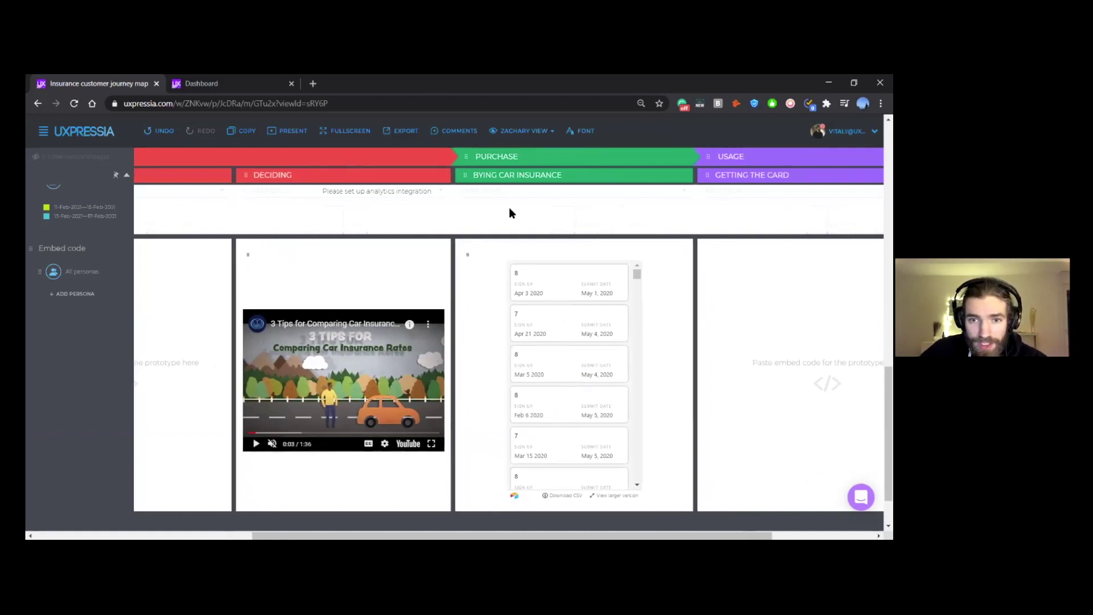
scroll(590, 253, "up", 2)
key("ctrl+plus")
scroll(593, 245, "right", 1)
scroll(598, 257, "right", 2)
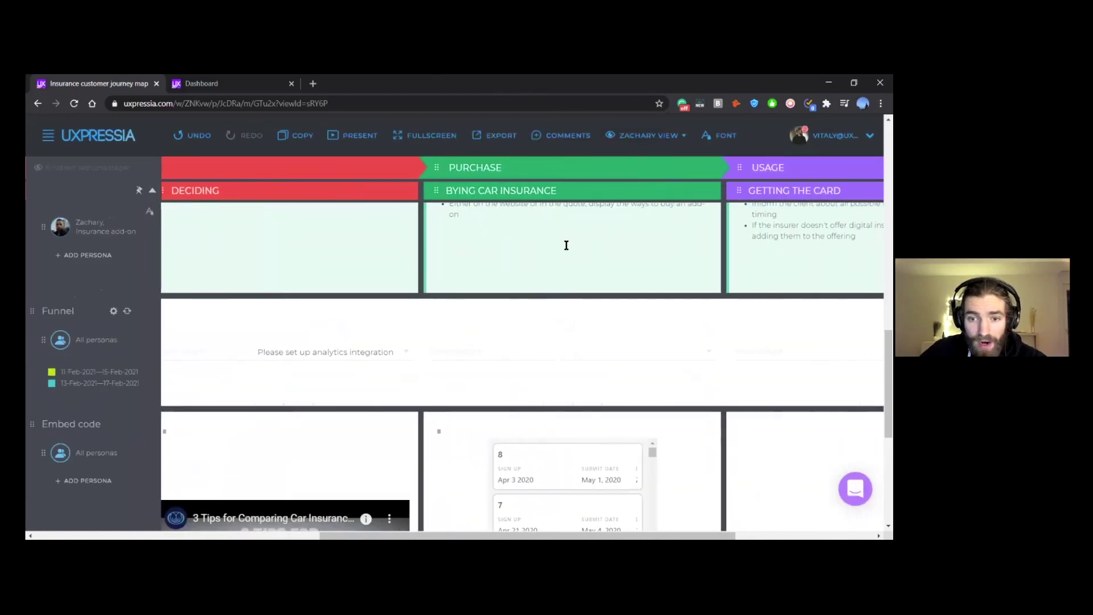
scroll(689, 241, "down", 3)
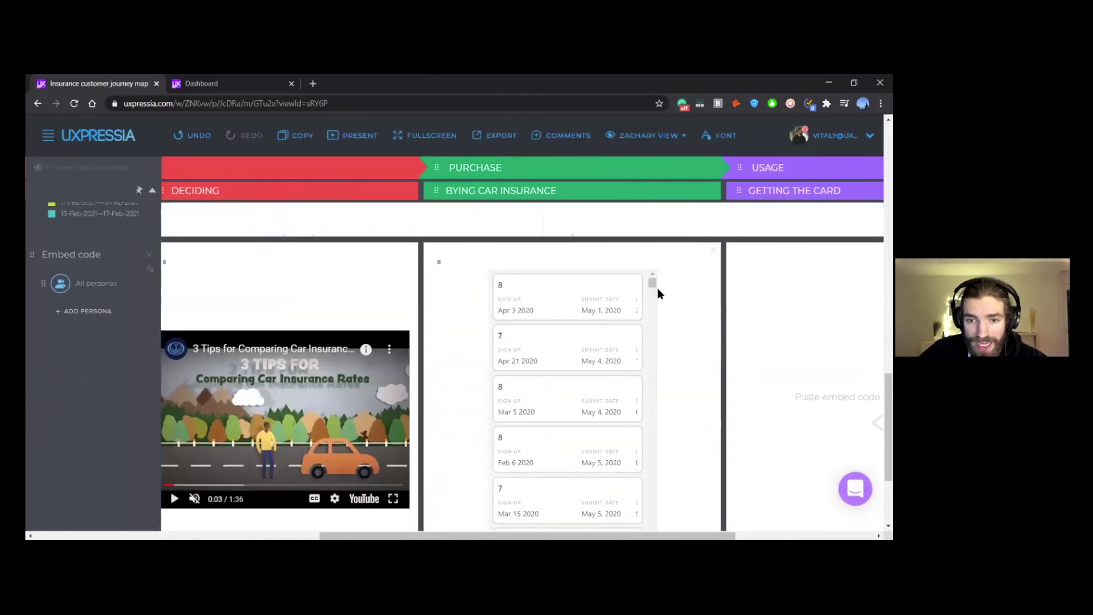
key("ctrl+minus")
key("ctrl+minus")
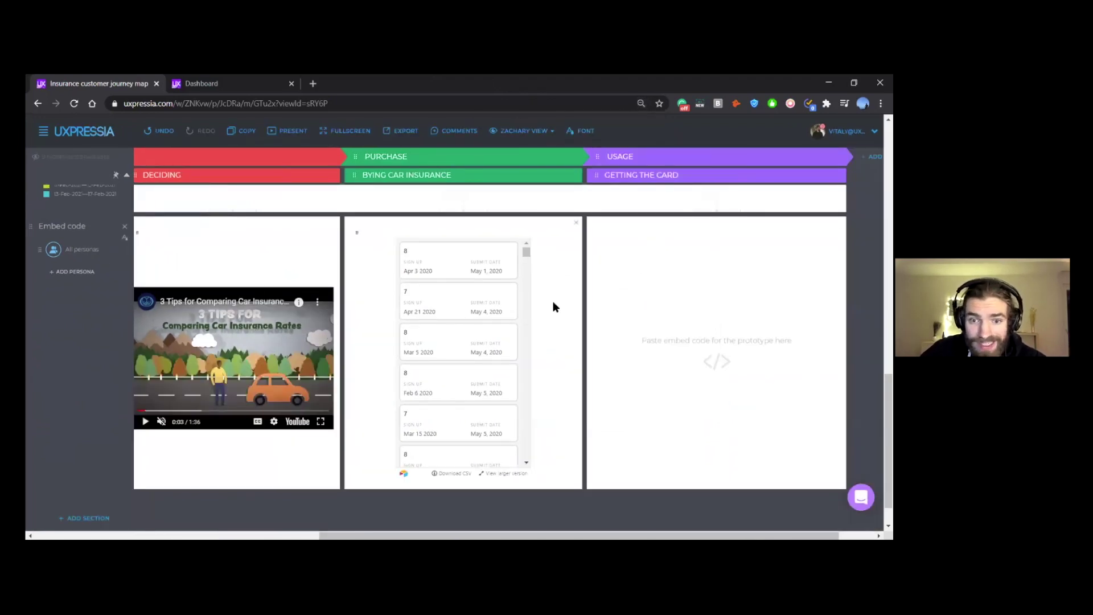
key("ctrl+plus")
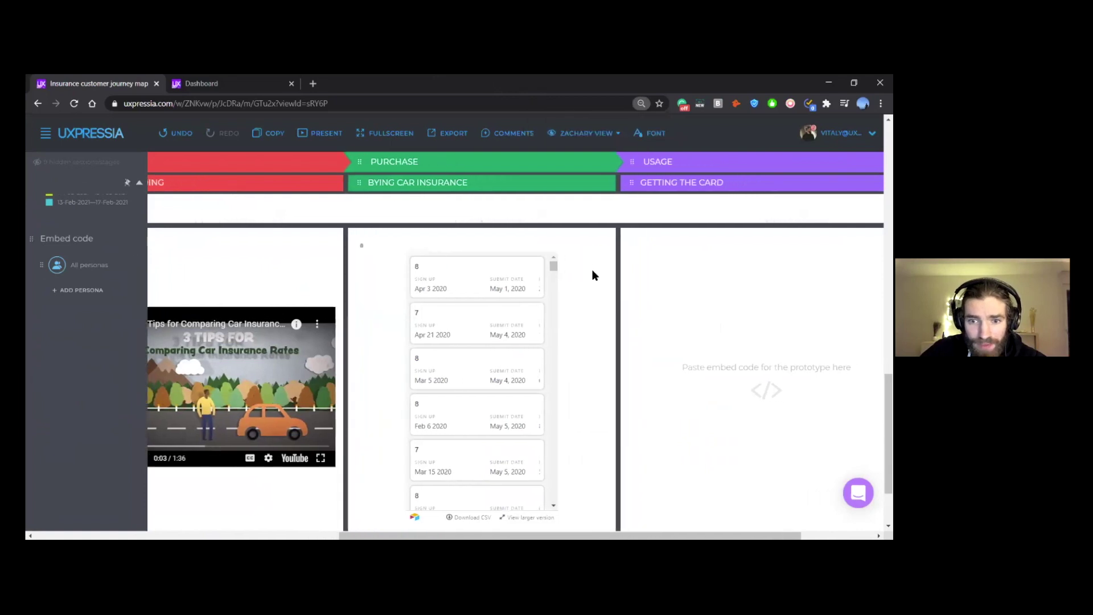
scroll(580, 275, "down", 1)
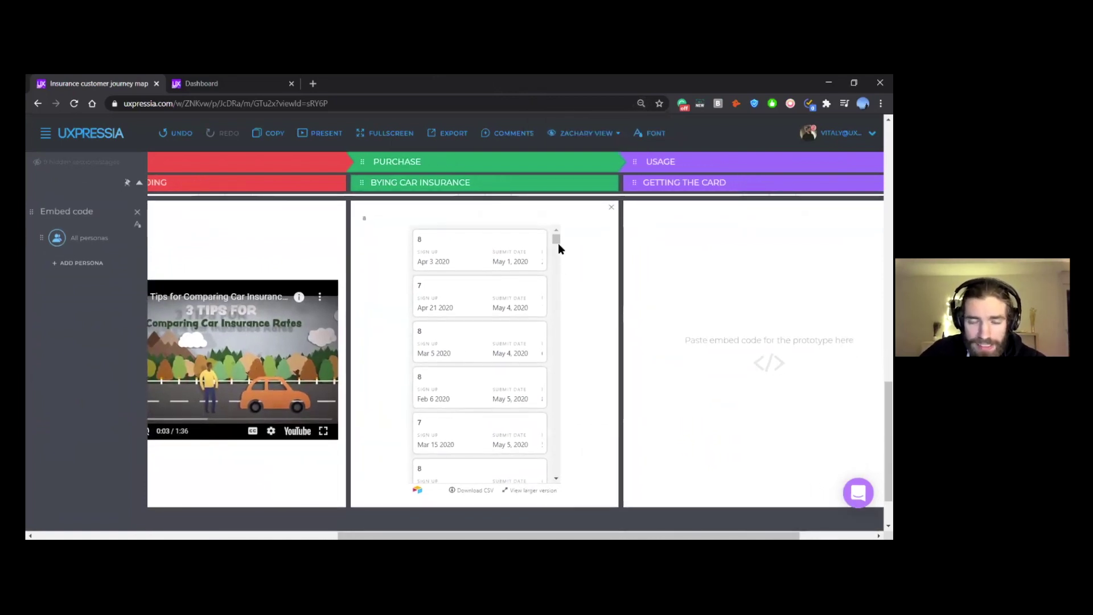
scroll(582, 275, "down", 2)
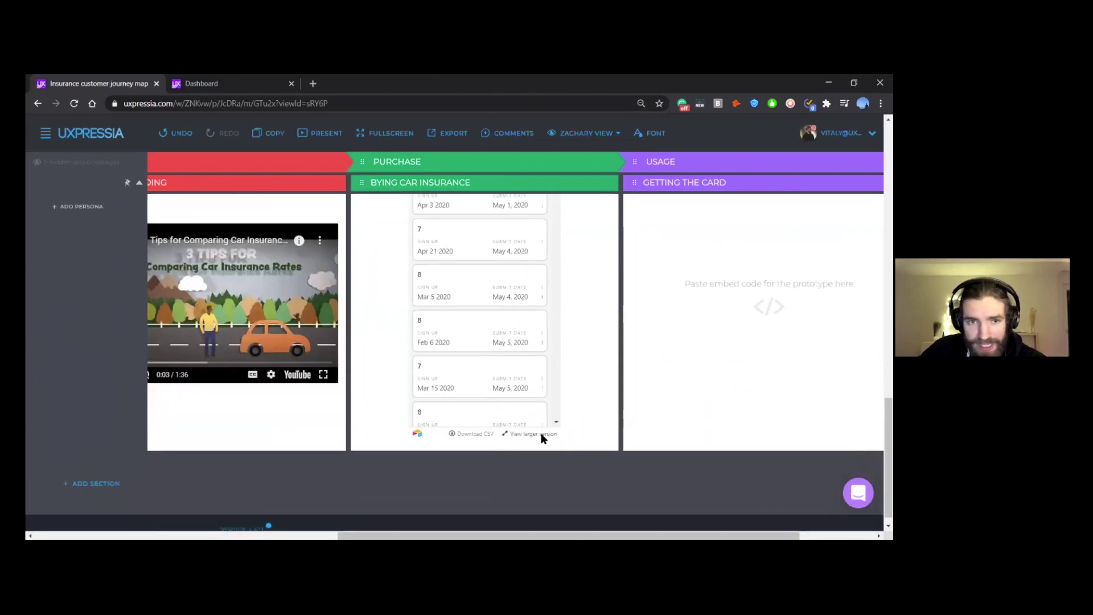
Step: Open the embedded Airtable NPS example in a new tab, browse it, and return to the map
left_click(542, 436)
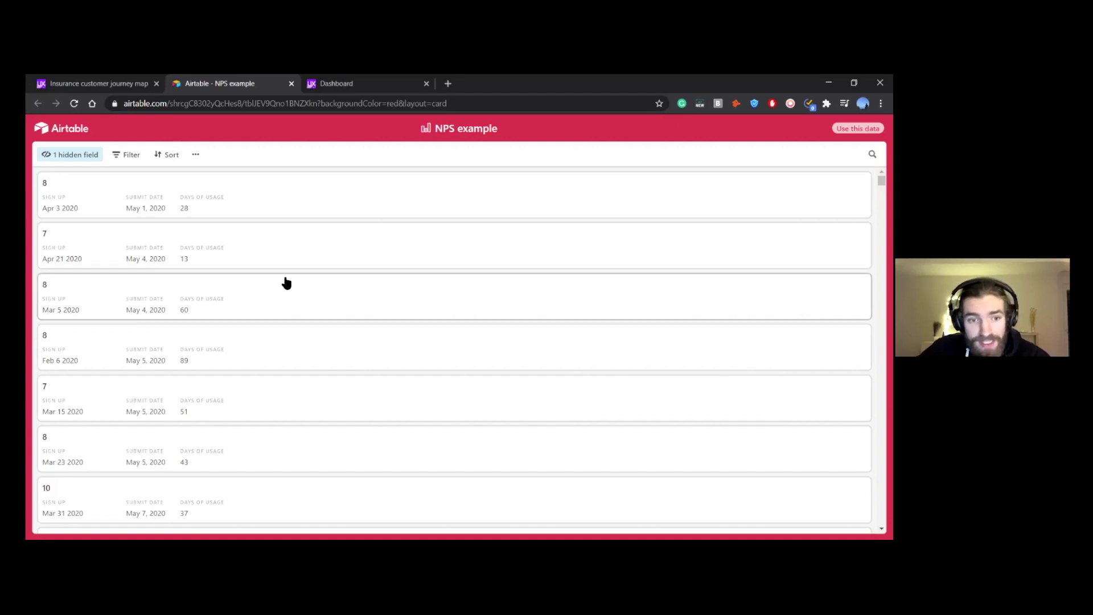
scroll(283, 285, "down", 1)
scroll(287, 282, "up", 1)
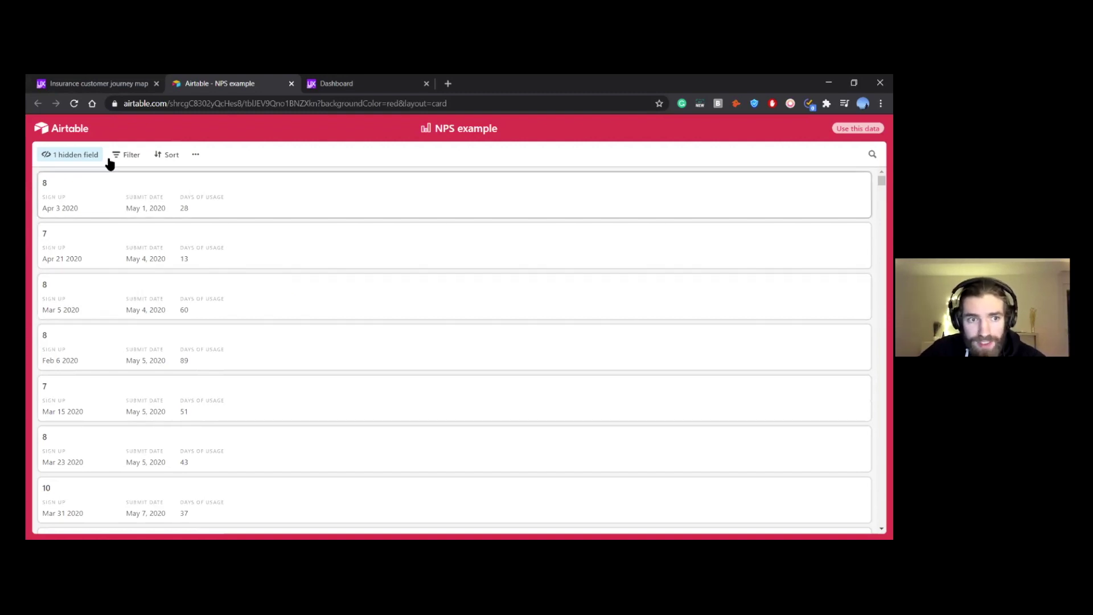
left_click(94, 83)
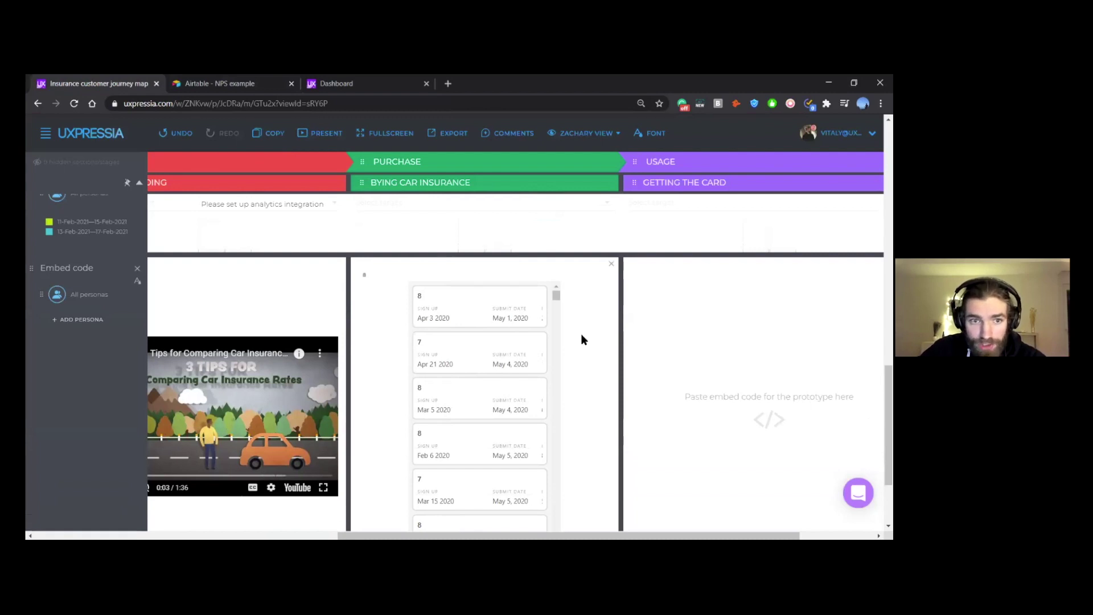
left_click(268, 83)
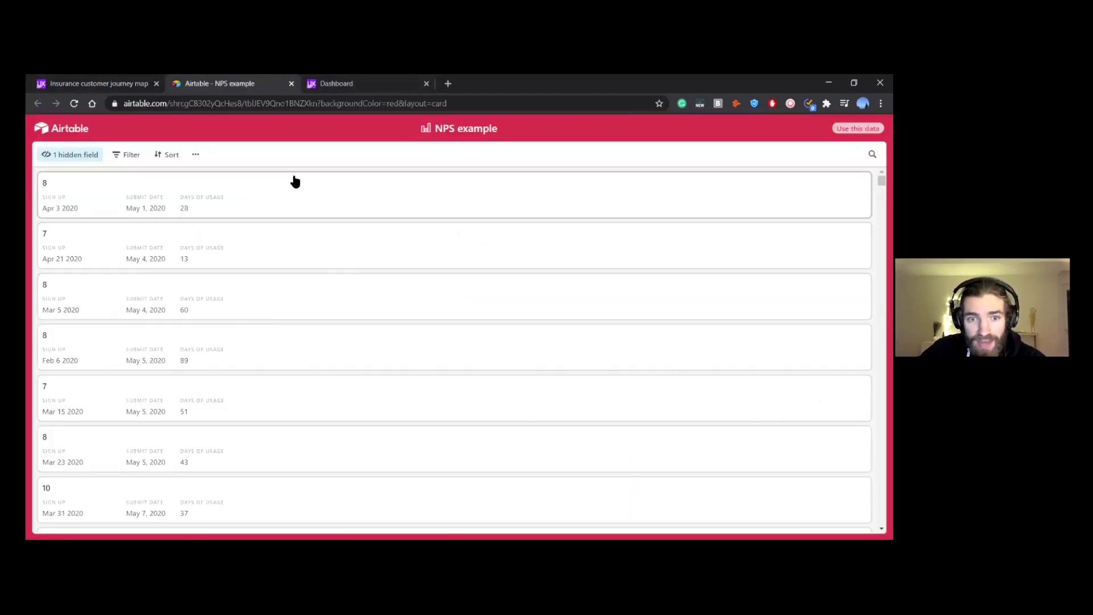
left_click(96, 83)
scroll(581, 296, "down", 3)
scroll(583, 330, "up", 1)
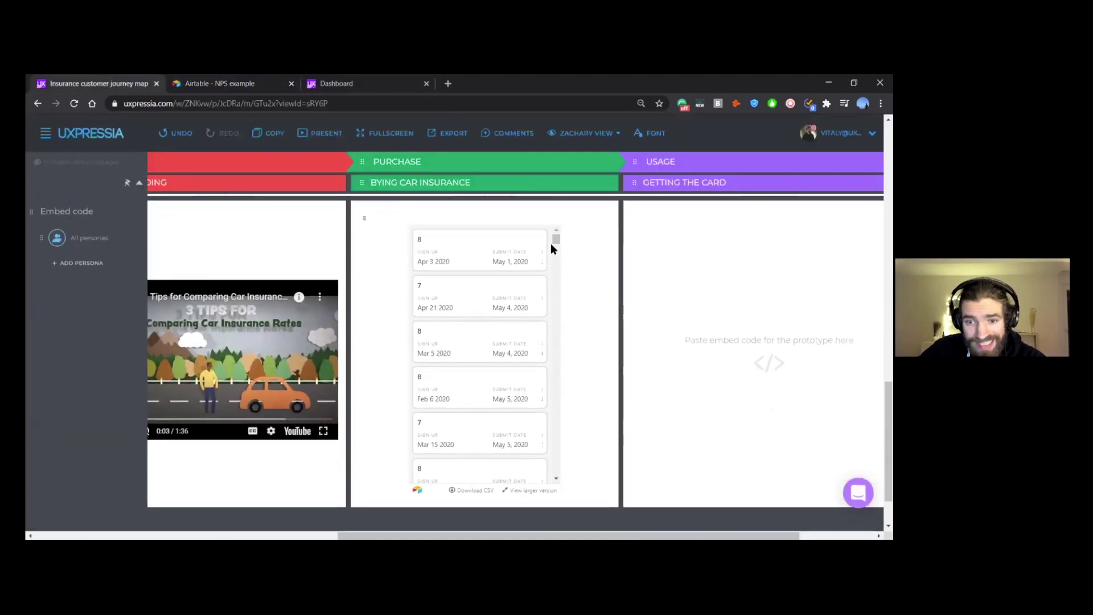
Step: Scroll over the Embed code row, then reload the journey map page in the browser
mouse_move(557, 238)
left_mouse_down()
mouse_move(558, 251)
mouse_move(558, 228)
left_mouse_up()
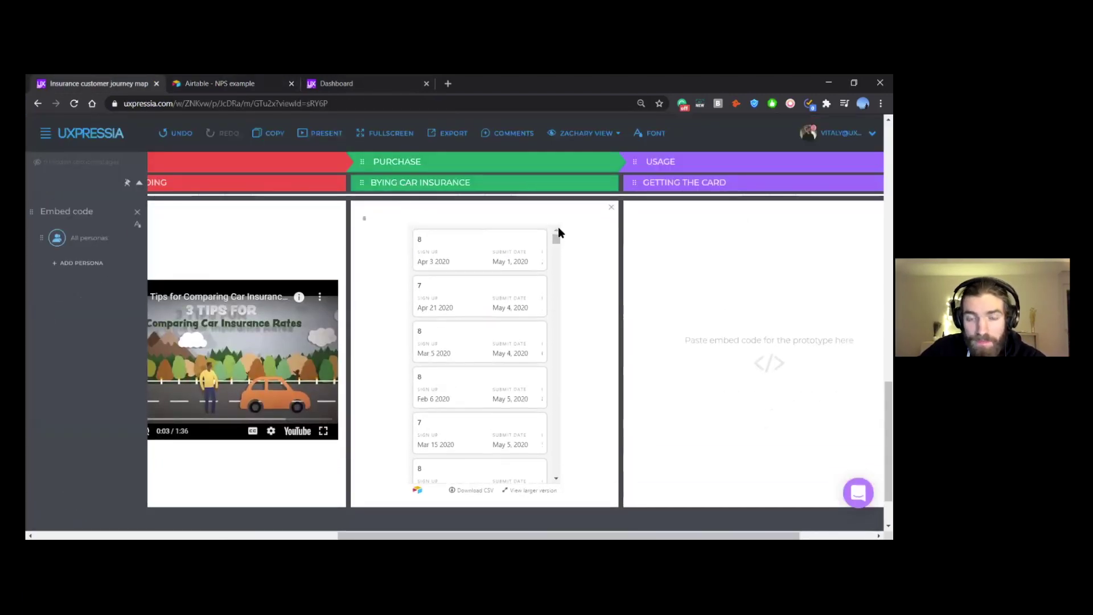
scroll(618, 309, "up", 1)
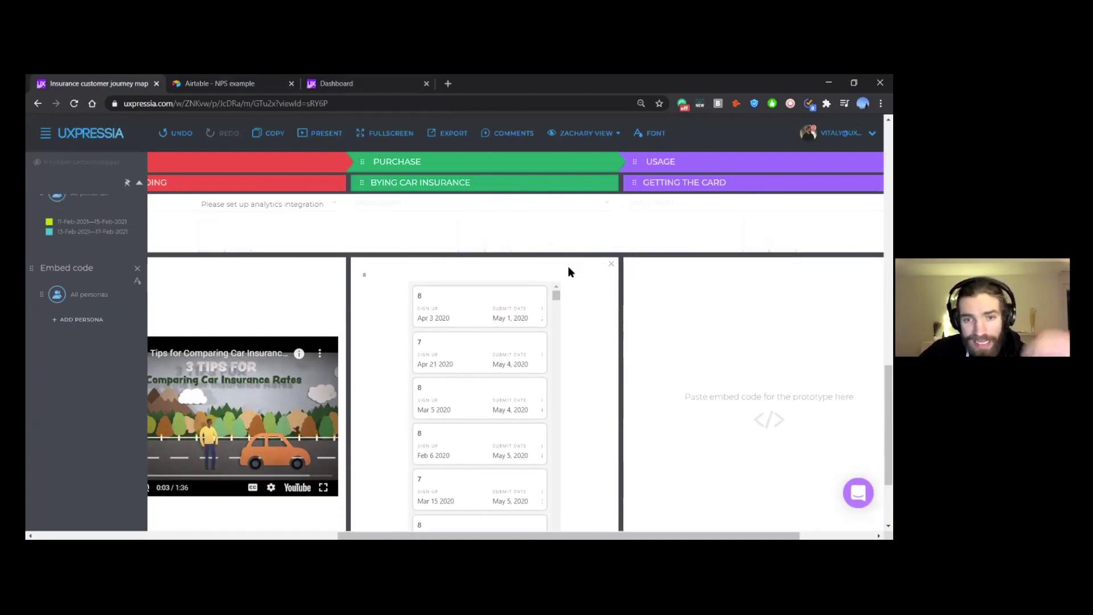
scroll(590, 319, "up", 4)
scroll(592, 332, "up", 4)
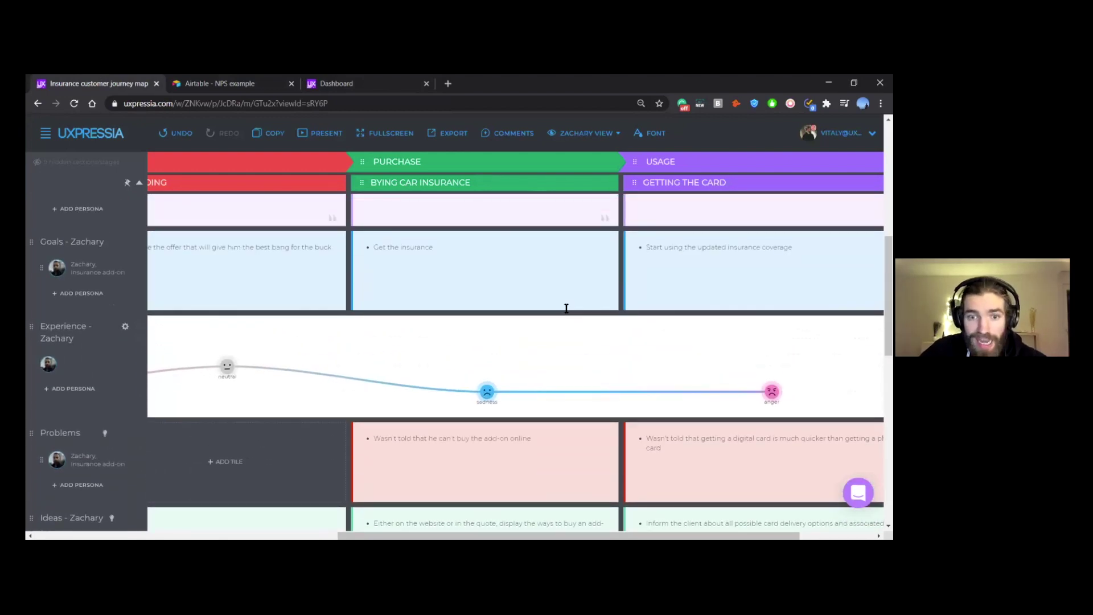
scroll(575, 302, "down", 8)
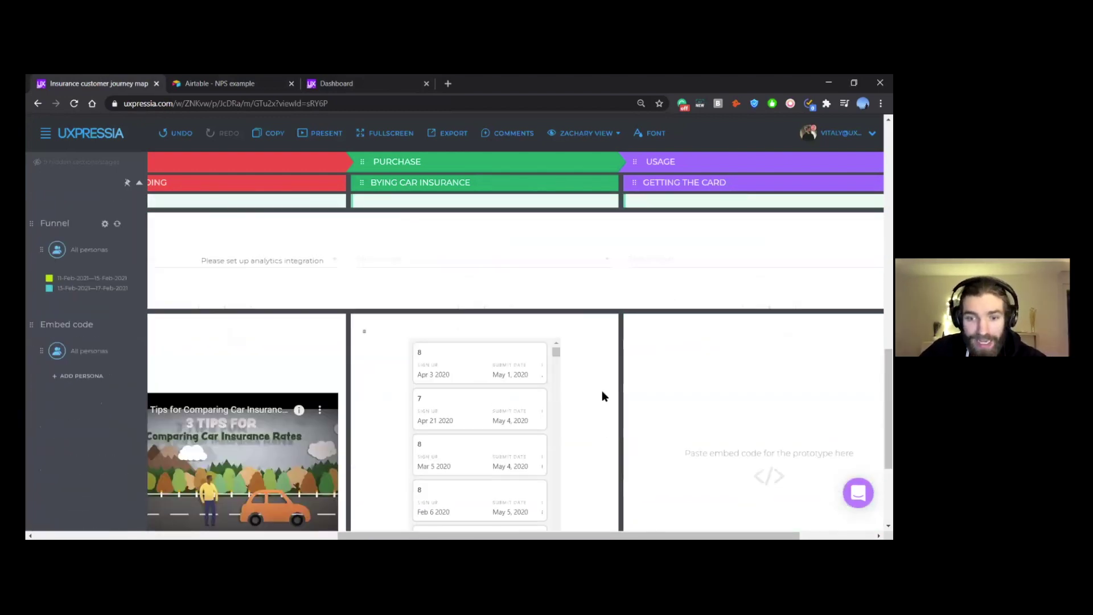
scroll(545, 364, "up", 5)
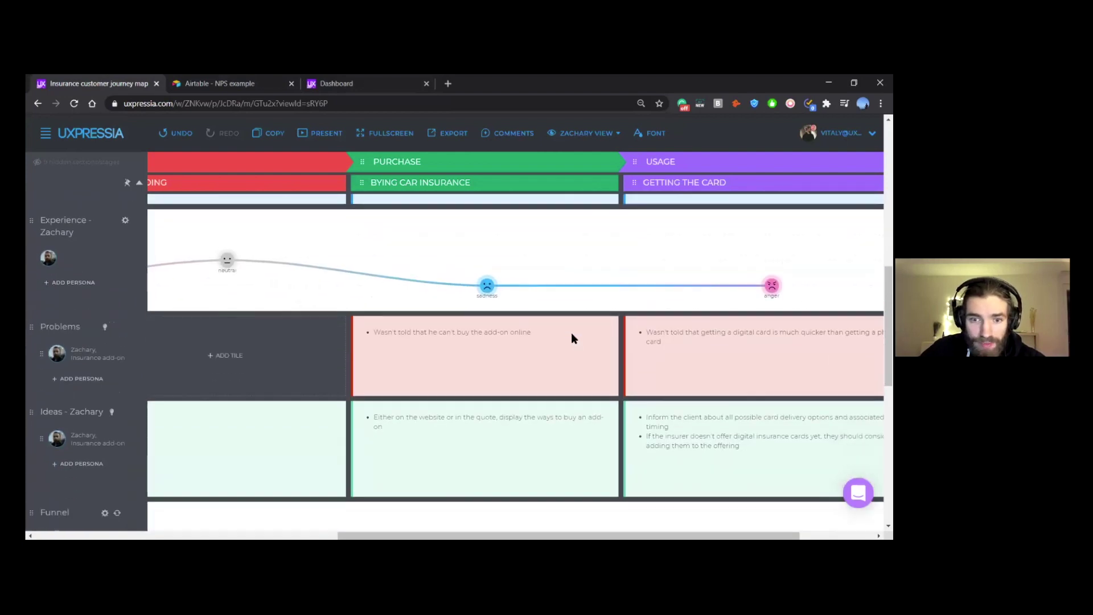
scroll(547, 273, "down", 6)
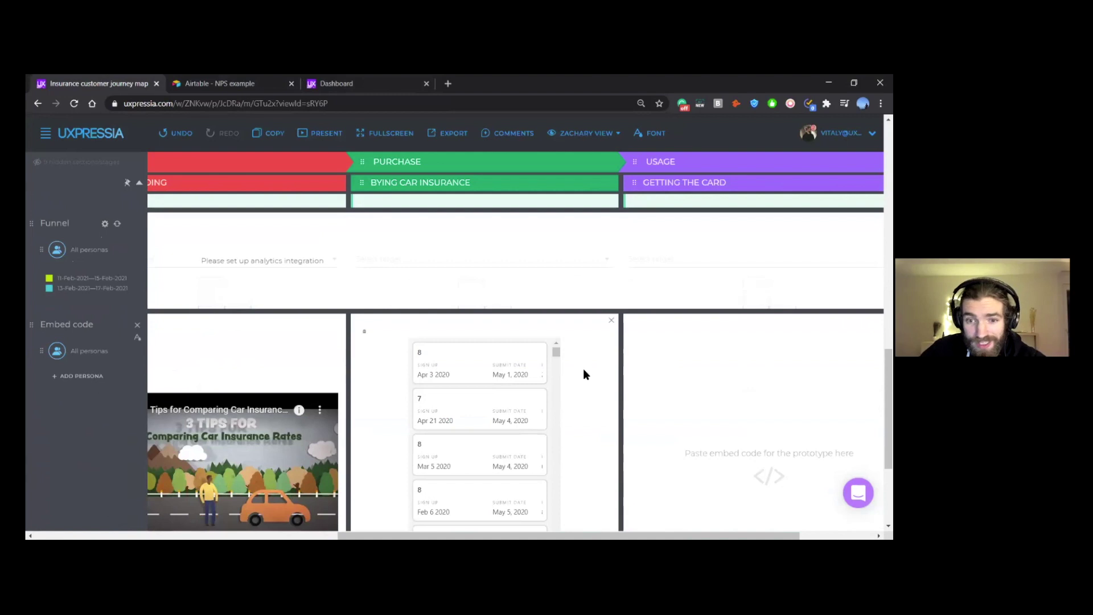
scroll(507, 337, "up", 3)
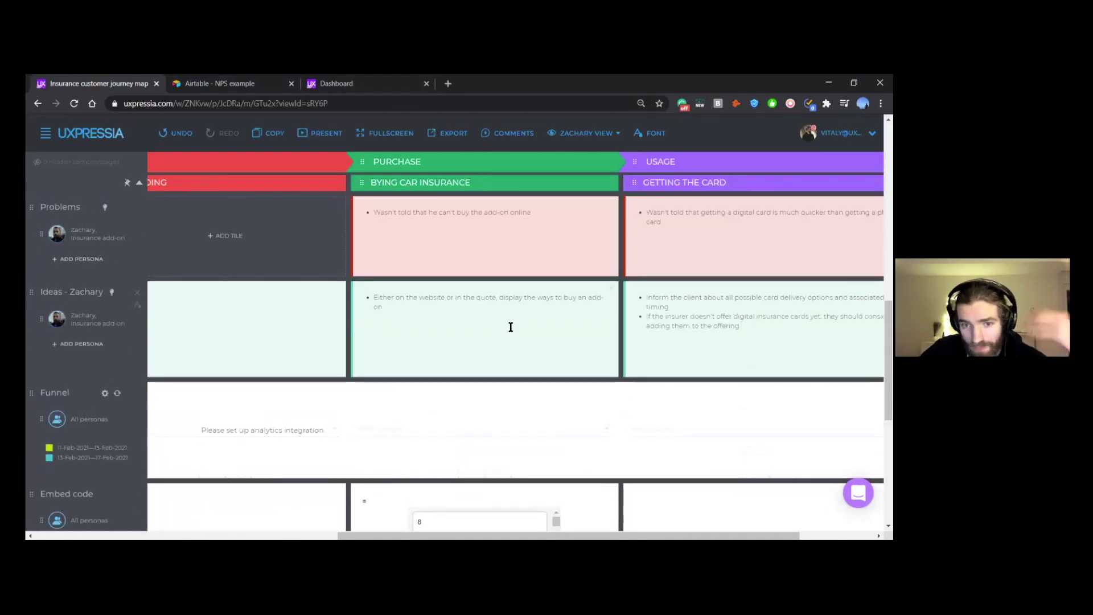
scroll(509, 337, "down", 2)
scroll(511, 317, "down", 3)
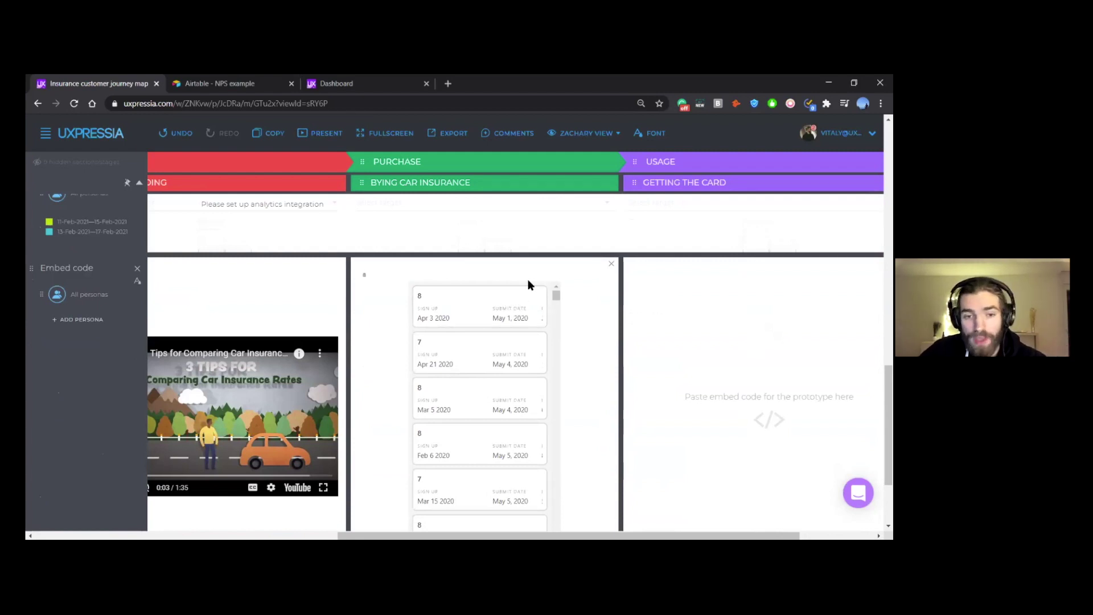
scroll(528, 279, "left", 10)
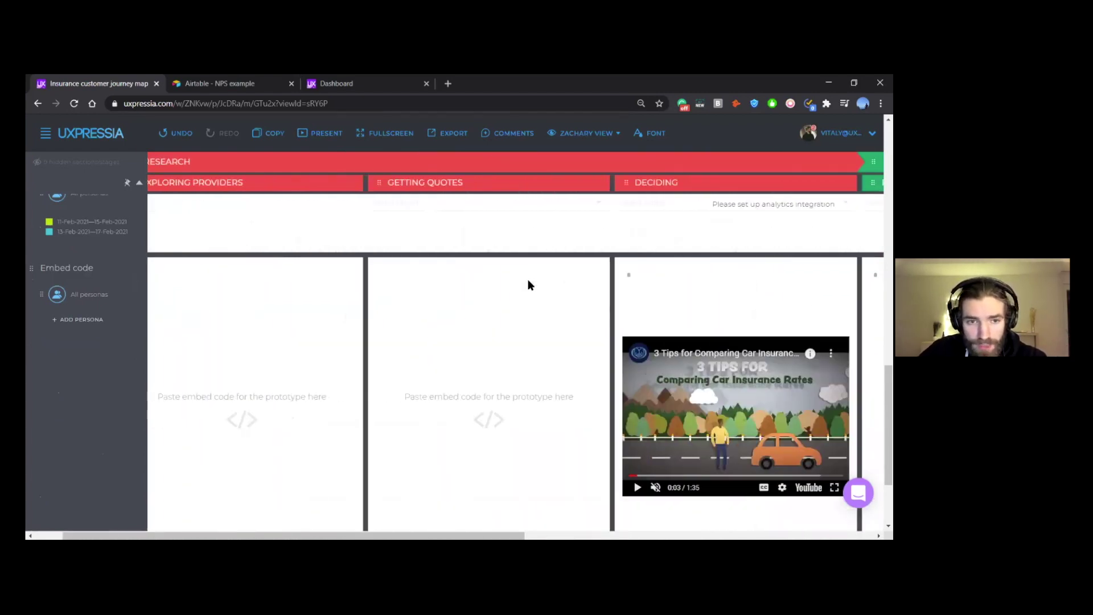
scroll(403, 300, "up", 4)
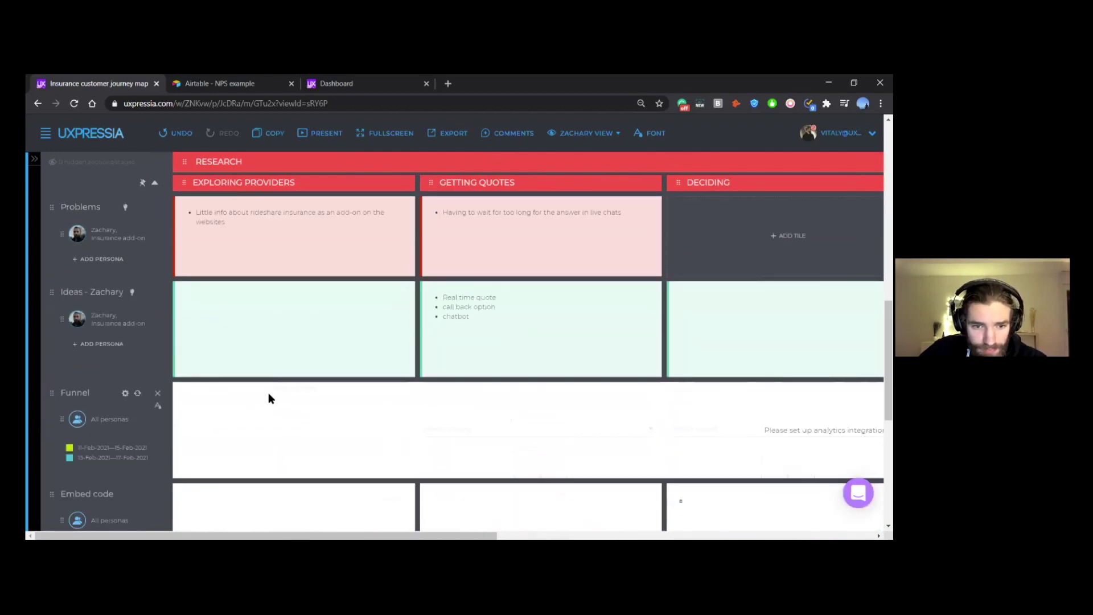
scroll(271, 398, "down", 2)
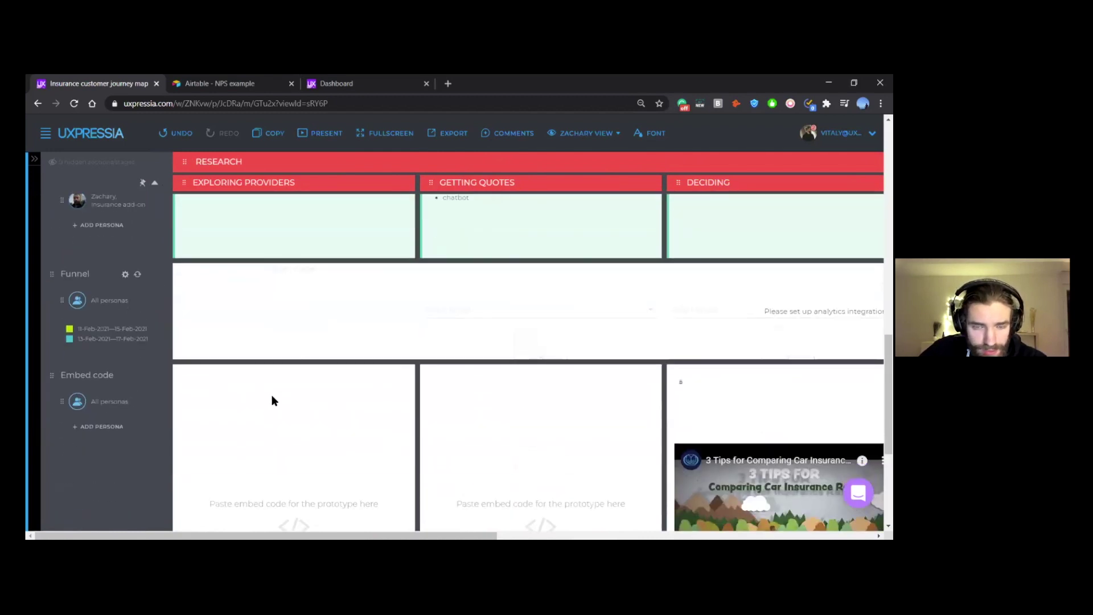
left_click(73, 104)
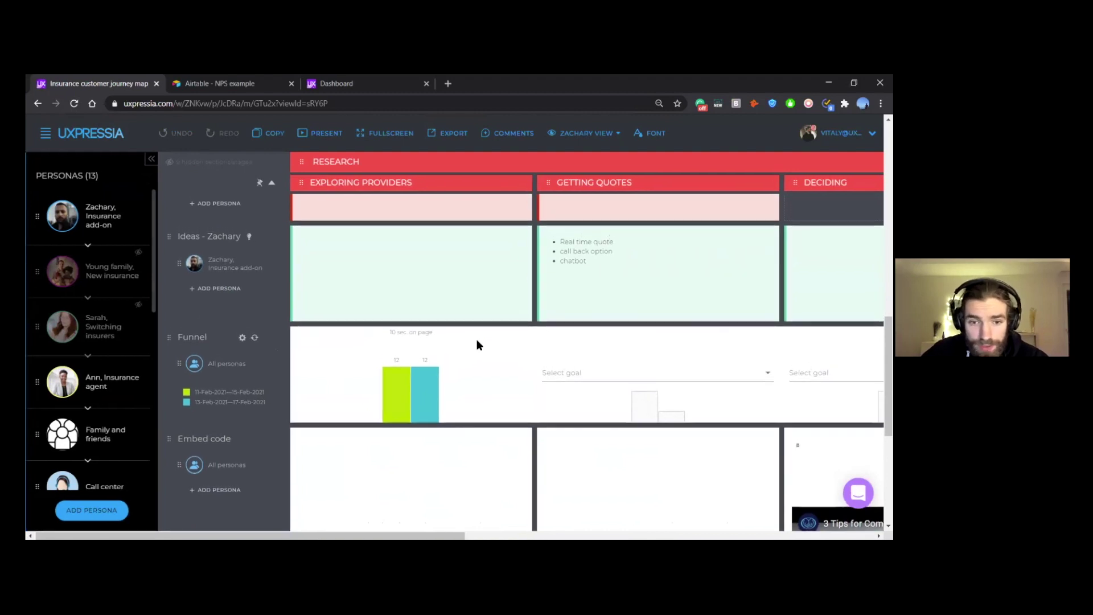
Step: Collapse the Personas sidebar so the reloaded map's Funnel two-bar chart gets more width
scroll(475, 341, "up", 5)
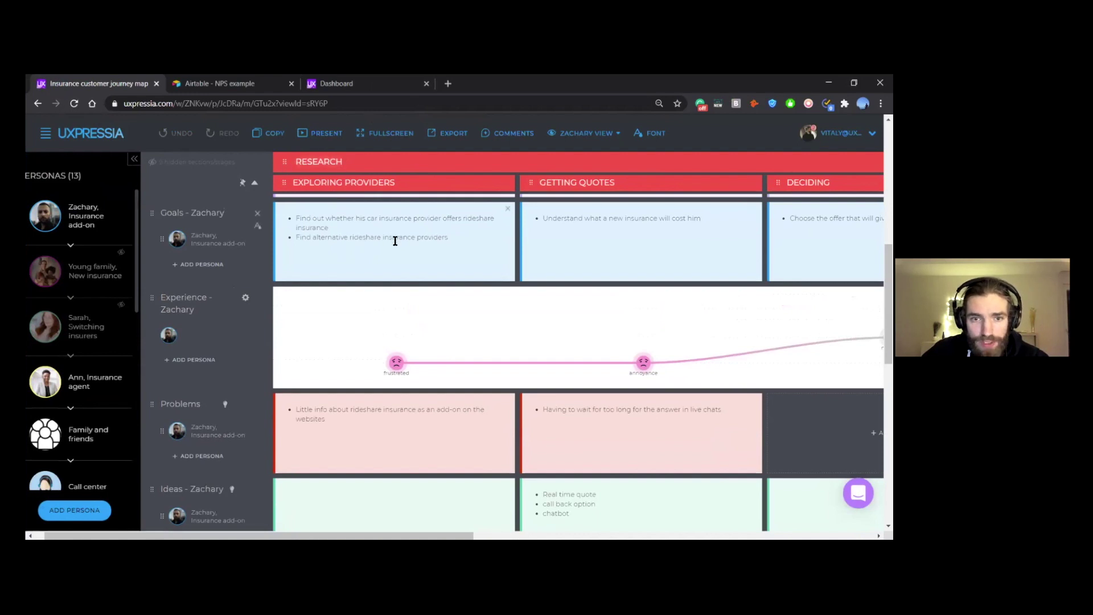
scroll(408, 285, "up", 5)
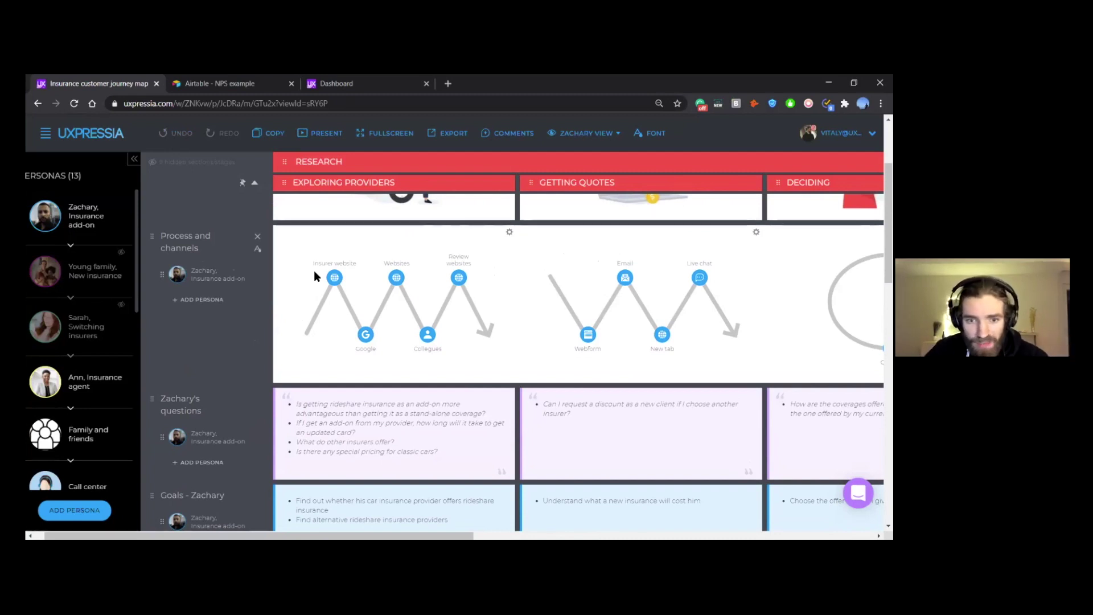
scroll(341, 291, "down", 10)
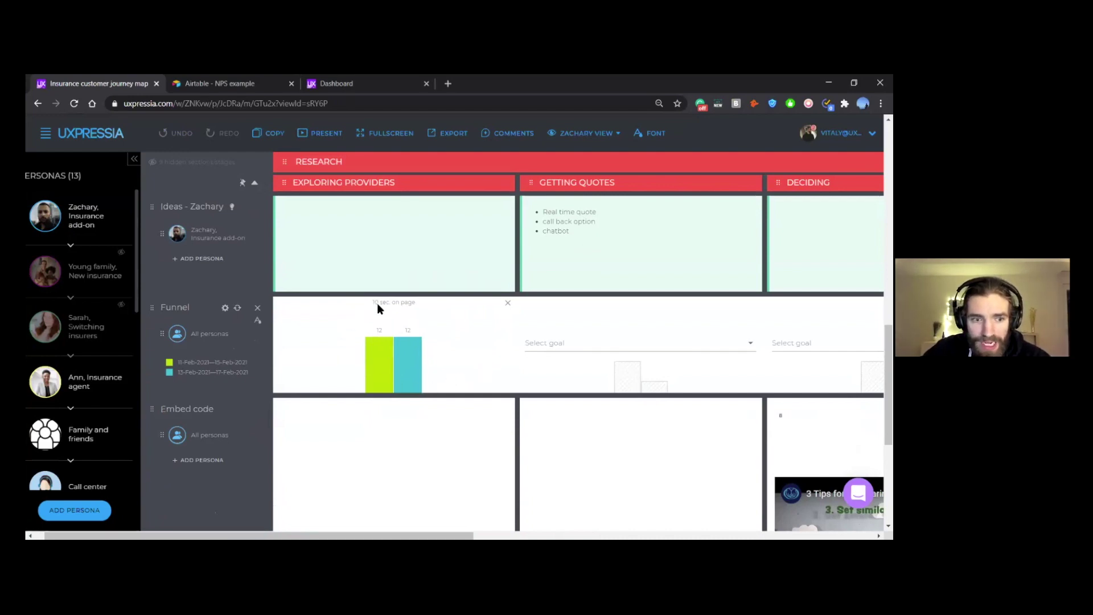
left_click(134, 159)
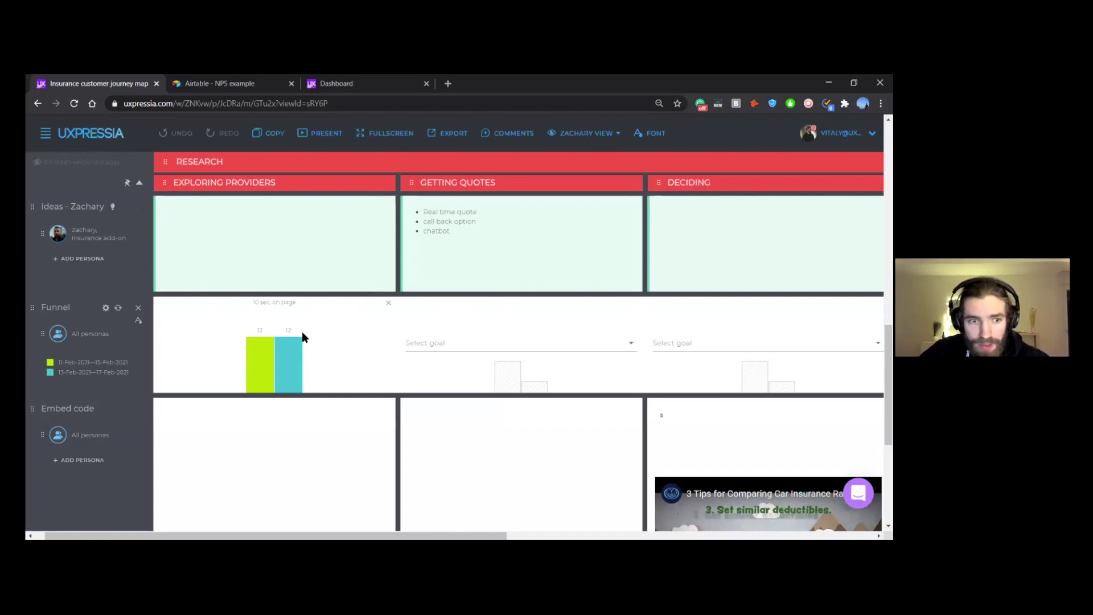
scroll(352, 336, "right", 1)
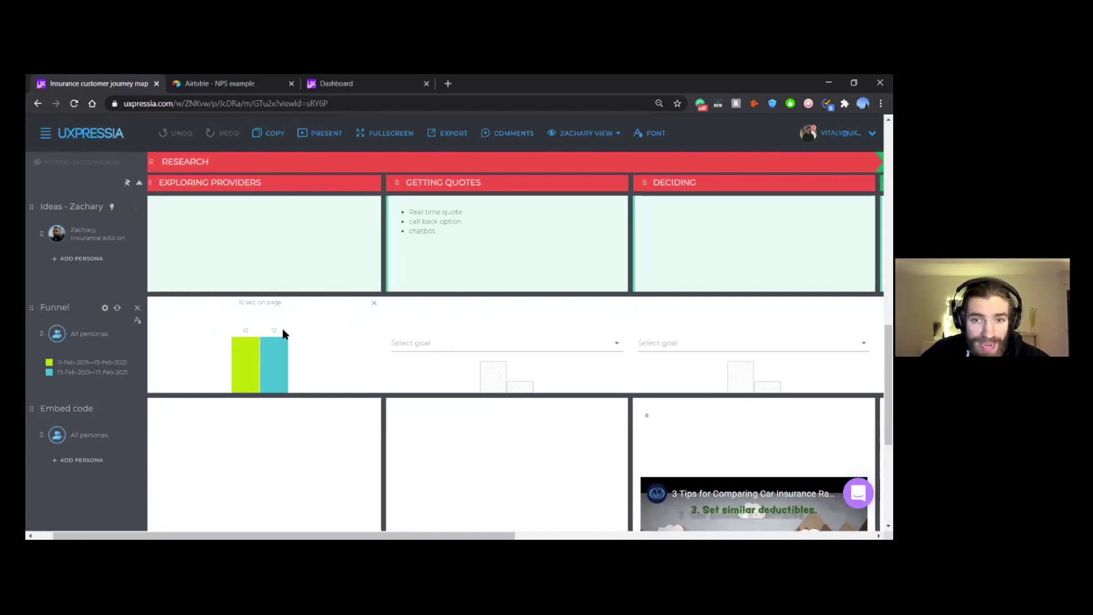
scroll(281, 341, "right", 1)
scroll(280, 340, "up", 1)
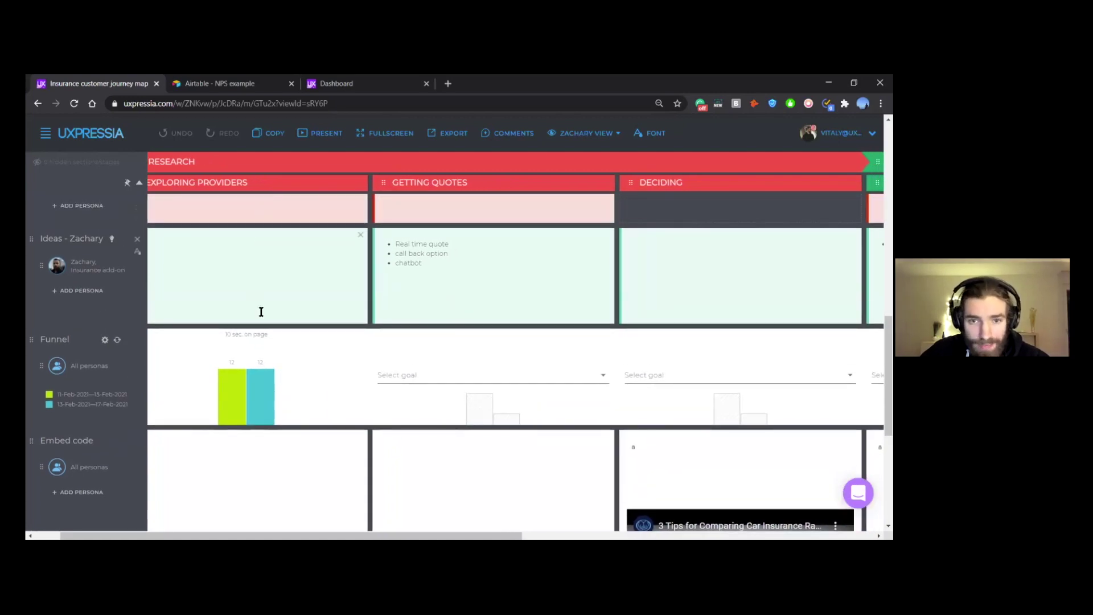
scroll(605, 364, "right", 5)
scroll(598, 373, "up", 1)
scroll(598, 374, "right", 5)
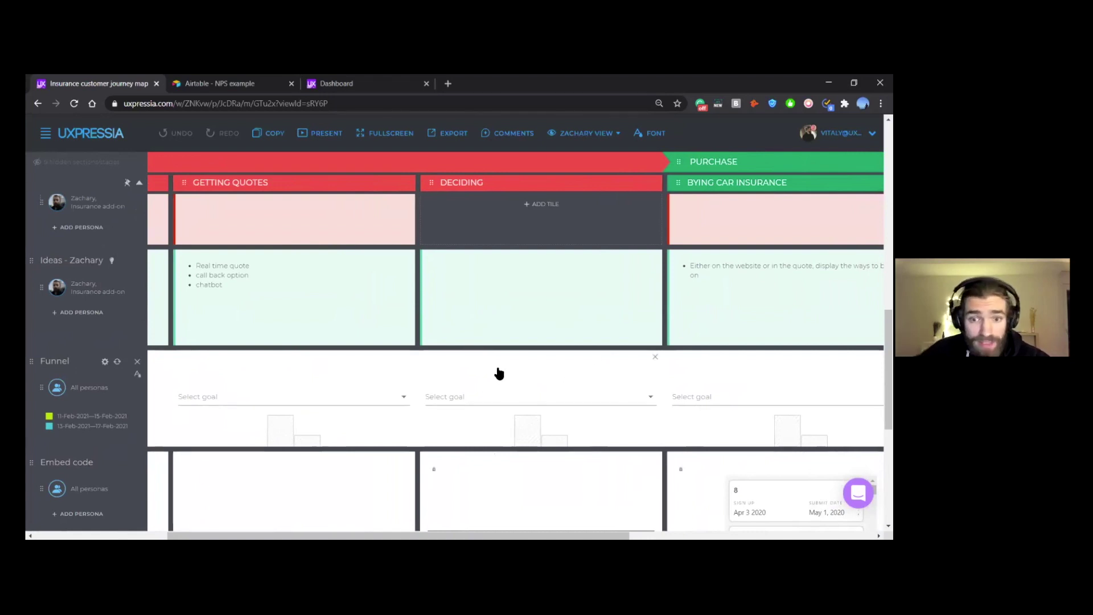
scroll(500, 373, "left", 7)
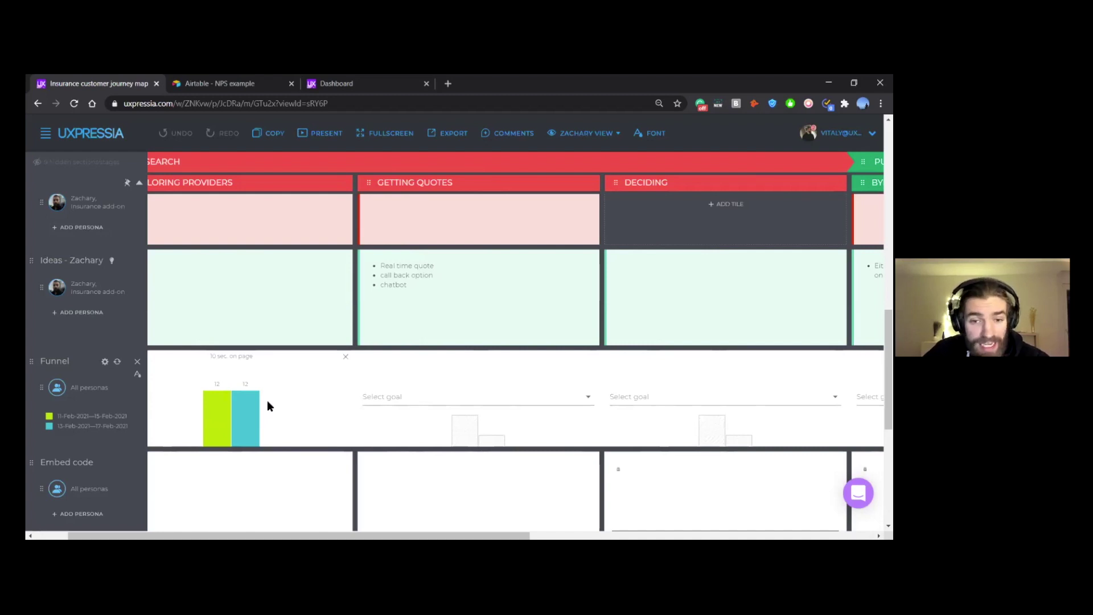
scroll(268, 405, "left", 1)
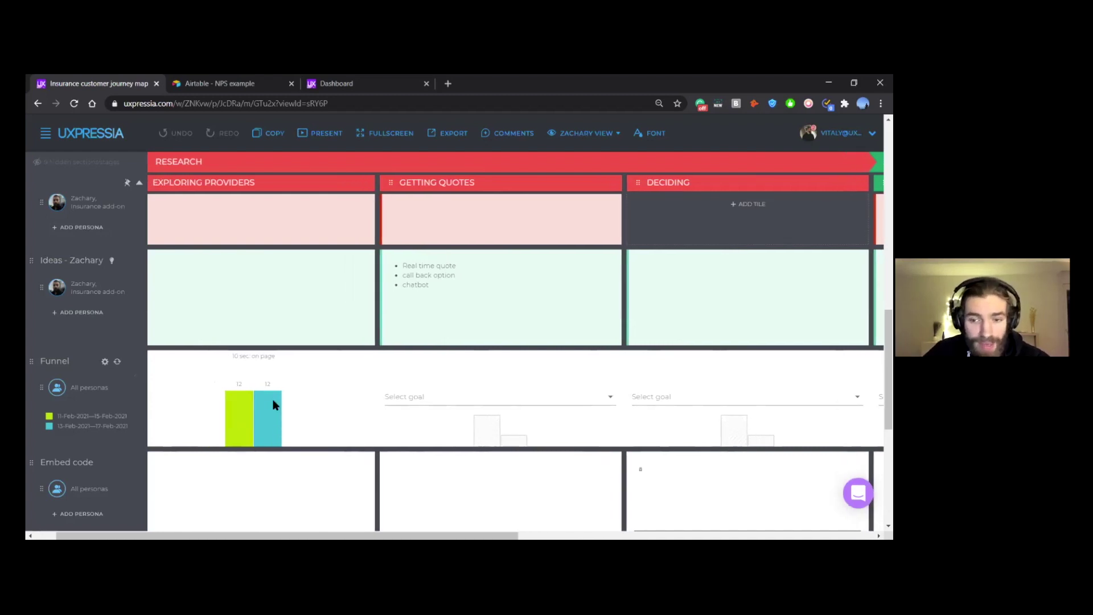
scroll(273, 406, "left", 2)
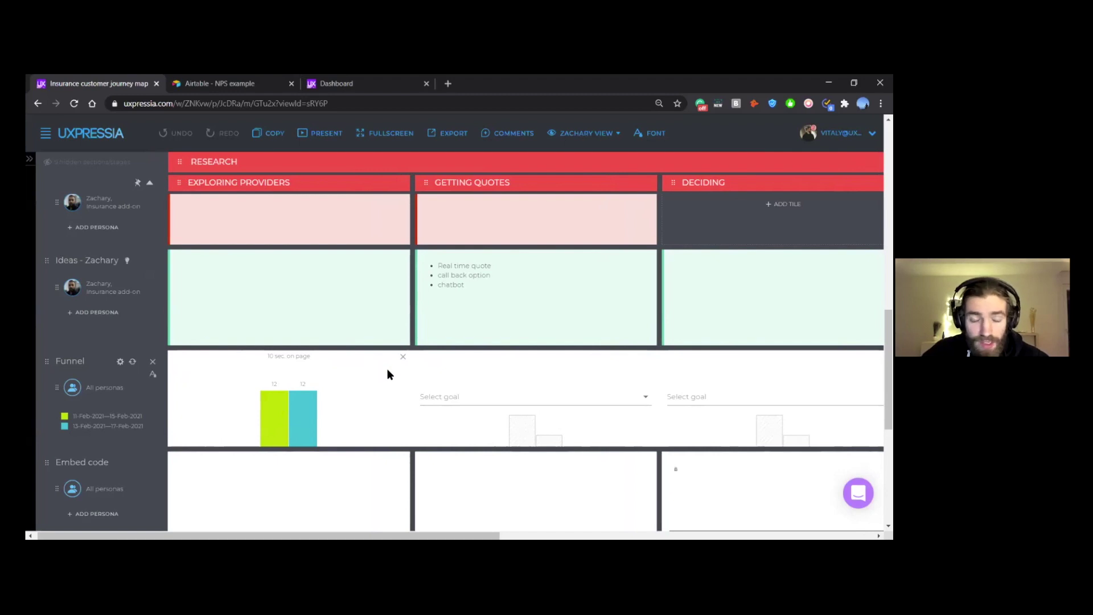
scroll(382, 360, "down", 2)
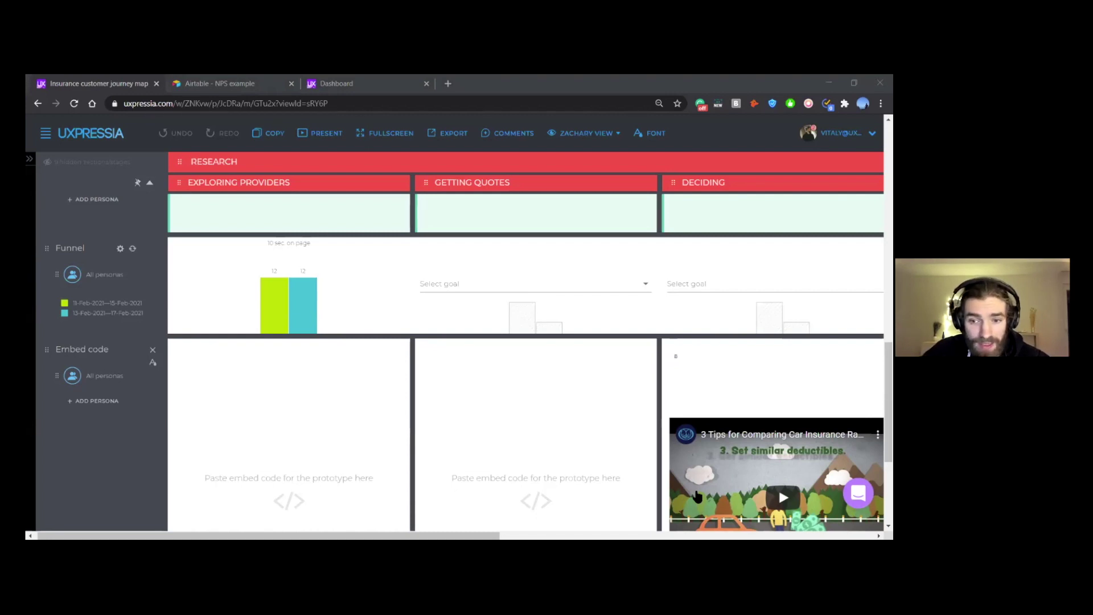
scroll(556, 462, "down", 3)
scroll(552, 464, "right", 6)
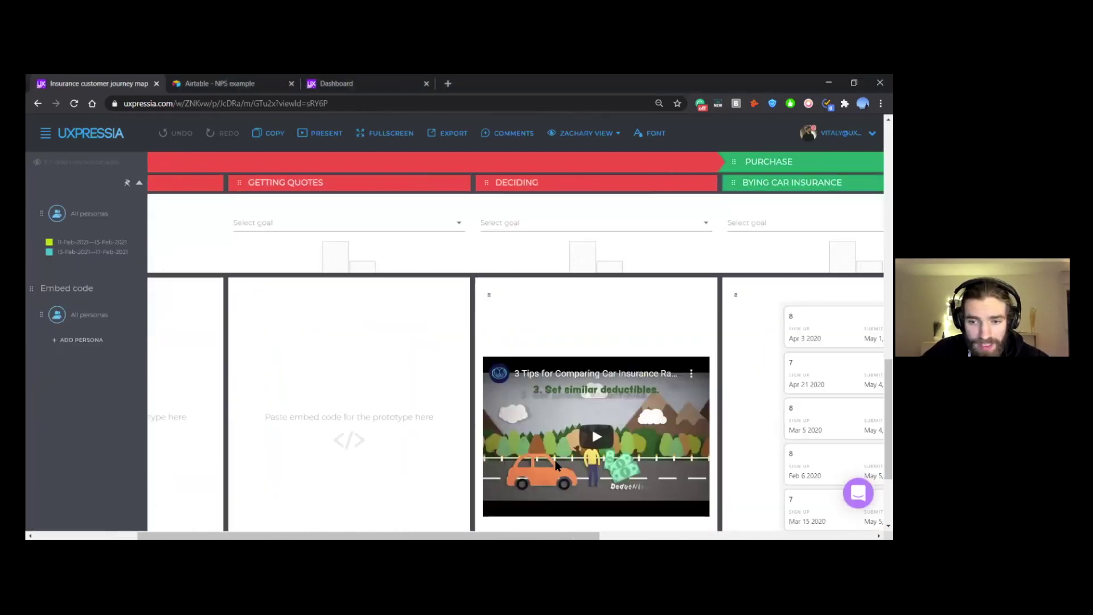
scroll(477, 334, "up", 1)
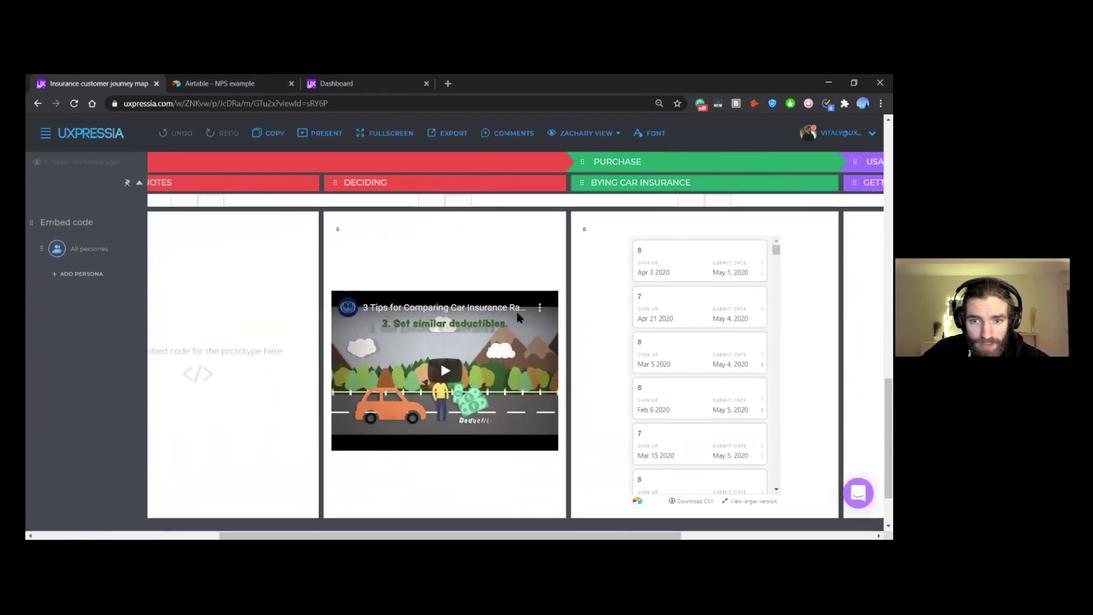
scroll(477, 334, "right", 3)
scroll(411, 336, "right", 1)
scroll(411, 336, "up", 1)
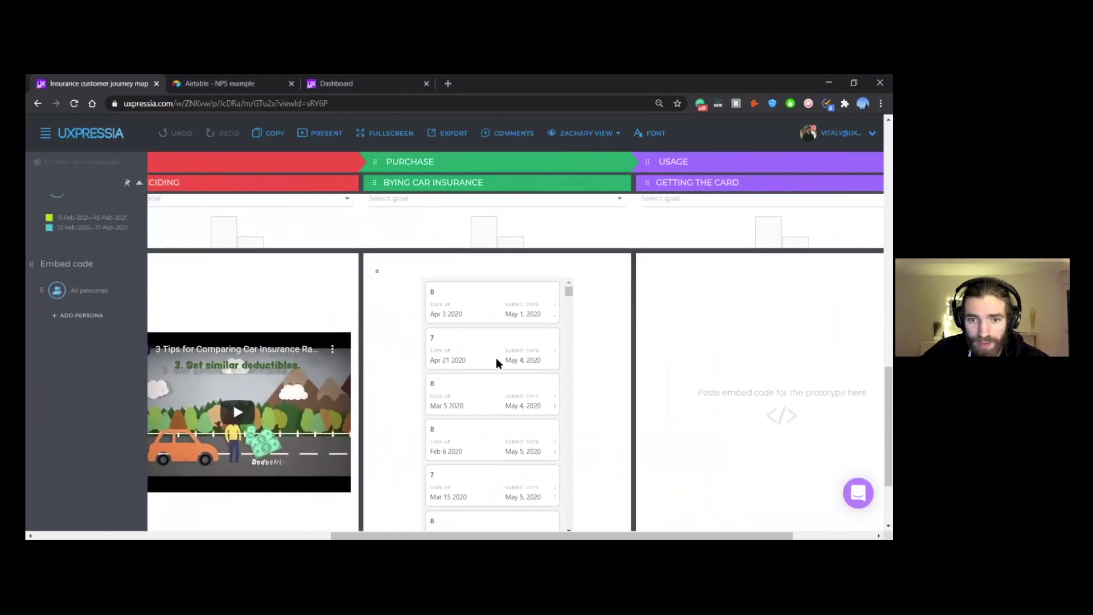
scroll(575, 306, "up", 3)
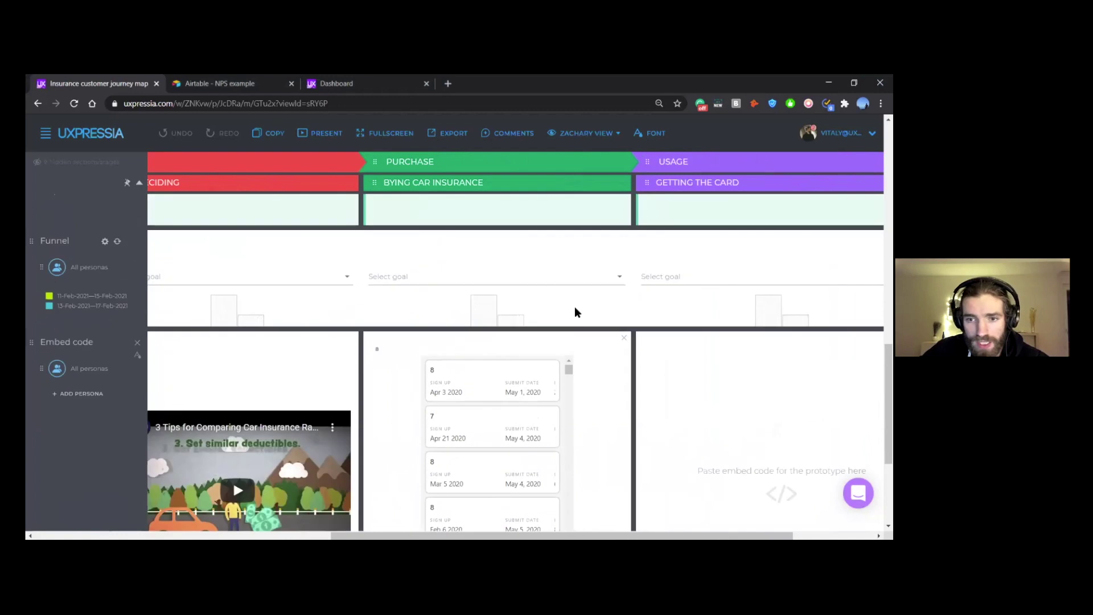
scroll(356, 323, "left", 6)
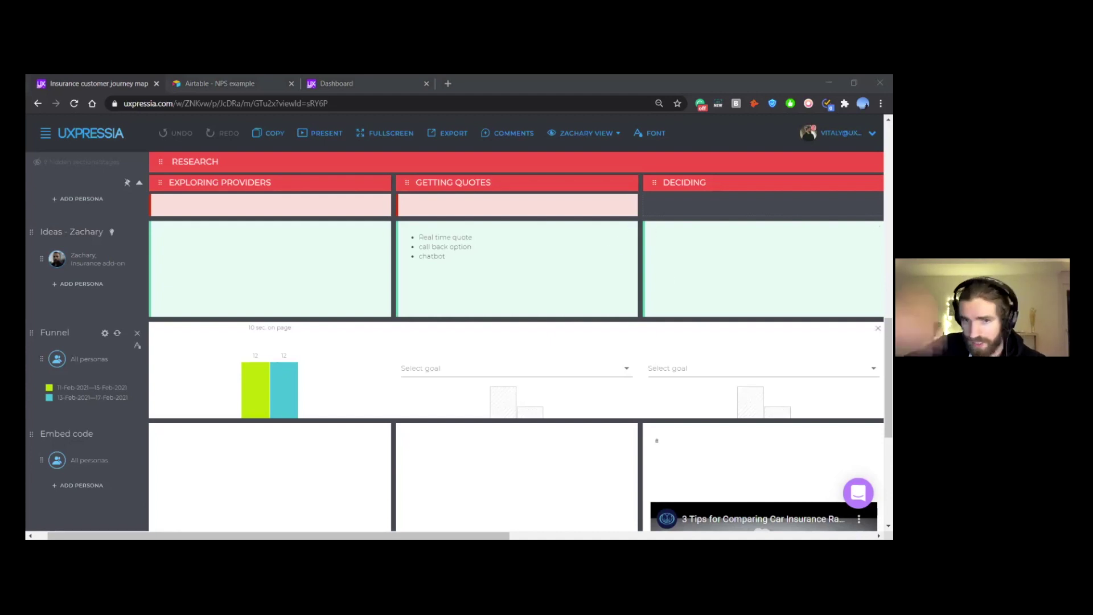
scroll(640, 328, "up", 1)
scroll(640, 328, "left", 1)
scroll(640, 330, "up", 1)
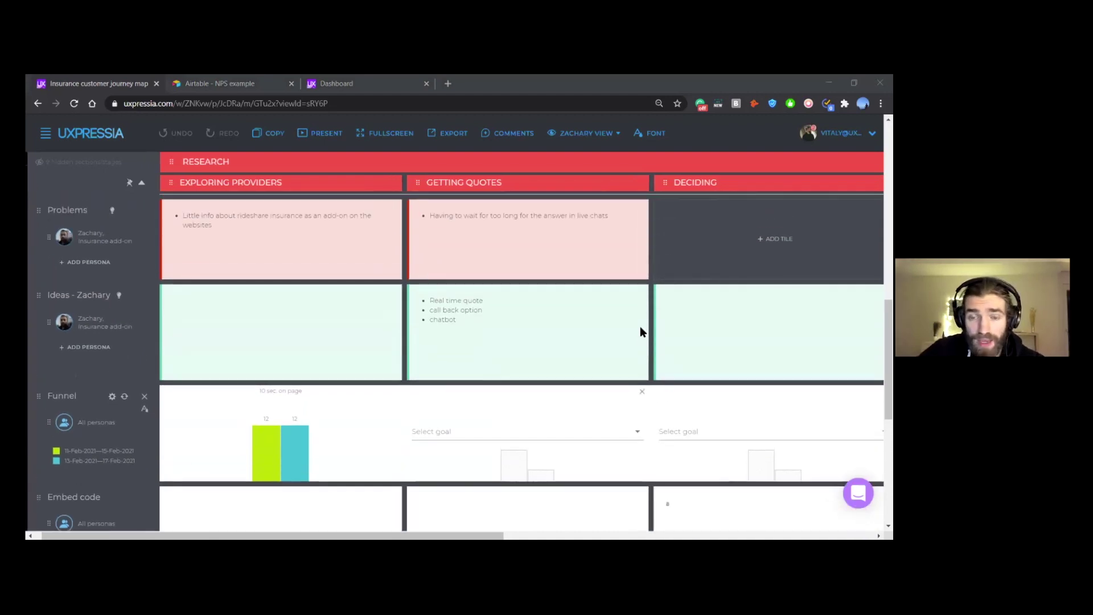
scroll(640, 330, "left", 1)
scroll(640, 328, "up", 1)
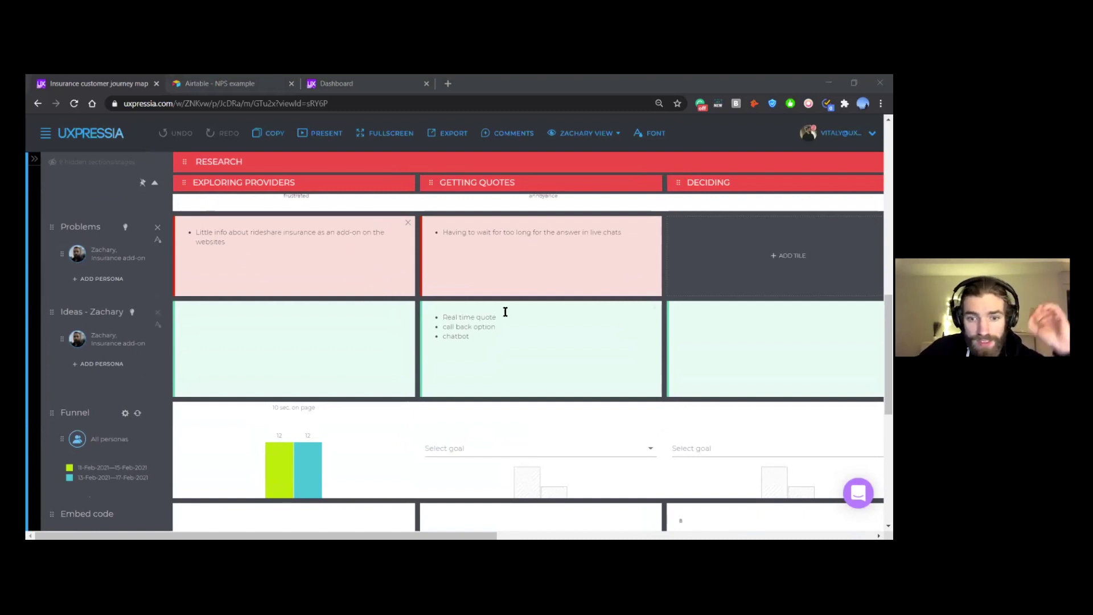
scroll(456, 324, "up", 1)
scroll(460, 327, "right", 2)
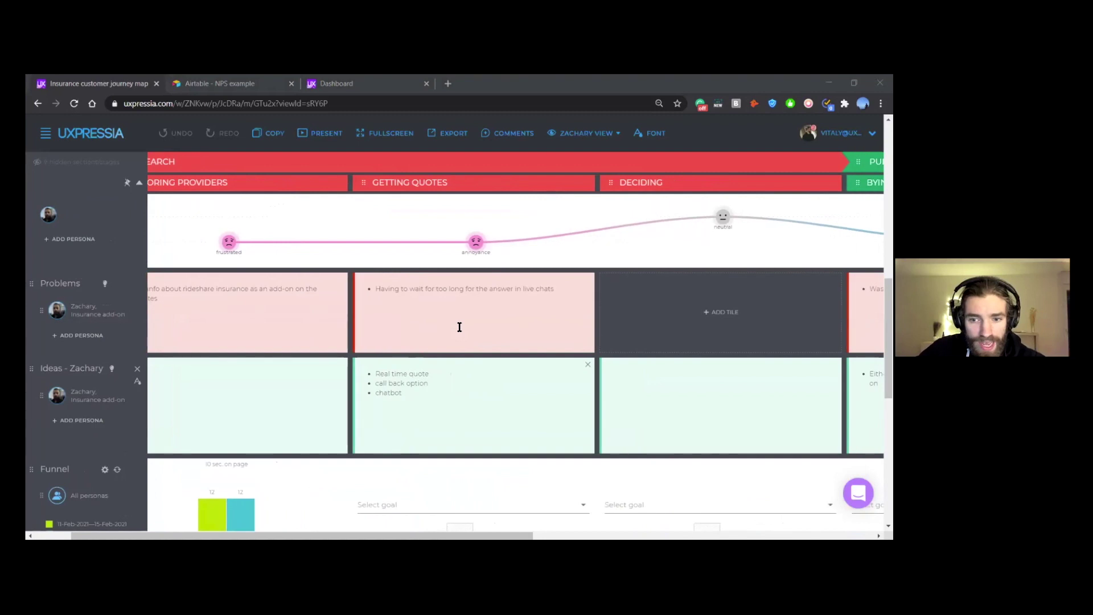
scroll(467, 342, "up", 3)
scroll(480, 356, "right", 4)
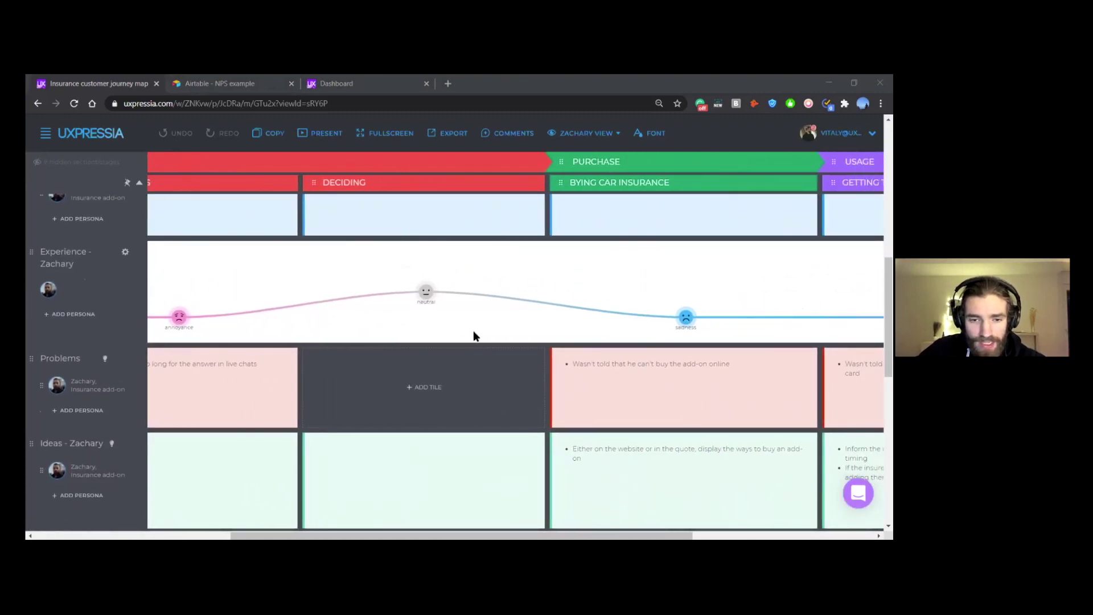
scroll(473, 323, "up", 3)
scroll(473, 322, "right", 1)
scroll(472, 328, "up", 5)
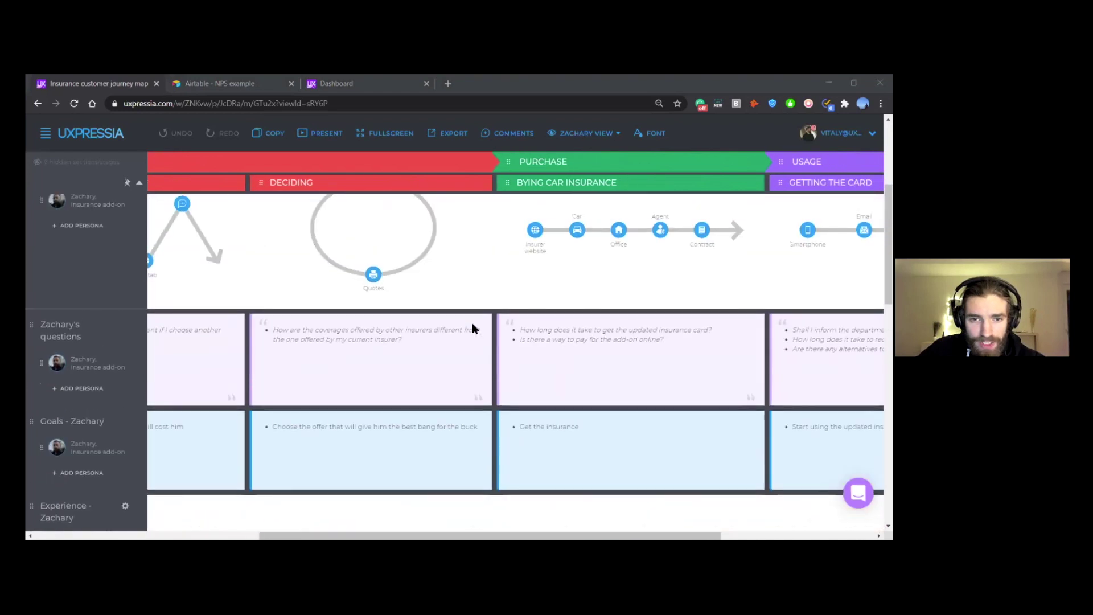
scroll(473, 328, "right", 3)
scroll(472, 327, "right", 2)
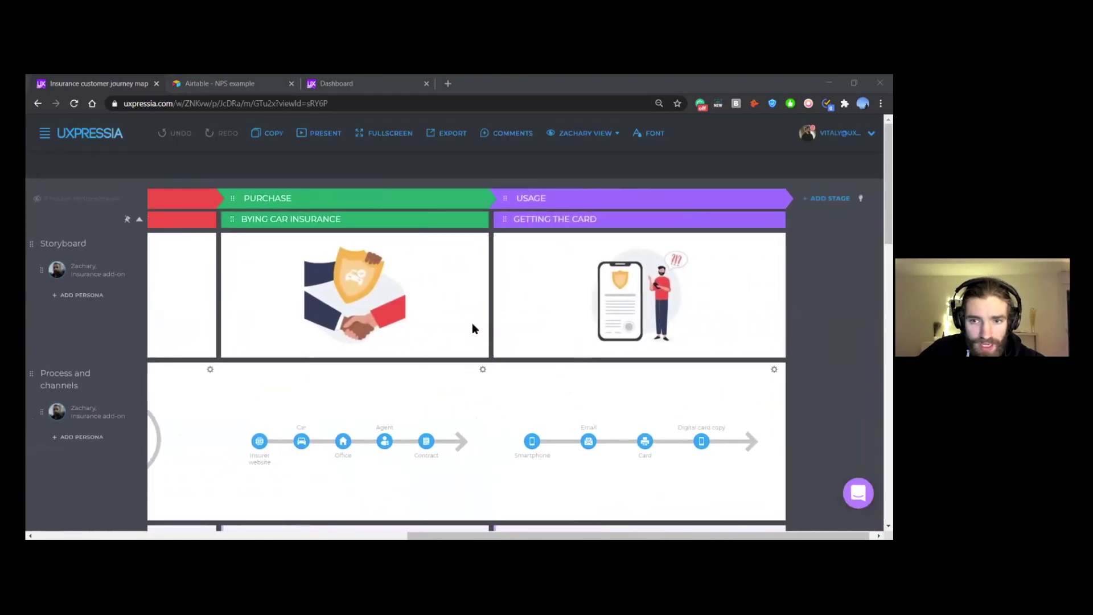
scroll(473, 328, "down", 3)
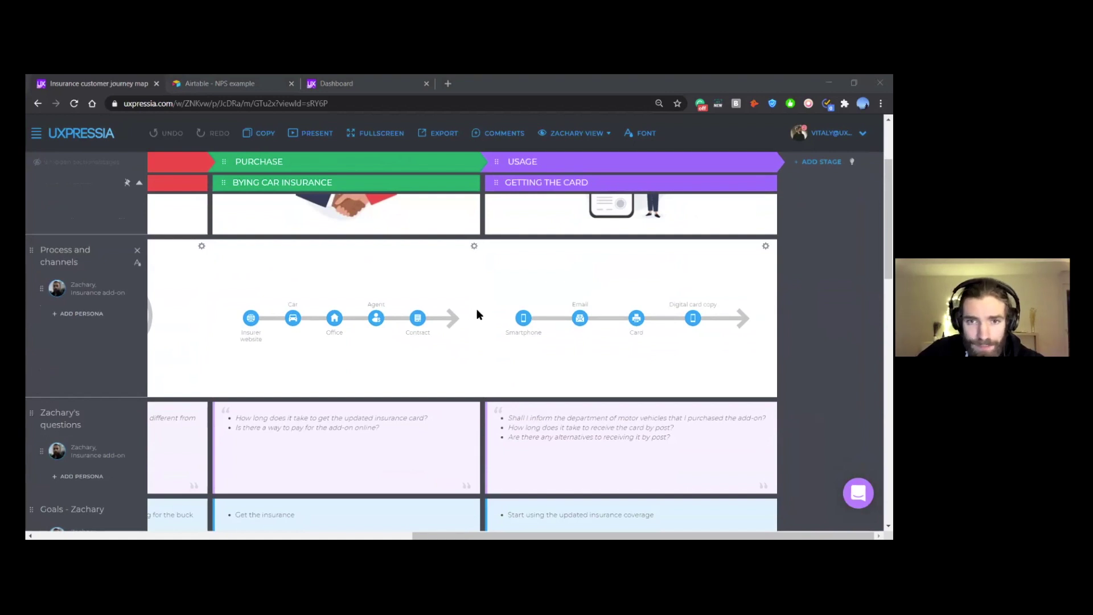
scroll(487, 307, "left", 5)
scroll(487, 307, "down", 1)
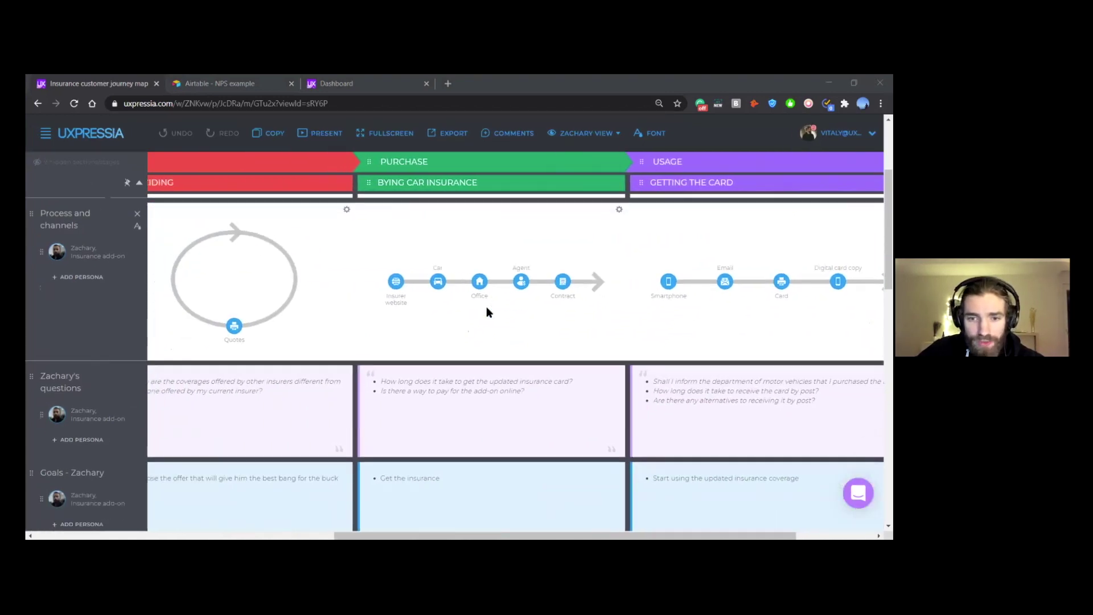
scroll(486, 311, "left", 5)
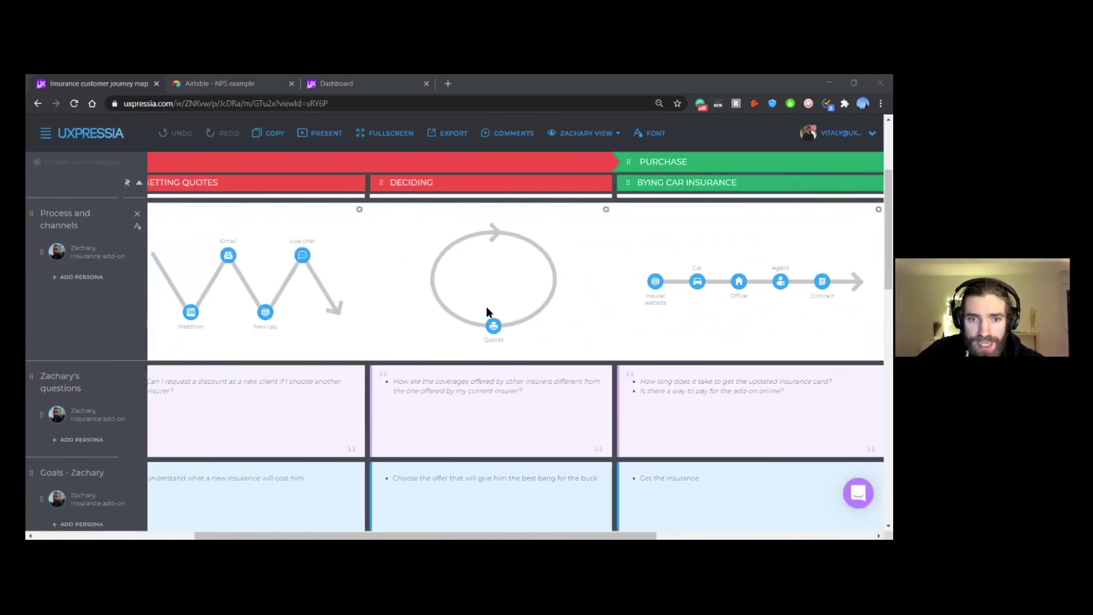
scroll(487, 310, "left", 3)
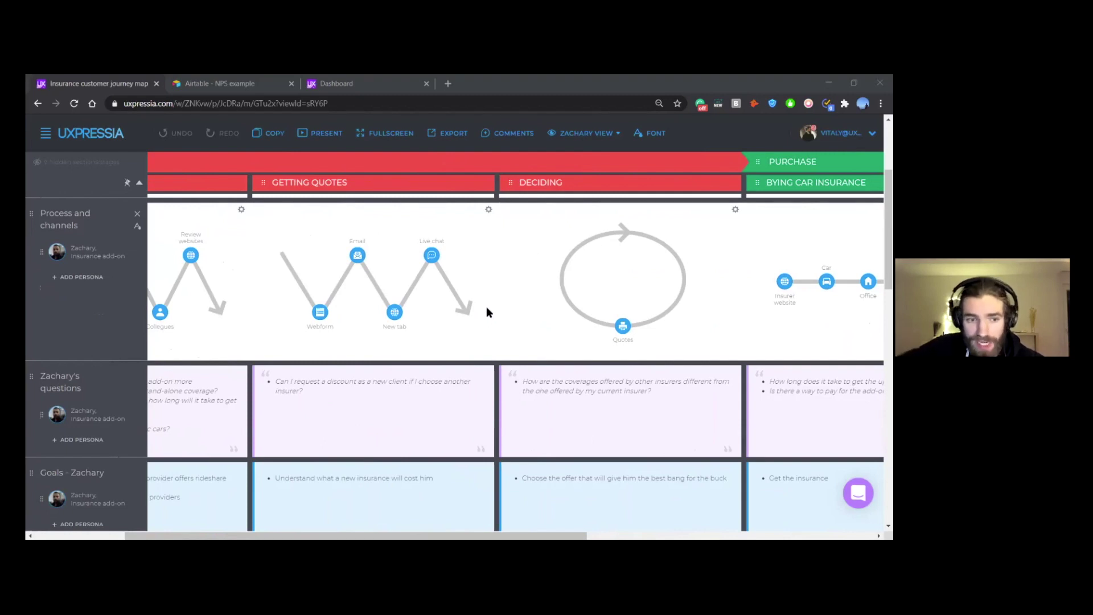
scroll(484, 306, "left", 3)
scroll(301, 336, "down", 2)
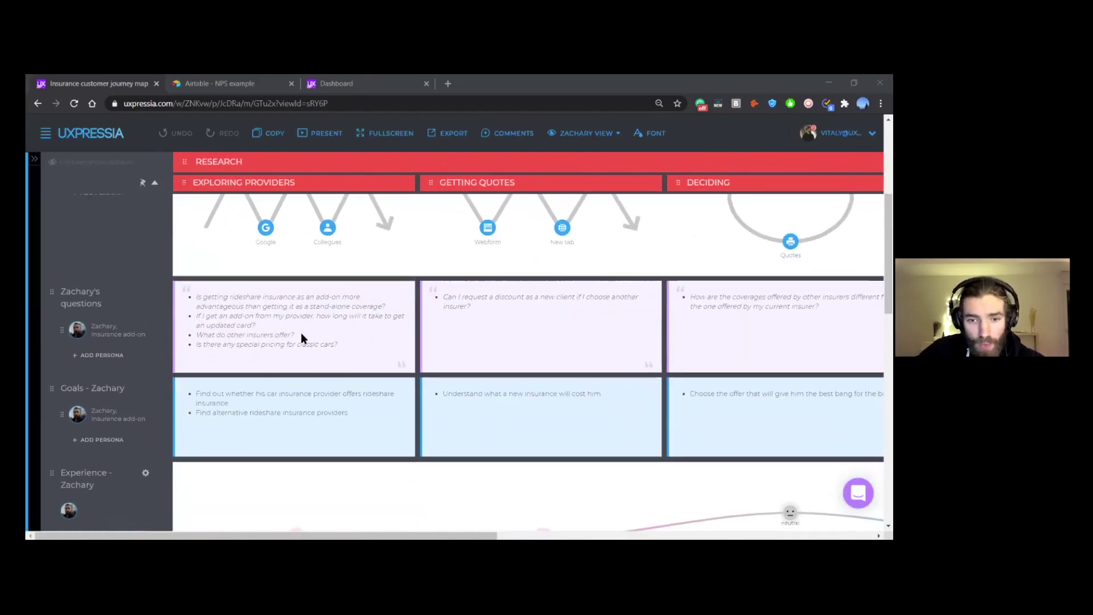
scroll(301, 332, "down", 10)
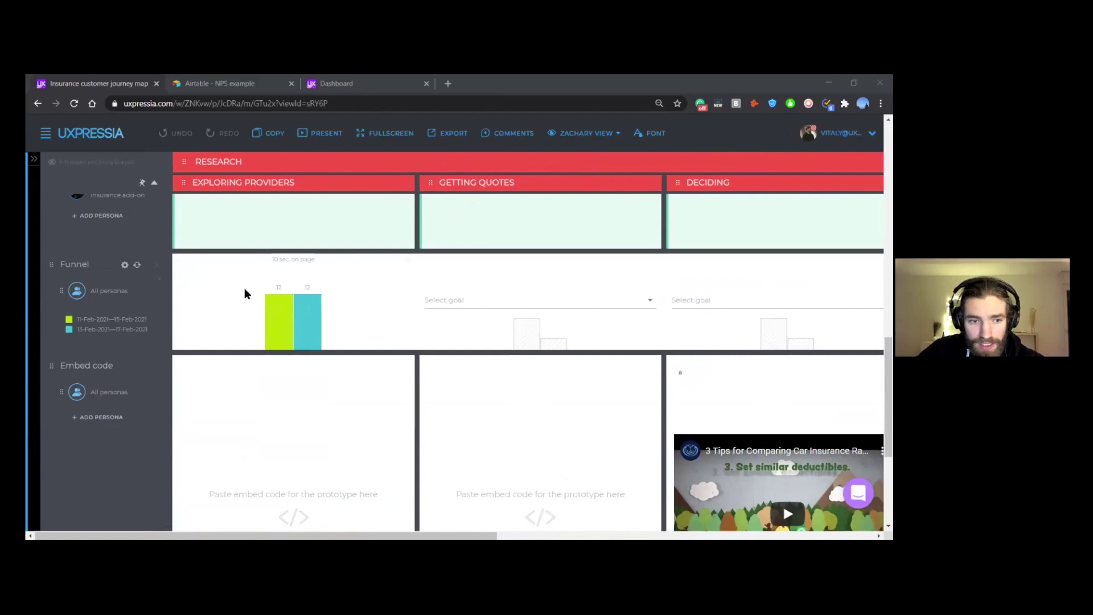
scroll(244, 289, "down", 3)
scroll(345, 292, "up", 2)
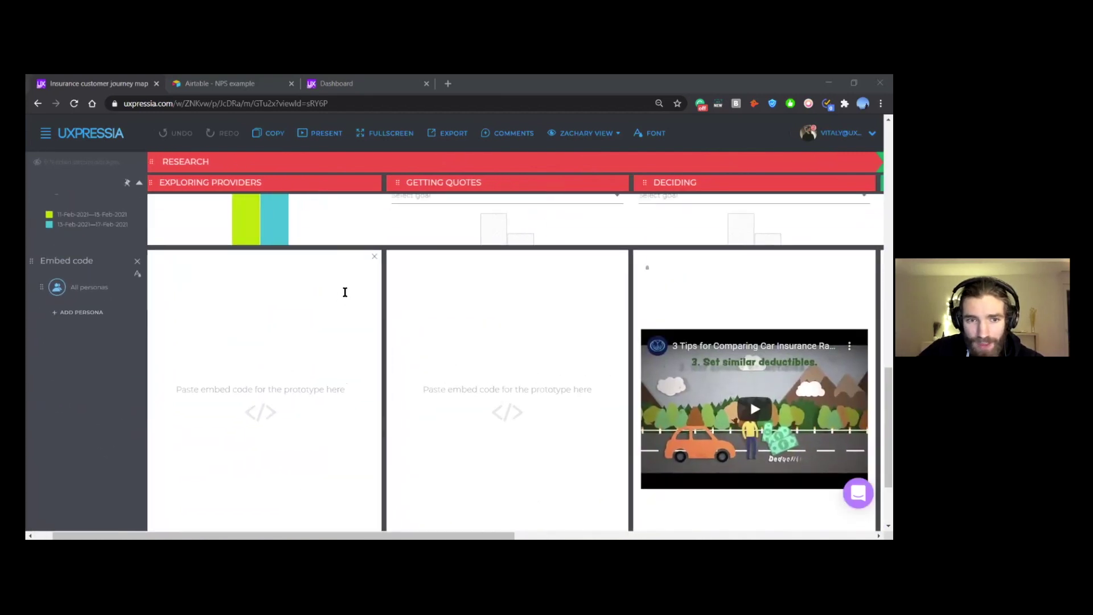
scroll(343, 287, "up", 5)
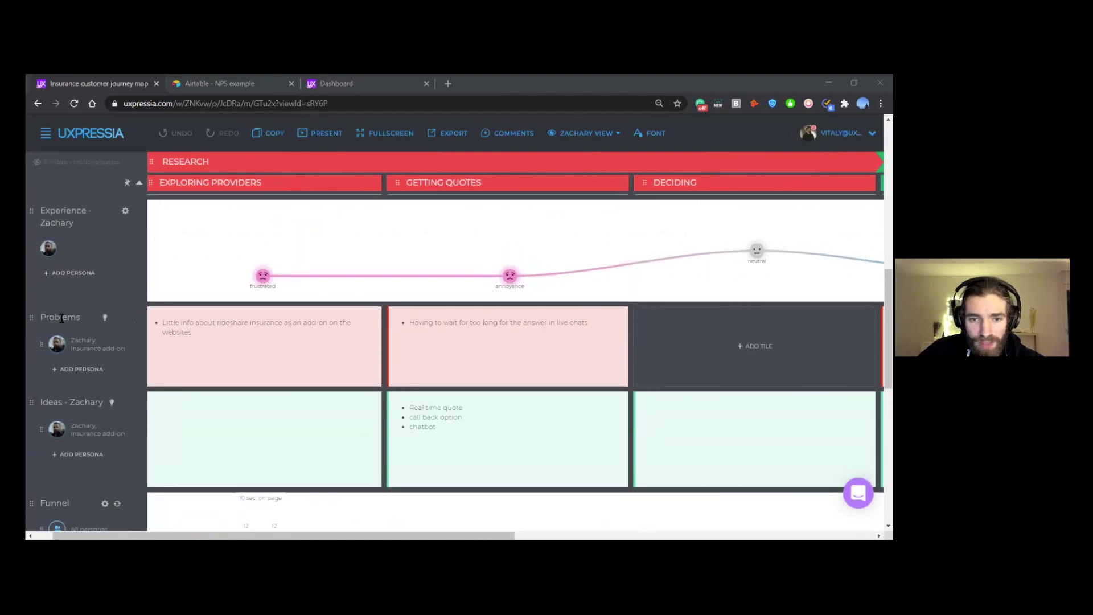
scroll(512, 406, "up", 1)
scroll(289, 322, "right", 5)
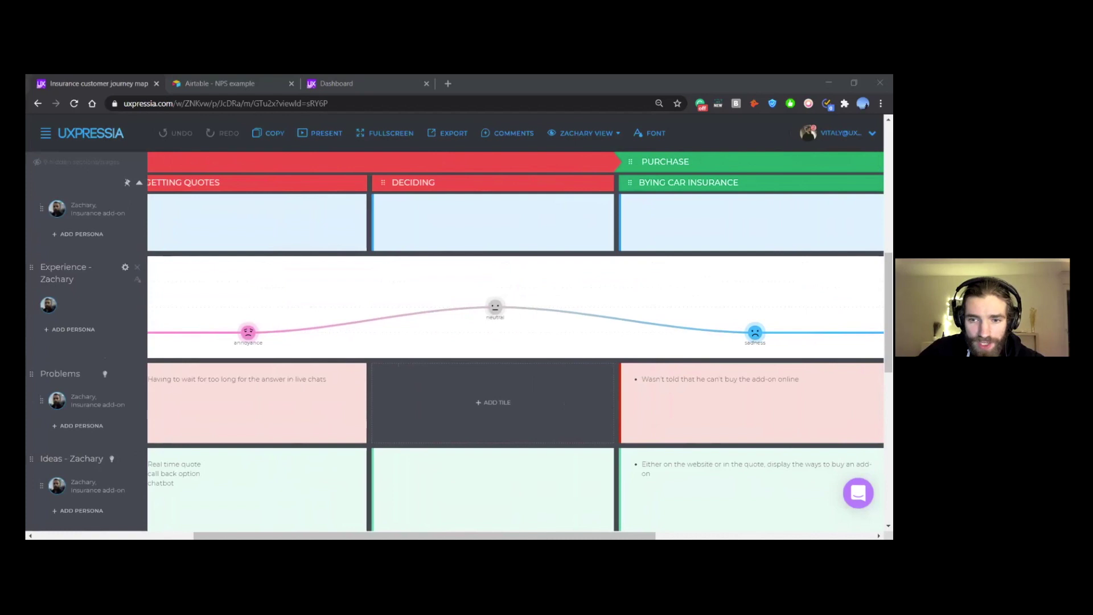
scroll(510, 316, "up", 1)
scroll(510, 316, "up", 3)
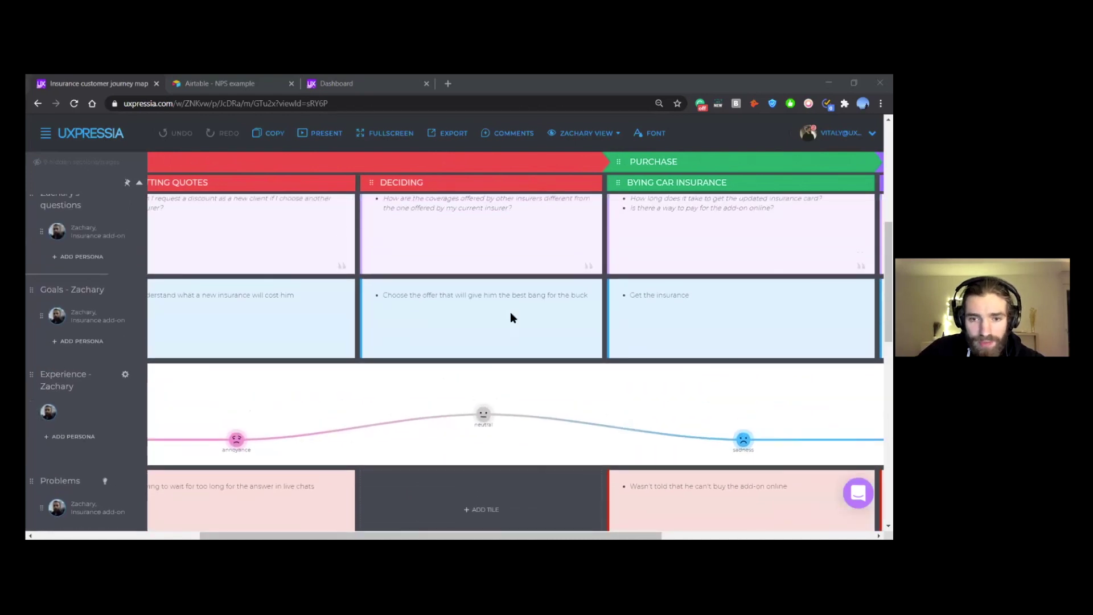
scroll(541, 177, "up", 3)
scroll(541, 193, "up", 5)
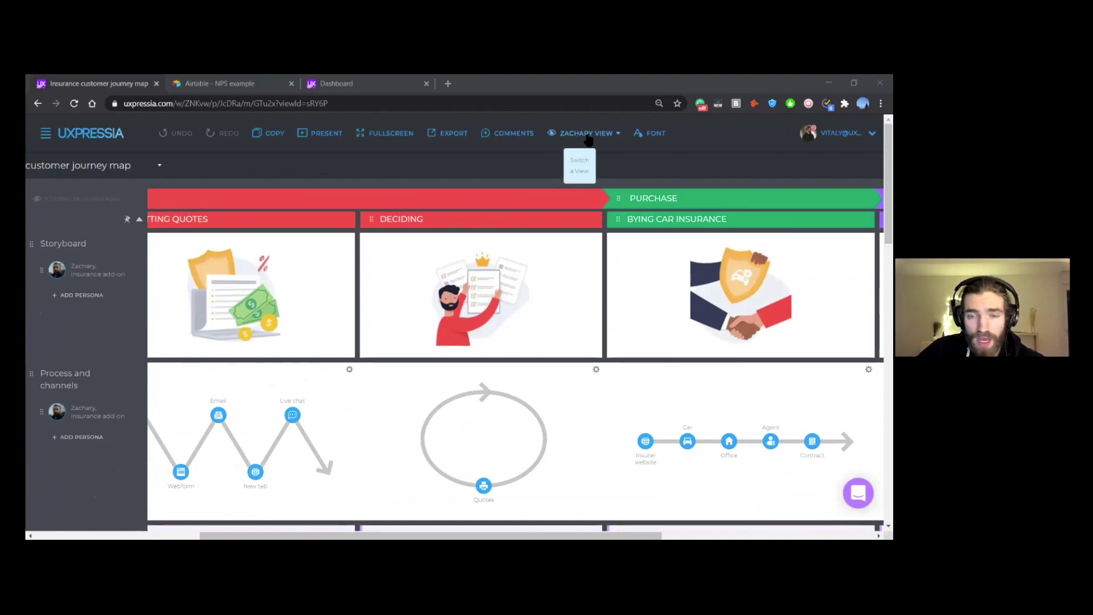
Step: Try out Zachary's view settings and a new-view form, closing both without saving
left_click(588, 139)
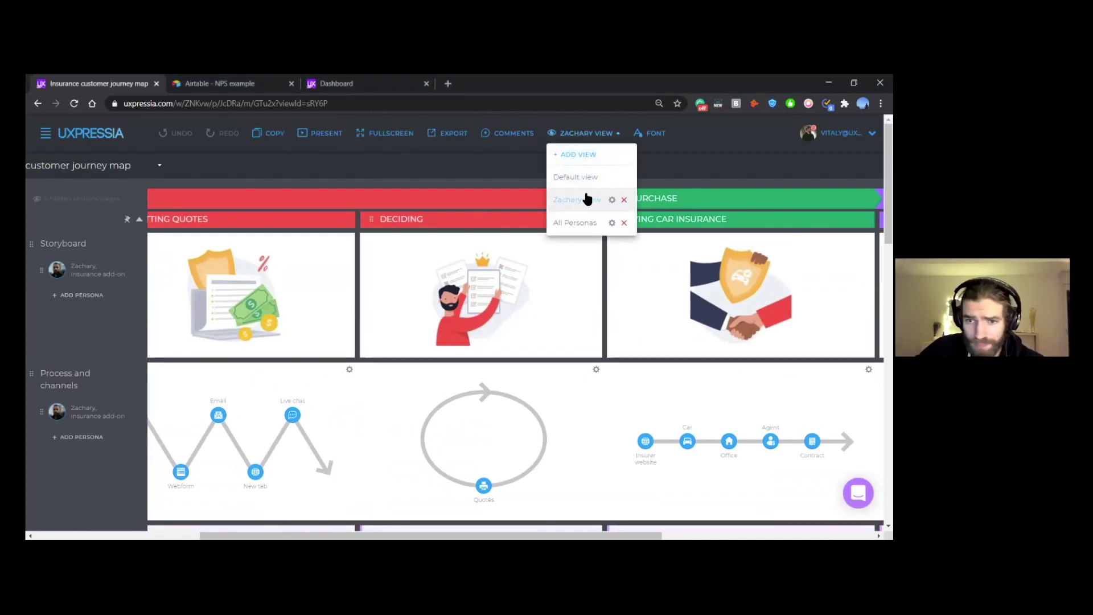
left_click(612, 201)
scroll(520, 330, "down", 1)
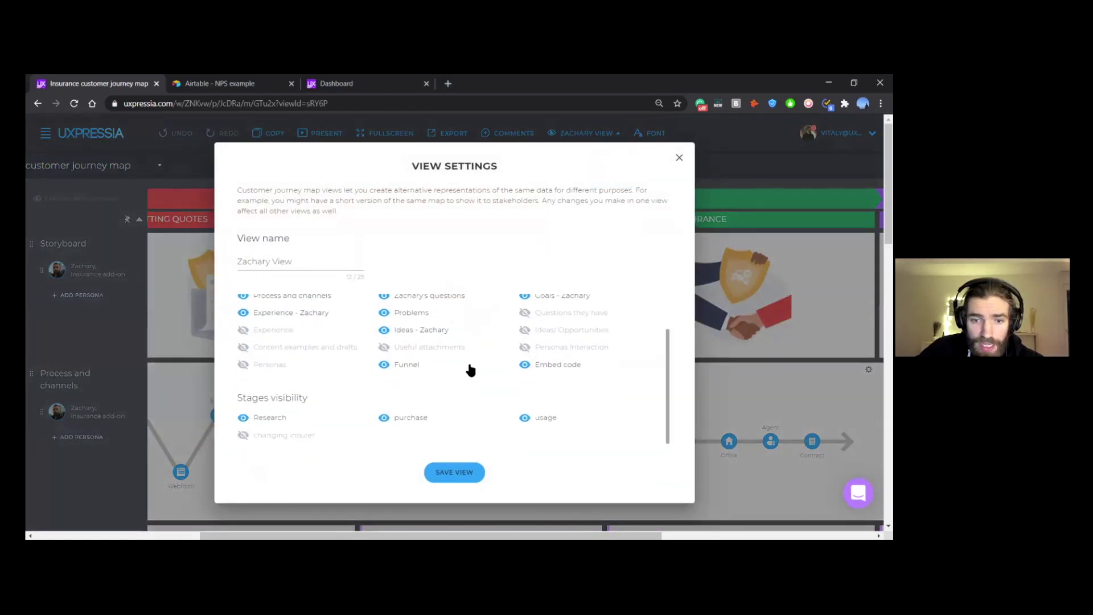
left_click(387, 365)
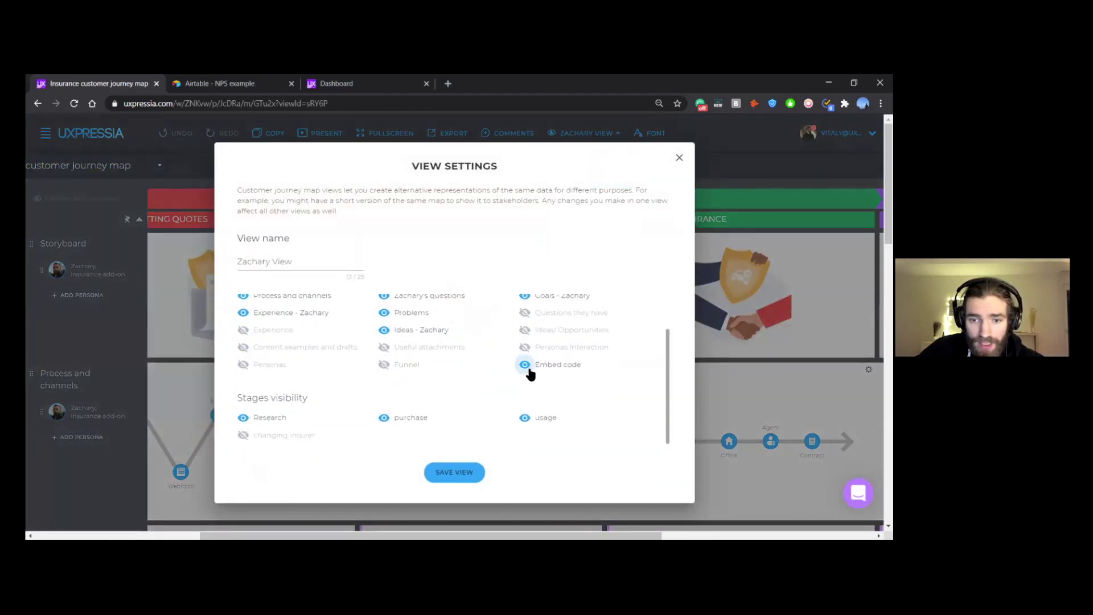
left_click(680, 158)
left_click(586, 133)
left_click(576, 151)
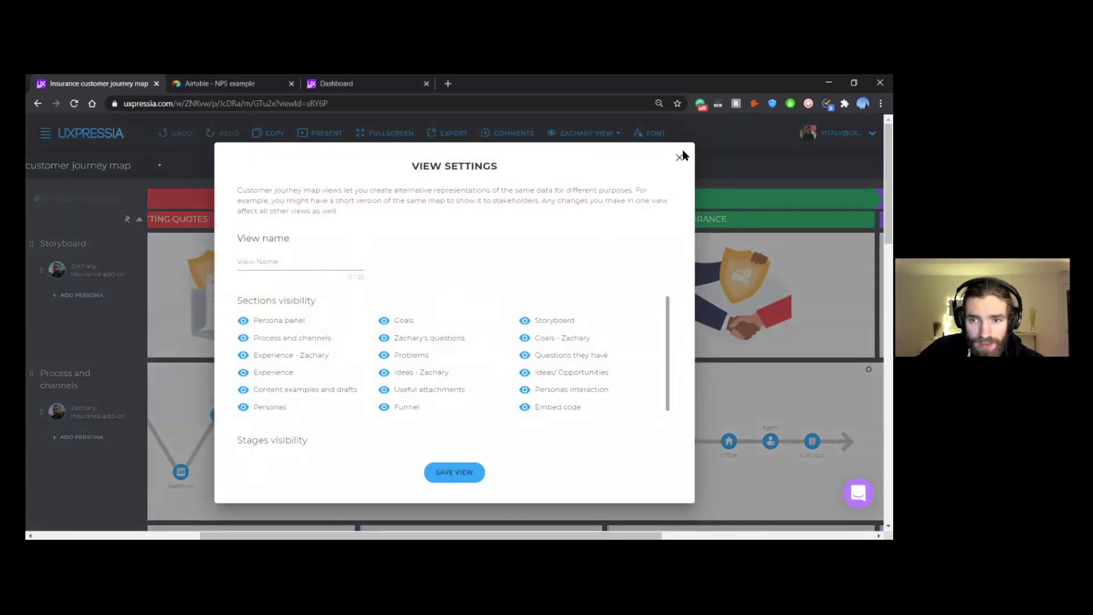
left_click(679, 158)
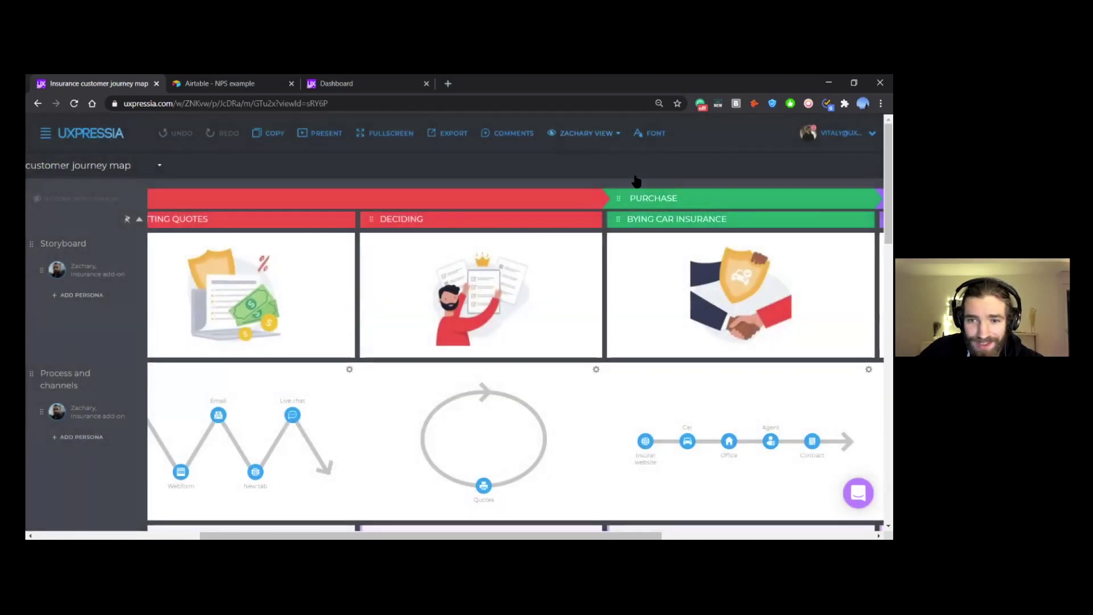
left_click(586, 133)
Step: Hide the Funnel and Embed code sections in Zachary View's settings
left_click(613, 200)
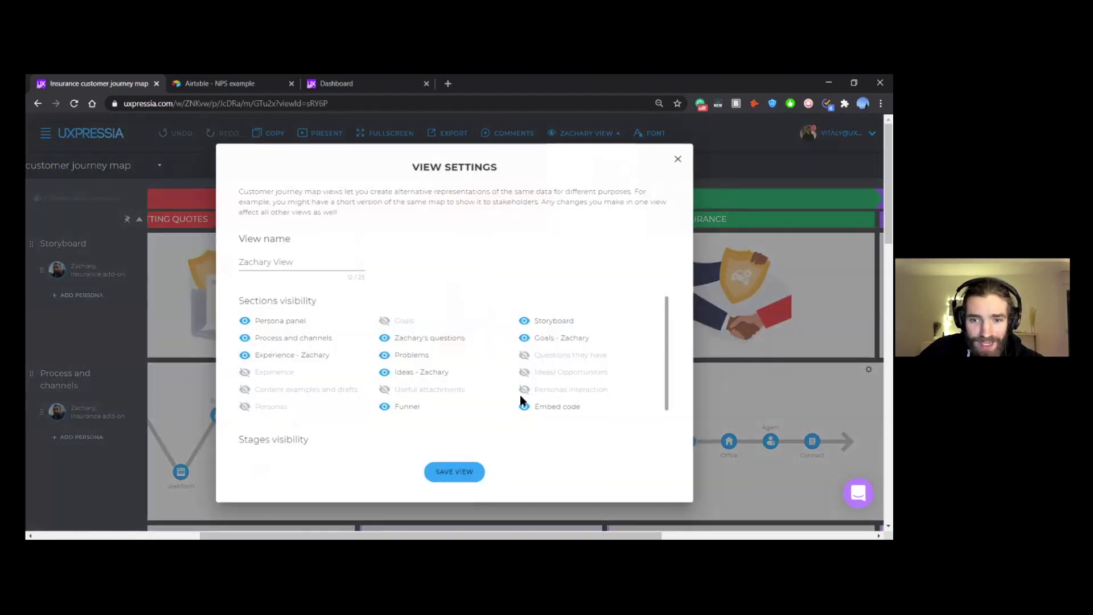
left_click(385, 407)
left_click(525, 408)
scroll(473, 410, "down", 1)
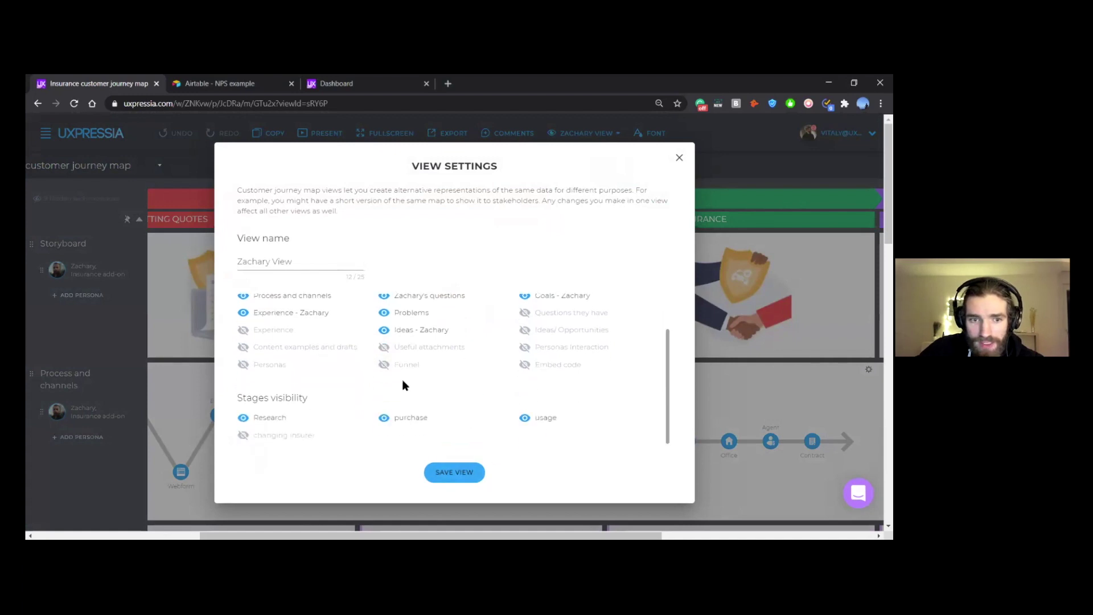
Step: Rename the view to 'Zachary View - no live' and save it
left_click(323, 260)
type("- no live dat")
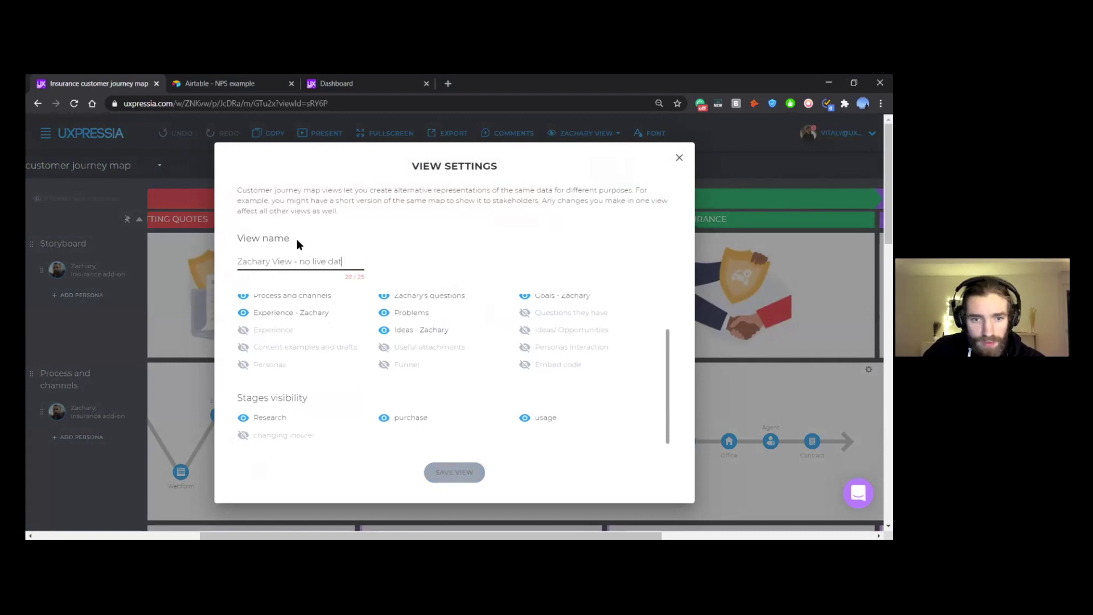
key("BackSpace")
key("BackSpace")
key("BackSpace")
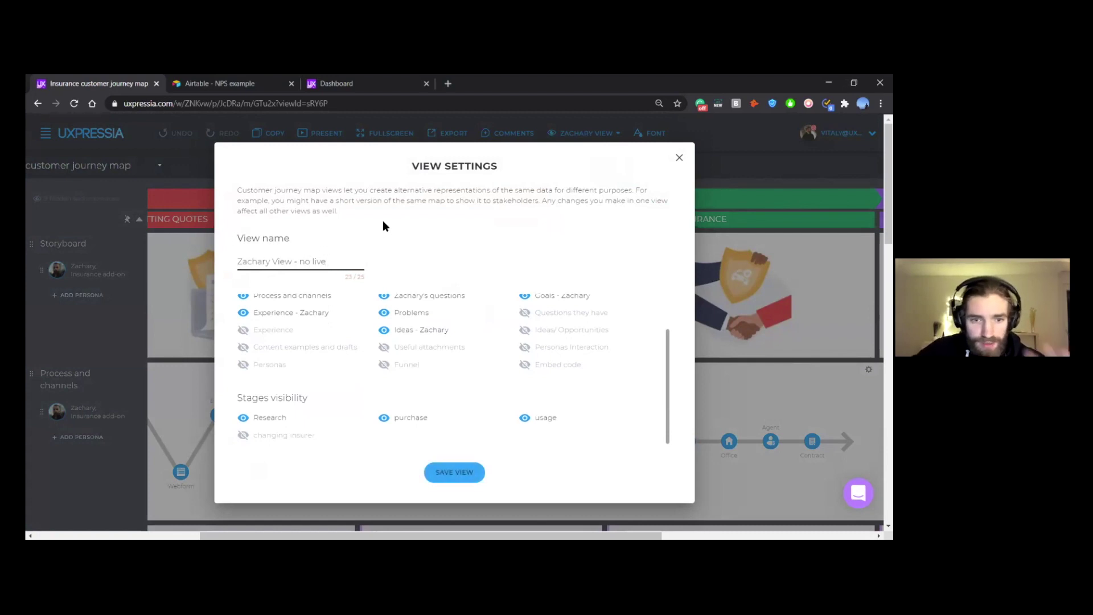
left_click(486, 254)
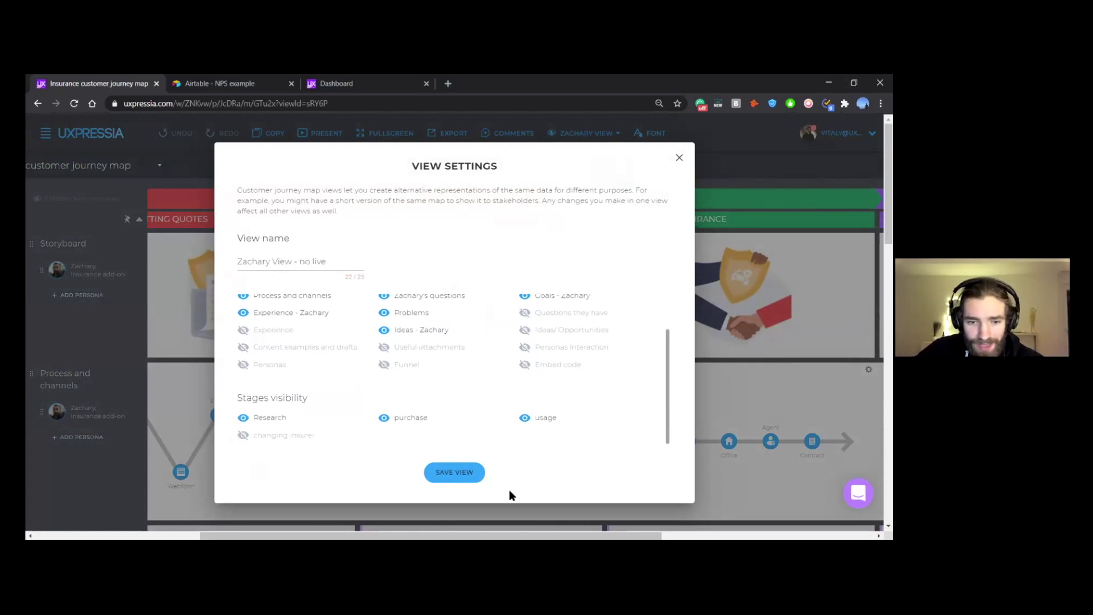
left_click(454, 477)
scroll(451, 333, "down", 5)
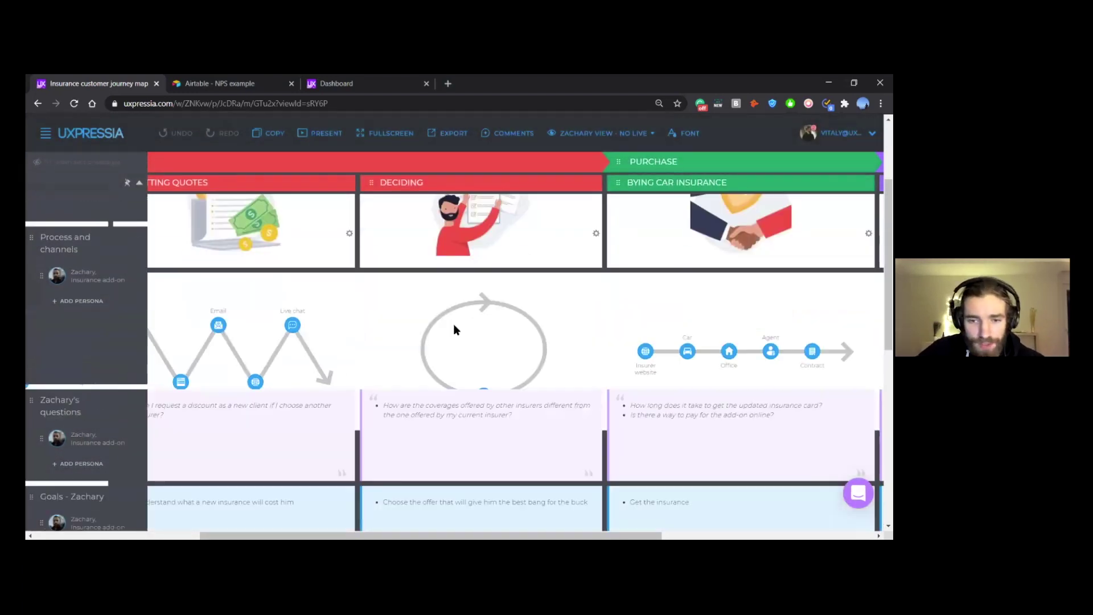
scroll(456, 331, "left", 3)
scroll(456, 330, "left", 3)
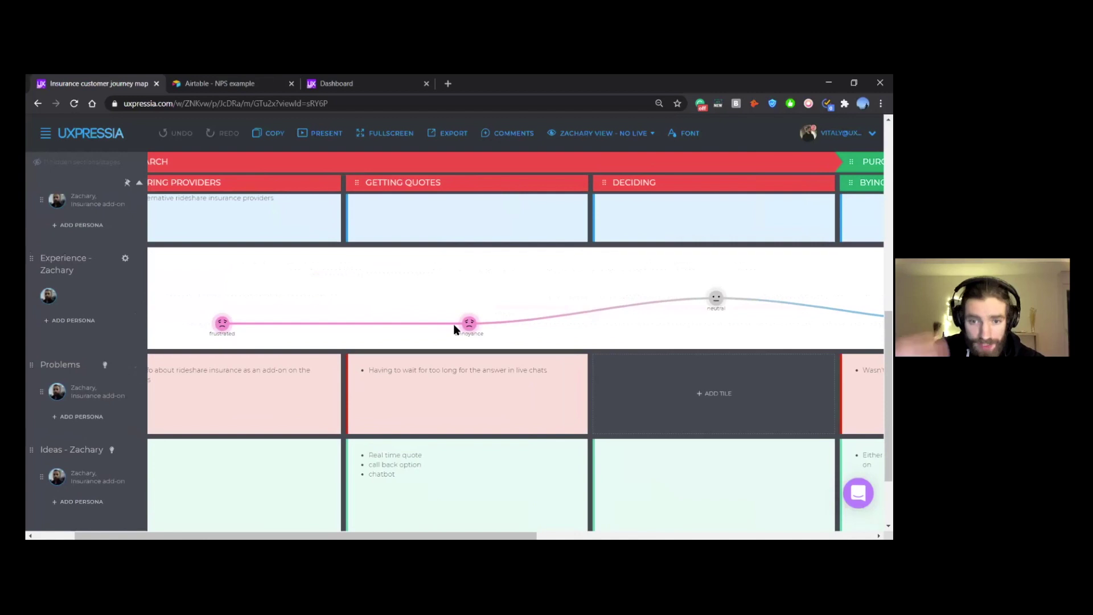
scroll(453, 323, "up", 10)
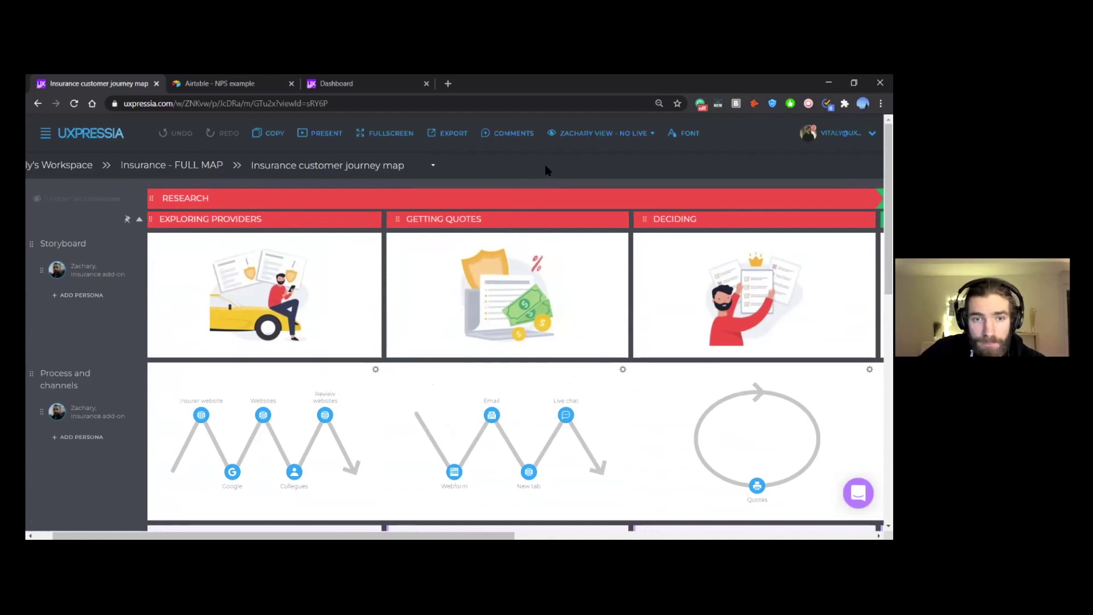
Step: Present the journey map in a new tab, pan across Zachary's stages, then return to the editor
left_click(327, 134)
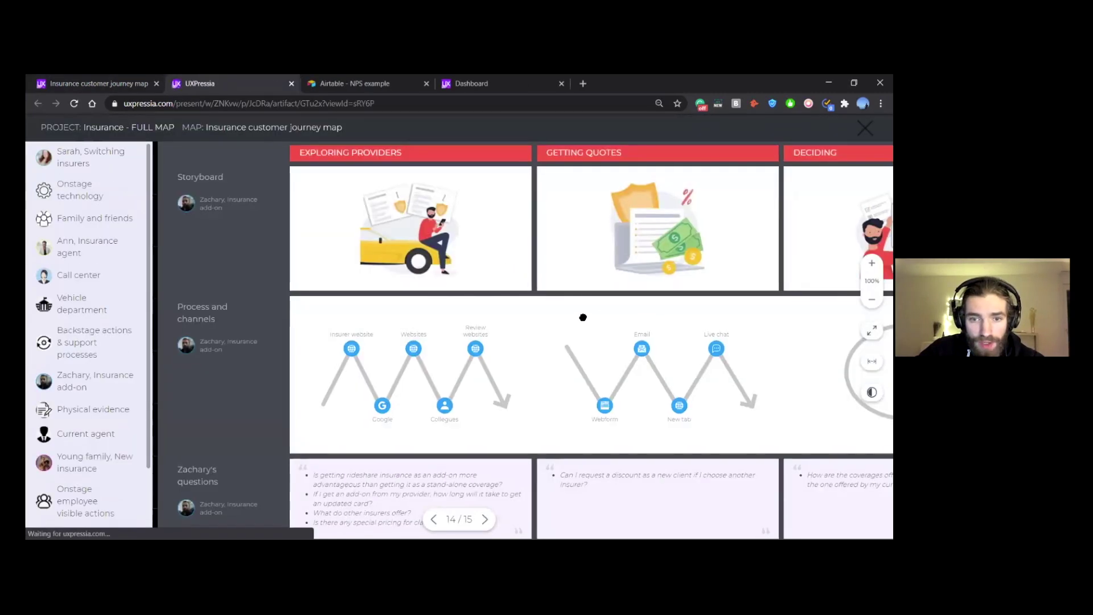
scroll(584, 284, "down", 5)
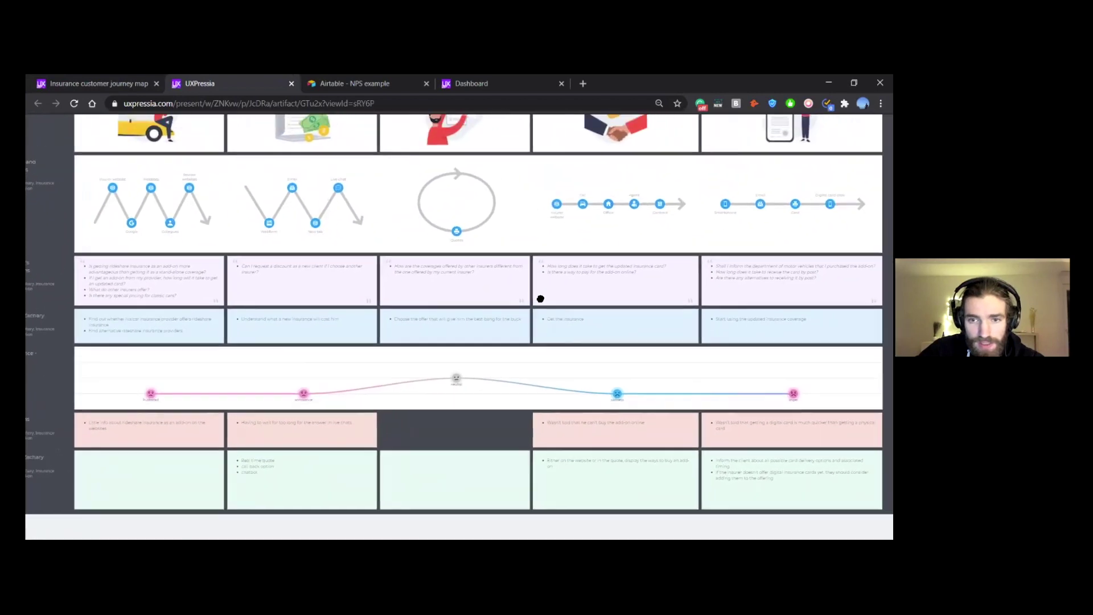
left_click_drag(540, 299, 534, 349)
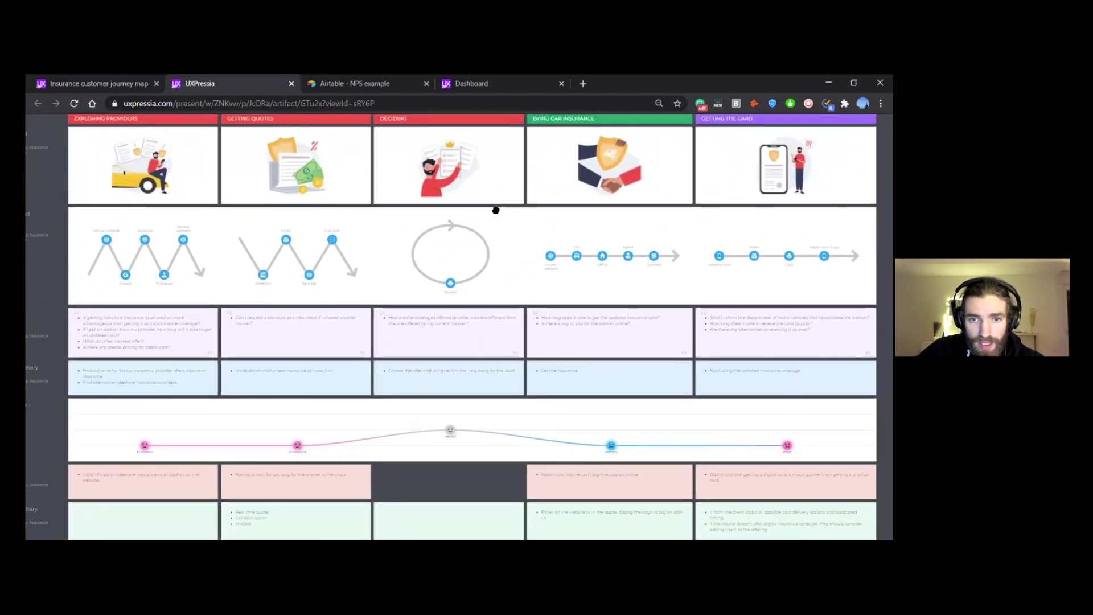
left_click_drag(495, 210, 496, 266)
left_click_drag(644, 266, 542, 268)
left_click_drag(510, 216, 620, 288)
scroll(508, 275, "up", 1)
left_click_drag(388, 285, 489, 263)
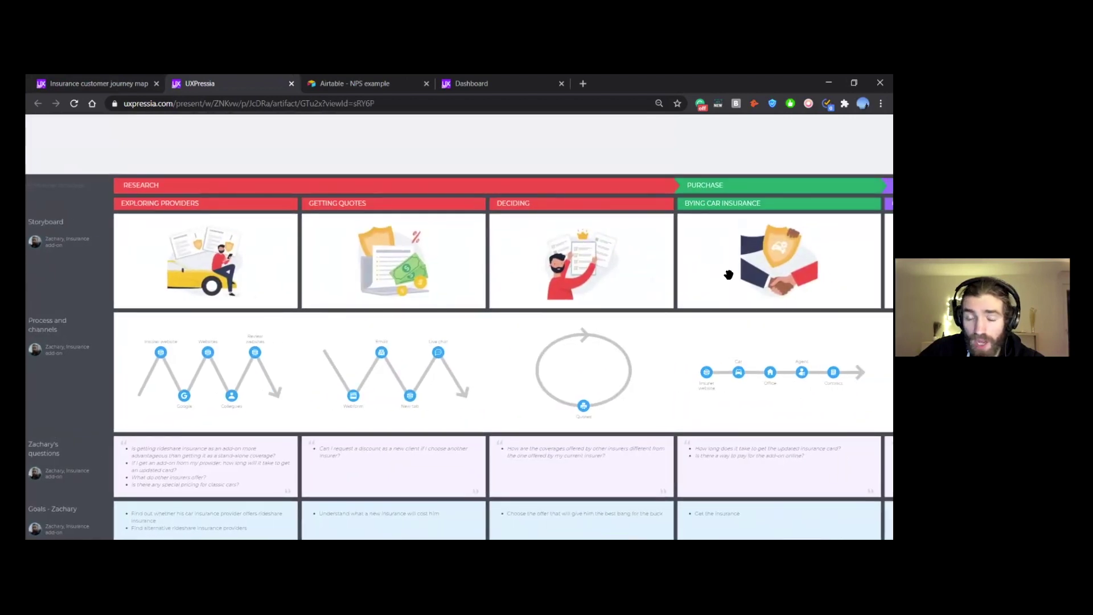
scroll(453, 242, "up", 3)
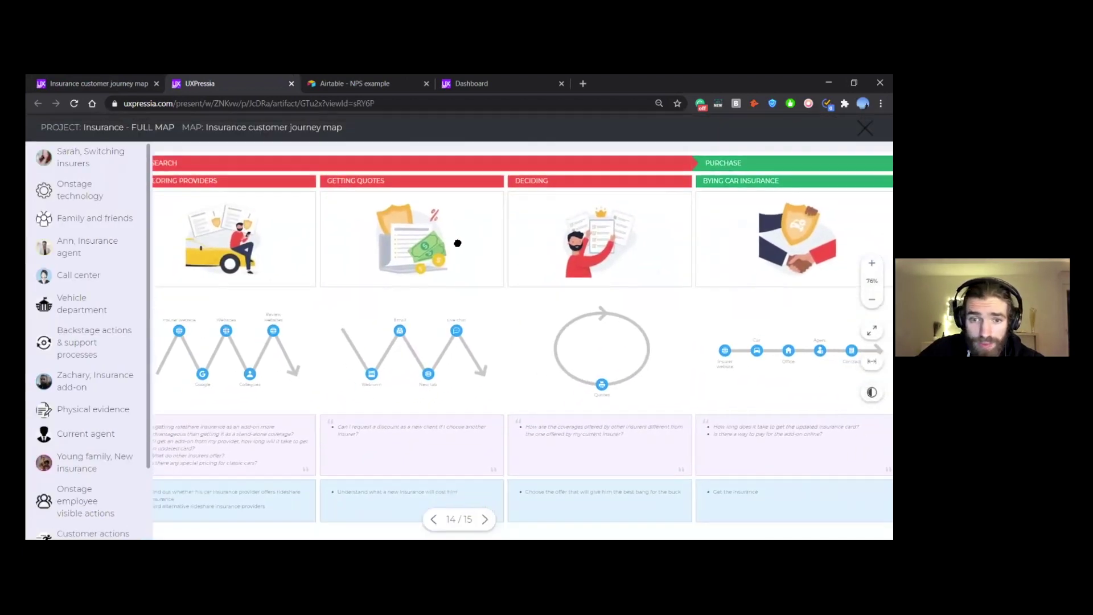
scroll(523, 256, "down", 3)
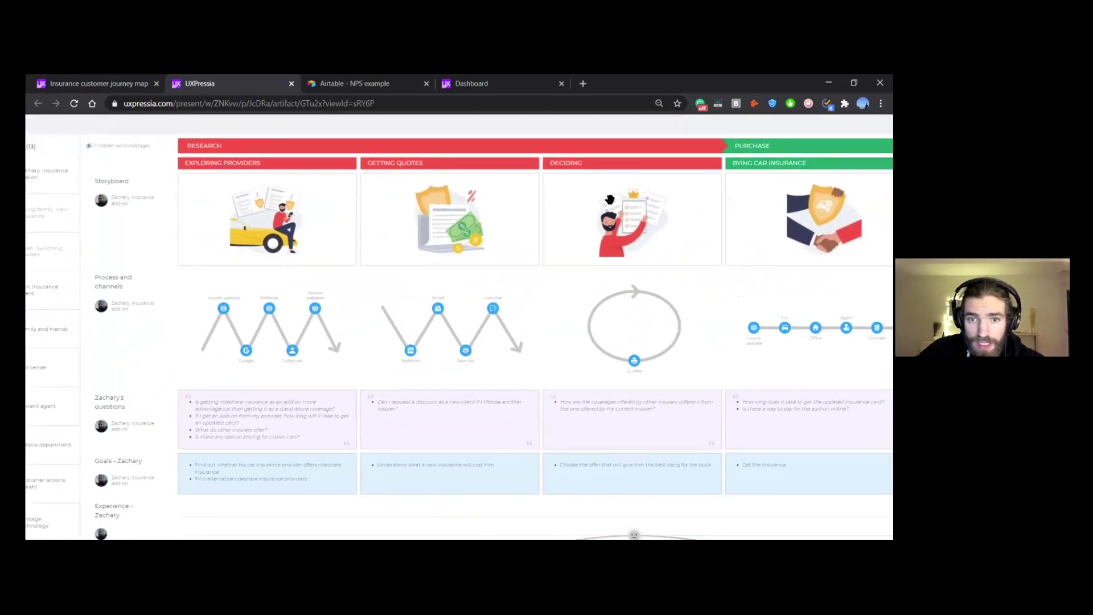
scroll(386, 214, "right", 5)
scroll(431, 216, "right", 3)
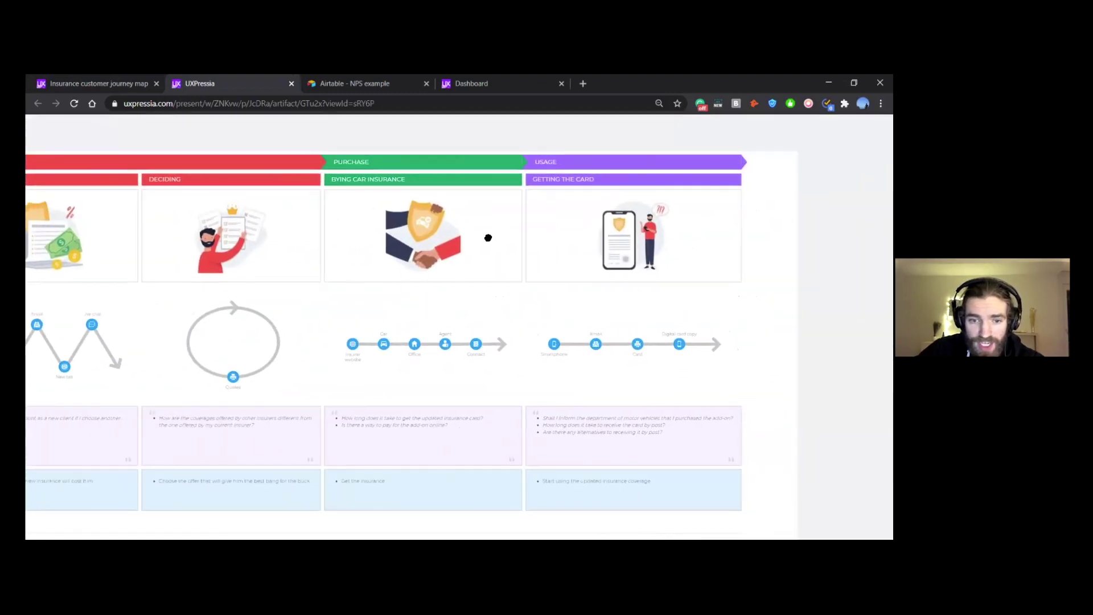
scroll(488, 237, "down", 2)
scroll(505, 223, "left", 2)
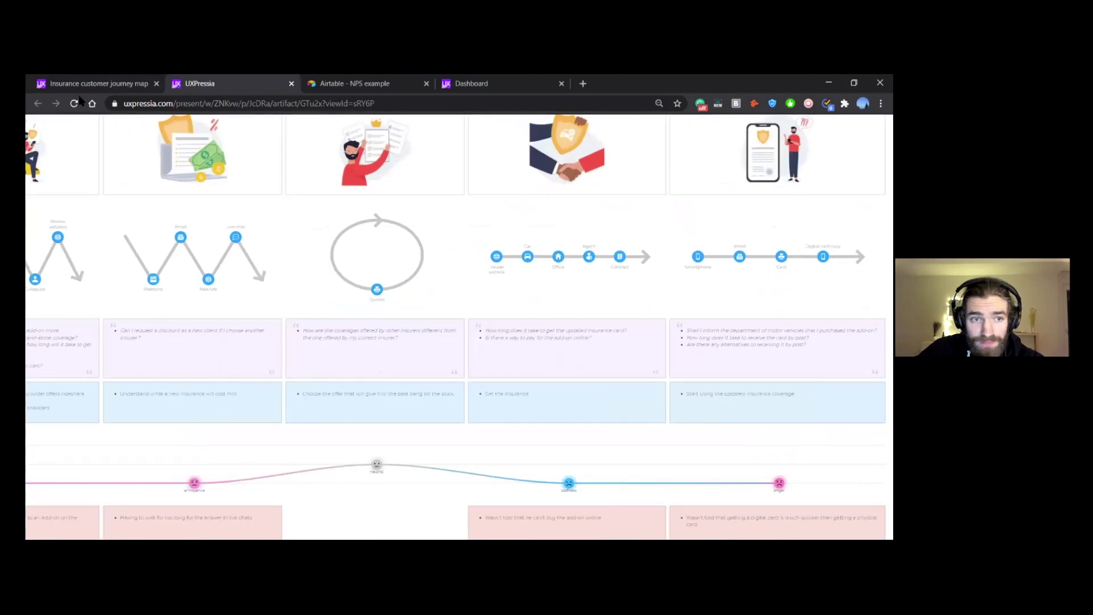
key("ctrl+1")
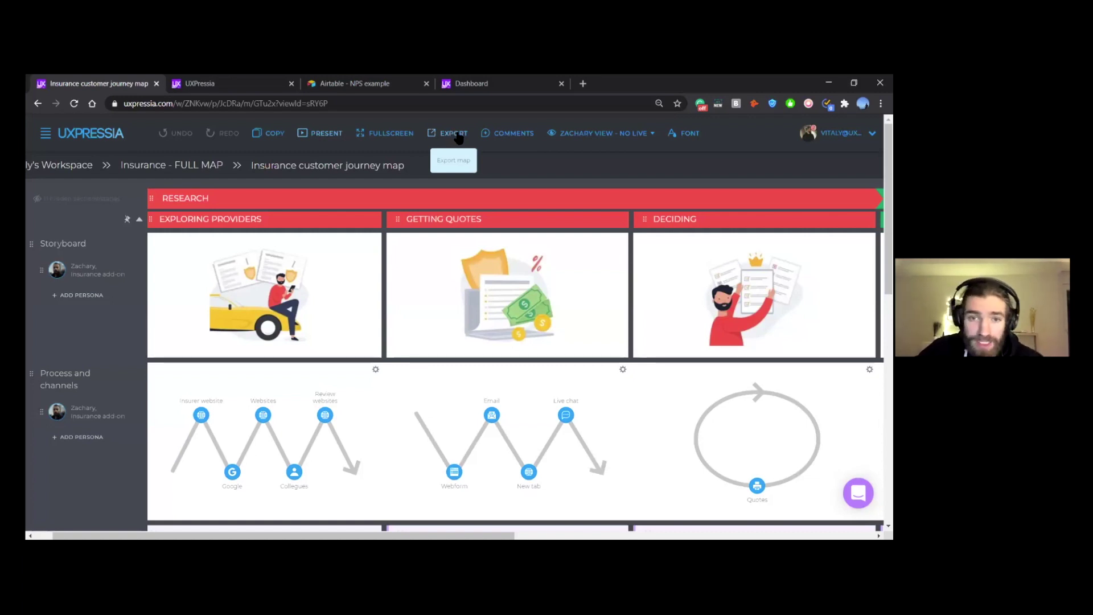
Step: Export the map as a Printer-friendly PDF, keeping branding and the project and map name
left_click(458, 135)
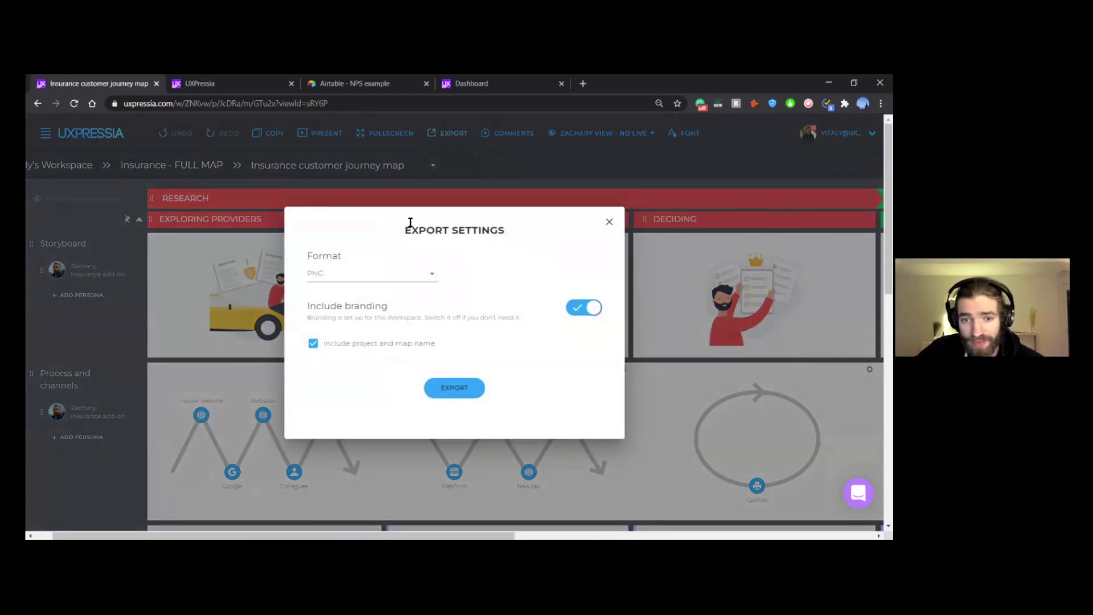
left_click(408, 279)
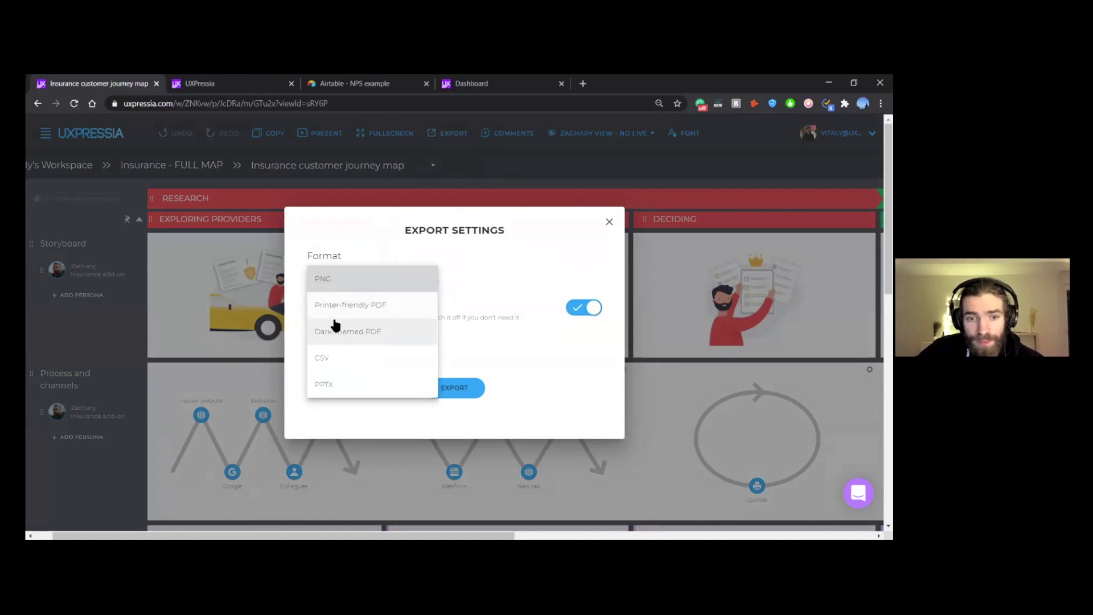
left_click(371, 310)
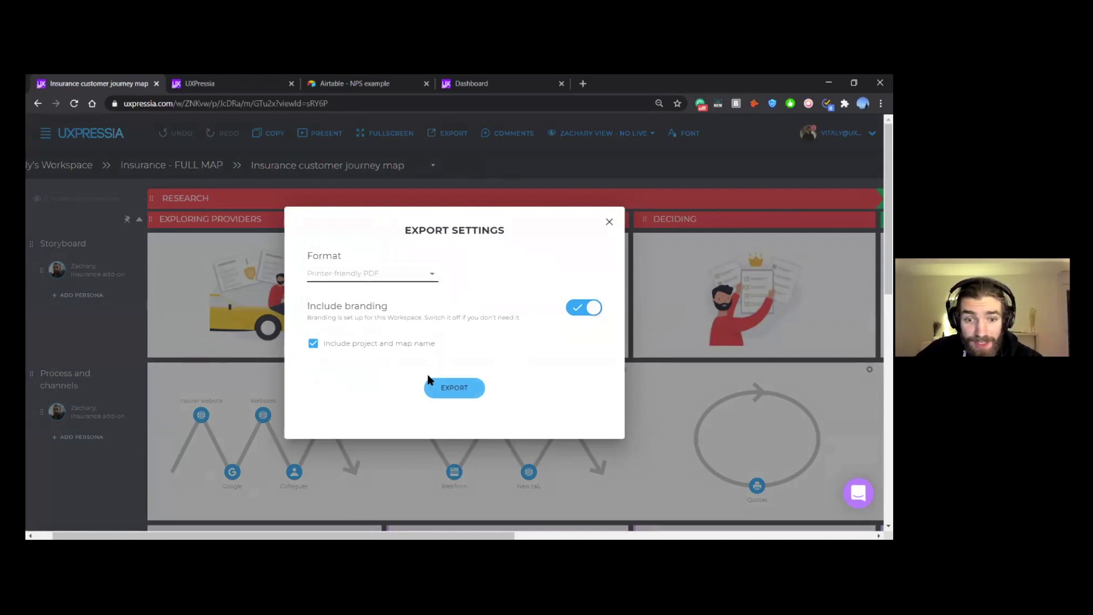
left_click(466, 392)
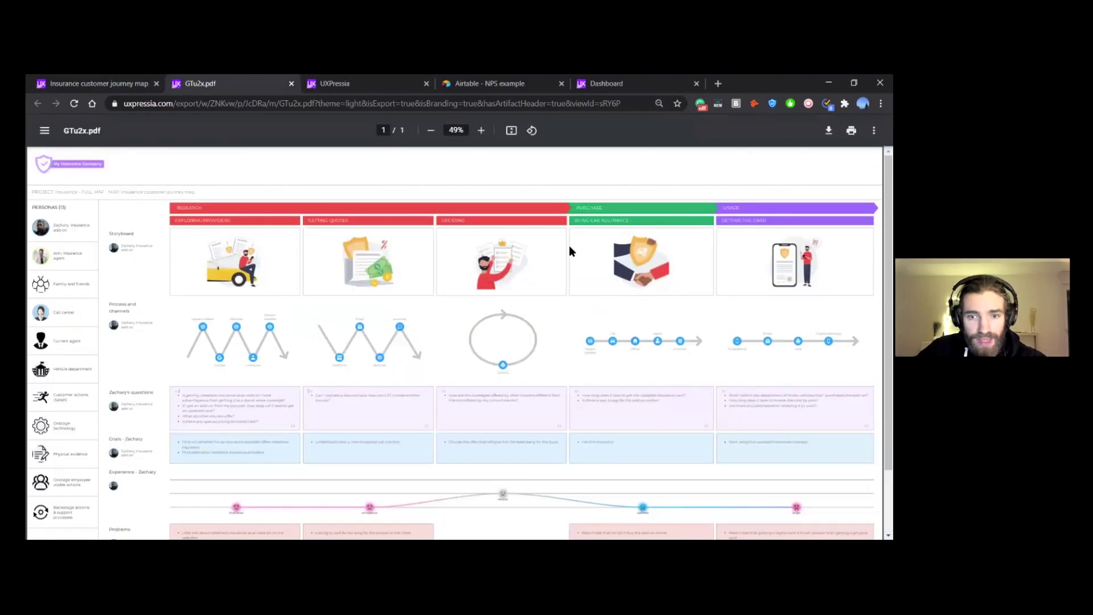
scroll(568, 249, "down", 2)
scroll(452, 296, "up", 3, "ctrl")
scroll(452, 297, "up", 4, "ctrl")
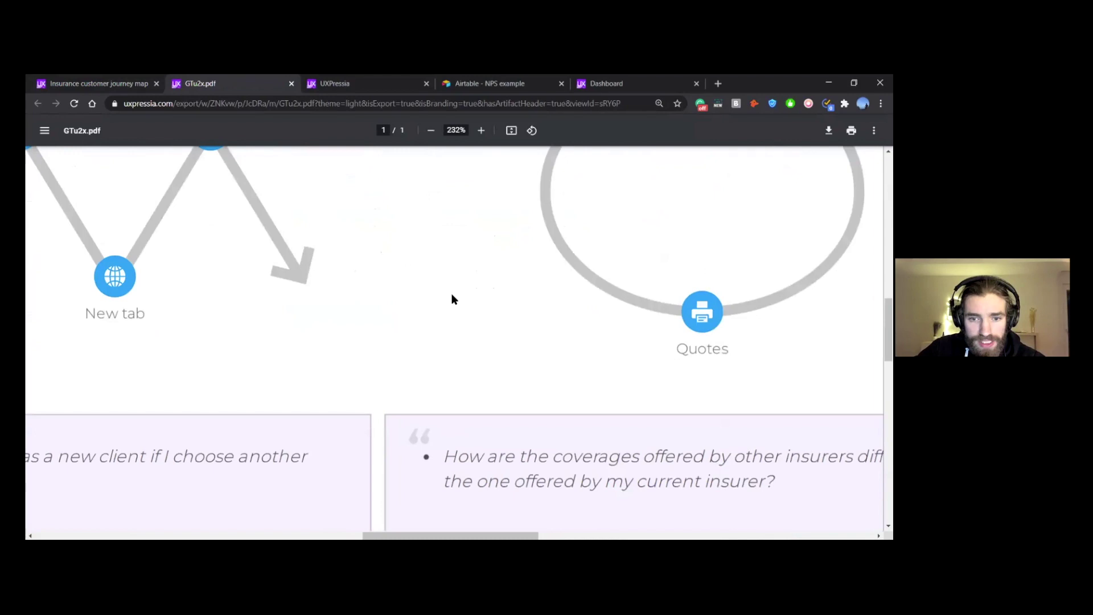
scroll(453, 298, "down", 4, "ctrl")
scroll(453, 299, "left", 2)
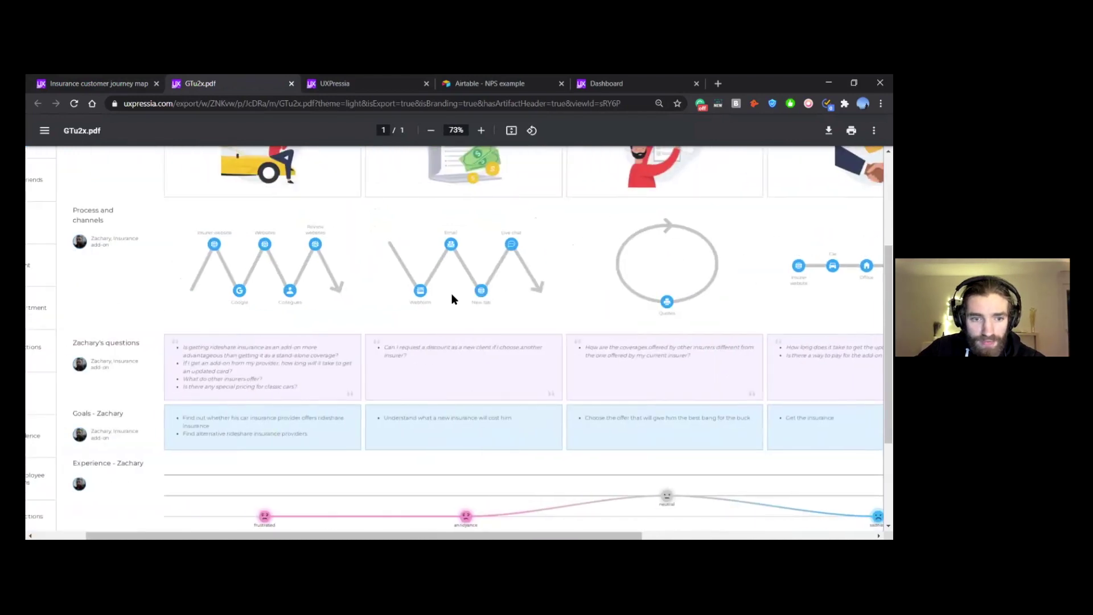
scroll(454, 299, "up", 2)
scroll(454, 299, "up", 1)
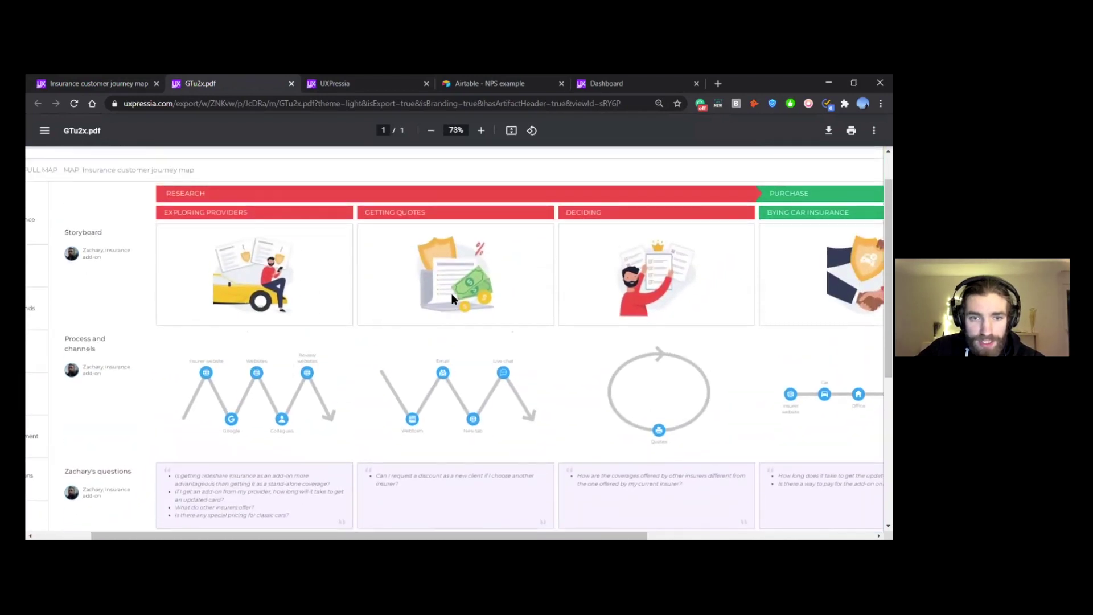
scroll(454, 299, "right", 2)
scroll(454, 299, "down", 2, "ctrl")
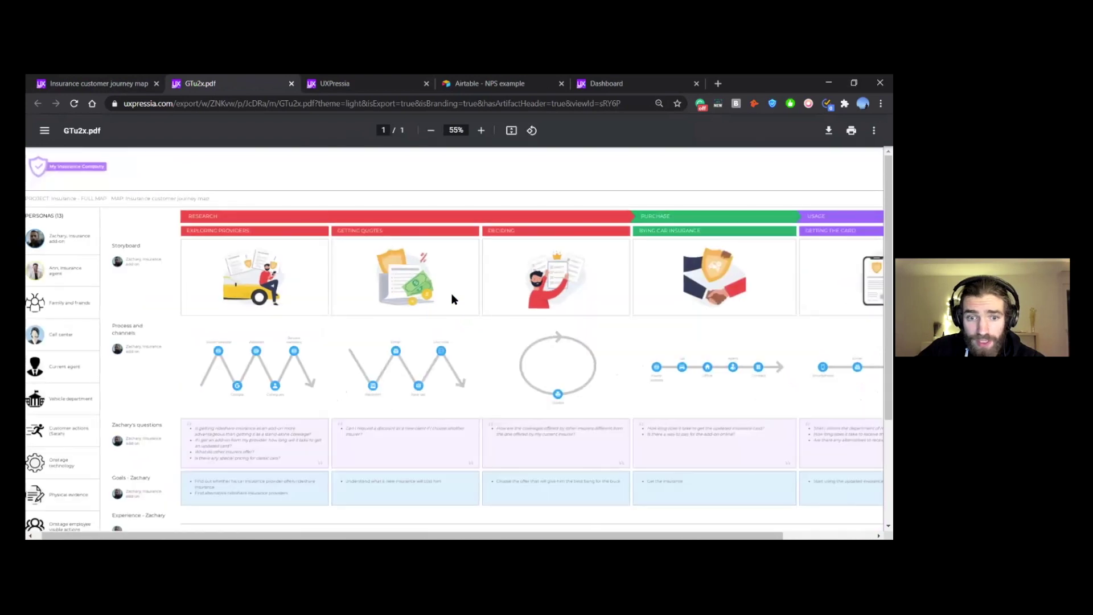
scroll(454, 299, "right", 3)
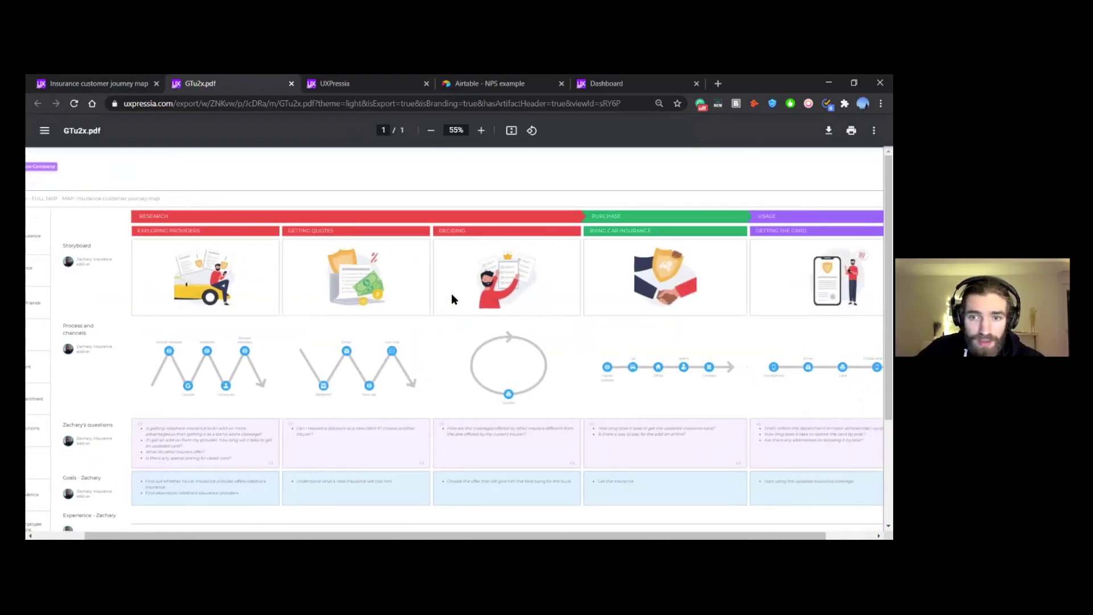
scroll(454, 299, "right", 1)
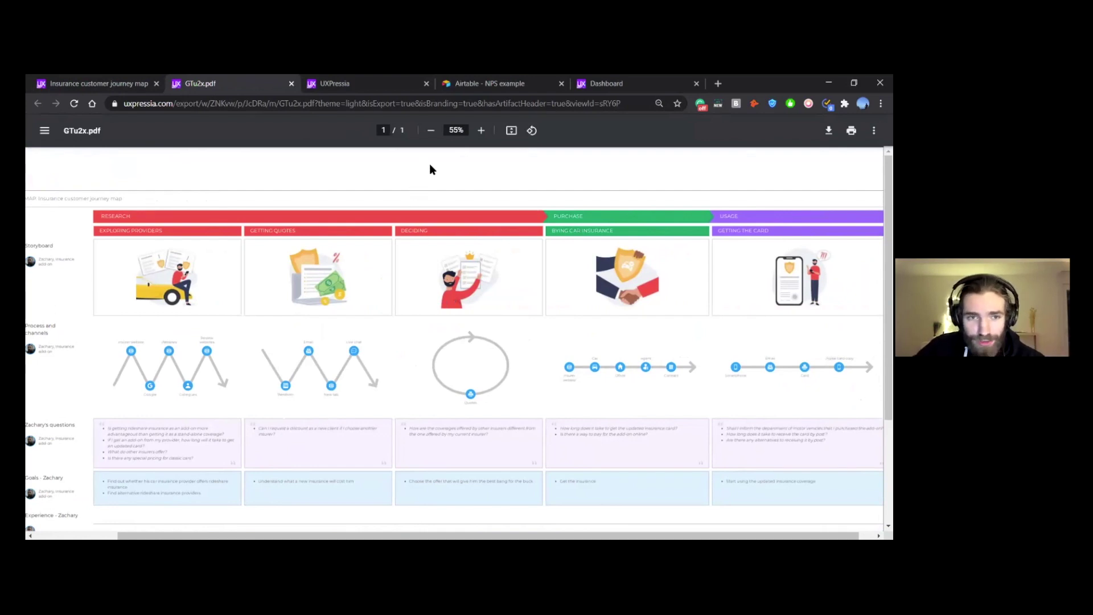
Step: Return to the map tab, close Export Settings, and scroll to the Buying Car Insurance channel path
left_click(71, 82)
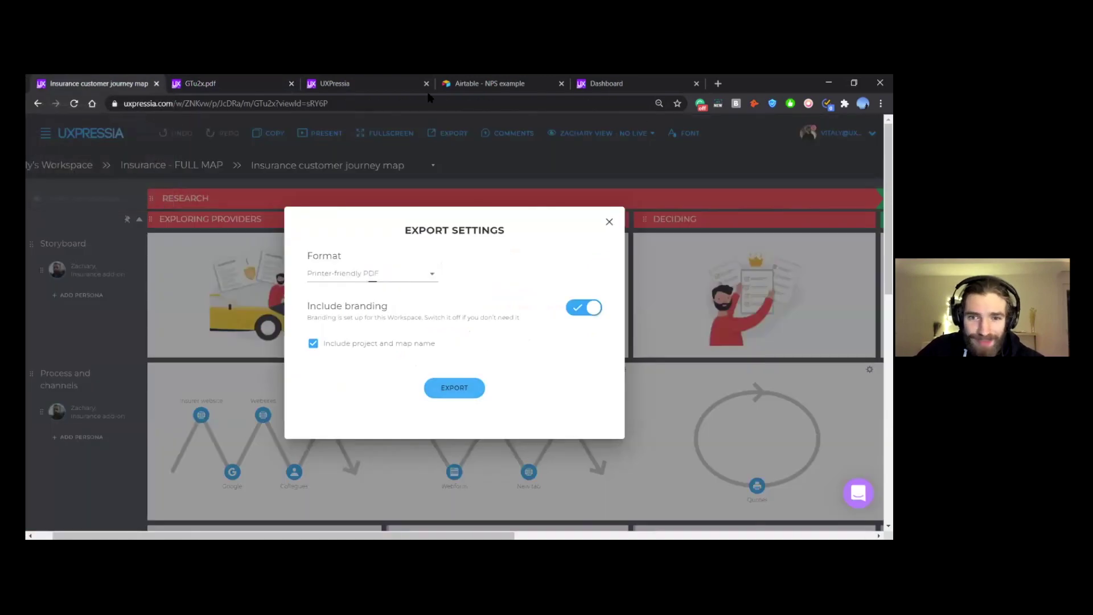
left_click(609, 223)
scroll(654, 188, "down", 1)
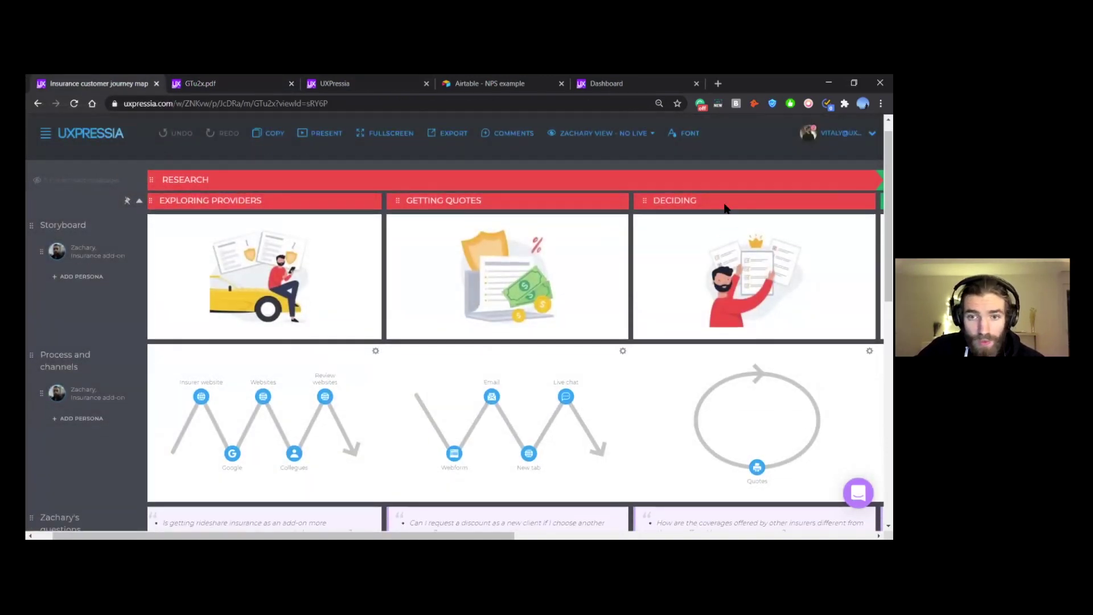
scroll(726, 208, "down", 1)
scroll(657, 313, "down", 1)
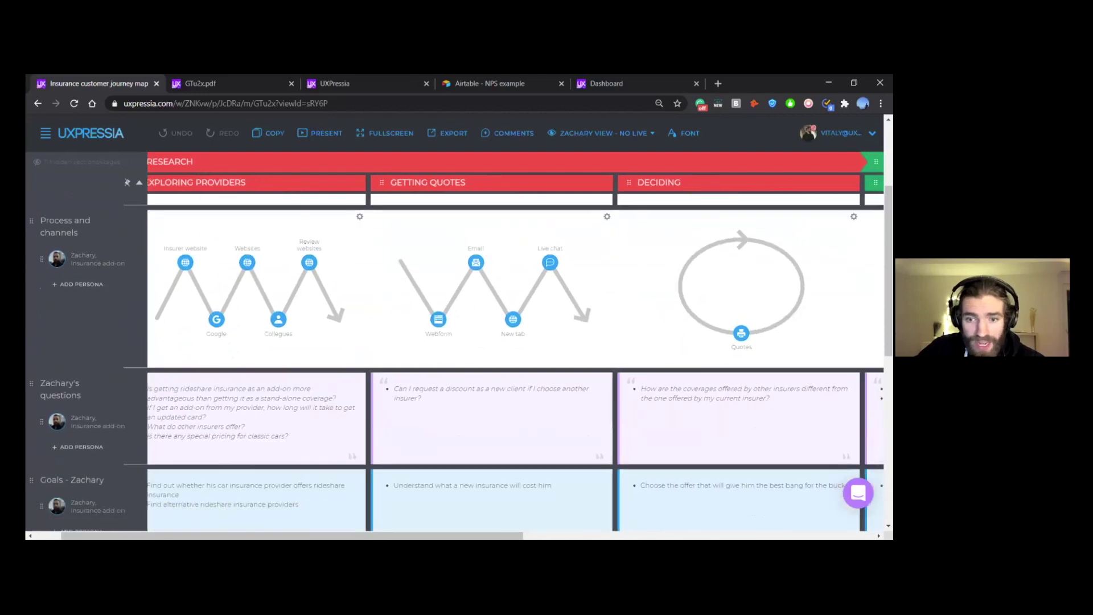
scroll(672, 310, "down", 1)
scroll(672, 310, "right", 1)
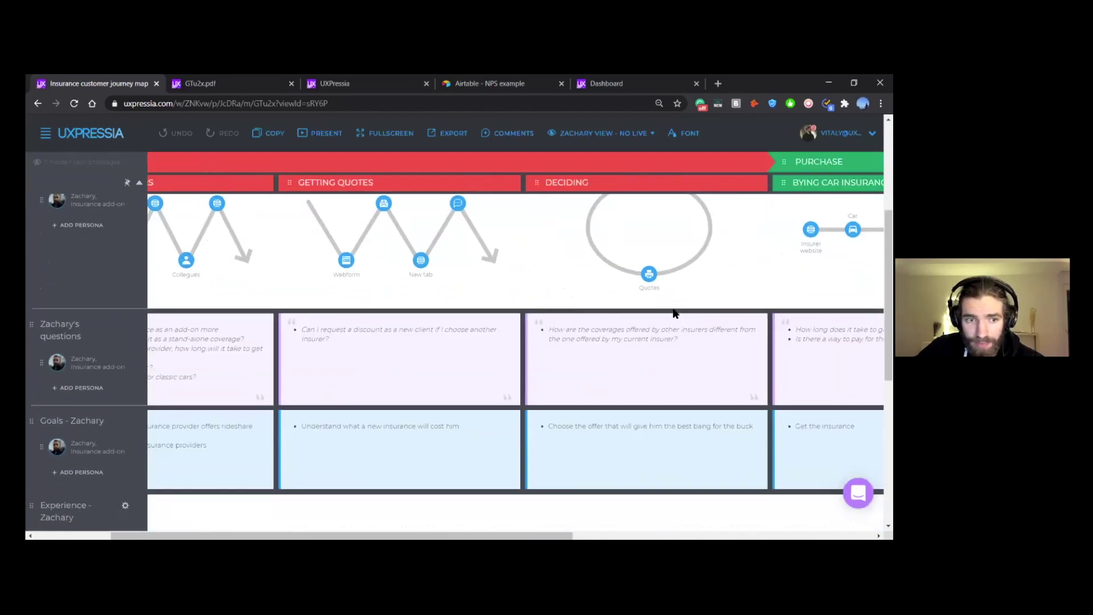
scroll(582, 342, "right", 4)
scroll(581, 330, "up", 1)
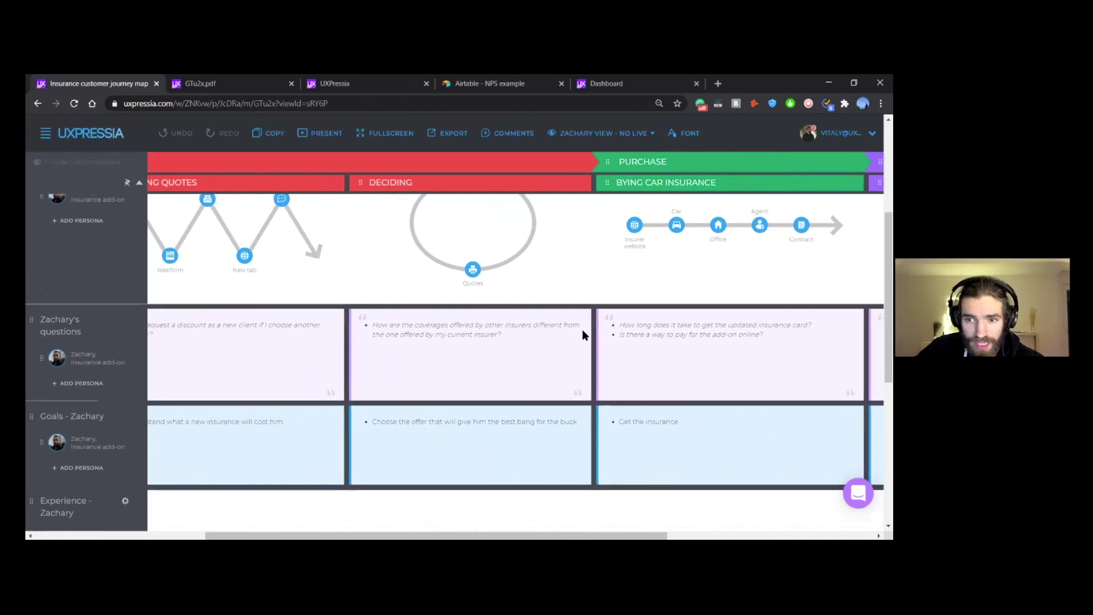
scroll(580, 335, "up", 1)
scroll(581, 335, "right", 1)
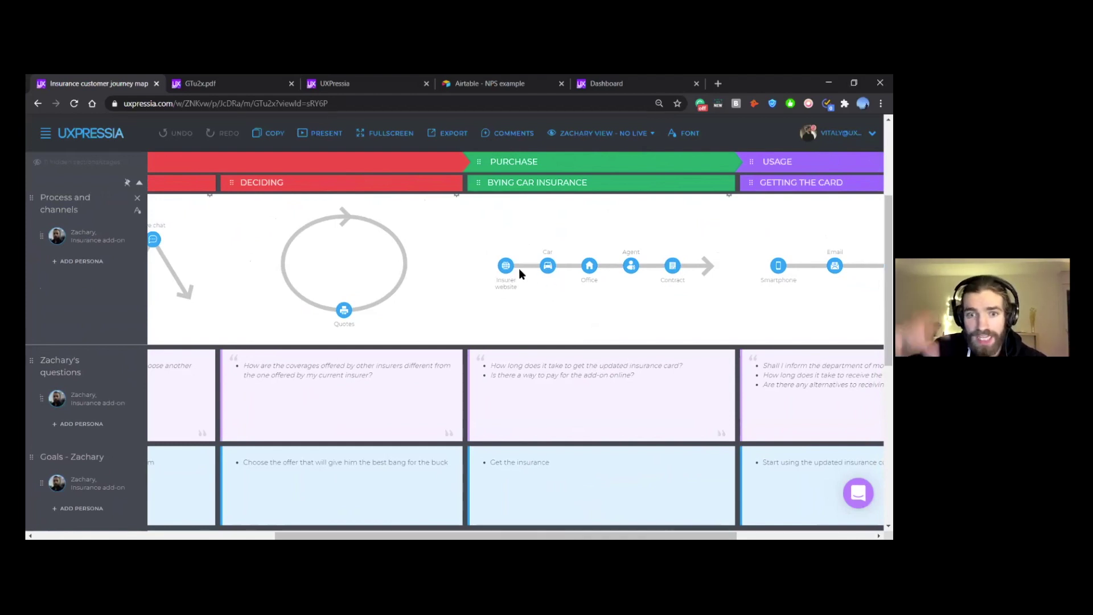
scroll(518, 268, "up", 3)
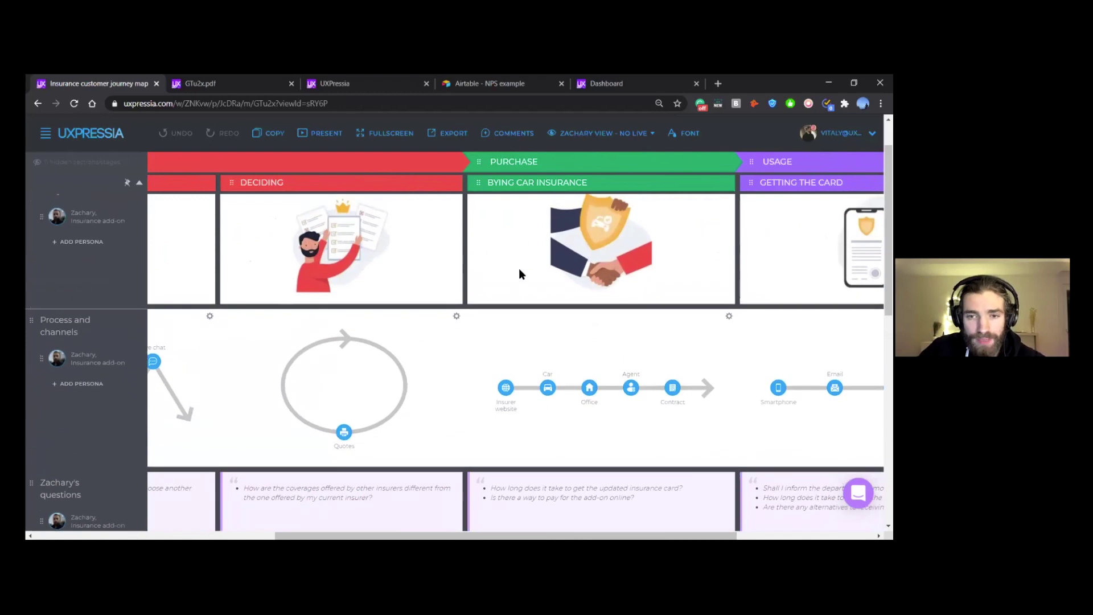
scroll(518, 269, "right", 2)
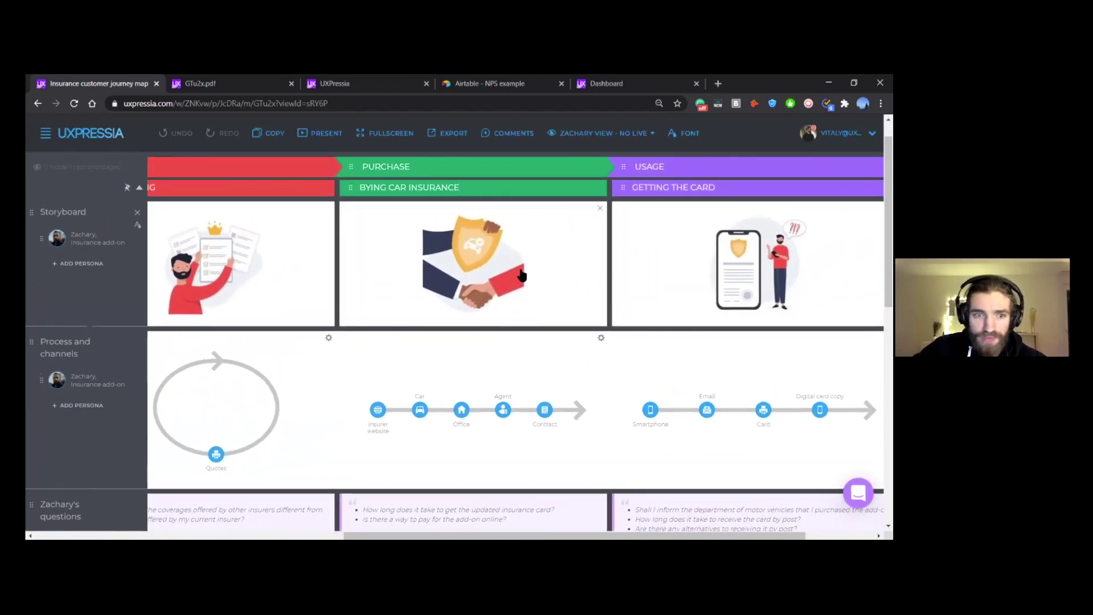
mouse_move(52, 242)
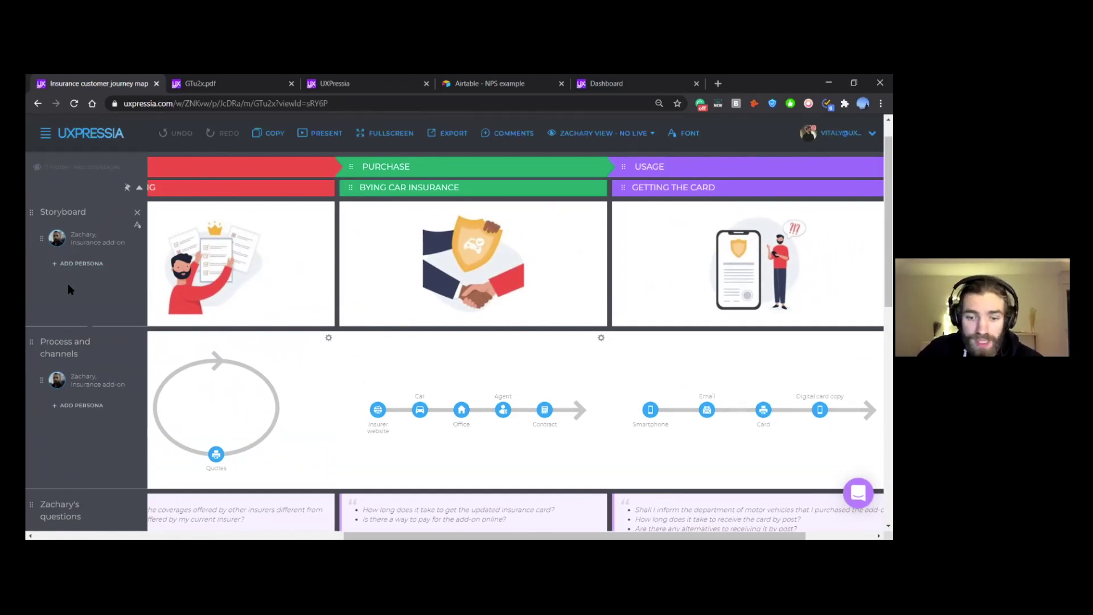
scroll(69, 289, "left", 5)
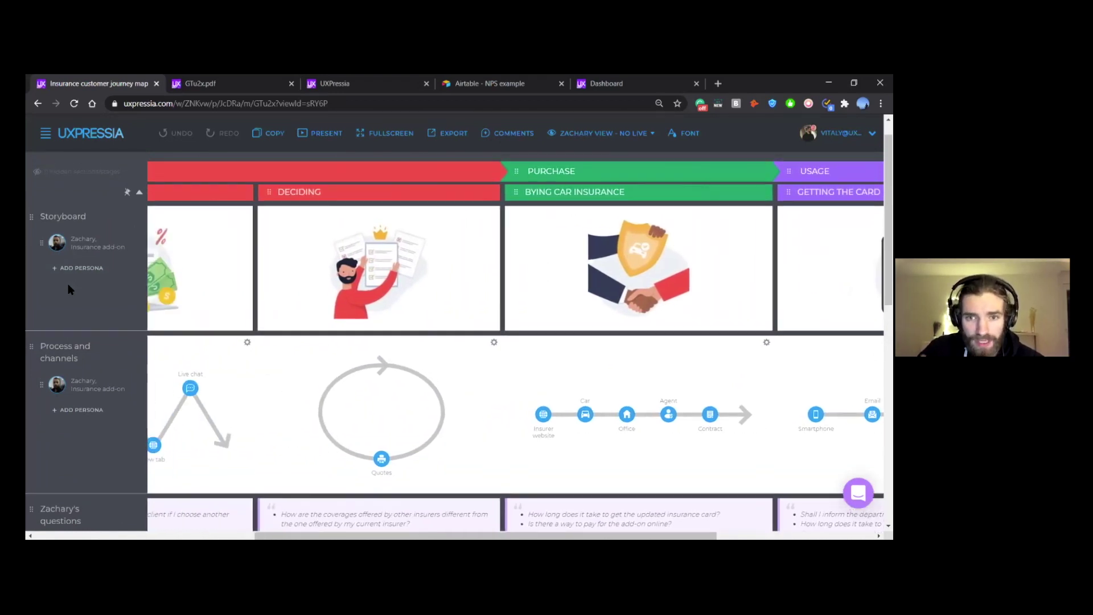
scroll(69, 290, "up", 1)
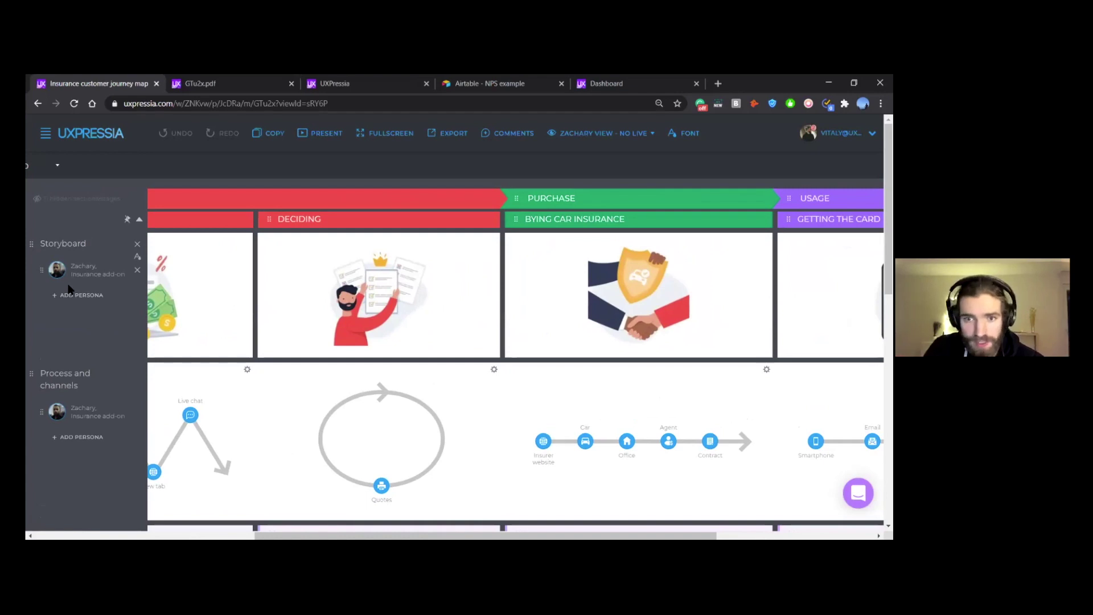
scroll(104, 282, "left", 6)
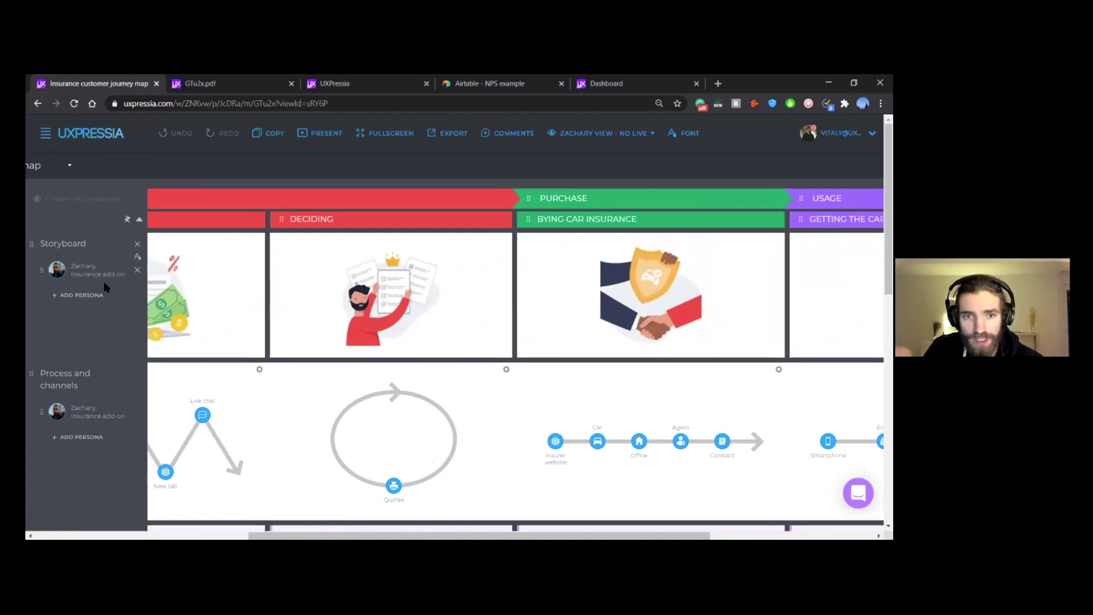
scroll(104, 282, "left", 5)
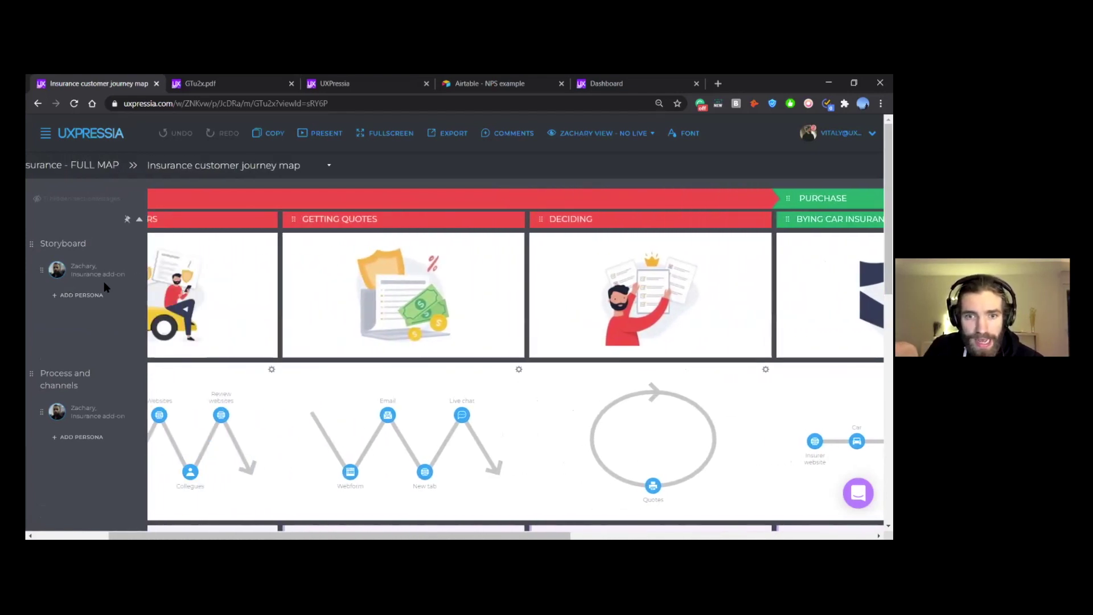
scroll(104, 286, "left", 1)
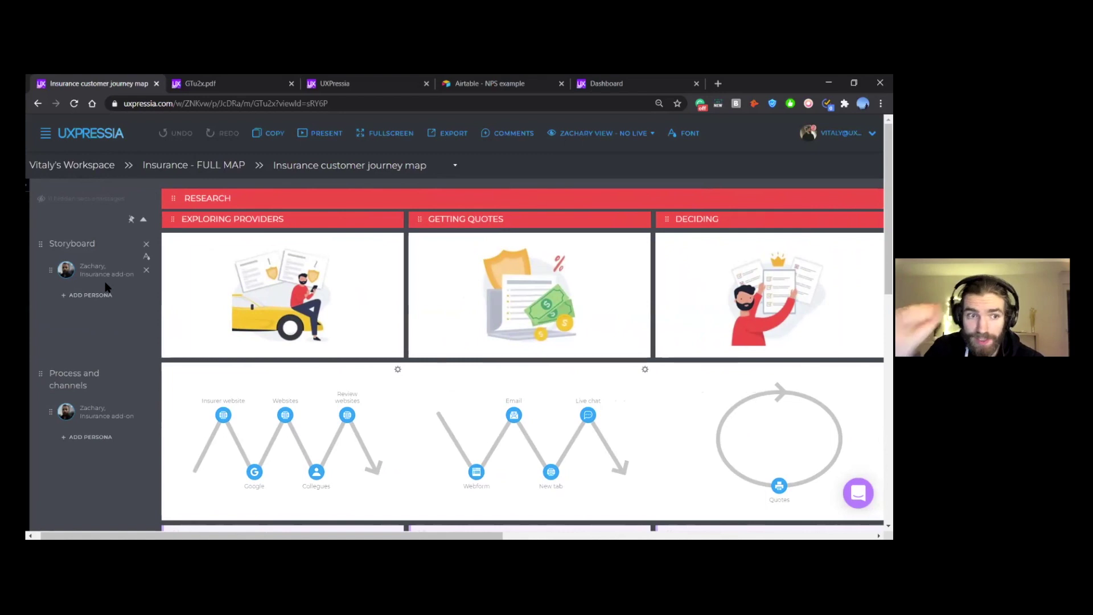
scroll(104, 286, "left", 1)
scroll(105, 287, "down", 1)
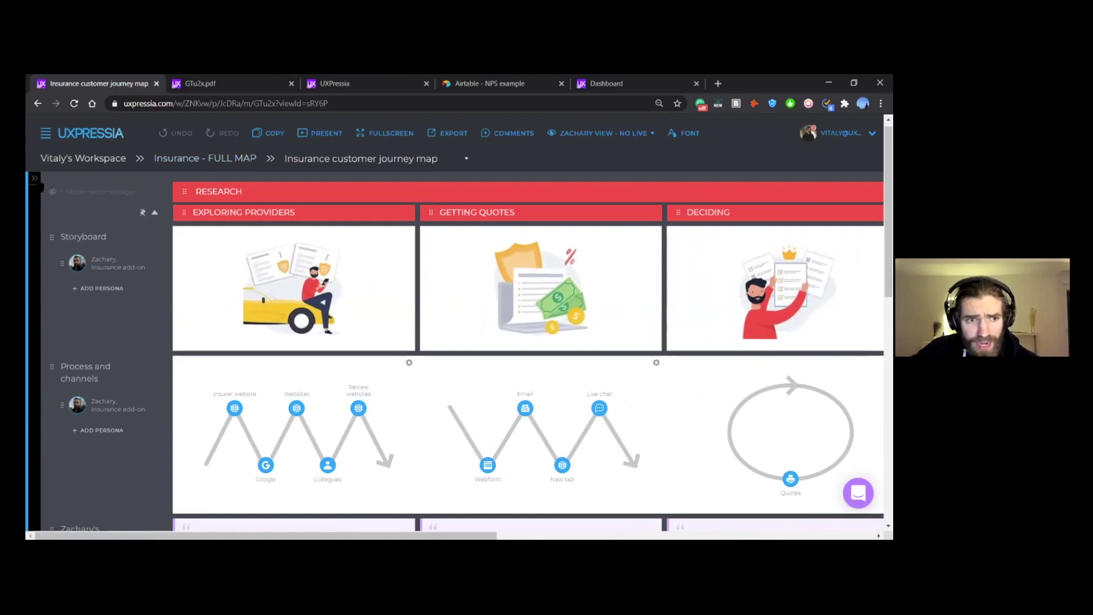
Step: Open the Personas panel with its 13 personas, browse the map, and open the saved views dropdown
left_click(34, 178)
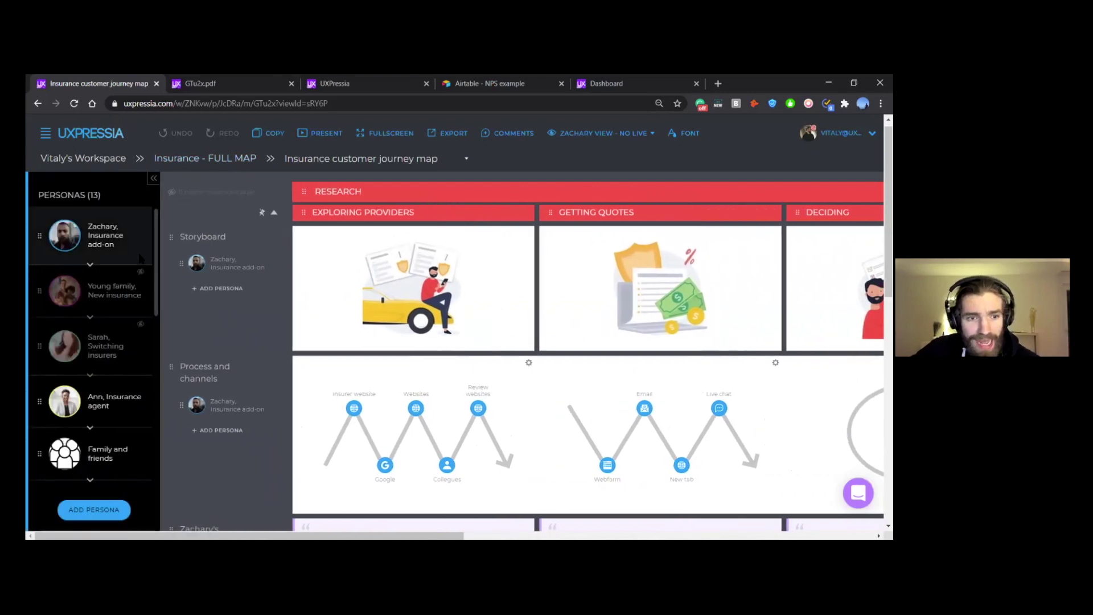
left_click_drag(157, 228, 181, 239)
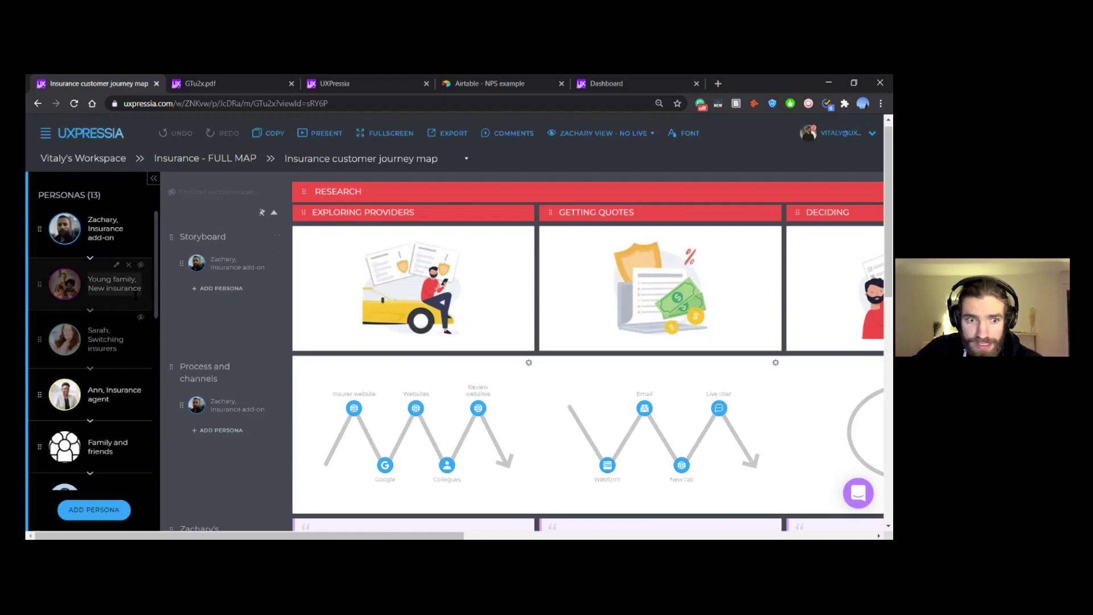
scroll(501, 237, "right", 3)
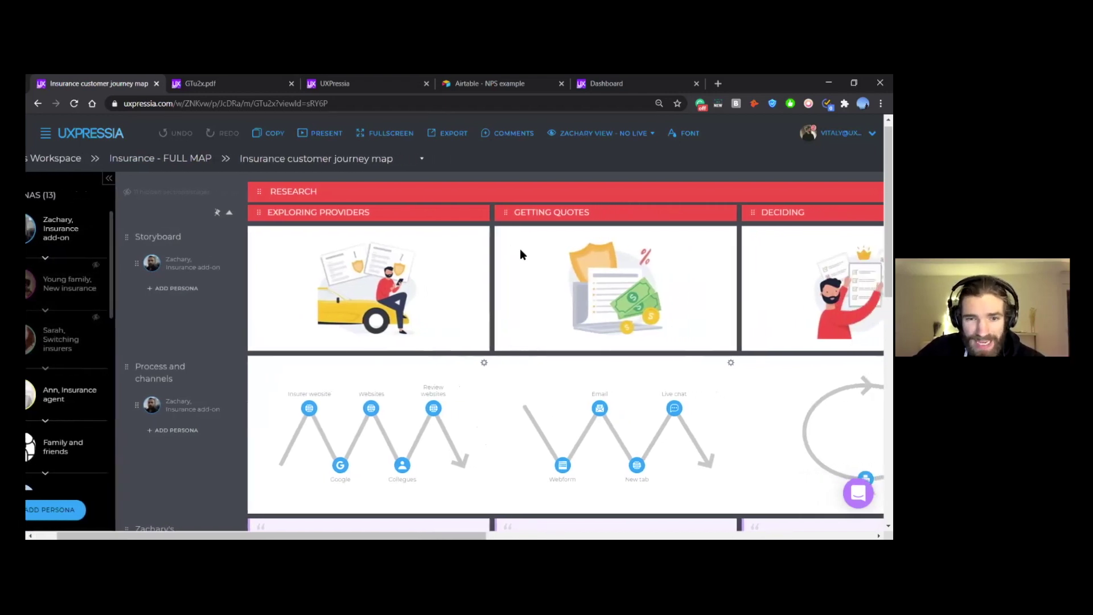
scroll(363, 259, "right", 1)
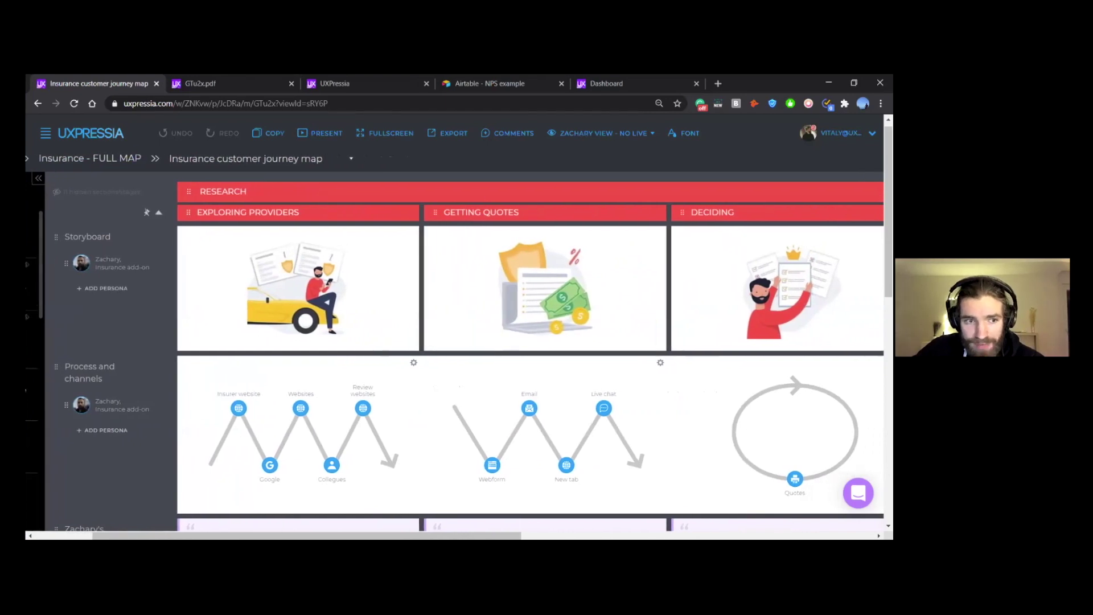
scroll(148, 319, "left", 1)
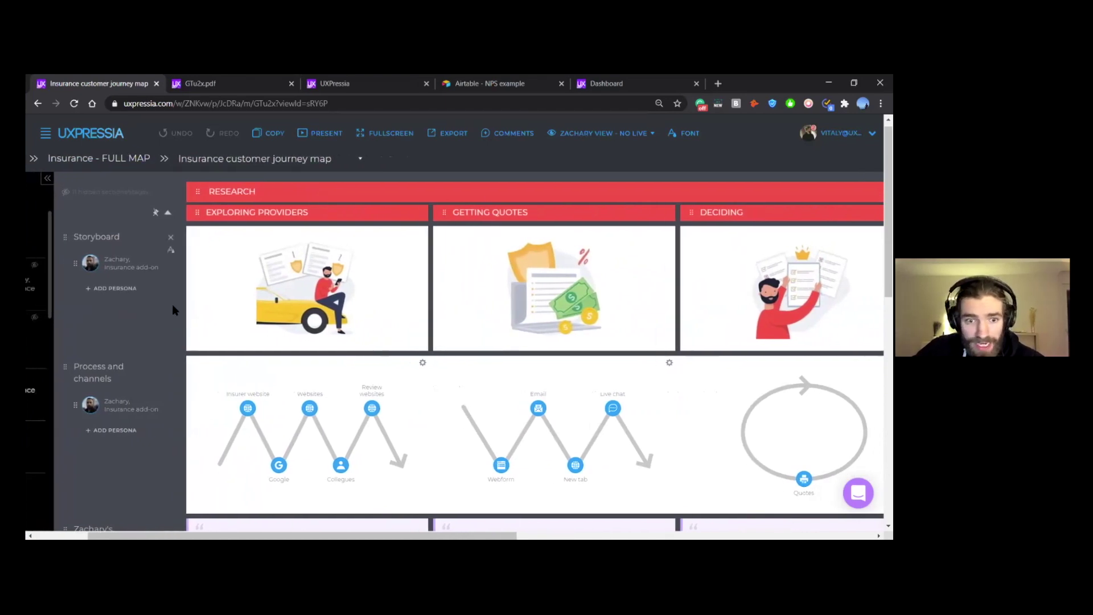
scroll(181, 307, "down", 1)
scroll(181, 307, "left", 1)
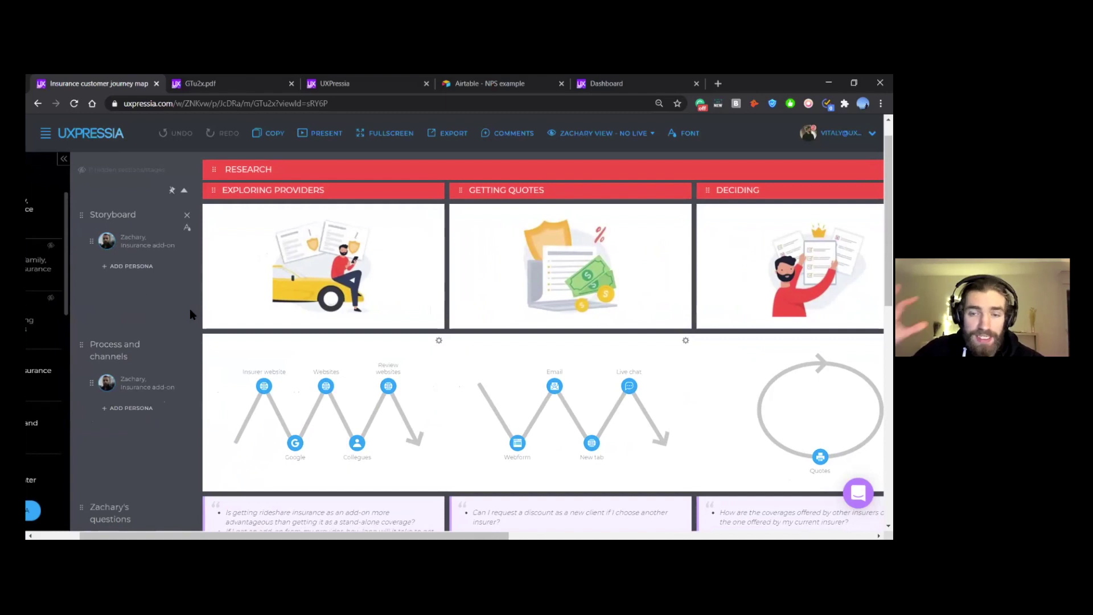
scroll(190, 308, "up", 1)
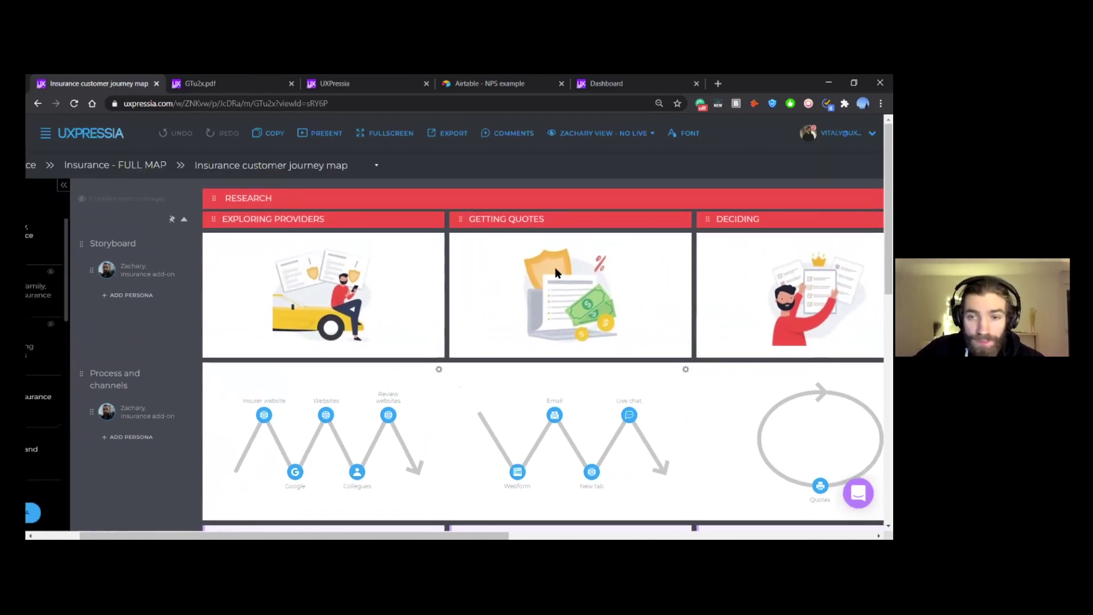
scroll(189, 309, "left", 5)
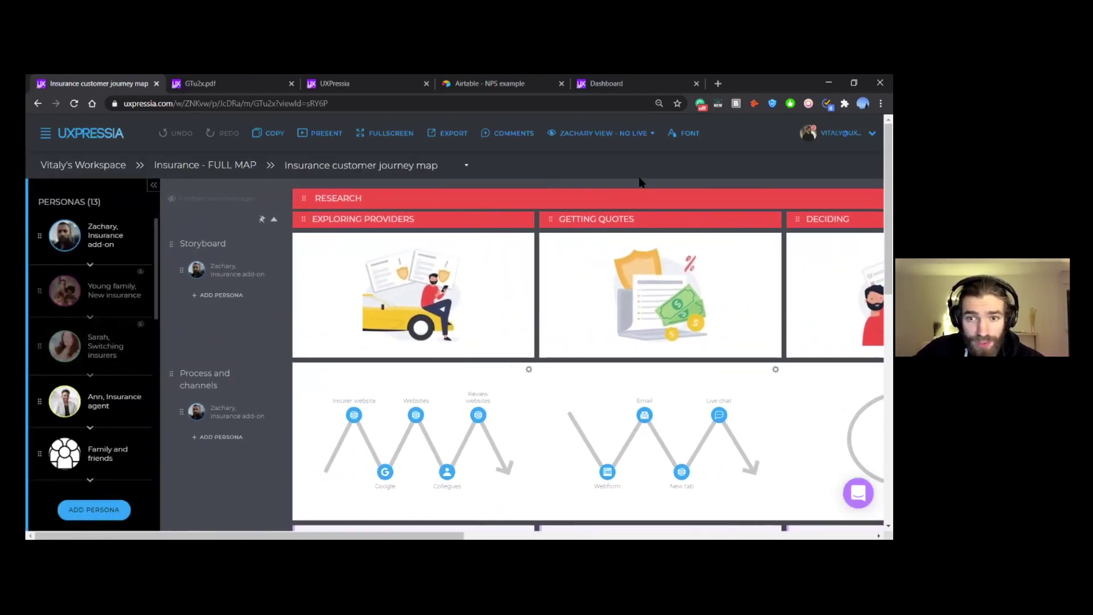
left_click(633, 136)
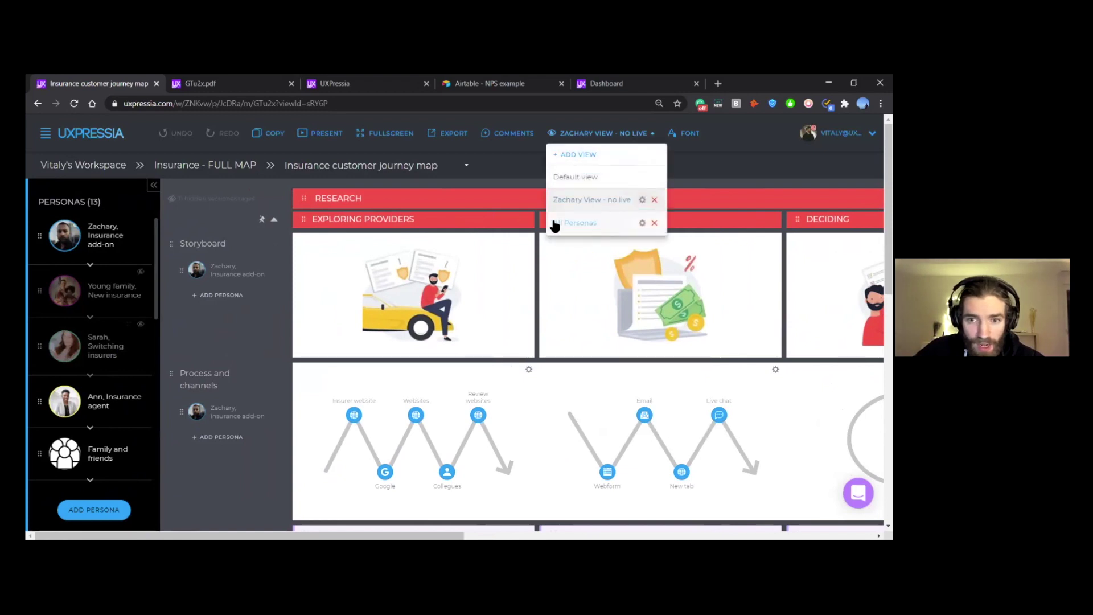
Step: Switch to the All personas view and show the Young family, New insurance persona
left_click(583, 226)
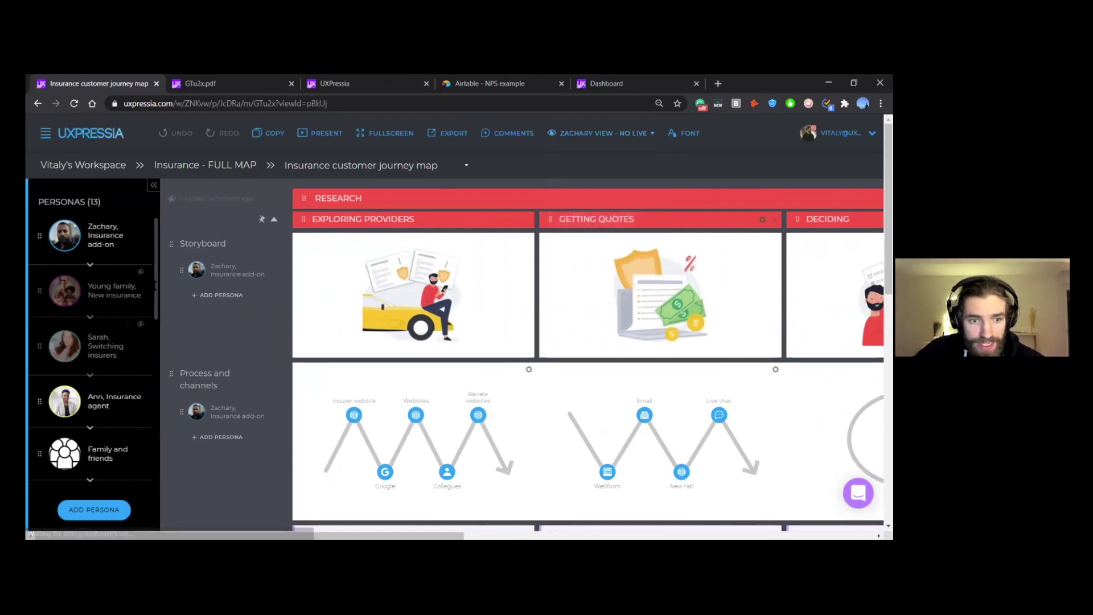
left_click(142, 274)
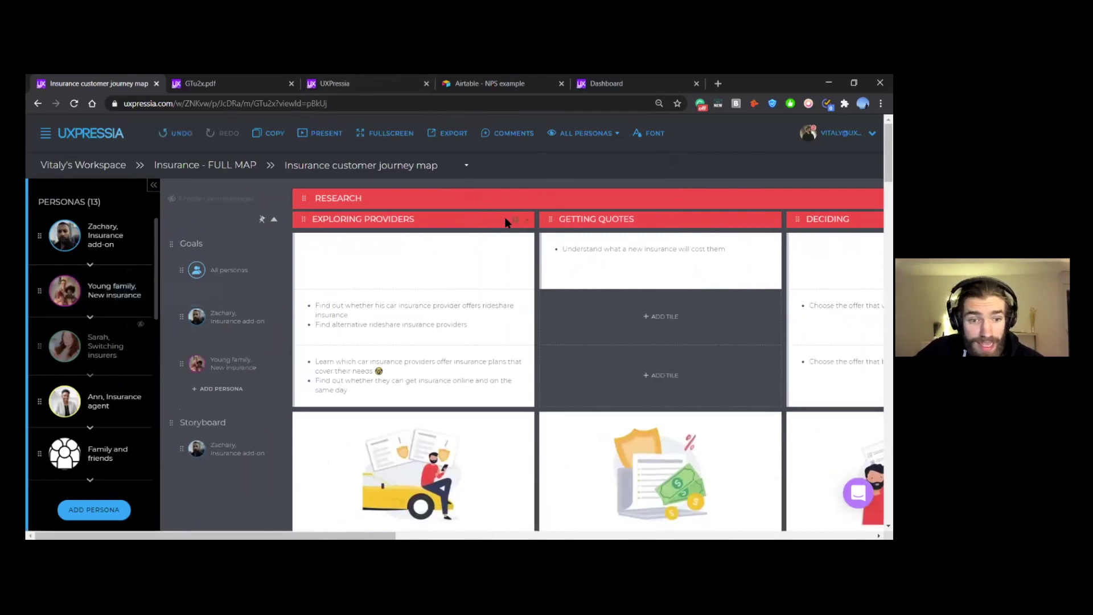
scroll(391, 322, "right", 2)
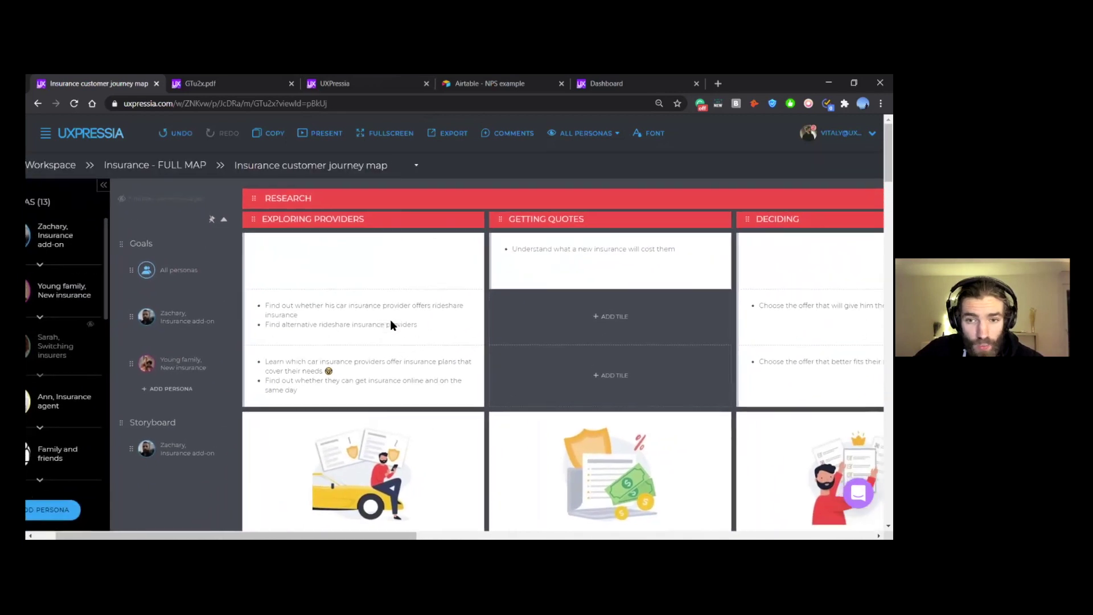
scroll(391, 325, "right", 10)
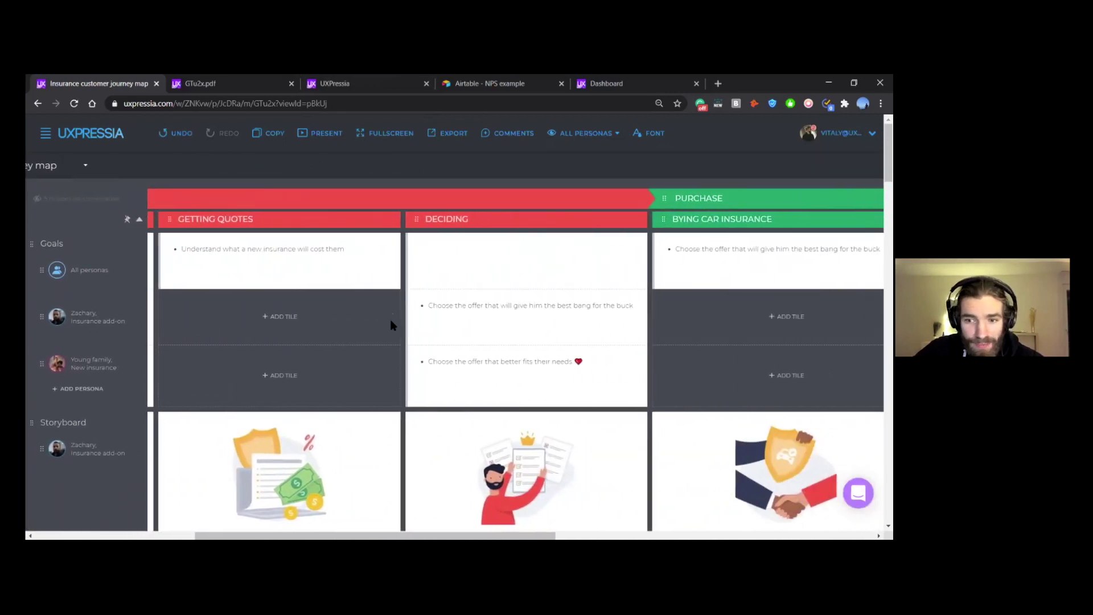
scroll(390, 325, "right", 3)
scroll(516, 364, "right", 10)
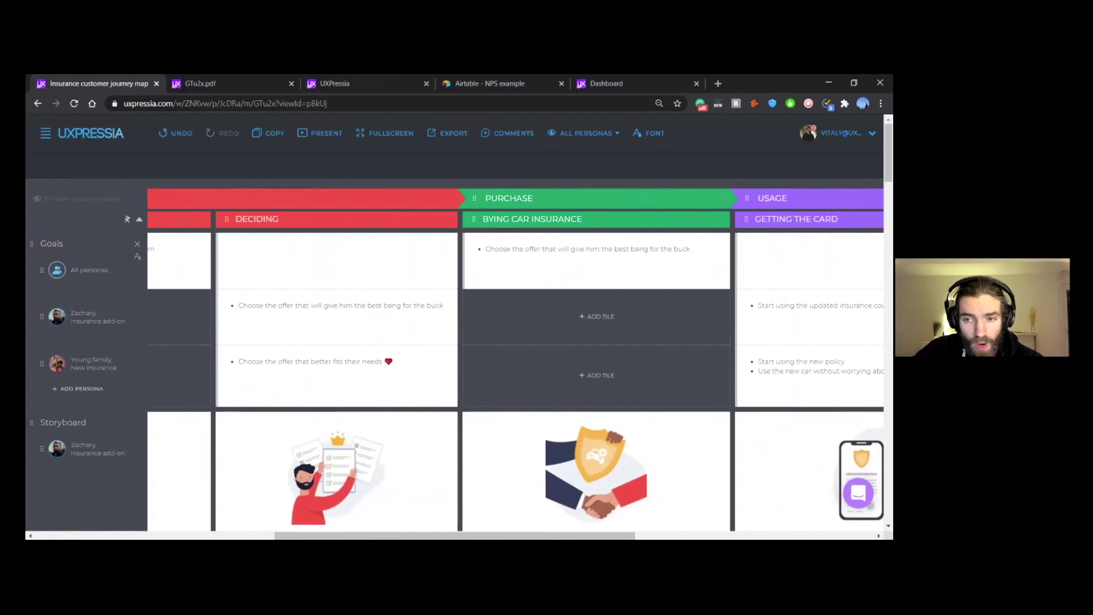
Step: Scroll through the map to review Young family's channels, problems and questions rows
scroll(516, 364, "down", 1)
scroll(573, 354, "right", 3)
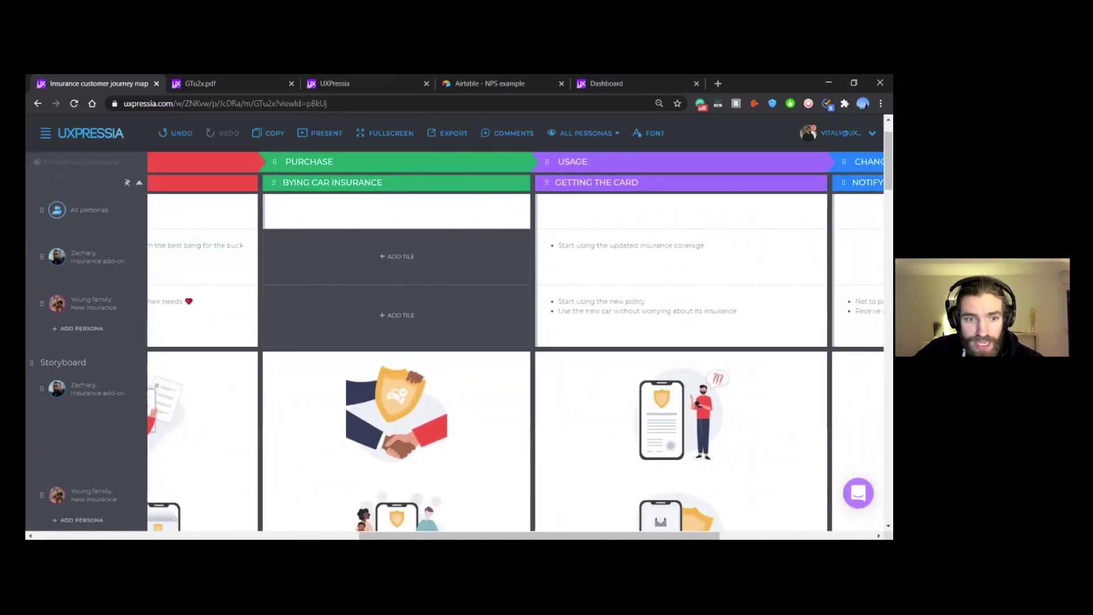
scroll(494, 352, "down", 2)
scroll(493, 352, "left", 19)
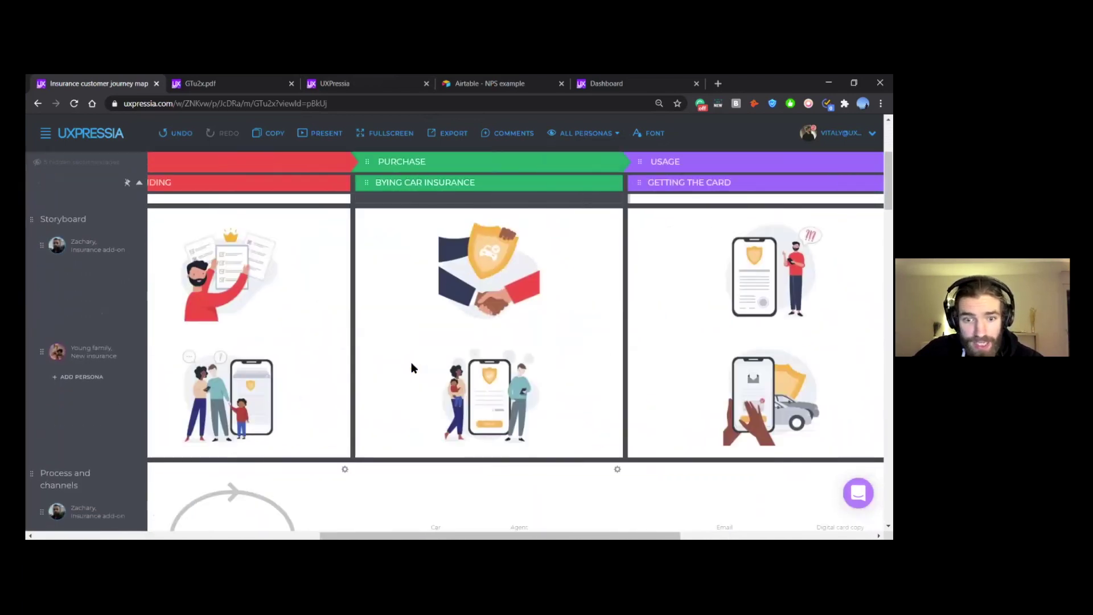
scroll(367, 364, "up", 1)
scroll(367, 371, "left", 8)
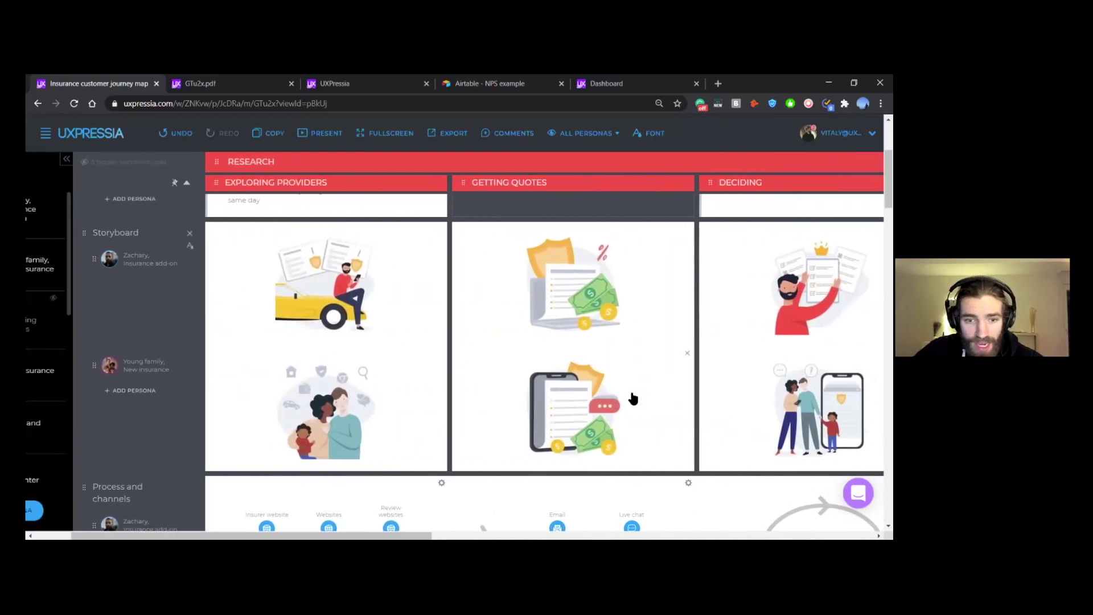
scroll(634, 396, "down", 3)
scroll(633, 397, "down", 1)
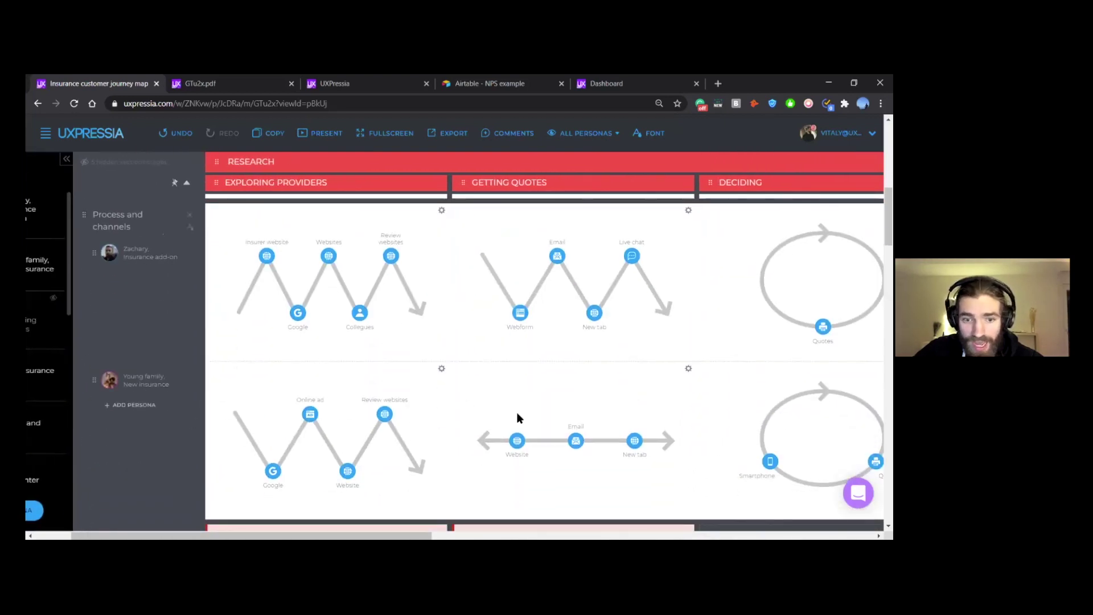
scroll(646, 419, "down", 1)
scroll(452, 378, "right", 2)
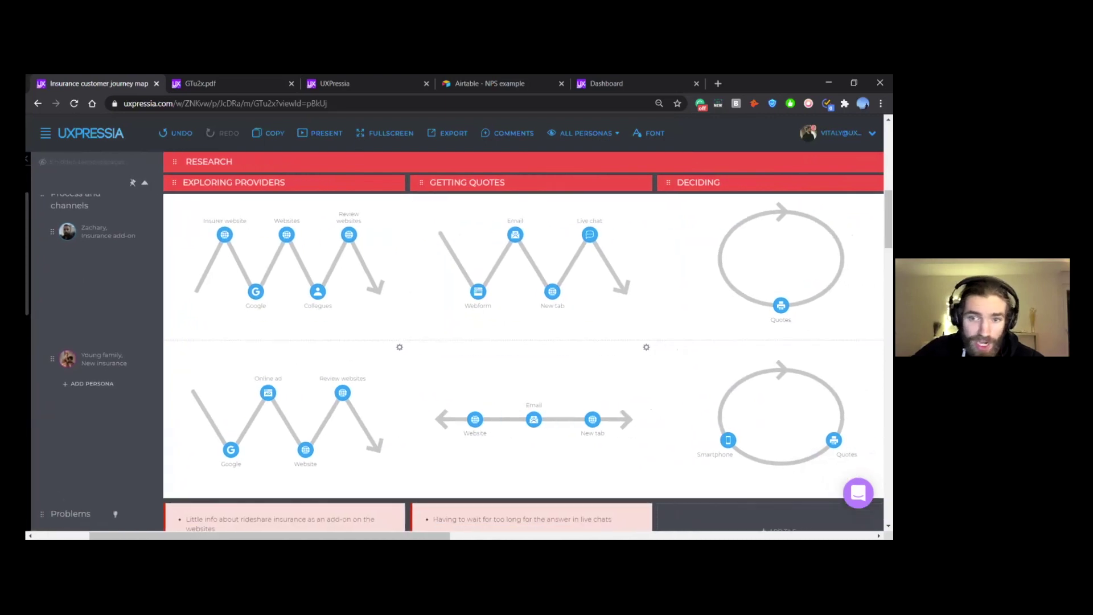
scroll(622, 357, "down", 1)
scroll(623, 353, "down", 4)
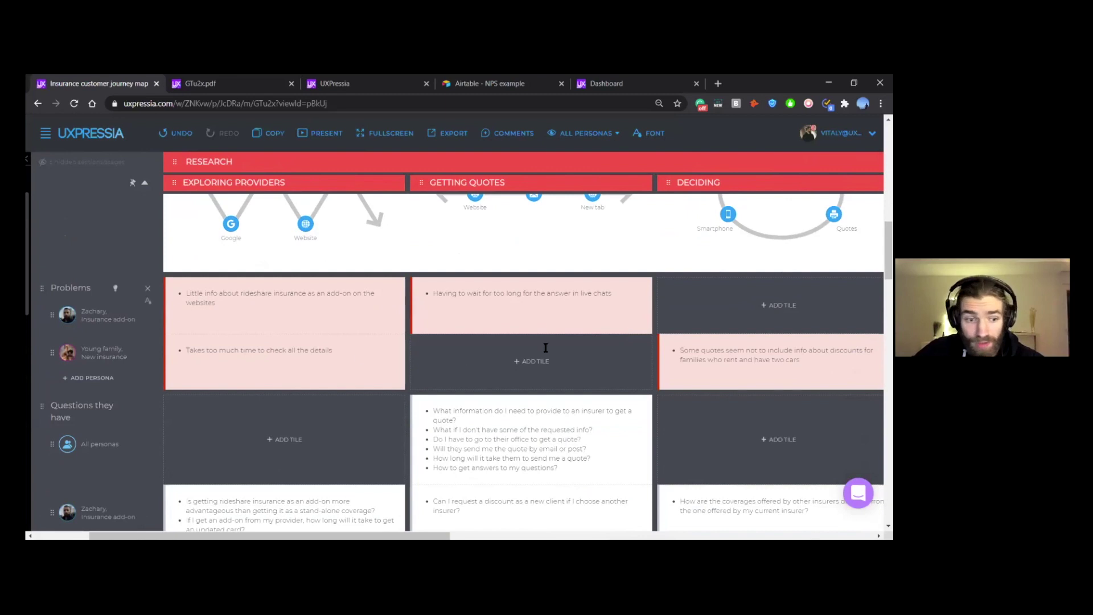
scroll(546, 347, "down", 5)
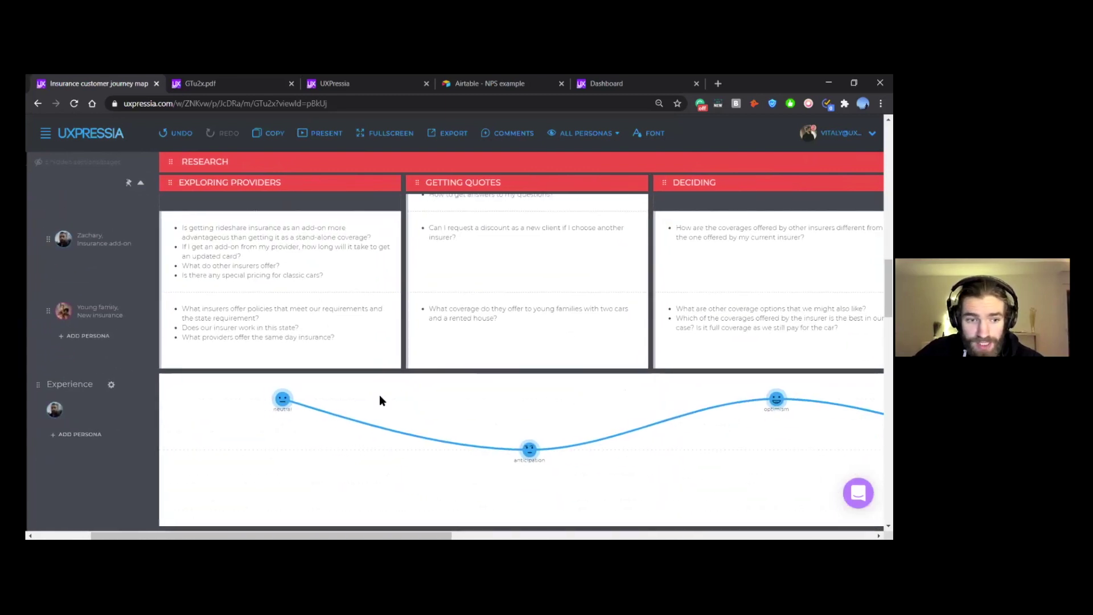
scroll(379, 398, "down", 6)
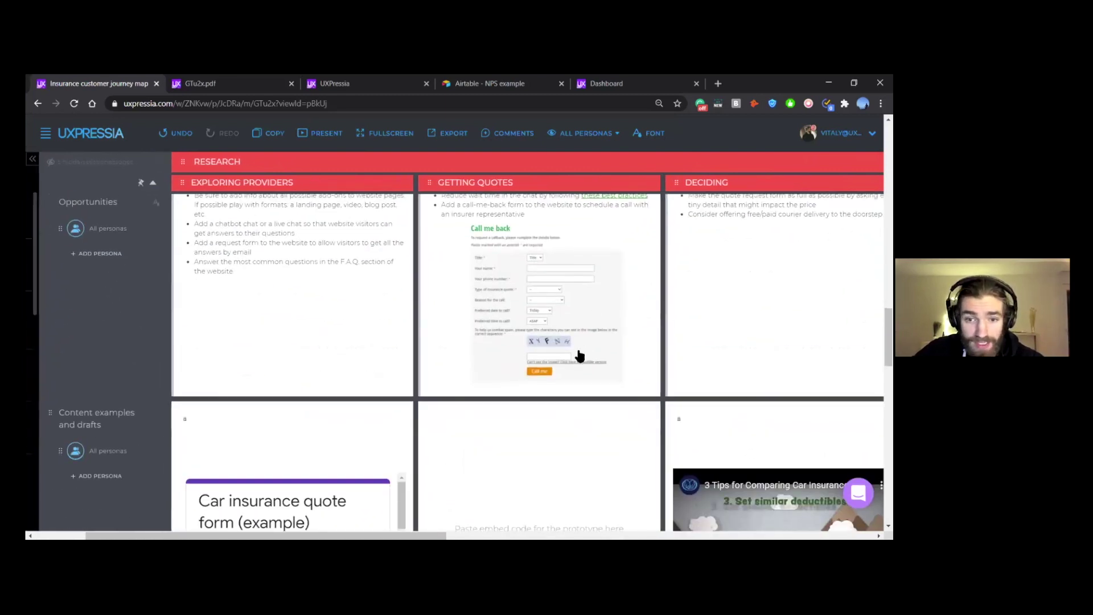
scroll(577, 353, "up", 1)
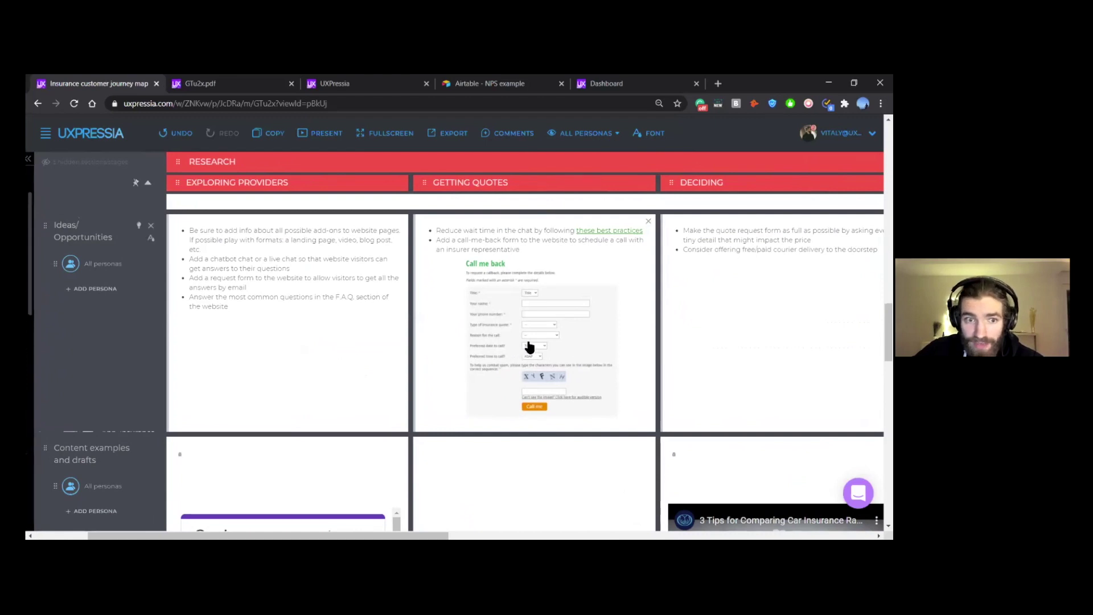
scroll(166, 303, "left", 2)
scroll(165, 304, "up", 6)
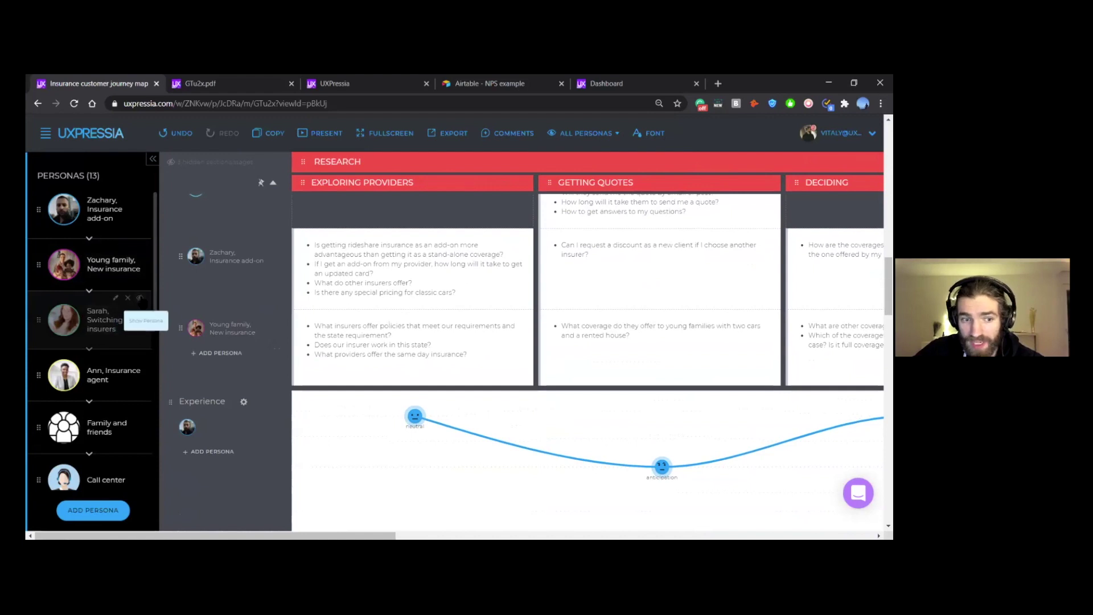
Step: Show Sarah, Switching insurers on the map and launch the presentation
left_click(140, 299)
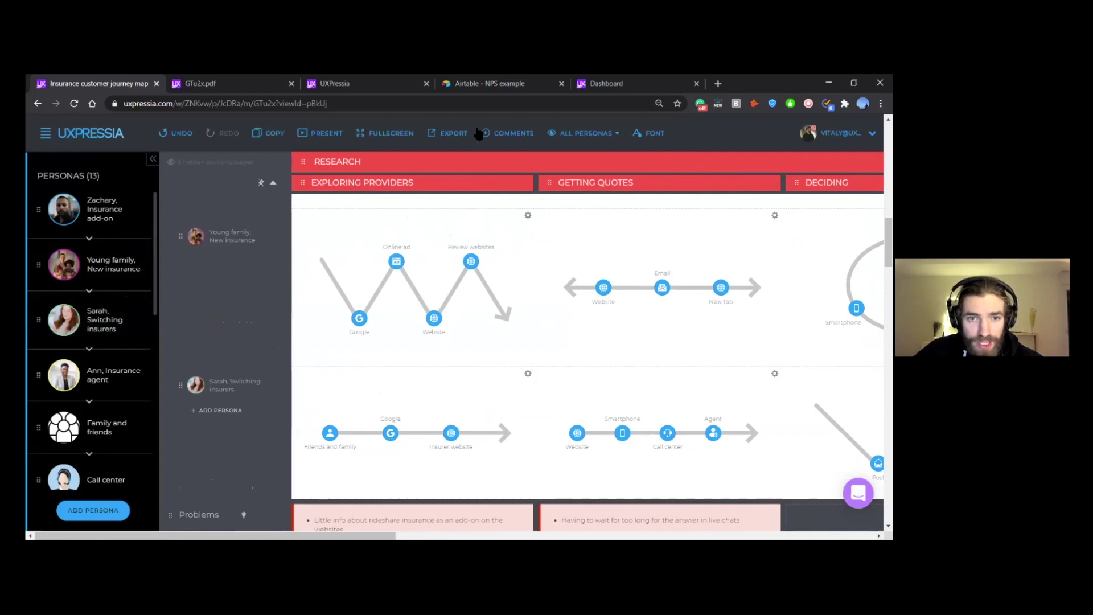
left_click(323, 133)
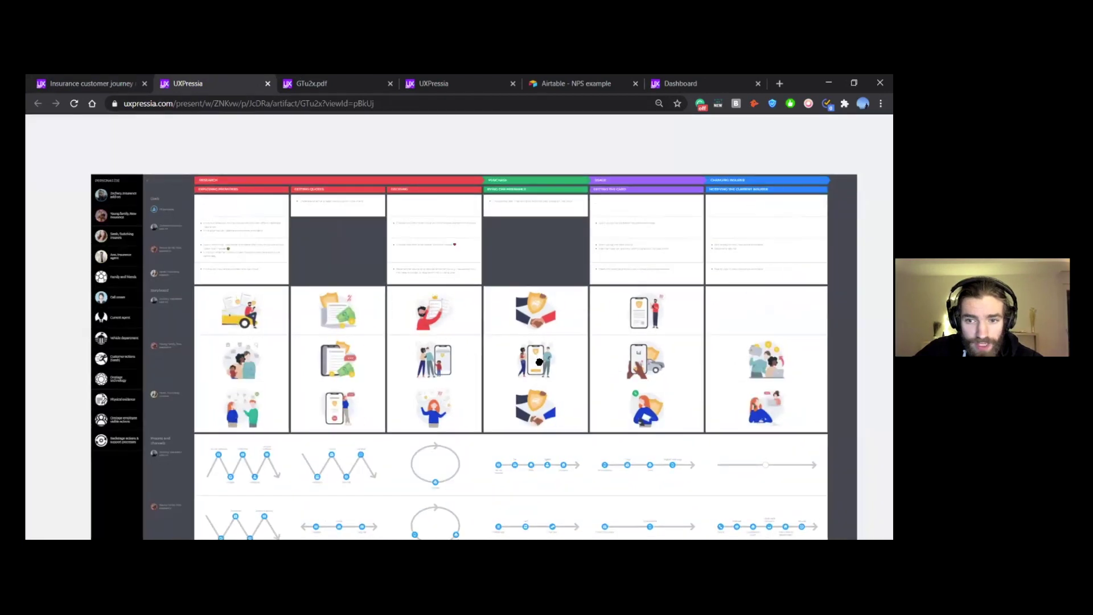
Step: Pan the presentation through the Problems, Questions and experience curve rows, then return to the editor
scroll(545, 340, "down", 3)
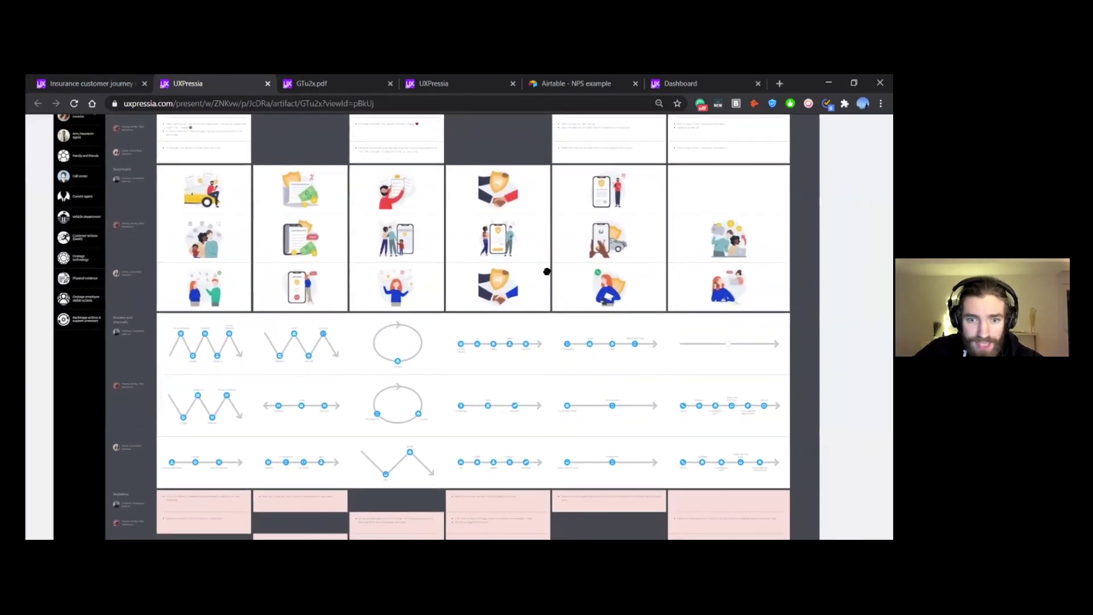
scroll(546, 273, "down", 1)
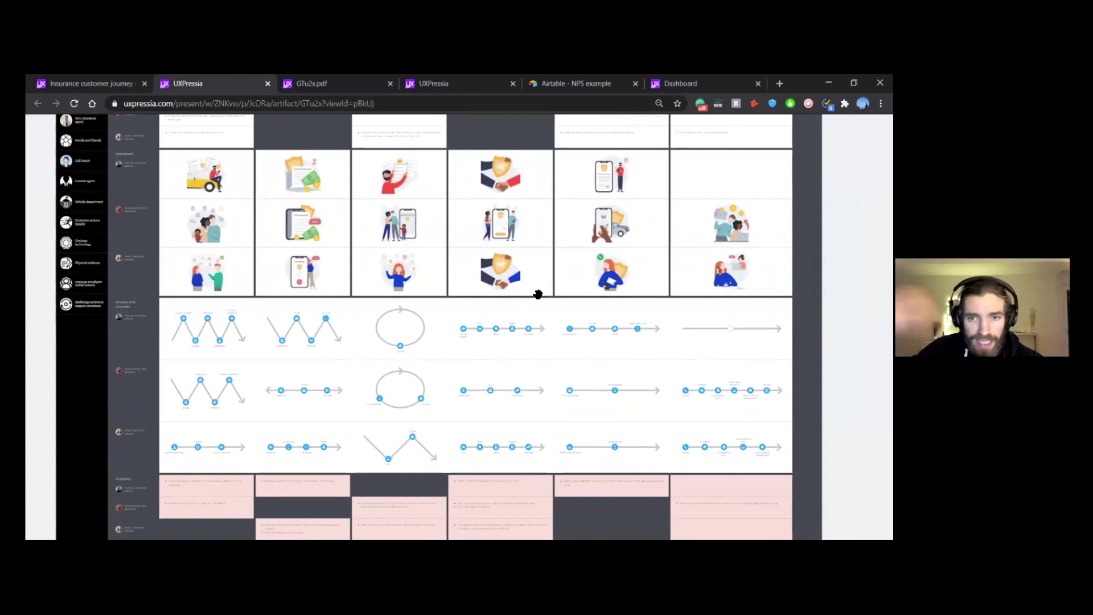
scroll(541, 308, "up", 4)
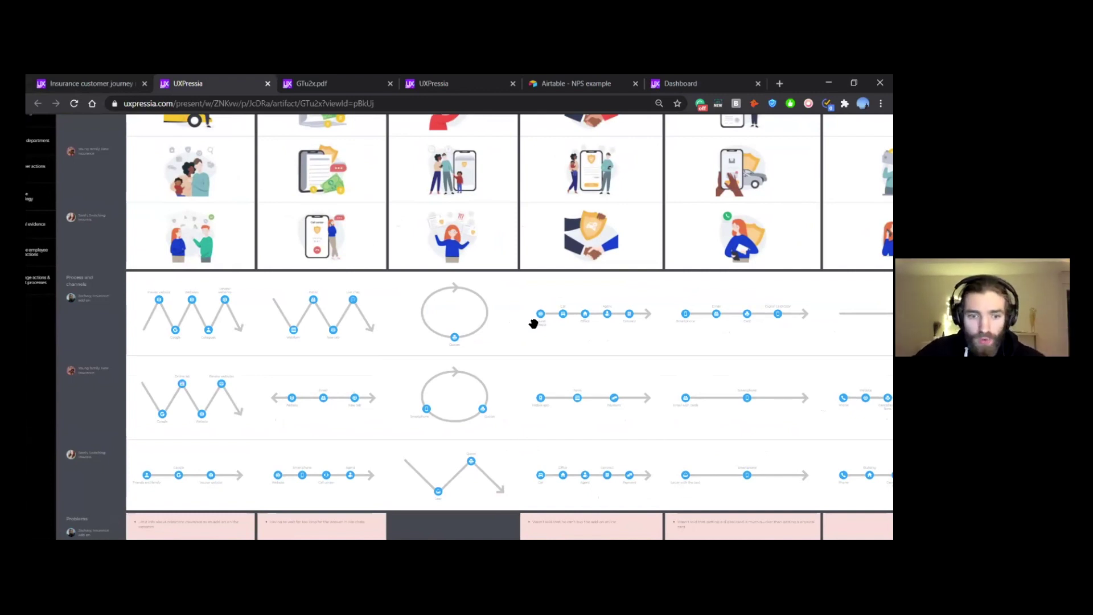
left_click_drag(511, 366, 591, 199)
left_click_drag(597, 419, 612, 283)
scroll(277, 361, "up", 4)
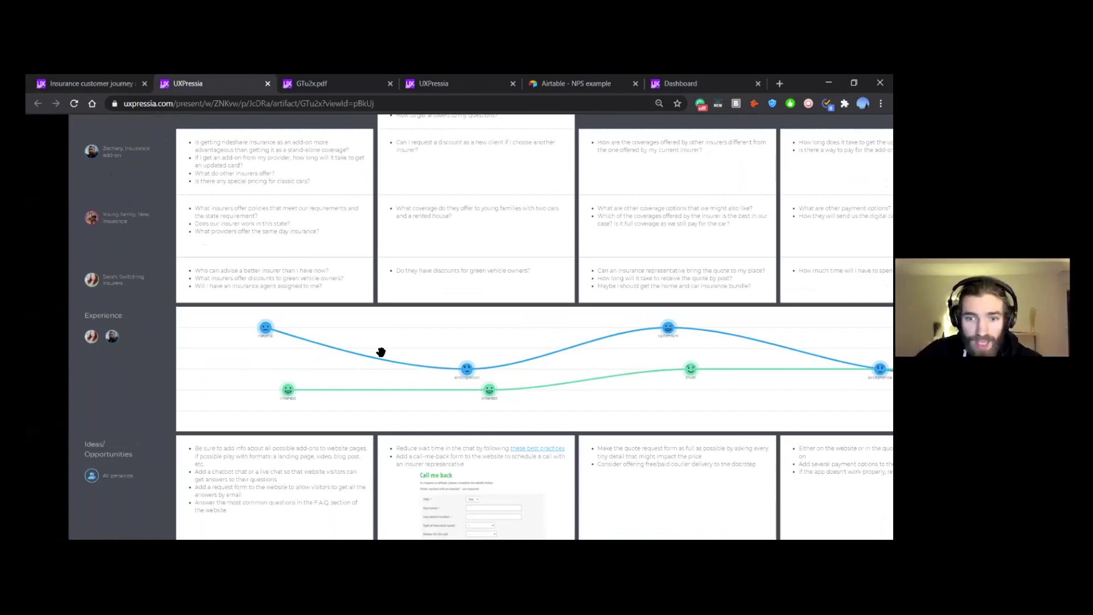
scroll(613, 378, "right", 10)
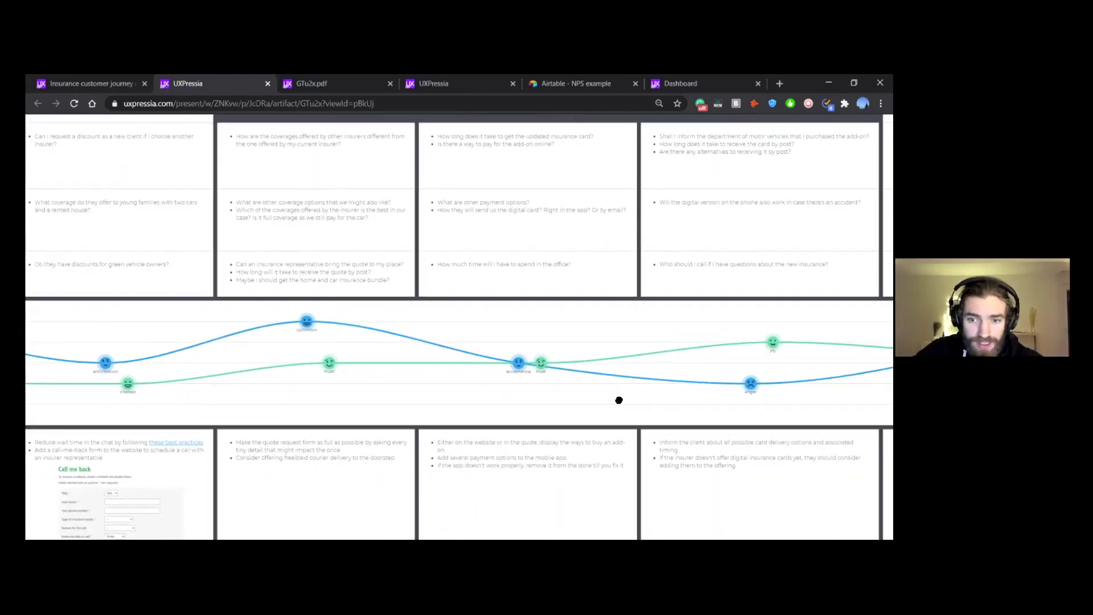
scroll(568, 377, "right", 4)
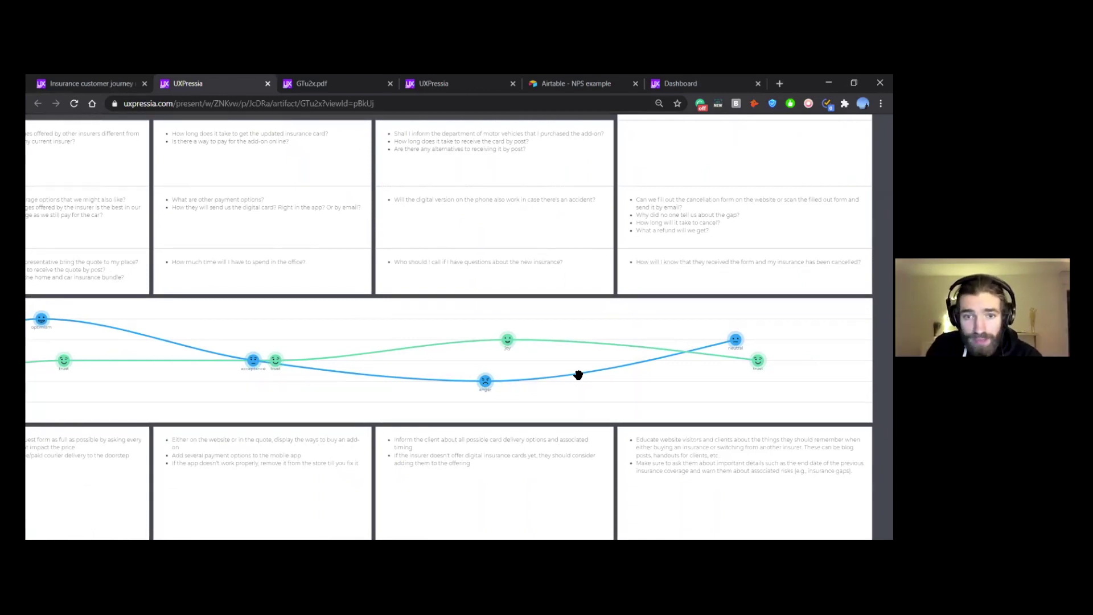
key("ctrl+shift+Tab")
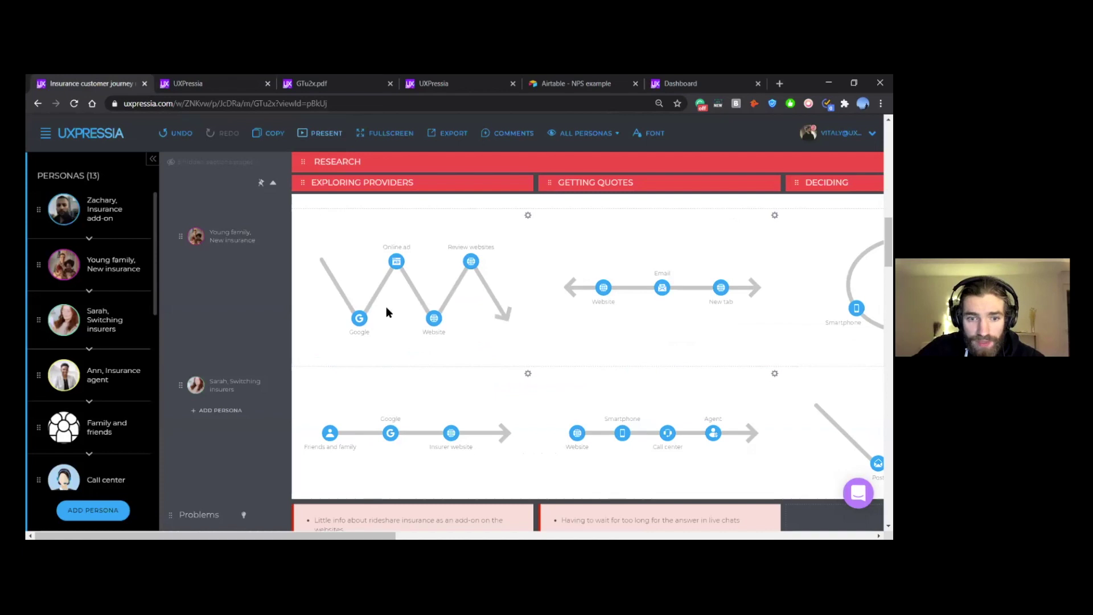
scroll(128, 268, "up", 1)
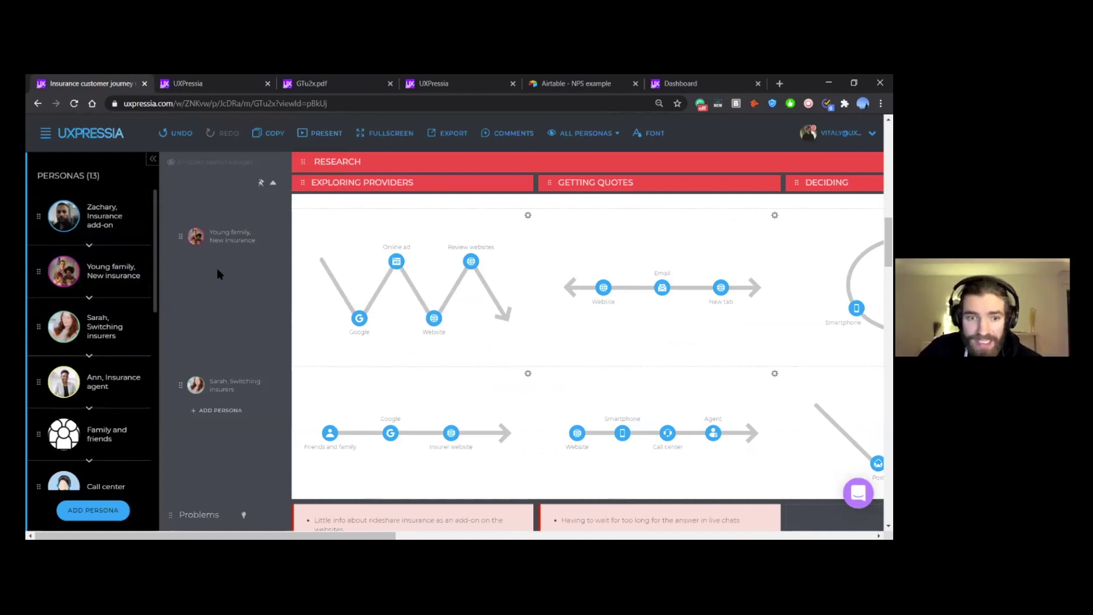
scroll(217, 268, "up", 2)
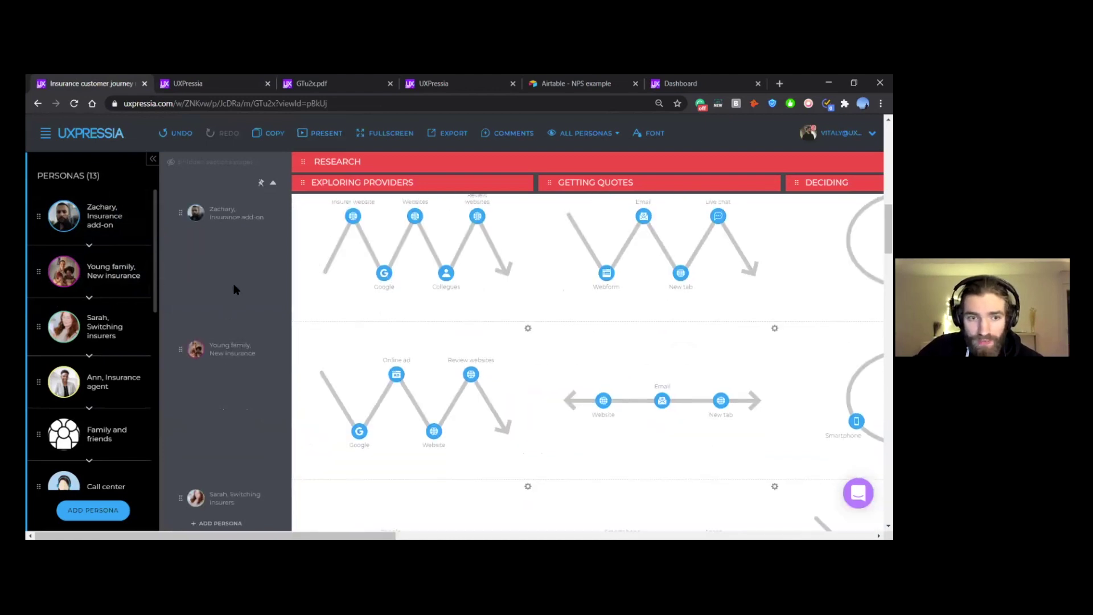
scroll(243, 278, "down", 4)
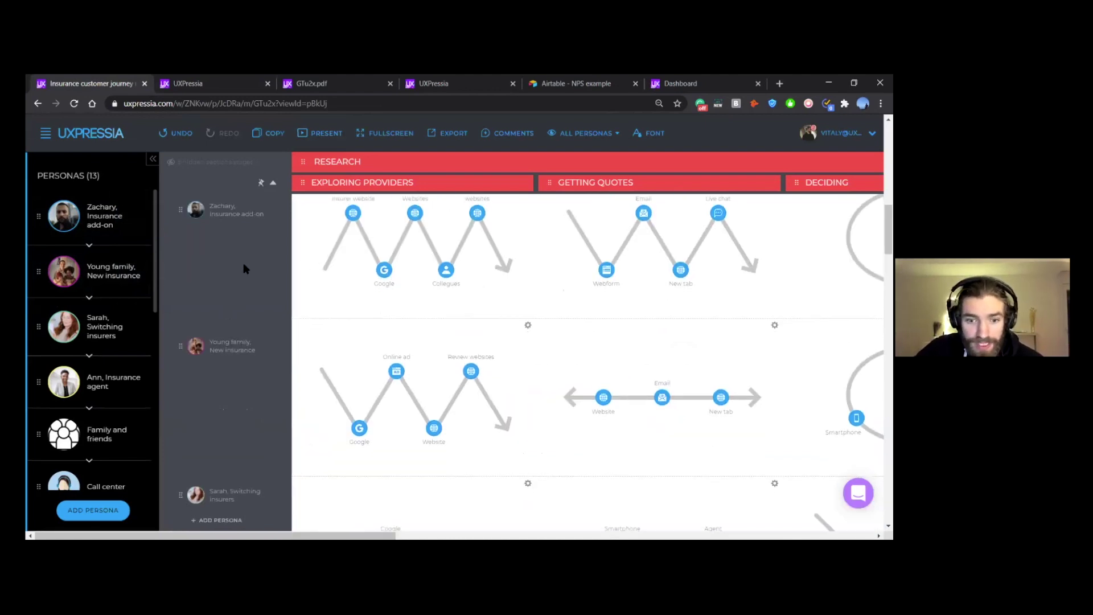
scroll(240, 261, "down", 2)
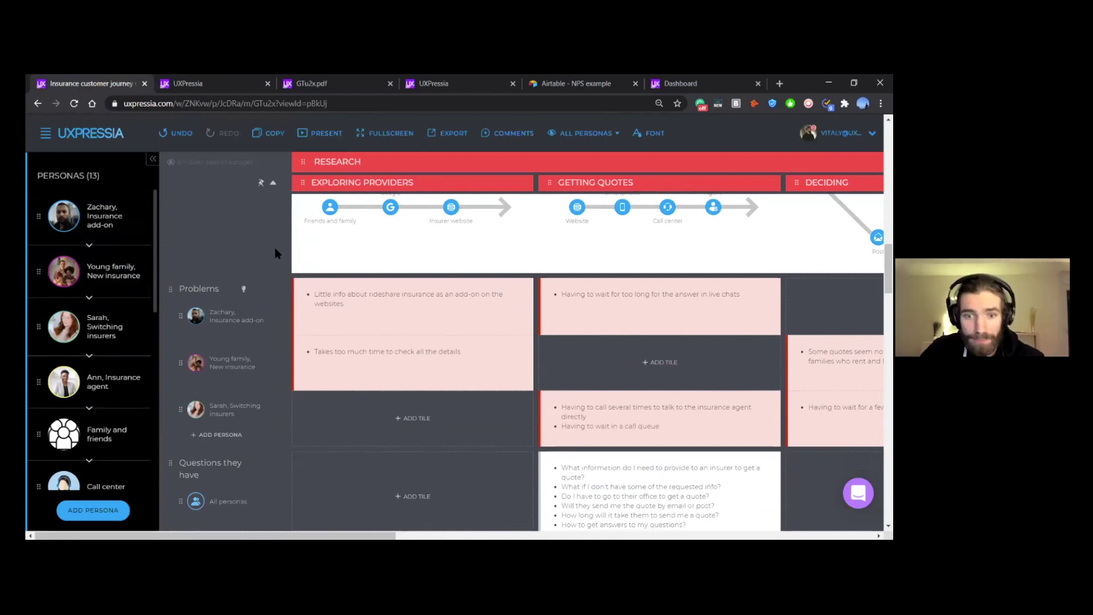
scroll(299, 228, "down", 7)
scroll(300, 231, "down", 10)
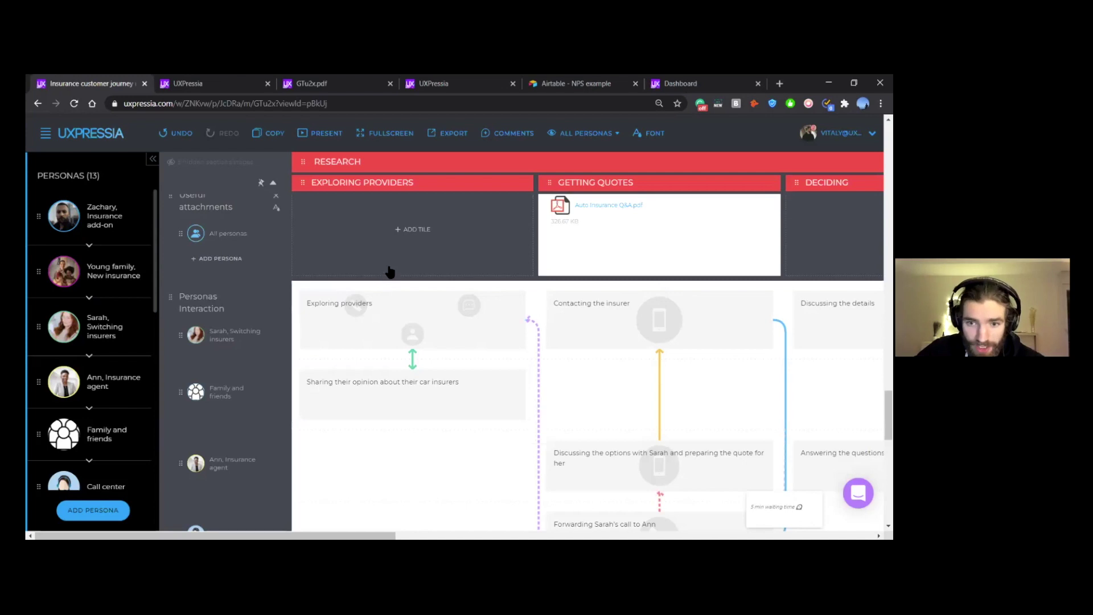
scroll(390, 273, "down", 2)
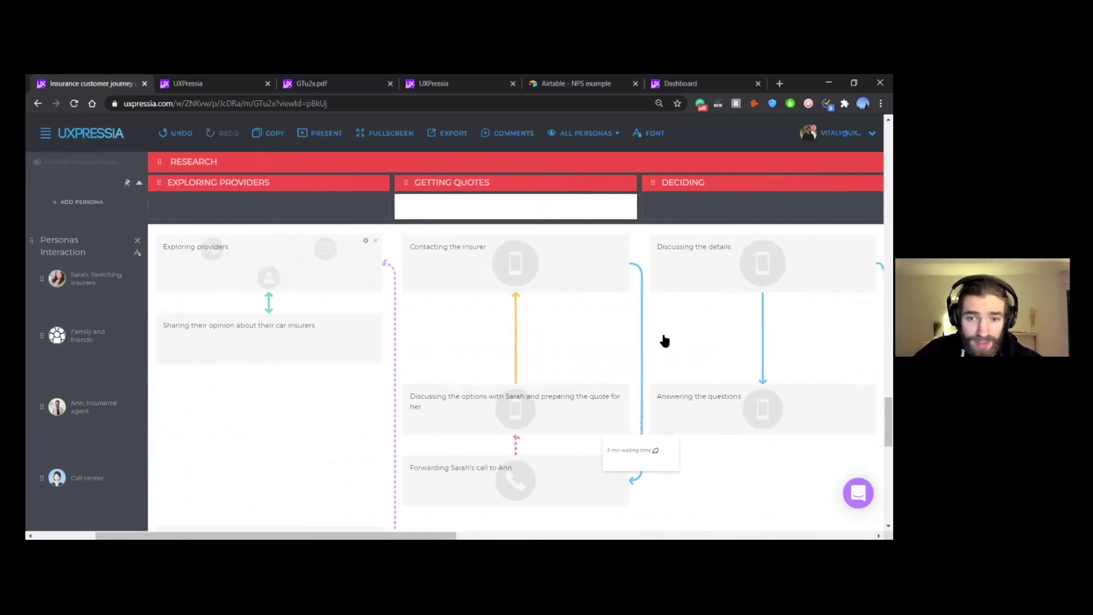
scroll(481, 267, "right", 3)
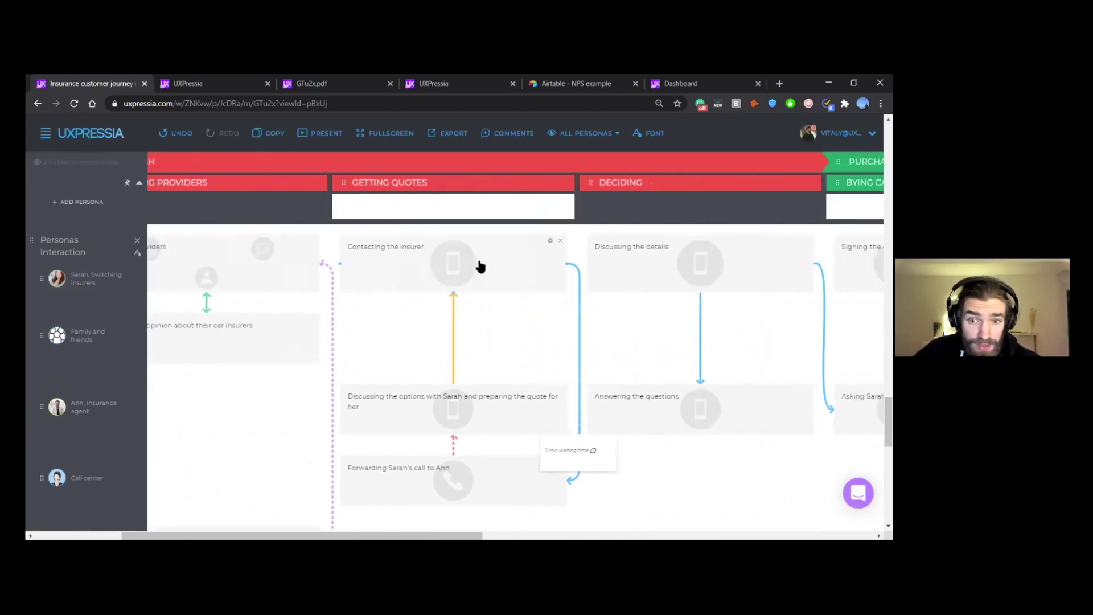
left_click(628, 271)
scroll(626, 268, "right", 3)
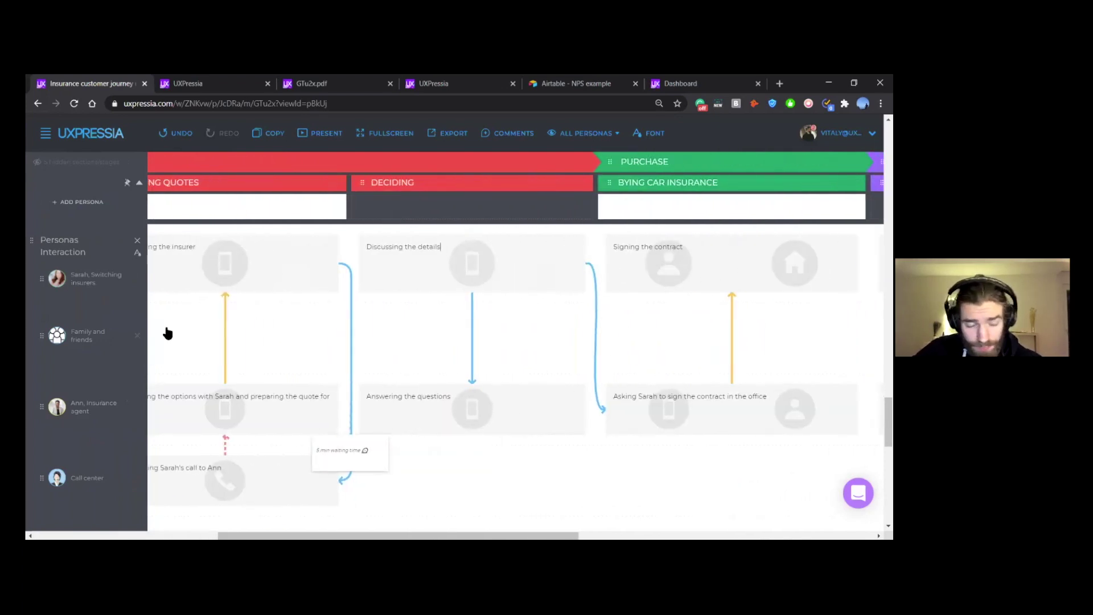
scroll(312, 324, "left", 6)
scroll(322, 325, "left", 1)
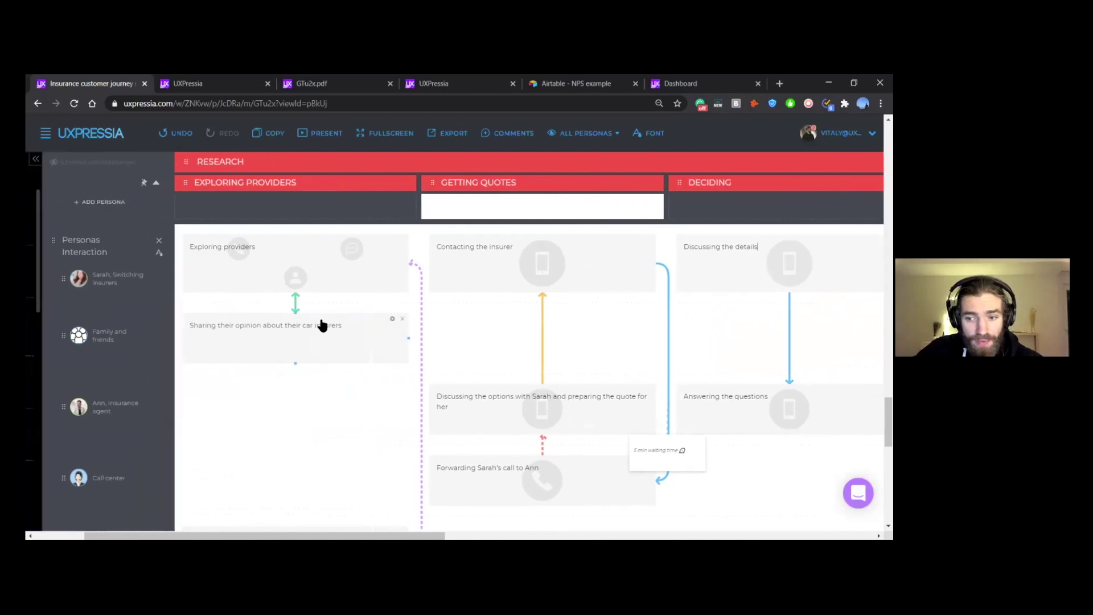
scroll(330, 350, "down", 1)
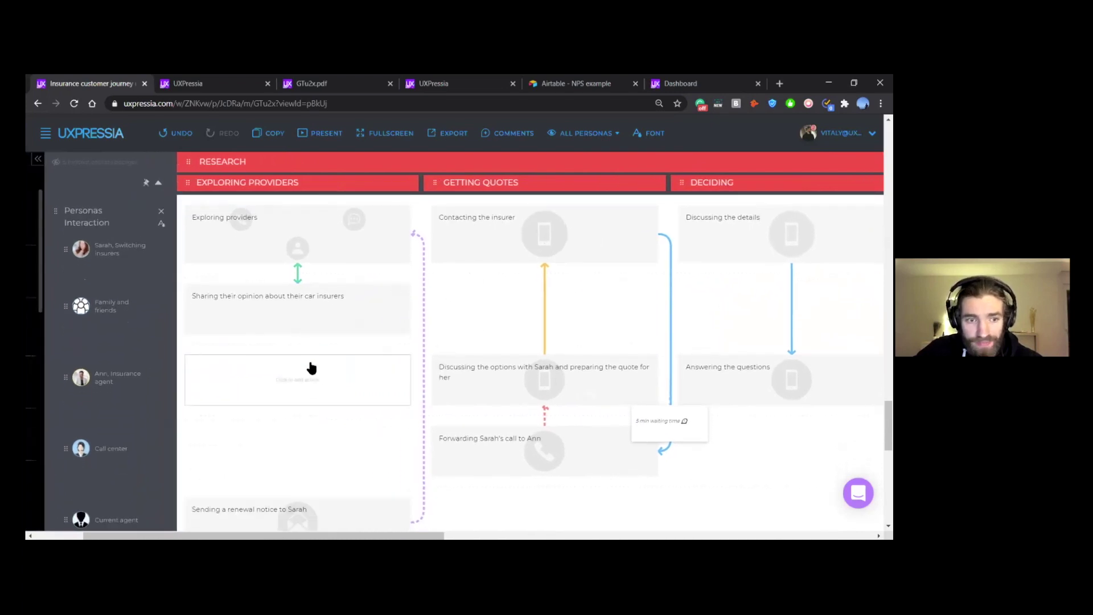
scroll(310, 365, "down", 1)
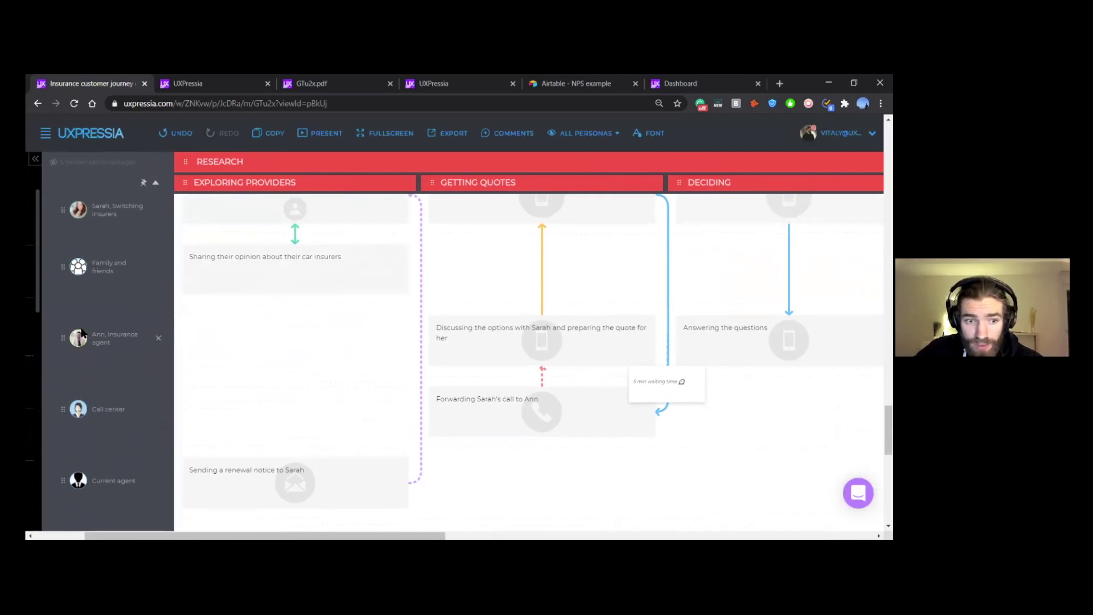
scroll(455, 341, "up", 1)
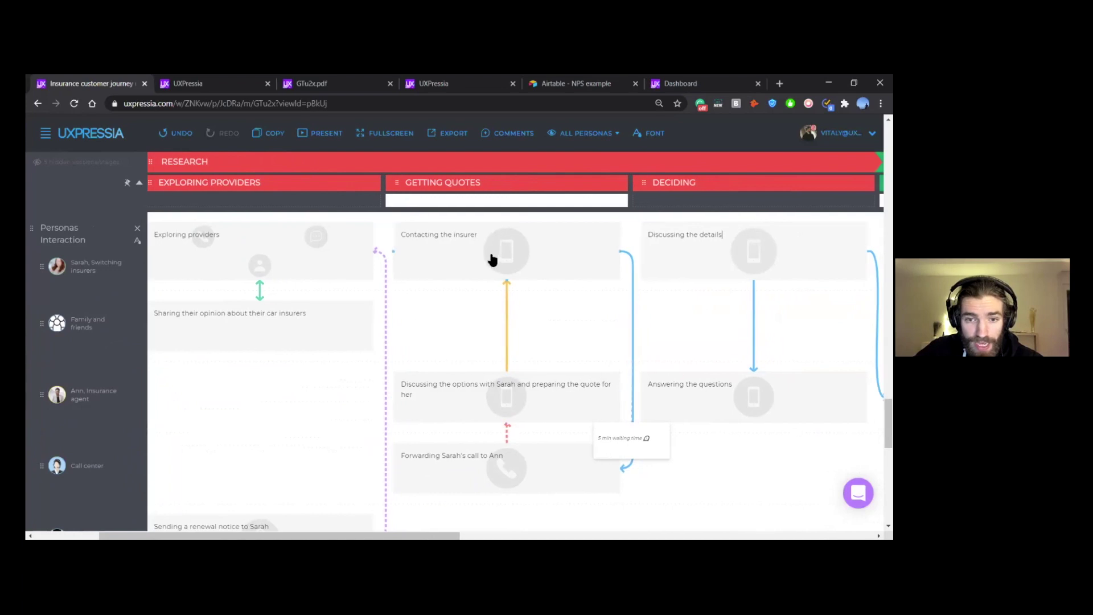
scroll(521, 337, "down", 1)
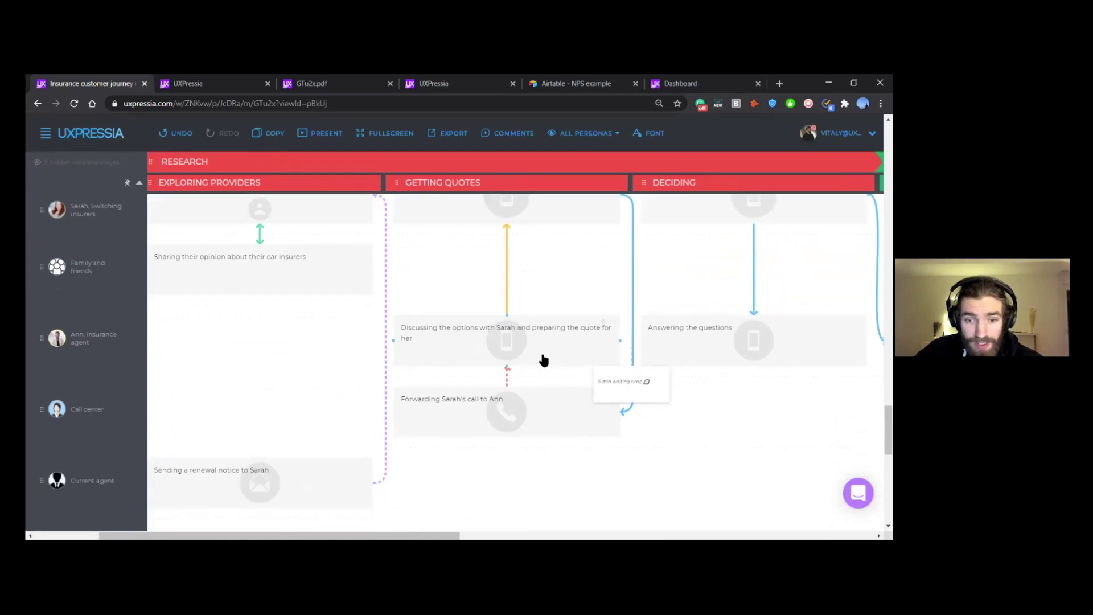
scroll(189, 332, "down", 1)
scroll(190, 332, "up", 1)
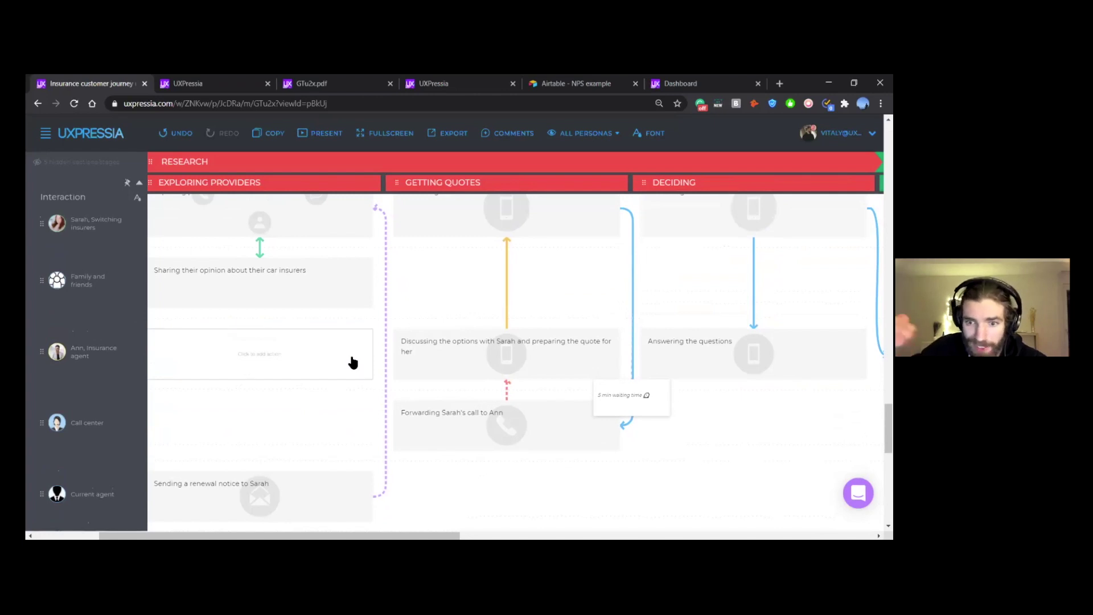
scroll(449, 421, "down", 2)
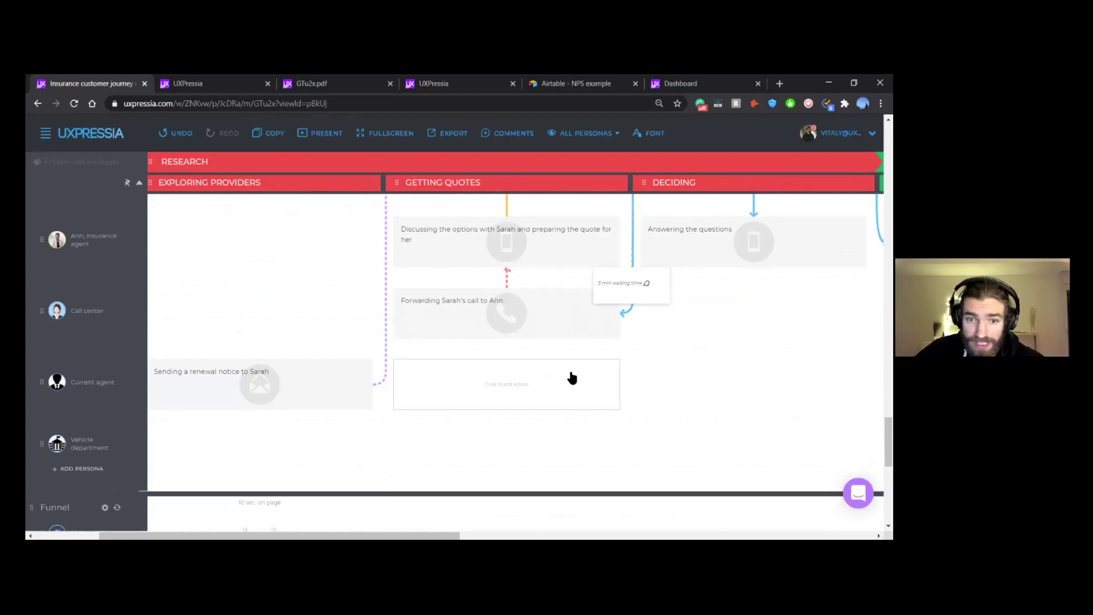
scroll(572, 376, "up", 2)
scroll(573, 381, "right", 2)
scroll(575, 387, "up", 2)
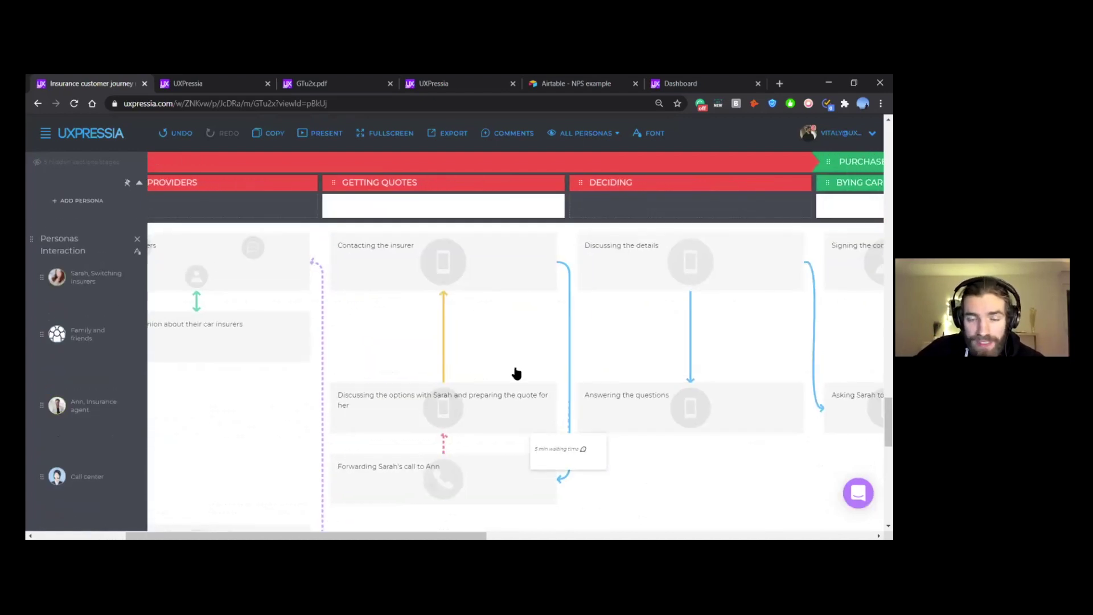
scroll(498, 339, "right", 1)
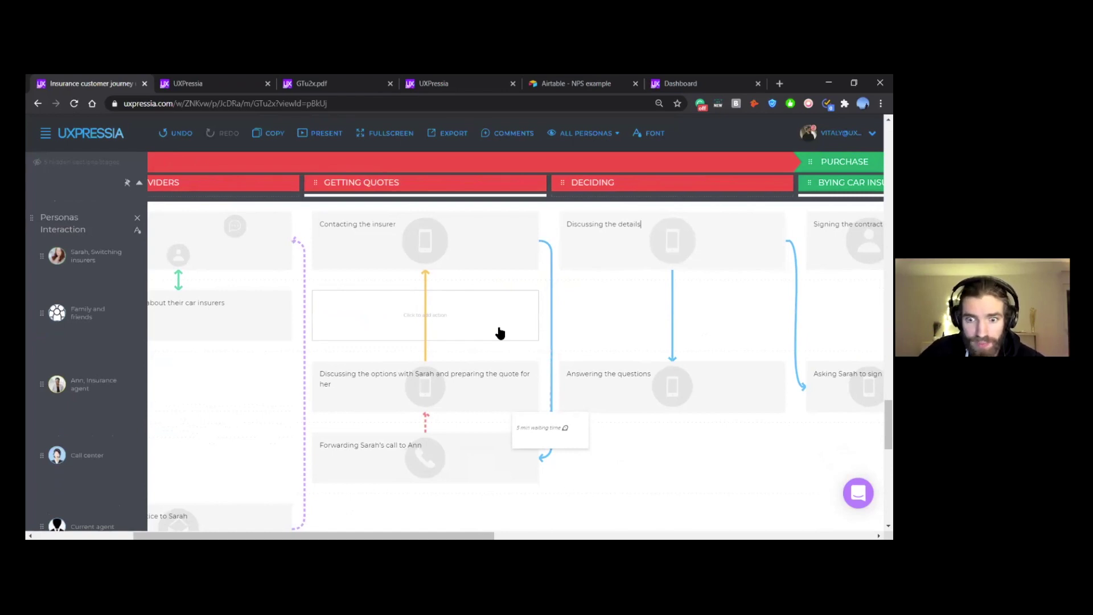
scroll(587, 318, "down", 2)
scroll(589, 316, "up", 2)
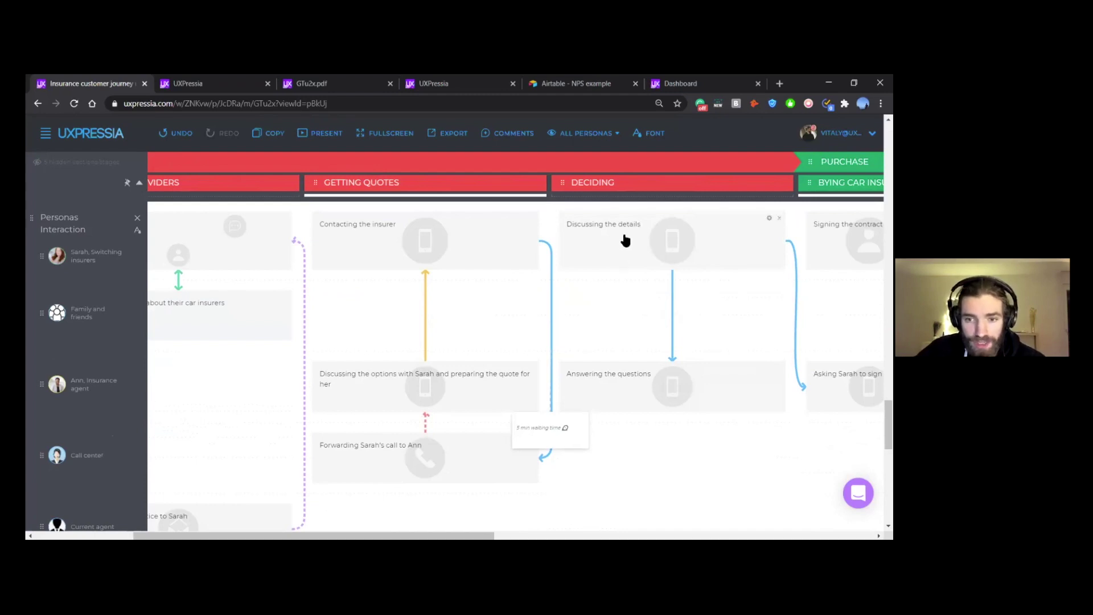
Step: Connect 'Answering the questions' to 'Asking Sarah to sign the contract' in Personas Interaction
left_click_drag(672, 410, 809, 299)
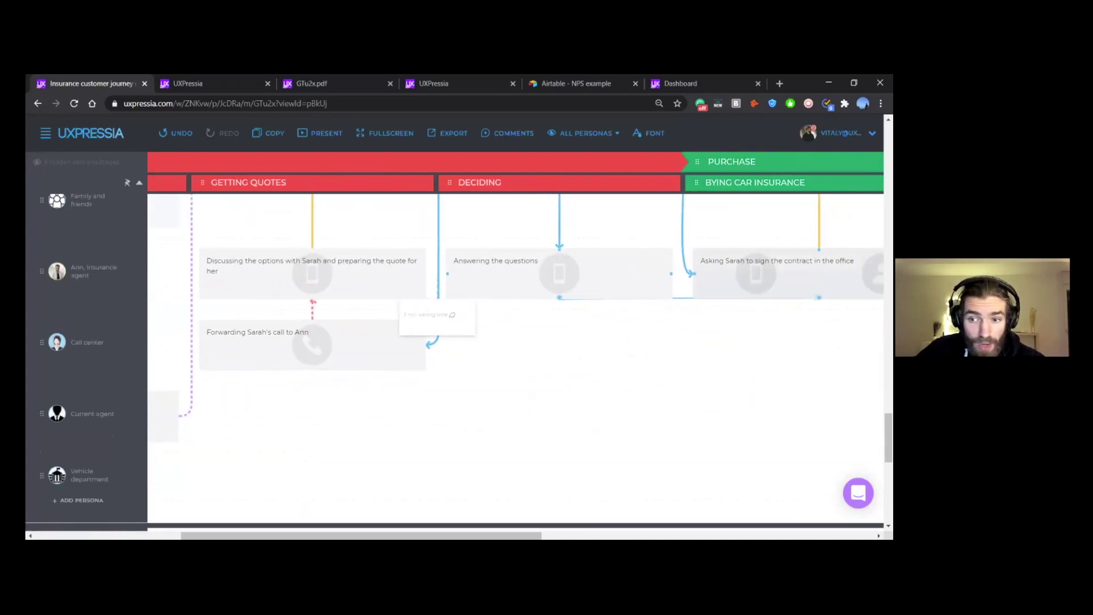
scroll(566, 395, "right", 3)
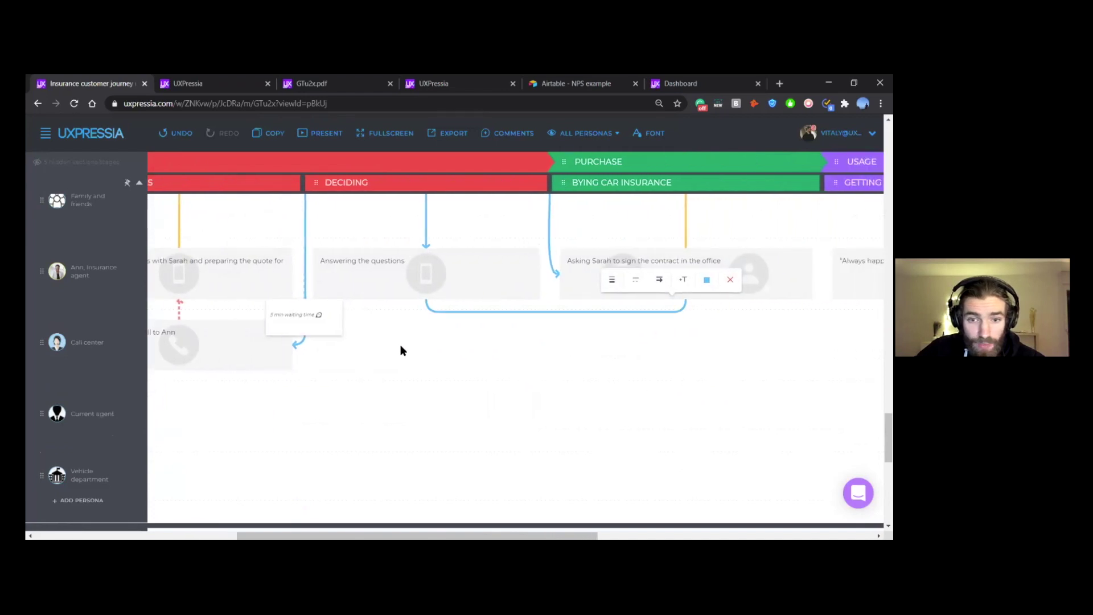
scroll(400, 345, "left", 2)
scroll(341, 350, "down", 1)
Step: Connect 'Forwarding Sarah's call to Ann' to 'Sending a renewal notice'
left_click_drag(269, 347, 364, 394)
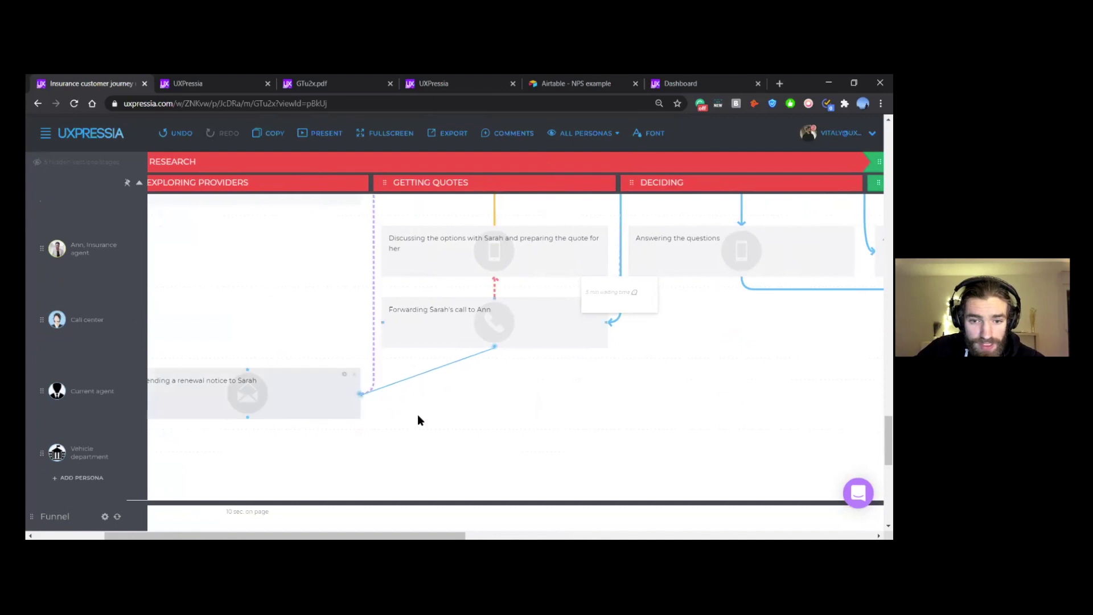
scroll(654, 417, "right", 3)
scroll(653, 417, "up", 2)
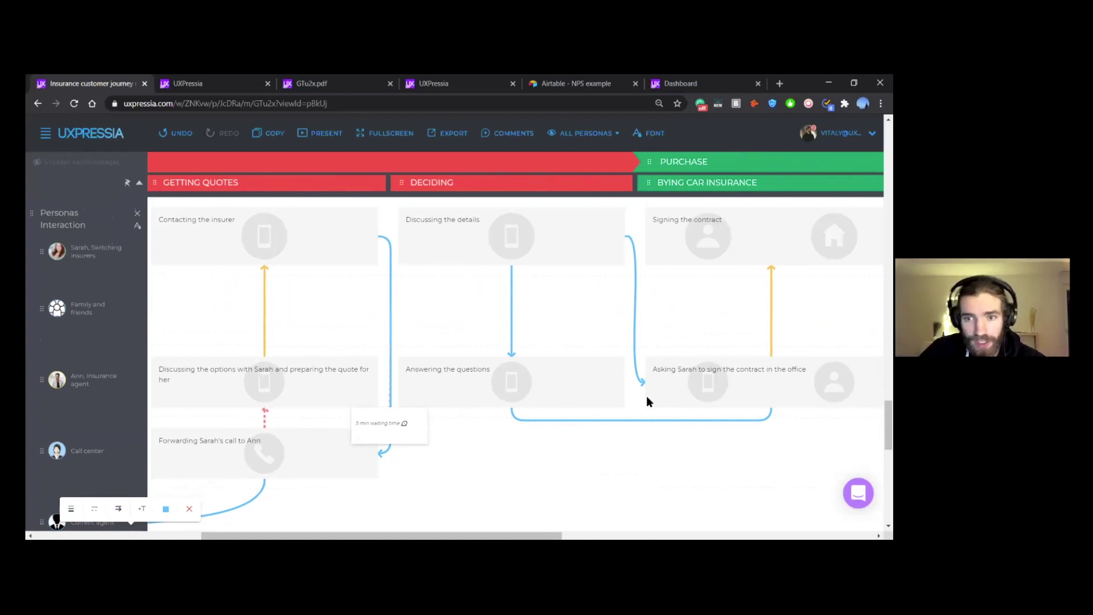
scroll(647, 396, "right", 3)
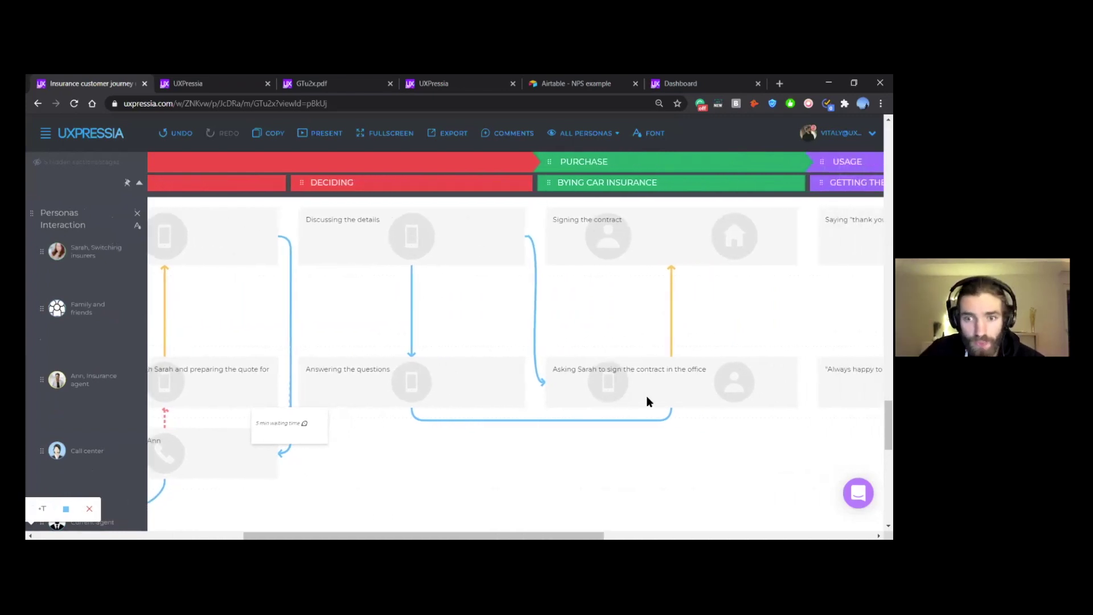
scroll(647, 402, "right", 5)
scroll(647, 401, "up", 1)
scroll(647, 398, "right", 2)
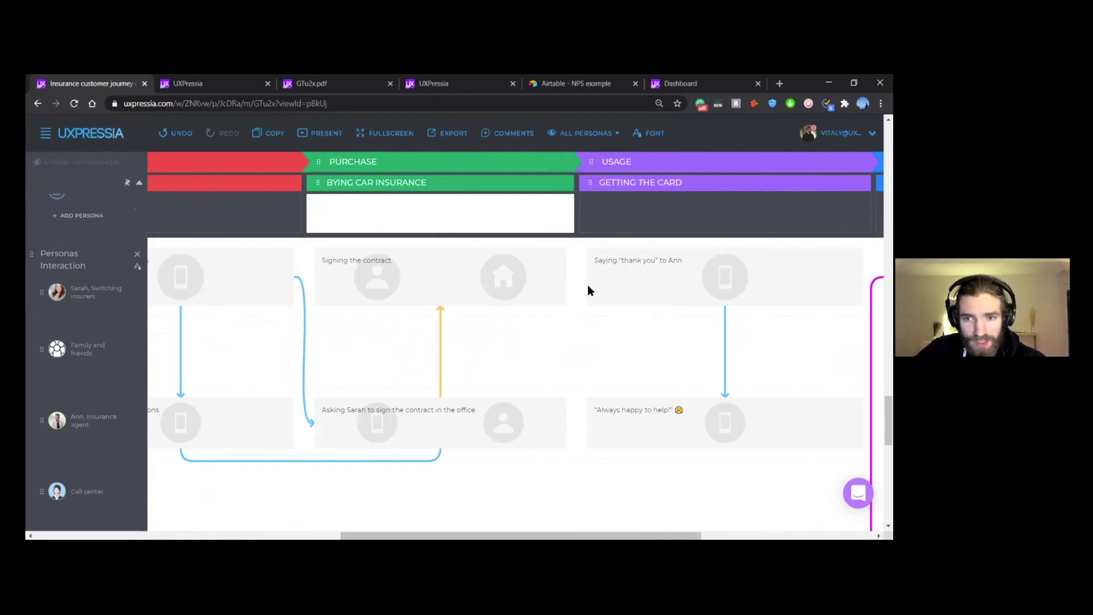
Step: Pan around the insurance journey map, then return to the full-screen slideshow at slide 11, 'However!'
scroll(589, 289, "down", 2)
scroll(589, 289, "up", 3)
scroll(588, 289, "right", 2)
scroll(588, 285, "up", 3)
scroll(587, 285, "right", 5)
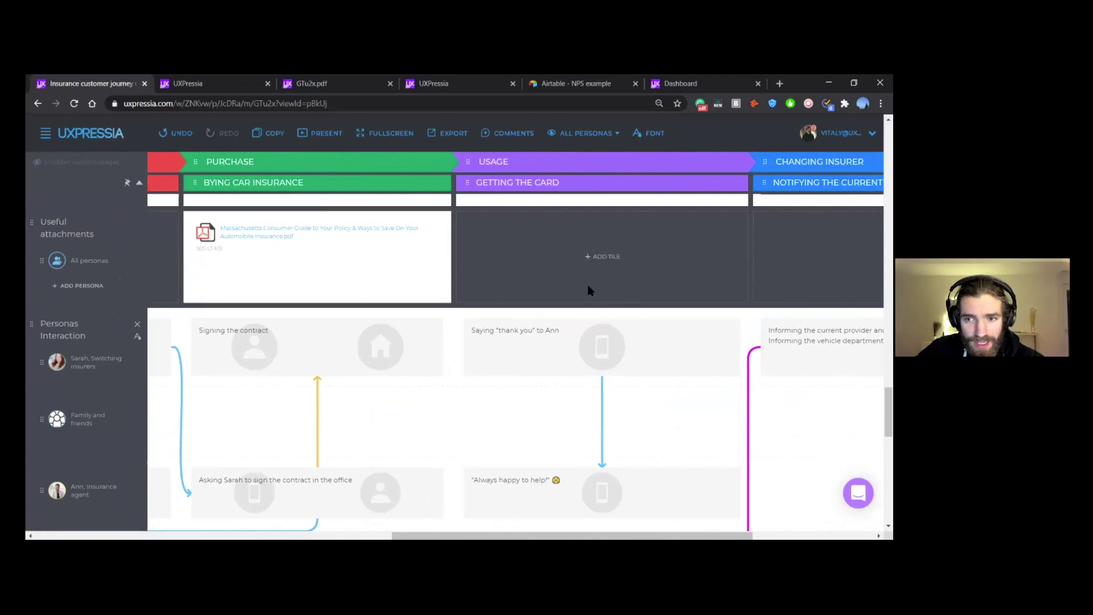
scroll(587, 286, "down", 5)
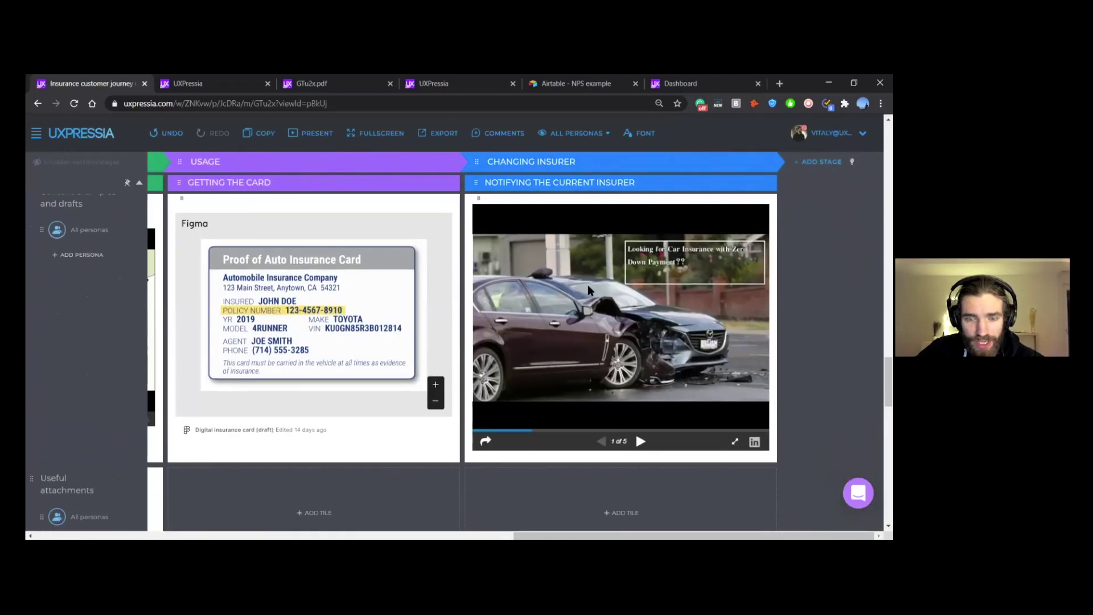
scroll(587, 286, "up", 10)
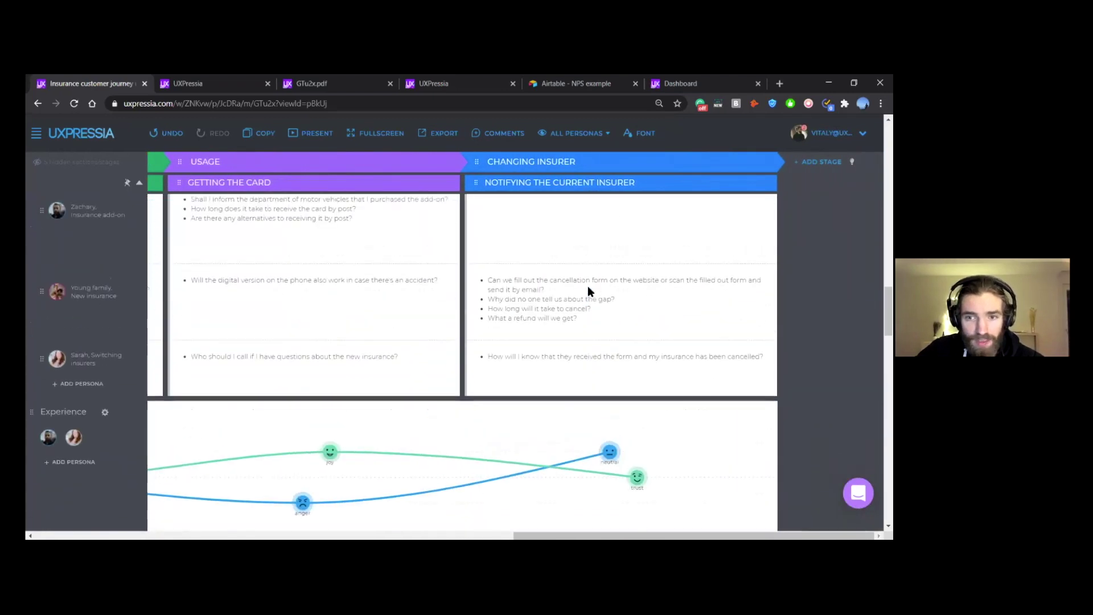
scroll(592, 284, "up", 3)
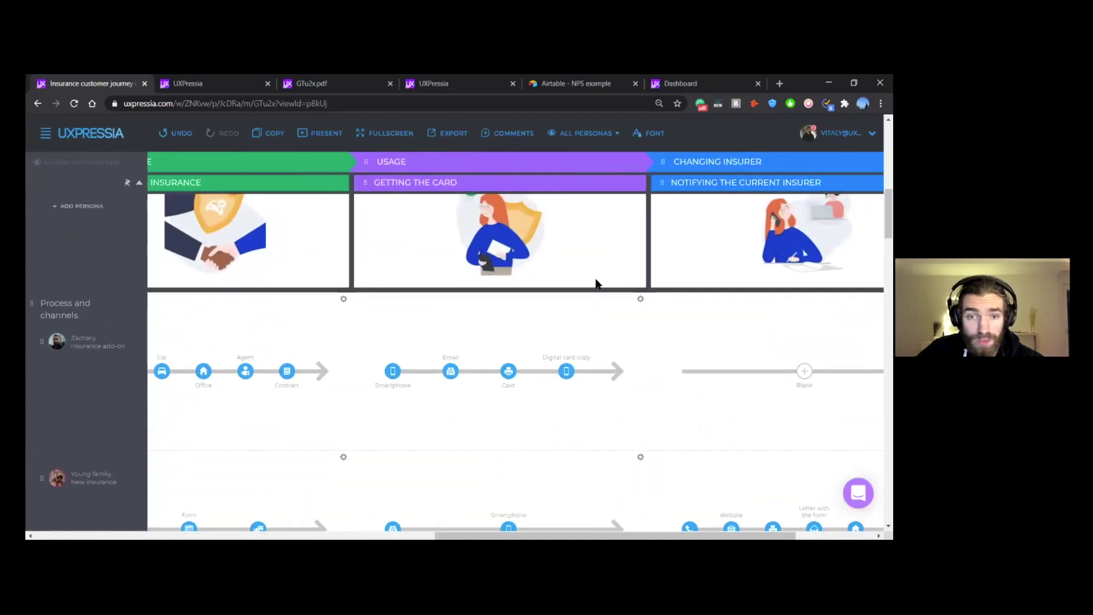
scroll(585, 283, "left", 10)
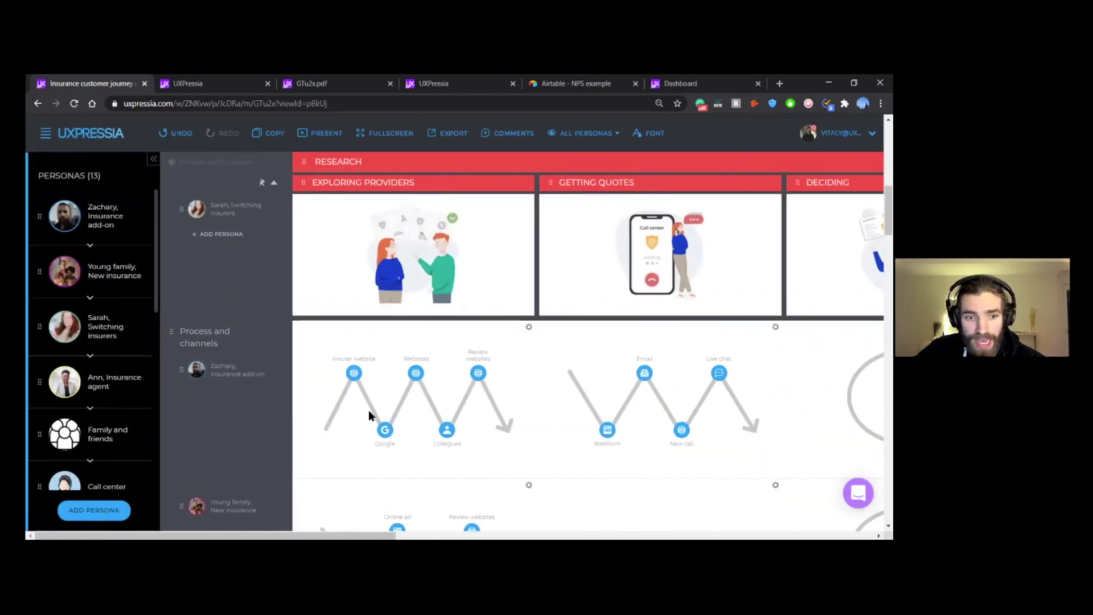
scroll(369, 416, "right", 2)
scroll(330, 455, "up", 1)
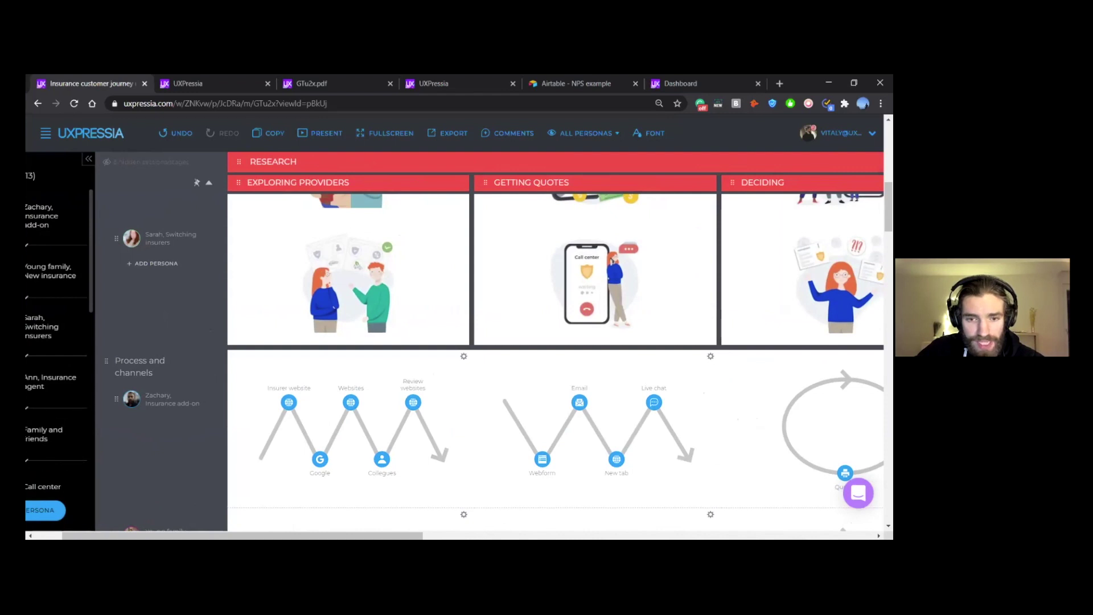
key("alt+Tab")
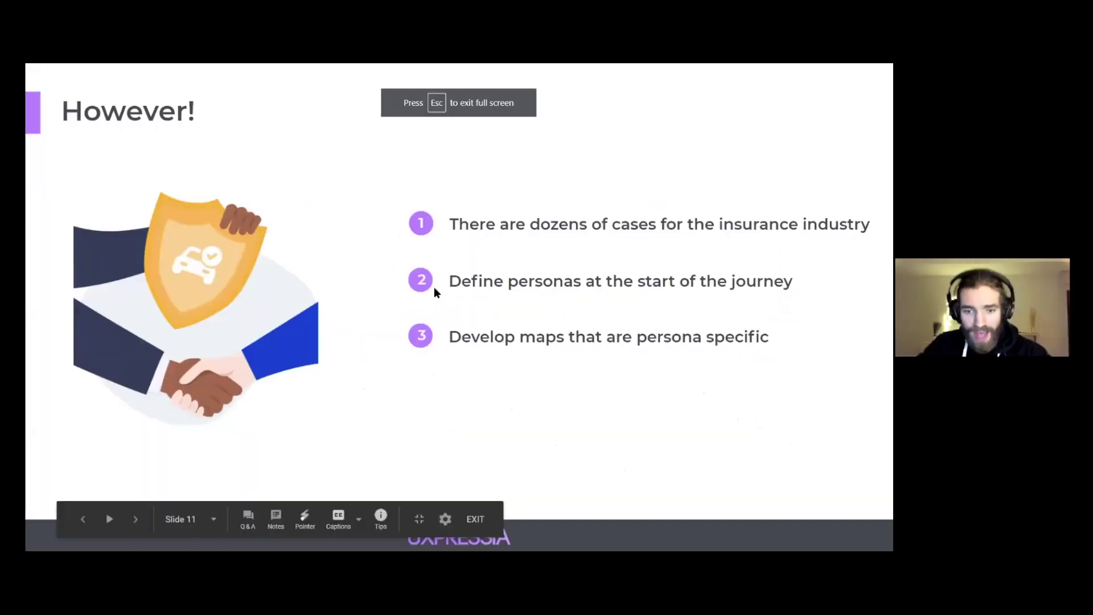